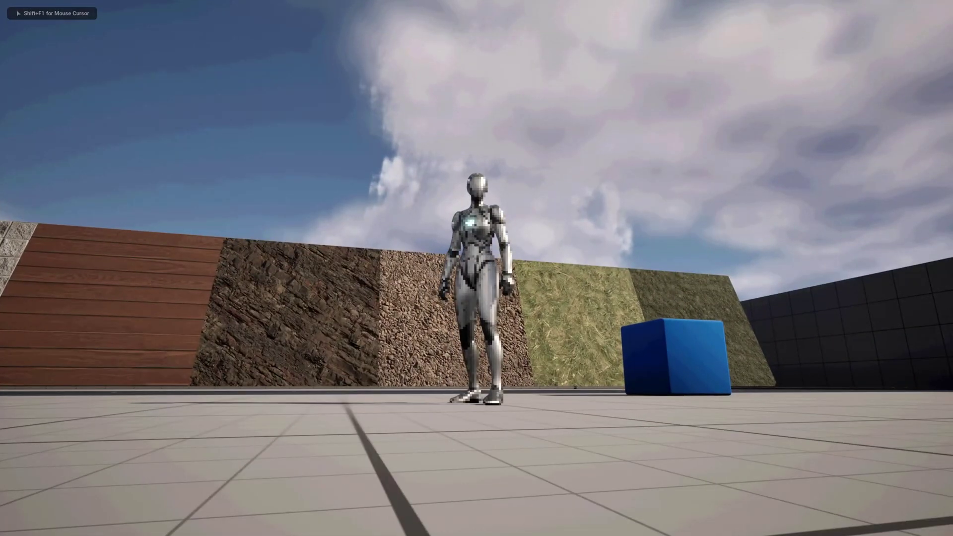
key("w")
key("space")
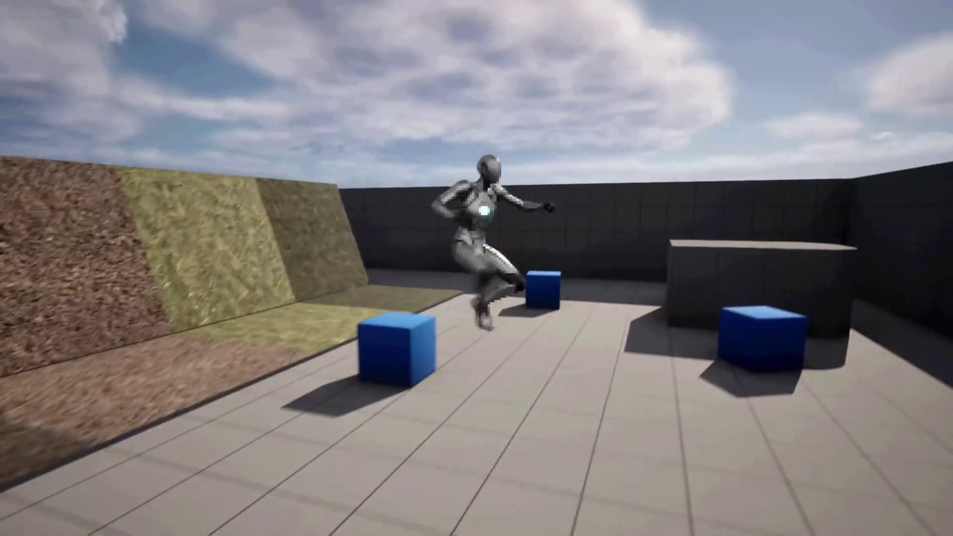
key("s")
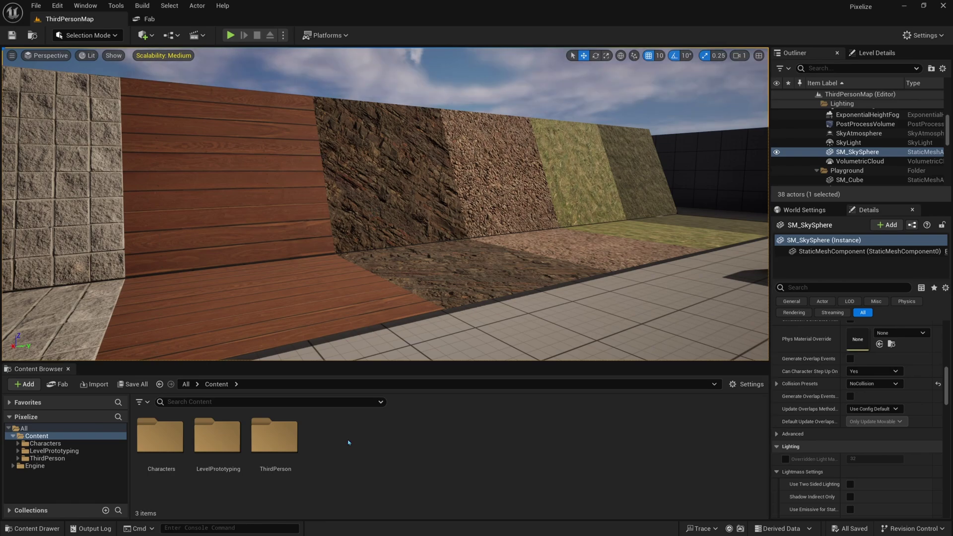
- Create a new folder named Materials in the project's Content folder
right_click(332, 440)
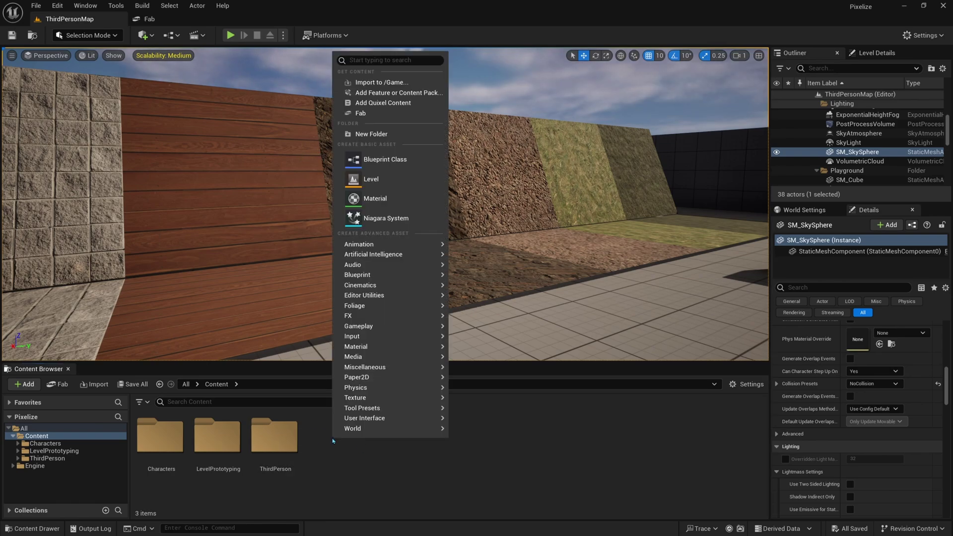
left_click(372, 134)
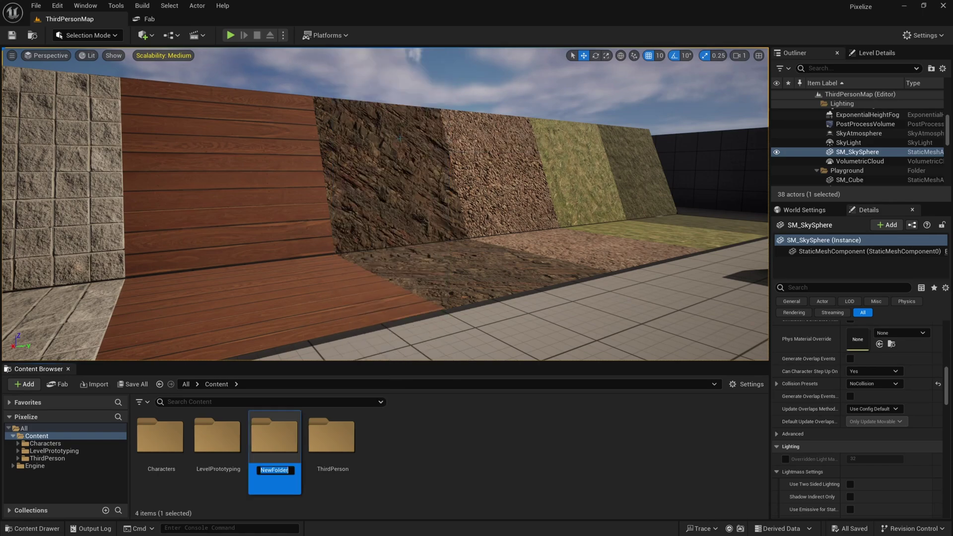
type("Materials")
key("Return")
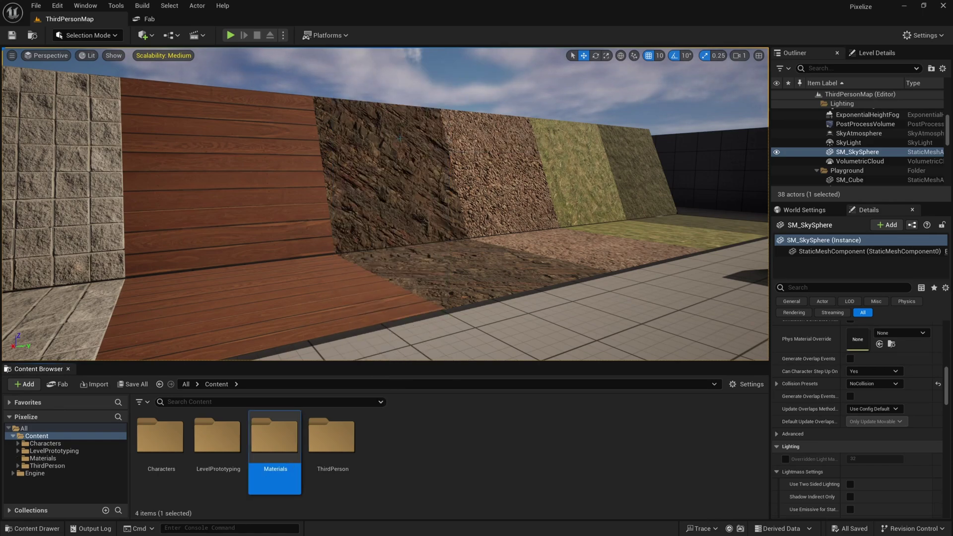
- Inside the Materials folder, create a subfolder named PostProcess
double_click(268, 440)
right_click(263, 438)
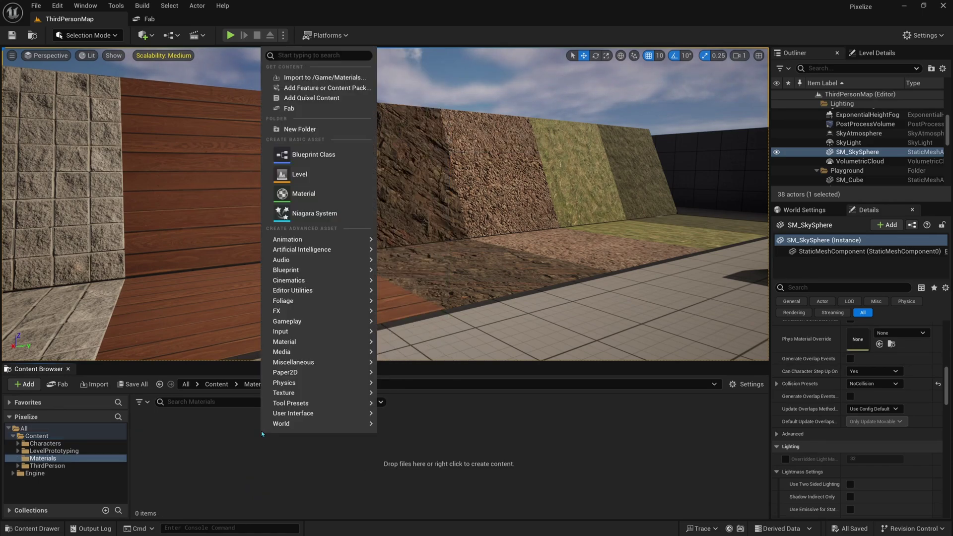
left_click(314, 130)
type("Post")
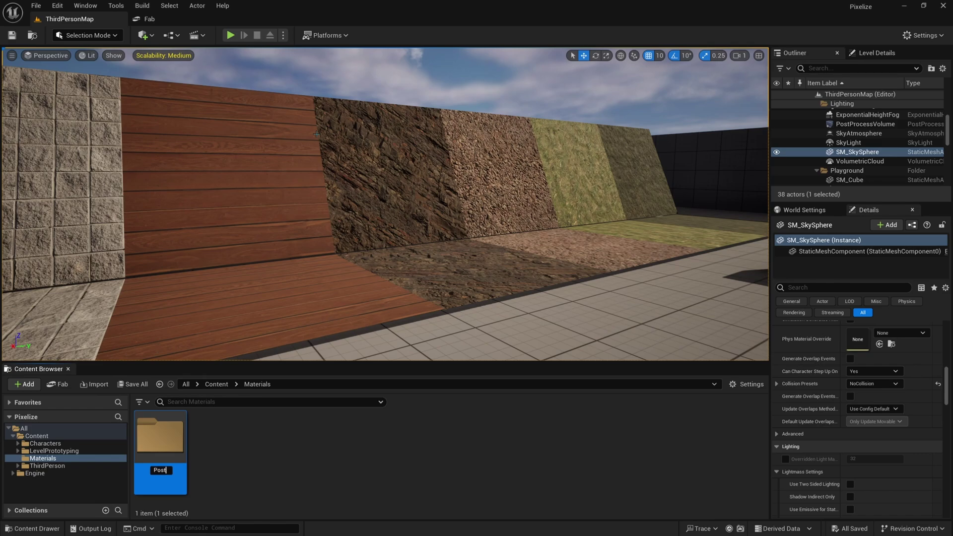
type("Process")
key("Return")
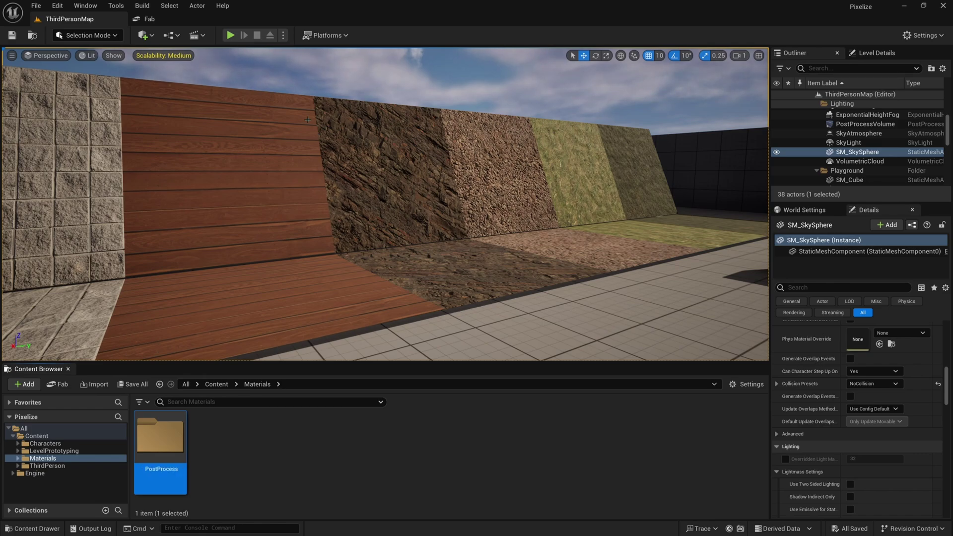
- Create a new material named PP_Pixel inside the PostProcess folder
double_click(182, 428)
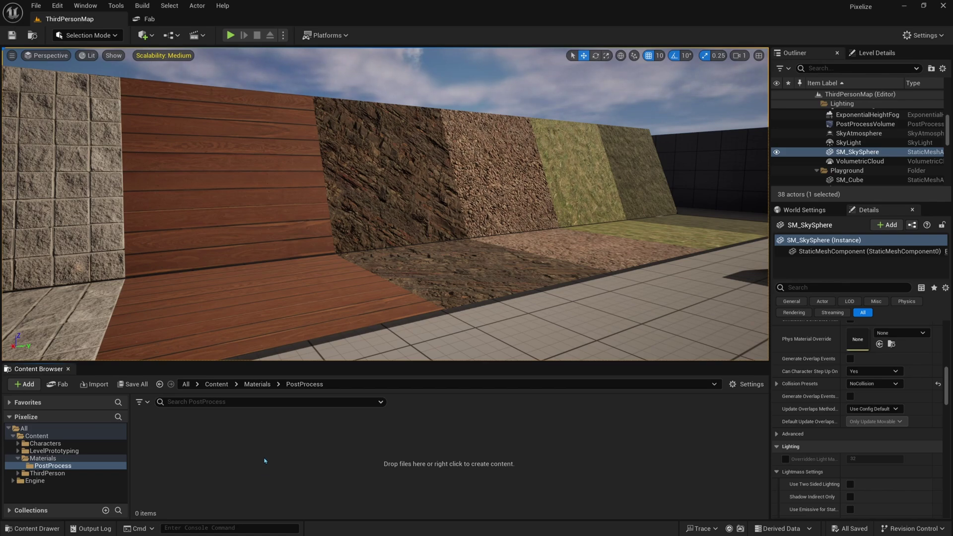
right_click(173, 436)
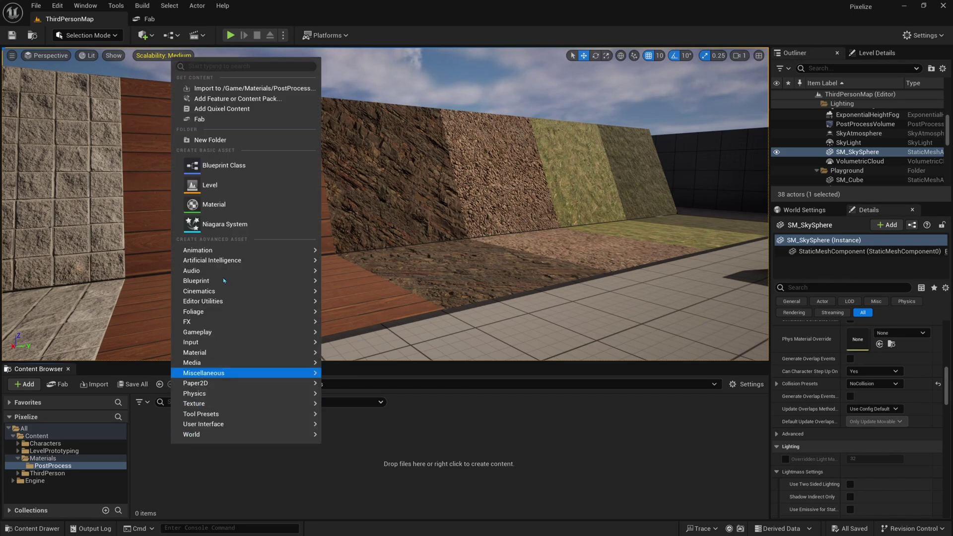
left_click(232, 209)
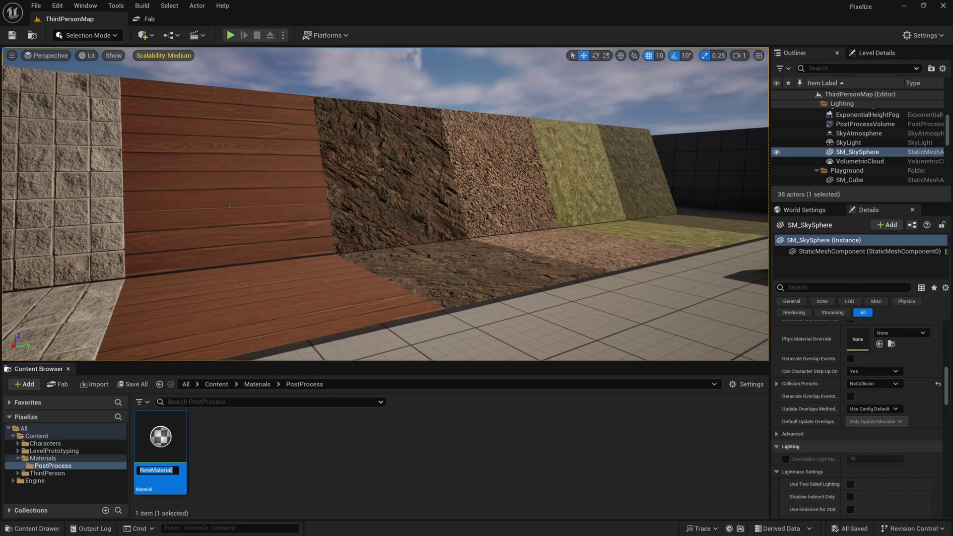
type("PP_Pixel")
key("Return")
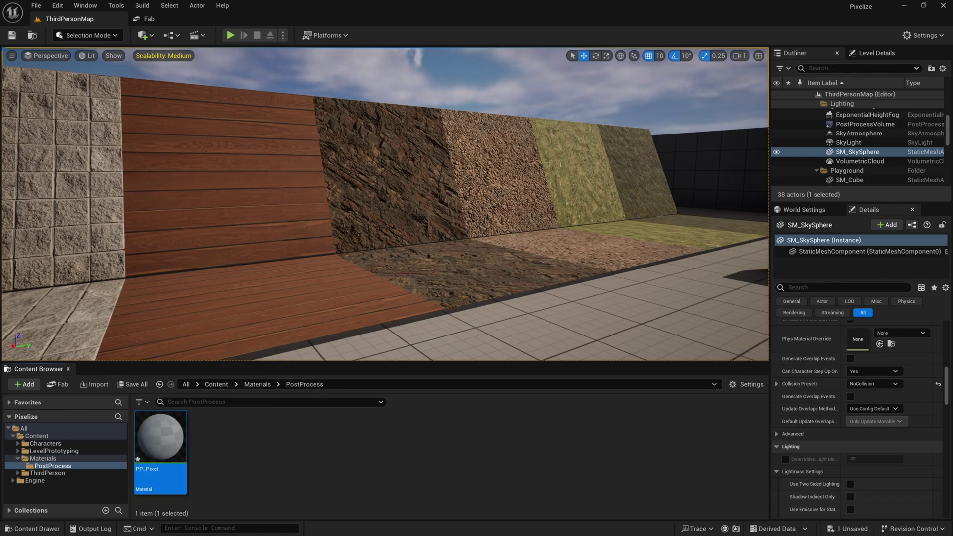
- Open the PP_Pixel material for editing and set its Material Domain to Post Process
double_click(467, 103)
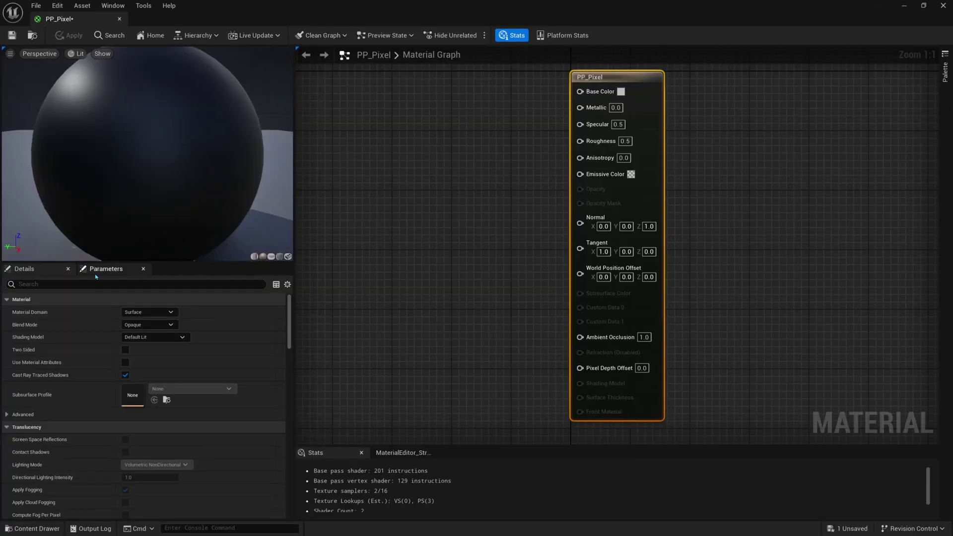
left_click(155, 315)
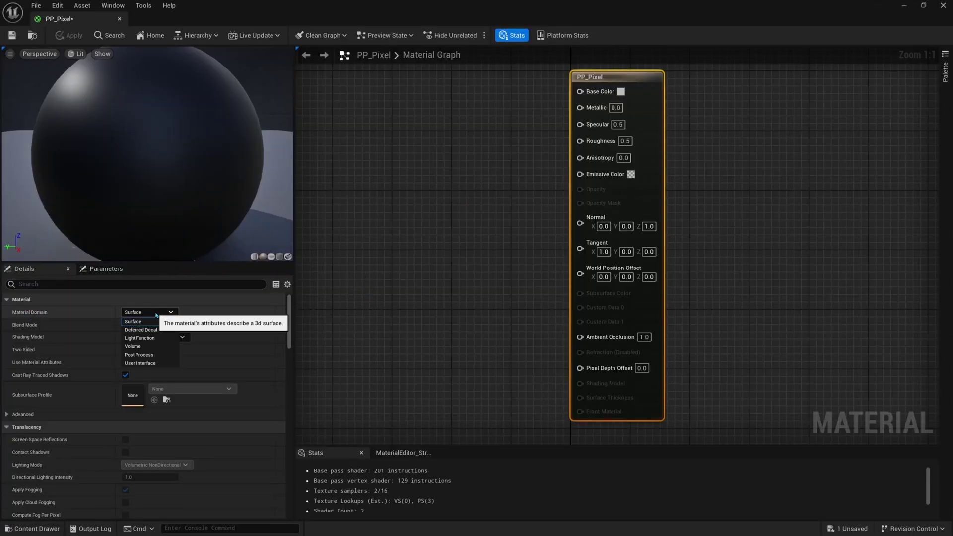
left_click(138, 353)
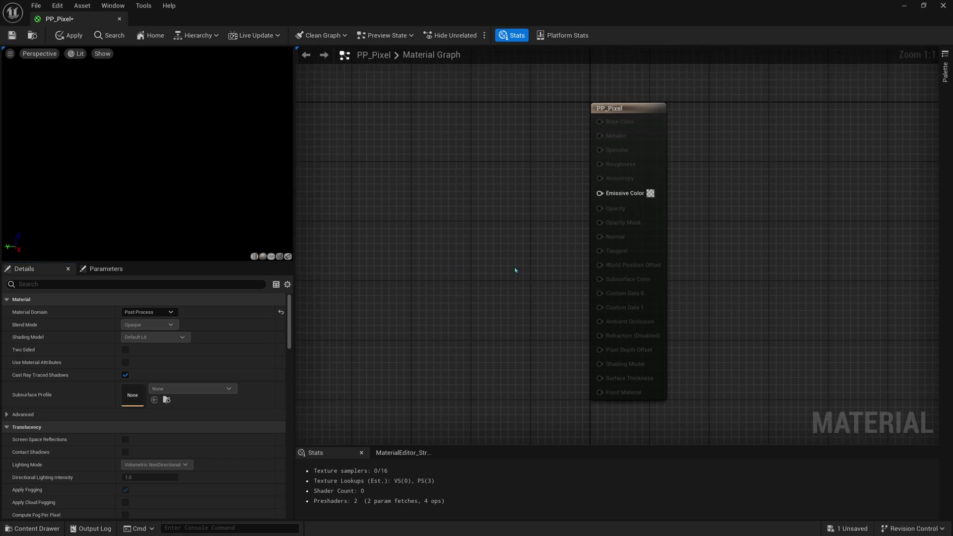
- Add a ScreenPosition node in an empty area of the material graph, well before the PP_Pixel result node
left_click_drag(600, 194, 447, 191)
right_click_drag(377, 185, 431, 191)
scroll(398, 212, "down", 2)
right_click_drag(385, 213, 557, 213)
right_click_drag(404, 213, 589, 213)
right_click_drag(404, 216, 509, 216)
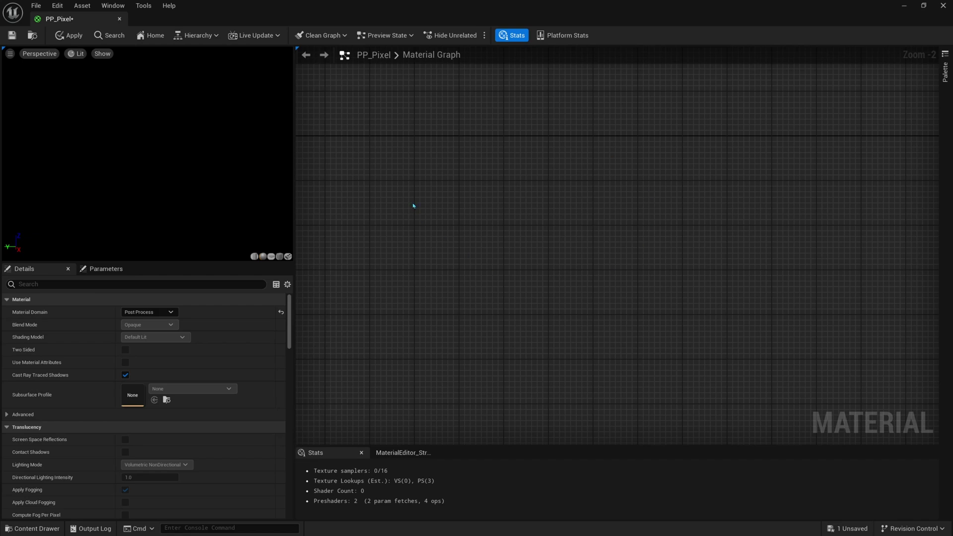
right_click(353, 170)
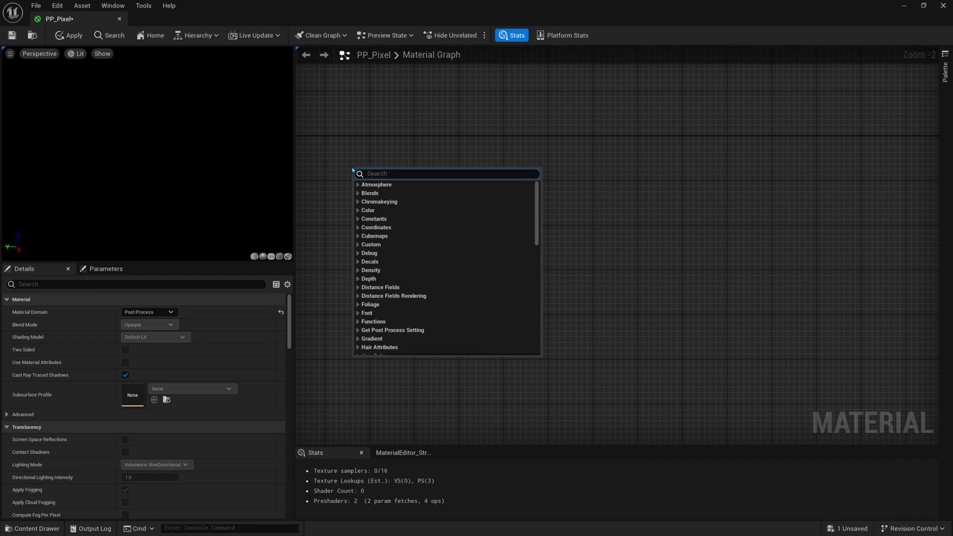
type("screen posi")
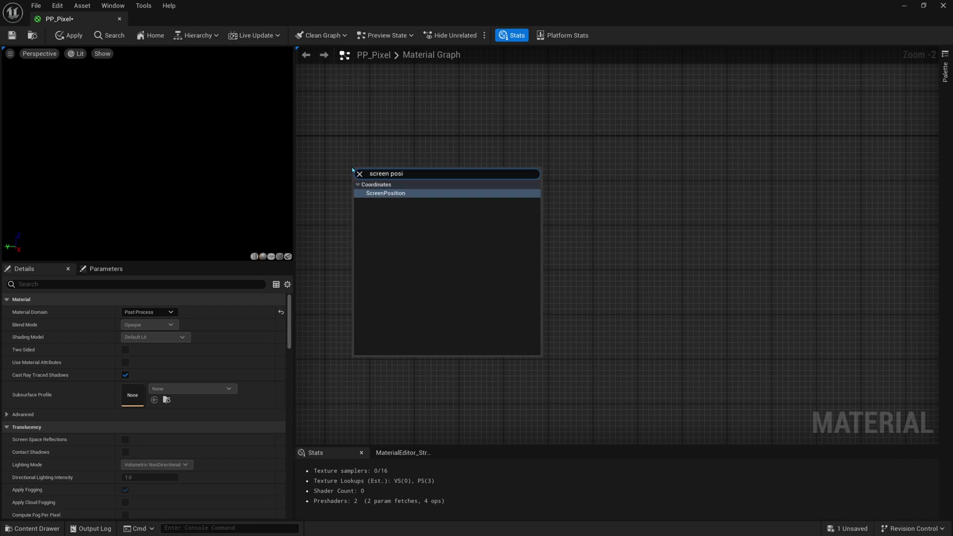
left_click(386, 193)
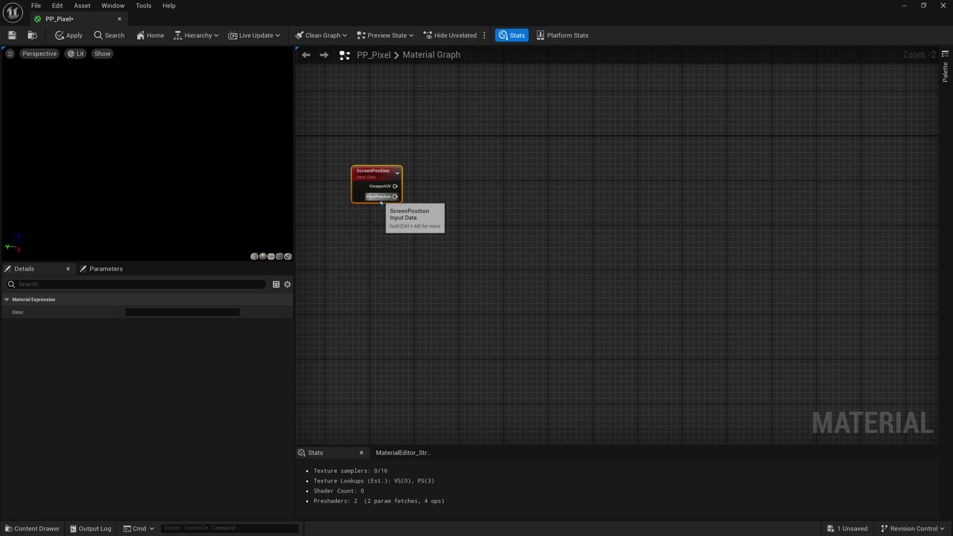
- Add a component mask node for R and G fed by ScreenPosition's ViewportUV output, and place it beside that node
left_click_drag(396, 186, 431, 191)
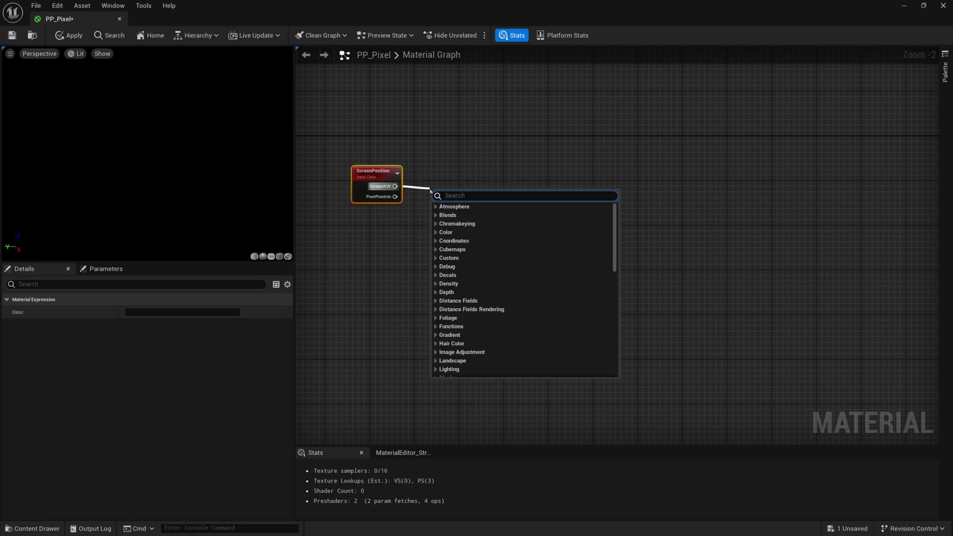
type("mask")
key("Return")
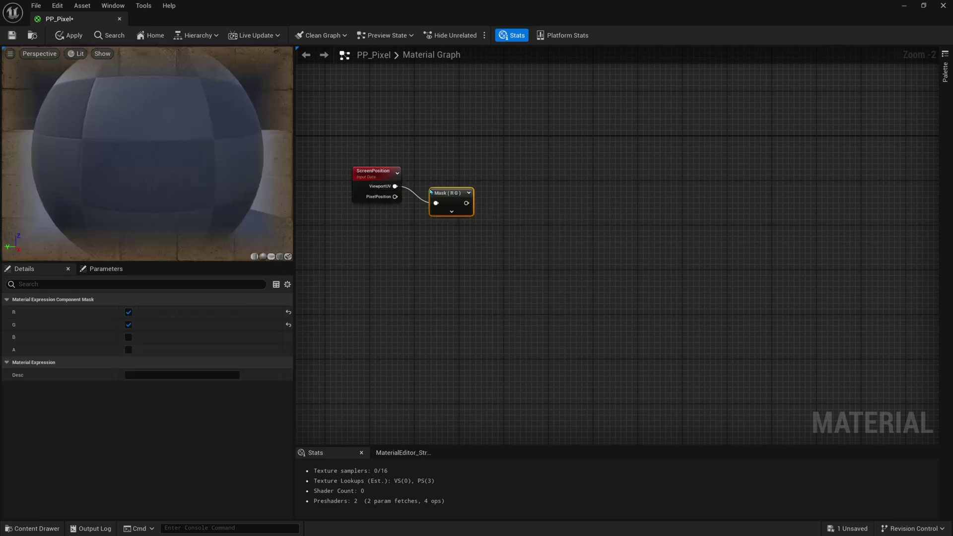
left_click_drag(451, 197, 448, 179)
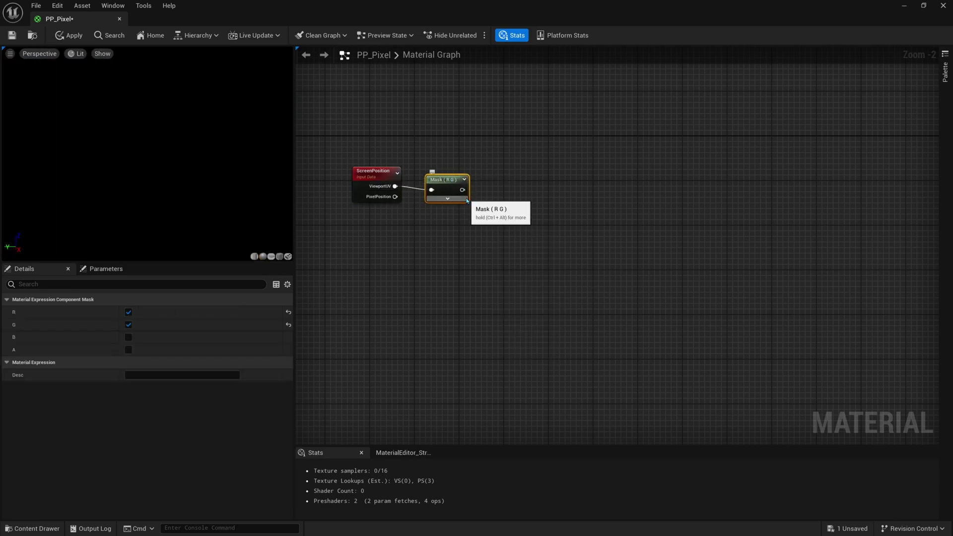
left_click_drag(450, 198, 444, 192)
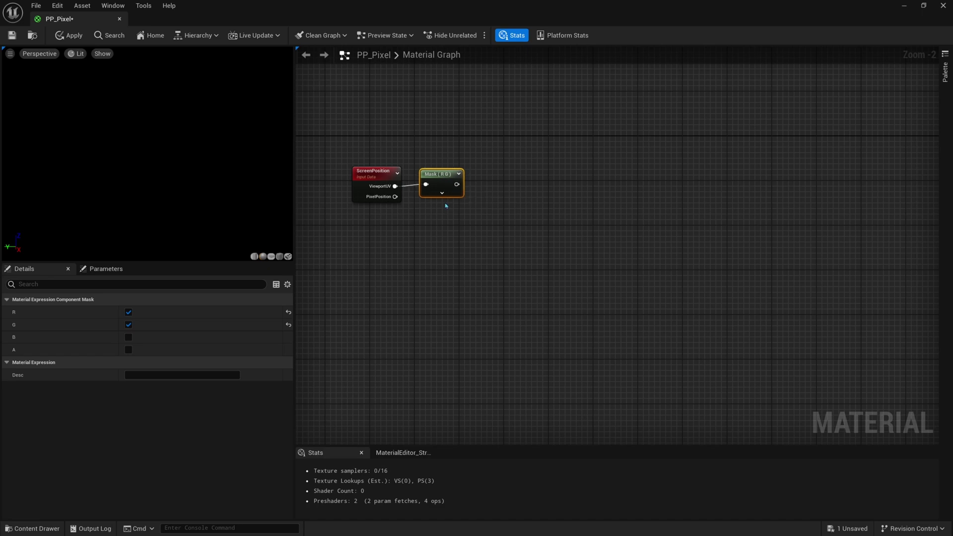
scroll(421, 170, "up", 2)
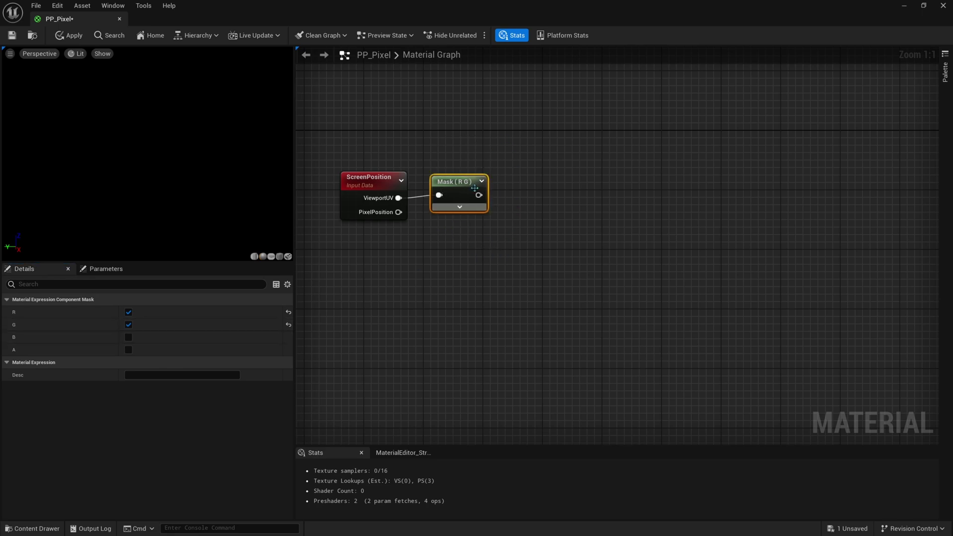
left_click_drag(472, 190, 469, 197)
- Add a Multiply node with the mask output wired to input A, and feed its result into a new Floor node
right_click_drag(496, 209, 454, 211)
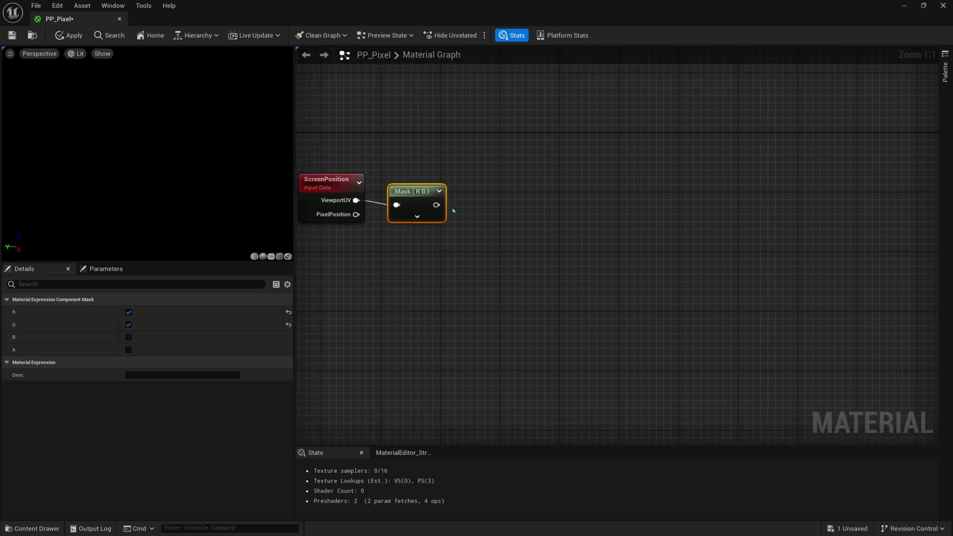
left_click(483, 215)
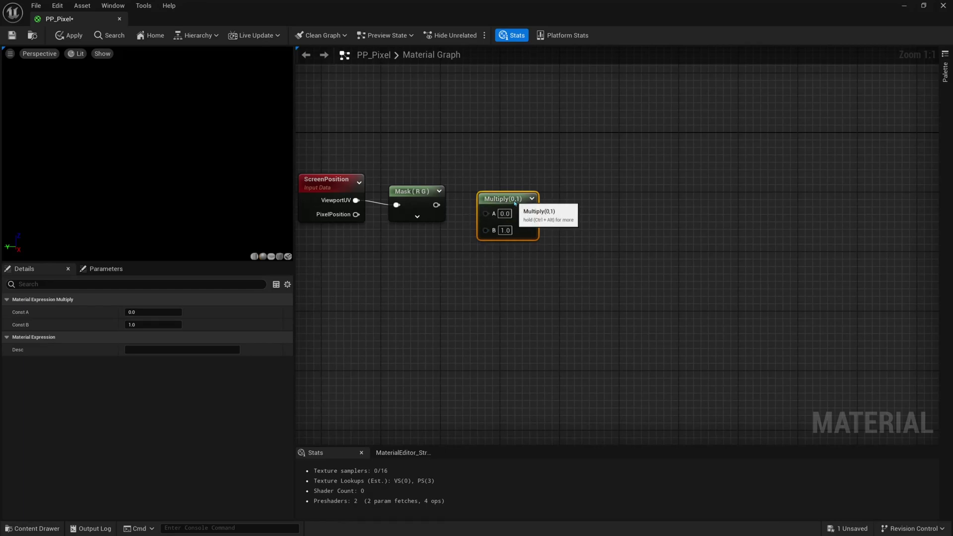
left_click_drag(437, 205, 569, 205)
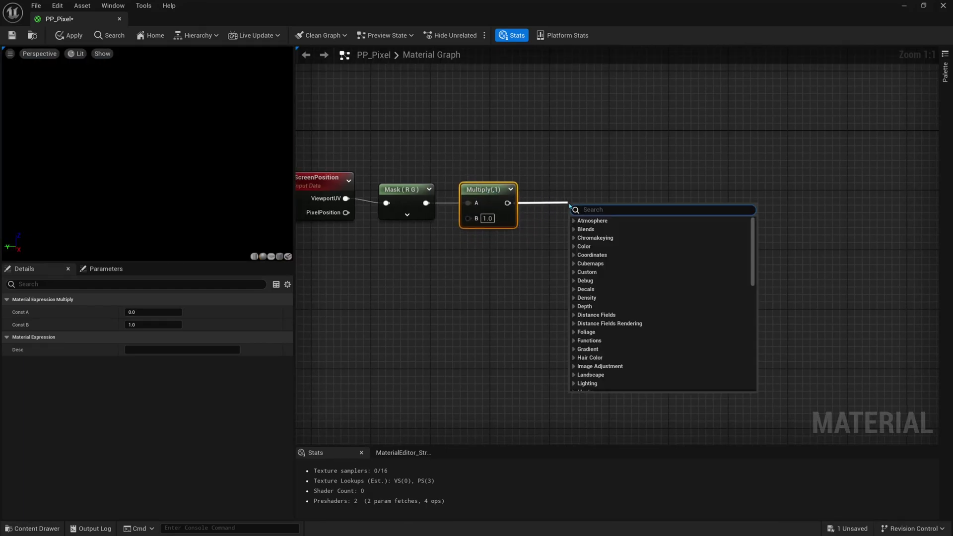
type("floor")
key("Return")
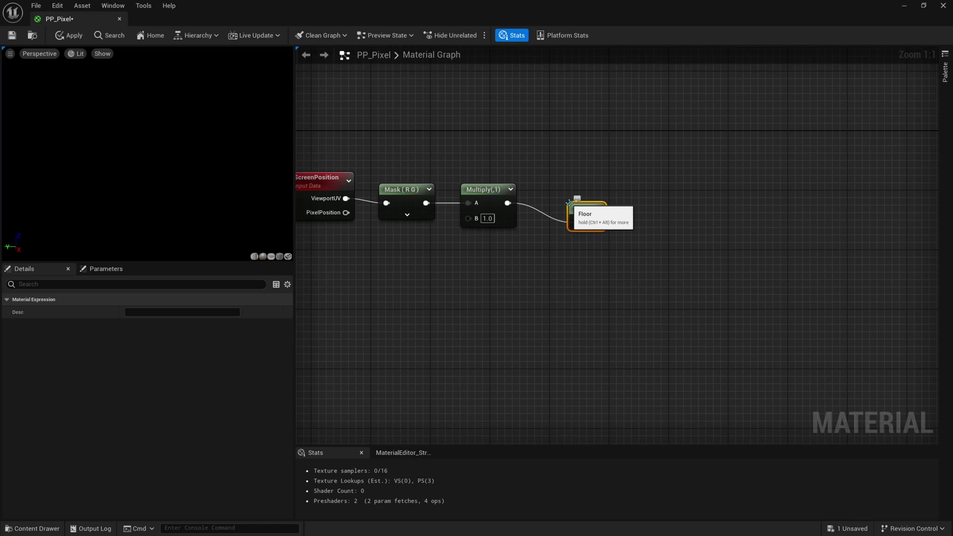
- Line up the Floor node with the chain and connect its output to input A of a new Divide node
left_click_drag(570, 204, 634, 200)
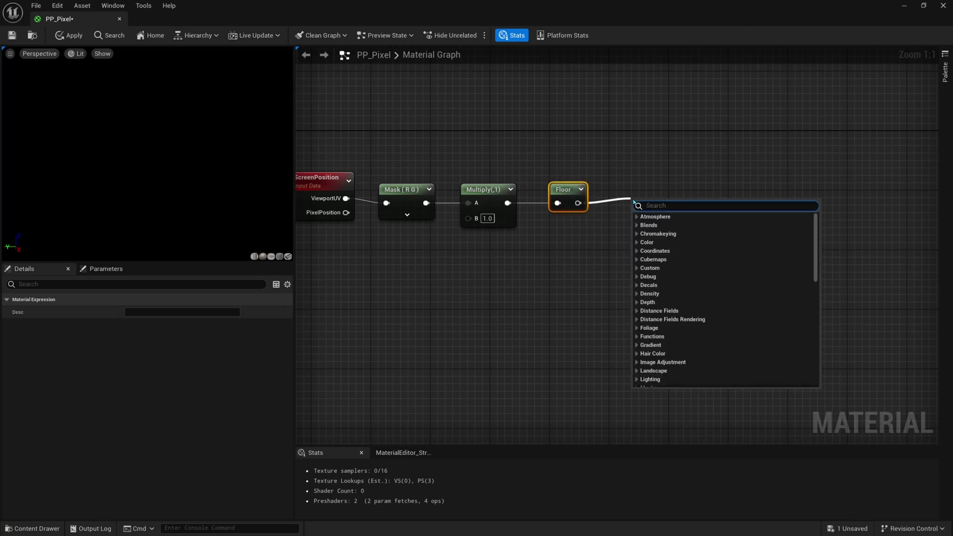
type("divide")
key("Return")
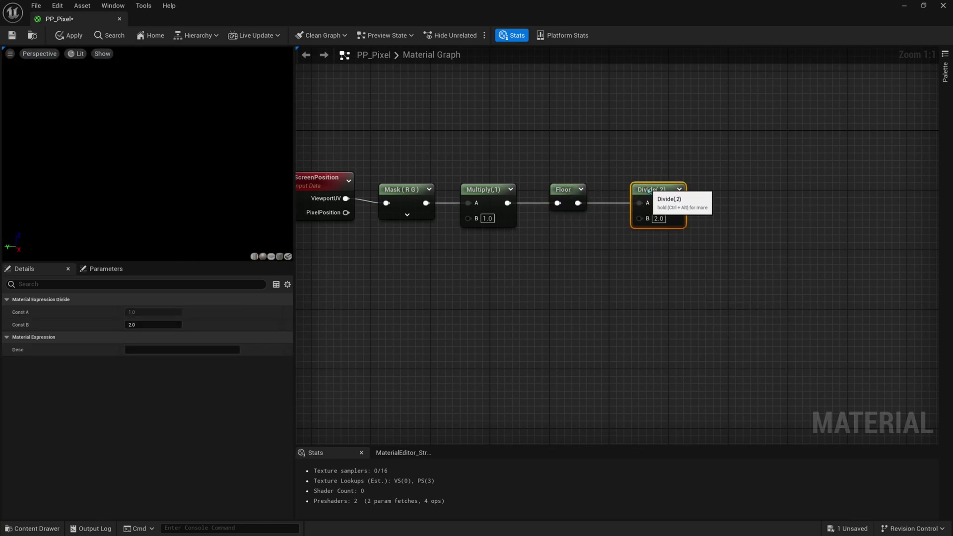
- Select the whole node chain from ScreenPosition to Divide and straighten its connections
right_click_drag(703, 179, 763, 187)
left_click_drag(773, 160, 341, 266)
key("q")
left_click(502, 260)
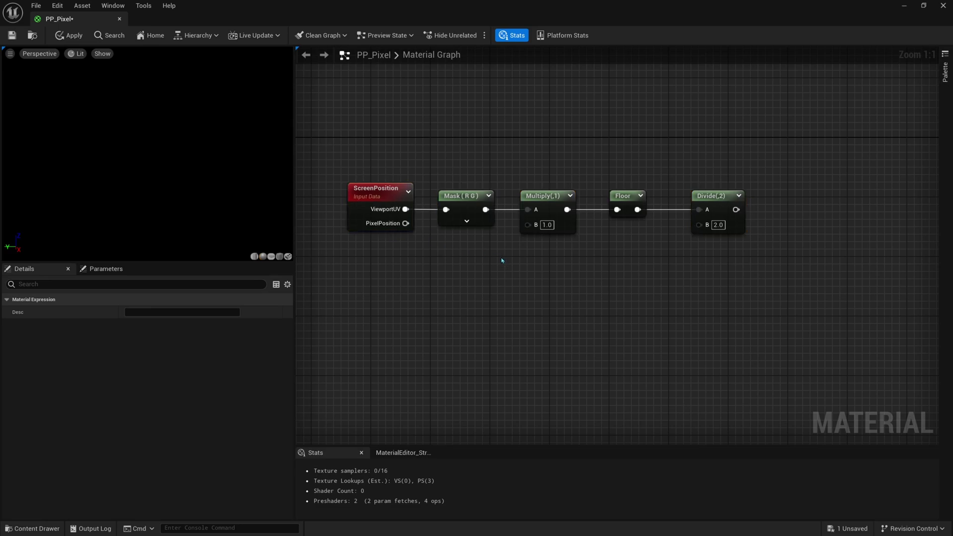
right_click_drag(490, 293, 516, 293)
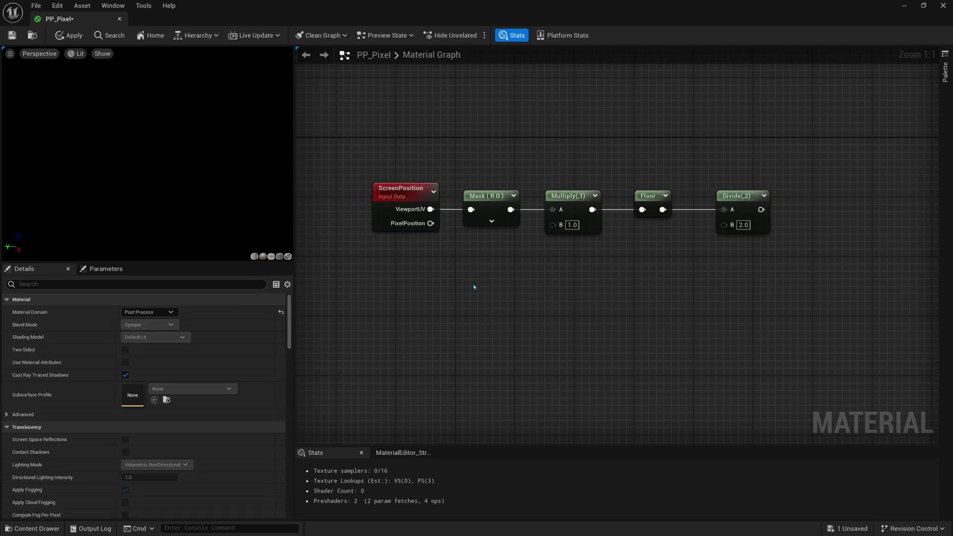
right_click_drag(428, 230, 412, 217)
right_click_drag(493, 246, 491, 252)
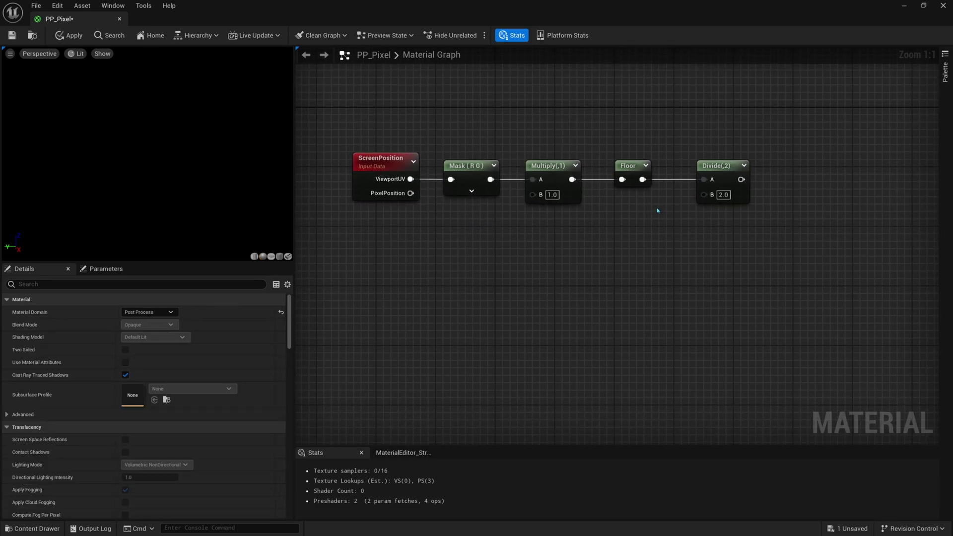
left_click_drag(704, 195, 651, 277)
left_click_drag(533, 195, 519, 271)
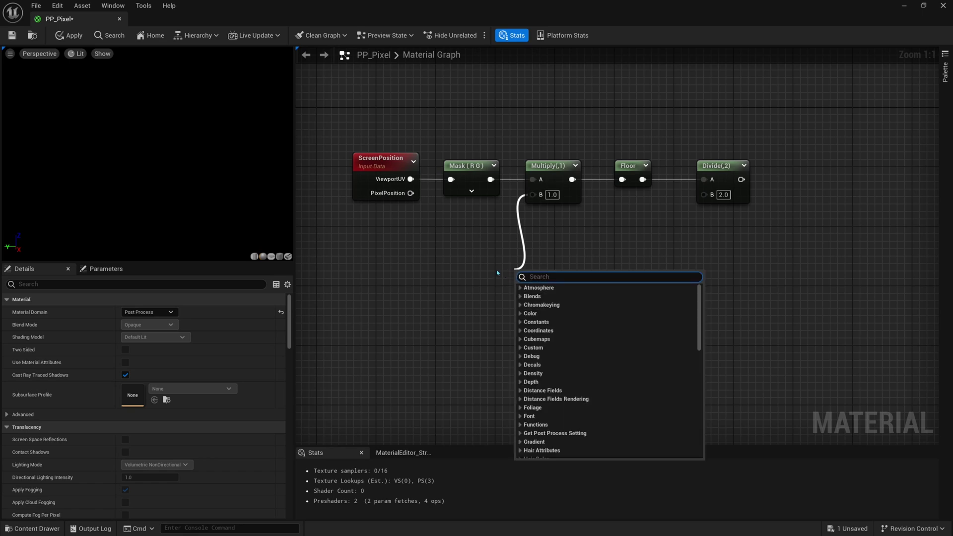
right_click_drag(498, 273, 596, 252)
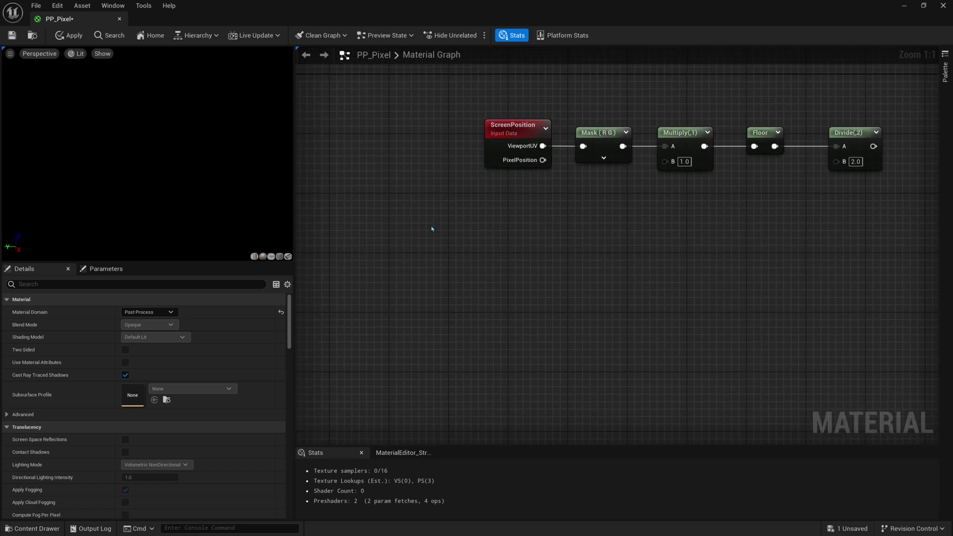
- Add a scalar parameter named Resolution X in the empty area below the ScreenPosition node
left_click(406, 234)
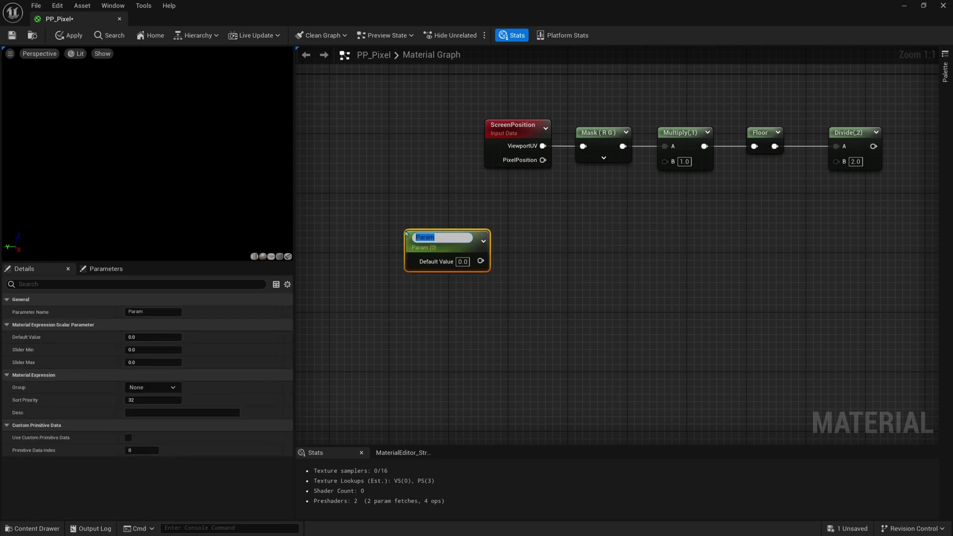
type("Re")
key("shift+Left")
key("shift+Left")
key("shift+Left")
key("shift+Left")
key("shift+Left")
key("shift+Left")
key("shift+Left")
key("shift+Left")
key("shift+Left")
key("Return")
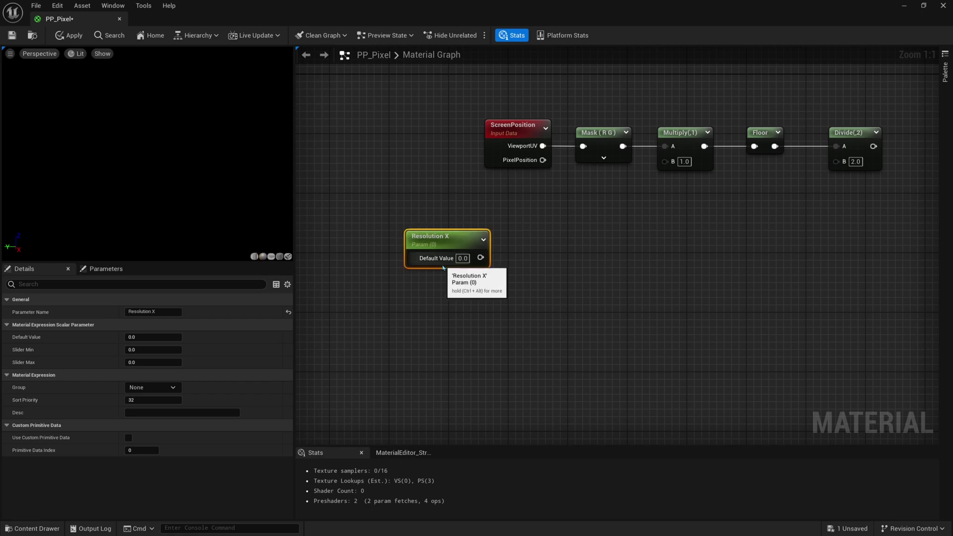
- Duplicate the Resolution X parameter, place the copy directly beneath it, and rename the copy Resolution Y
key("ctrl+d")
left_click_drag(445, 284, 416, 291)
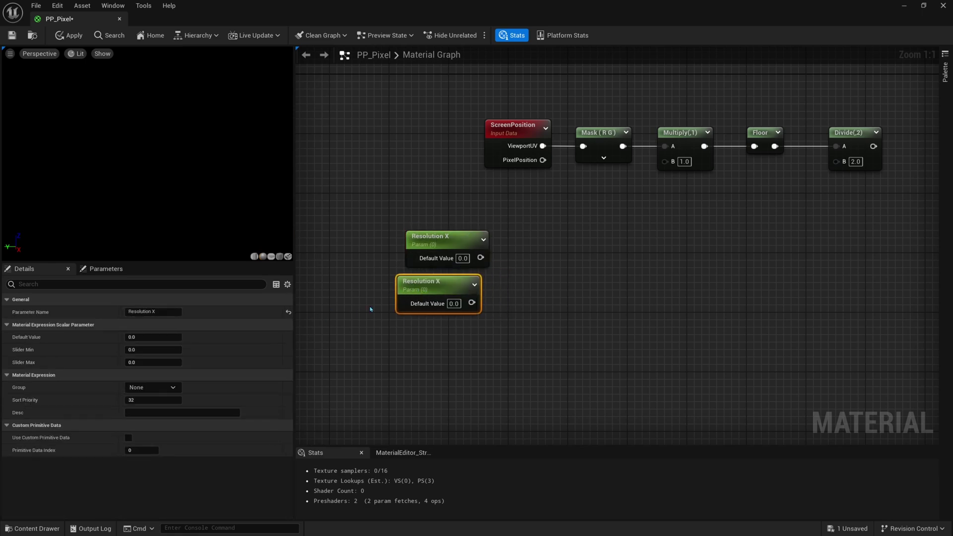
double_click(152, 312)
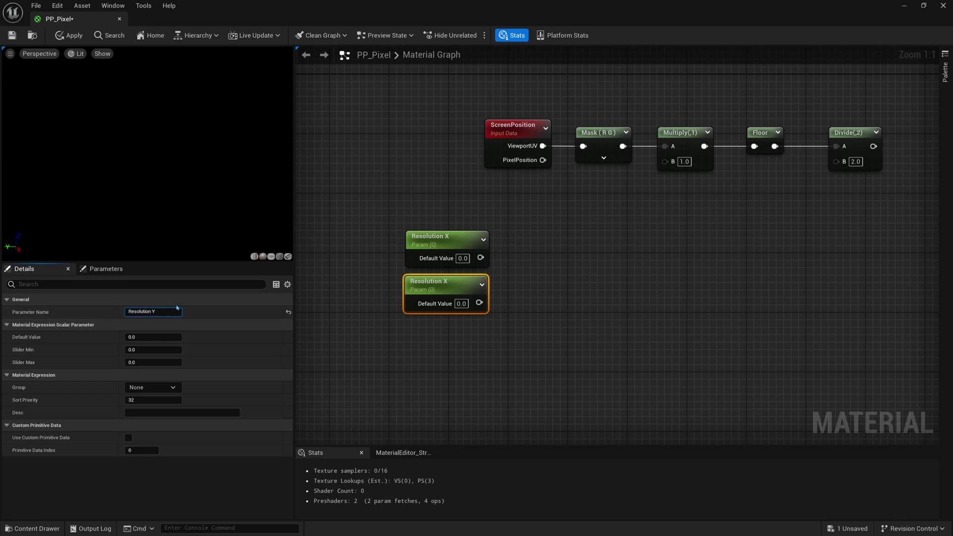
key("Return")
right_click_drag(528, 290, 517, 290)
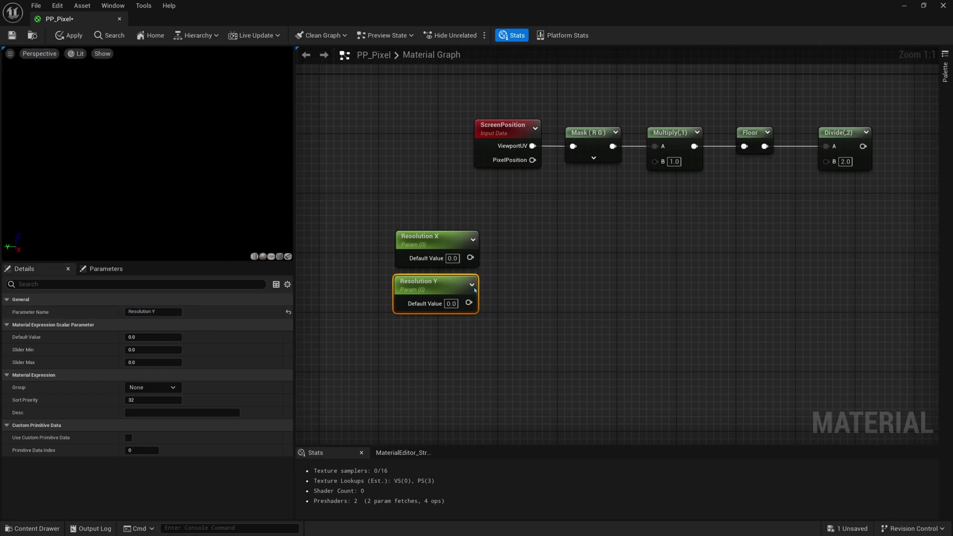
- Set the default values of Resolution X to 2560 and Resolution Y to 1440
left_click(452, 259)
type("2560")
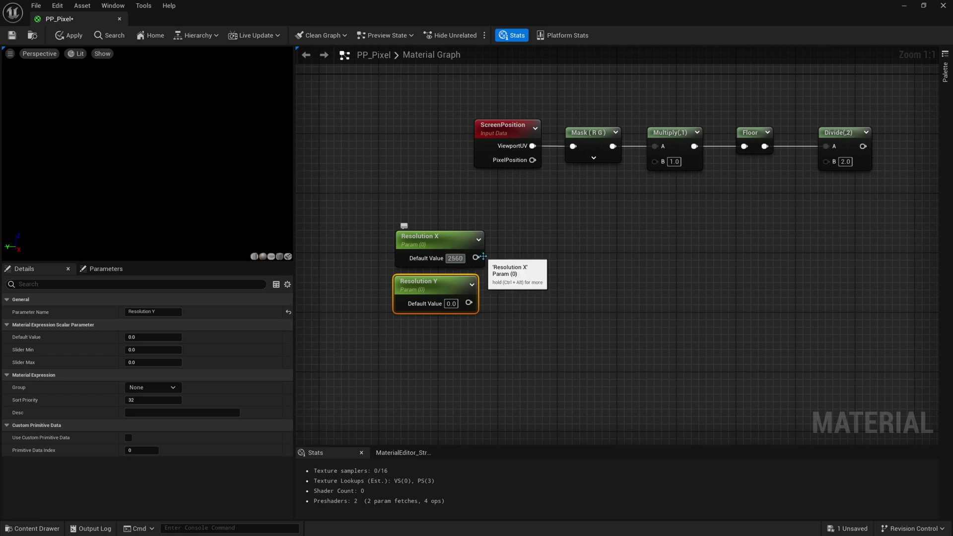
left_click(450, 304)
type("1")
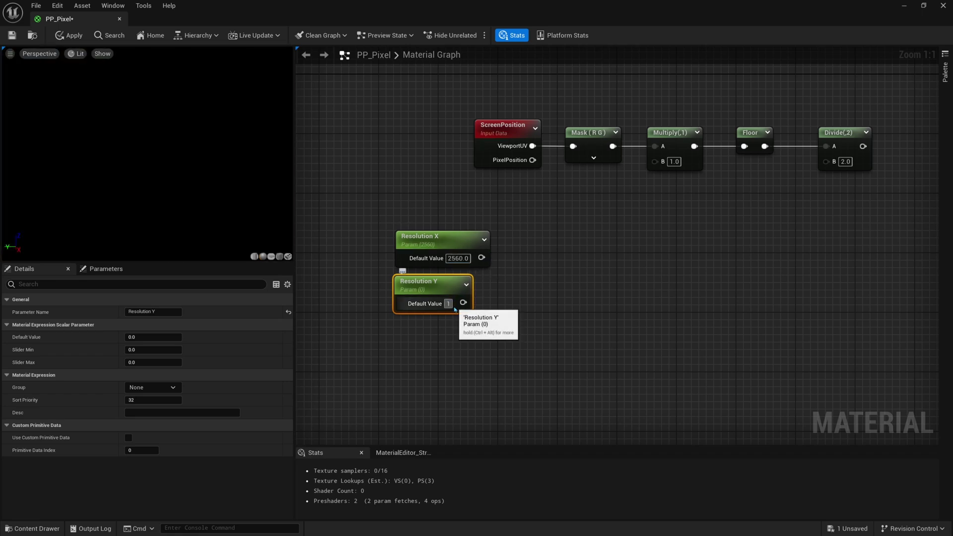
type("440")
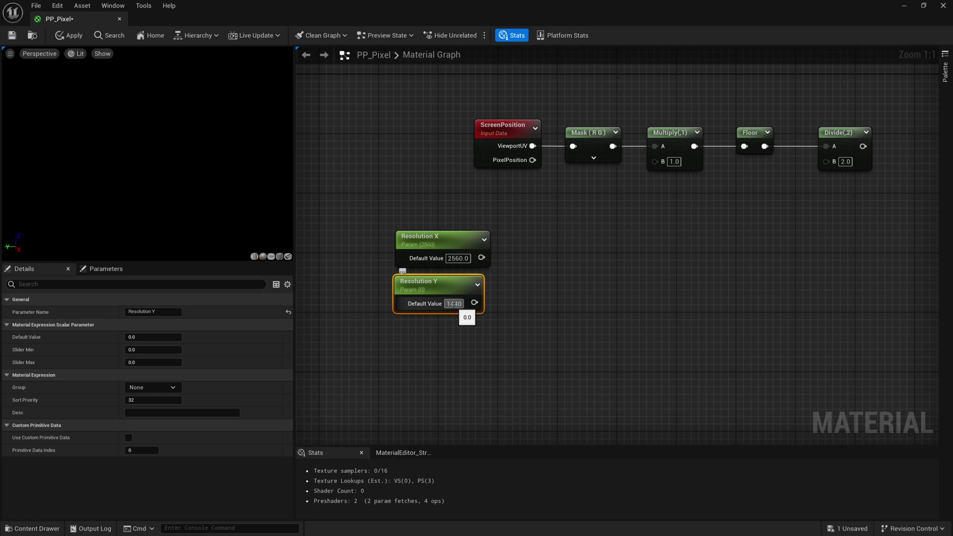
left_click(513, 279)
left_click(457, 259)
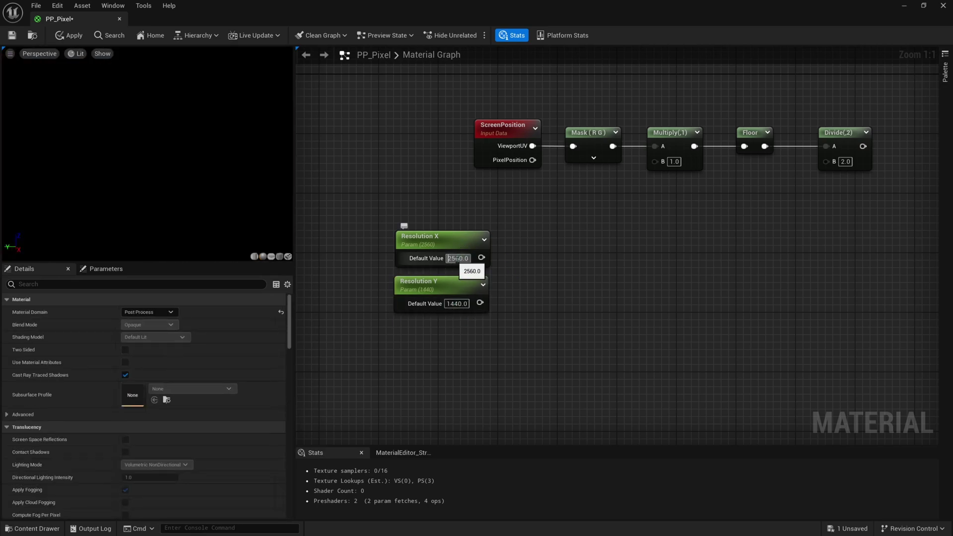
left_click(507, 295)
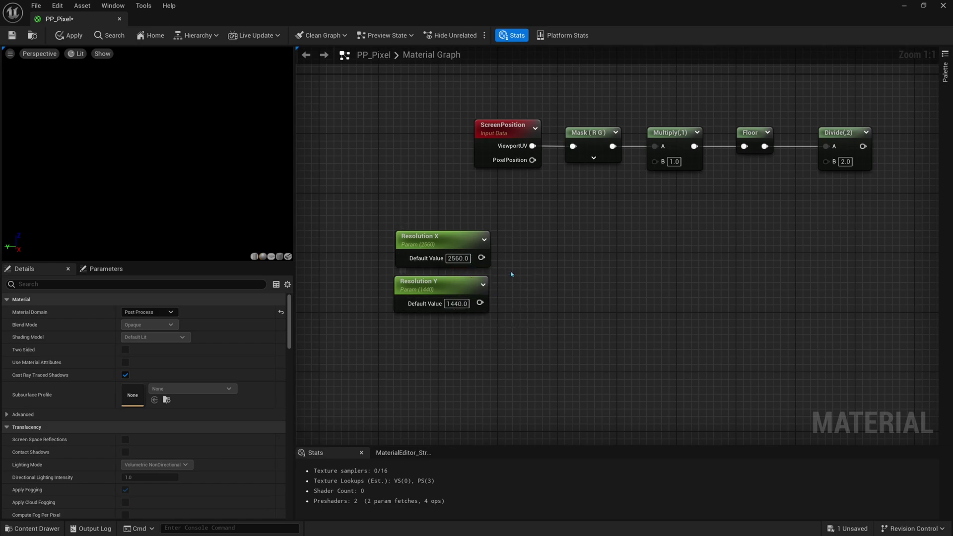
- Add an AppendVector node with Resolution X wired to input A and Resolution Y wired to input B
right_click_drag(502, 307, 490, 329)
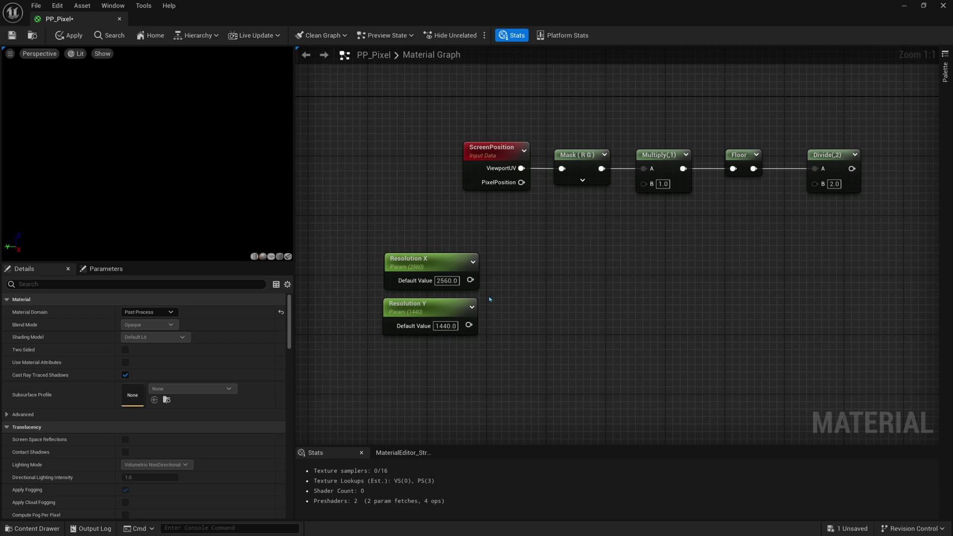
right_click_drag(490, 300, 457, 316)
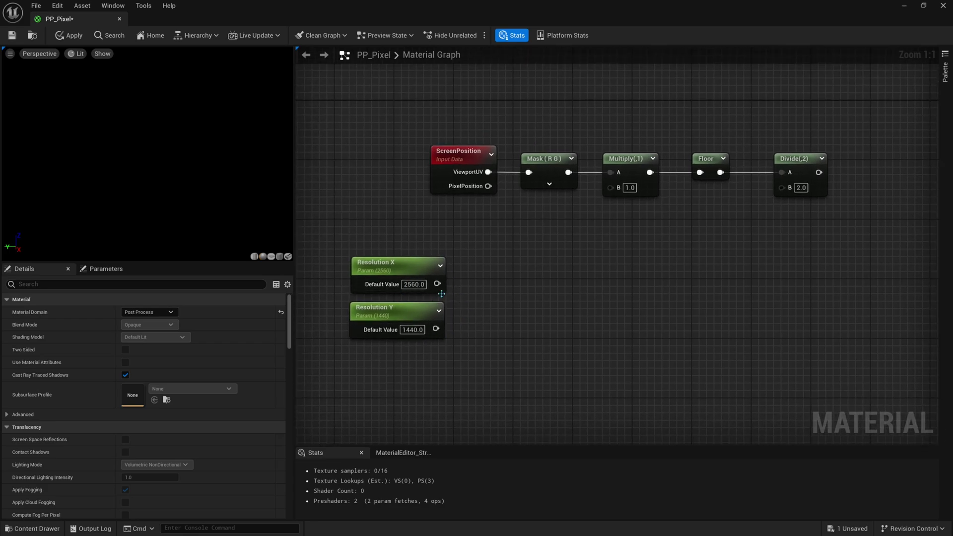
right_click_drag(450, 306, 448, 296)
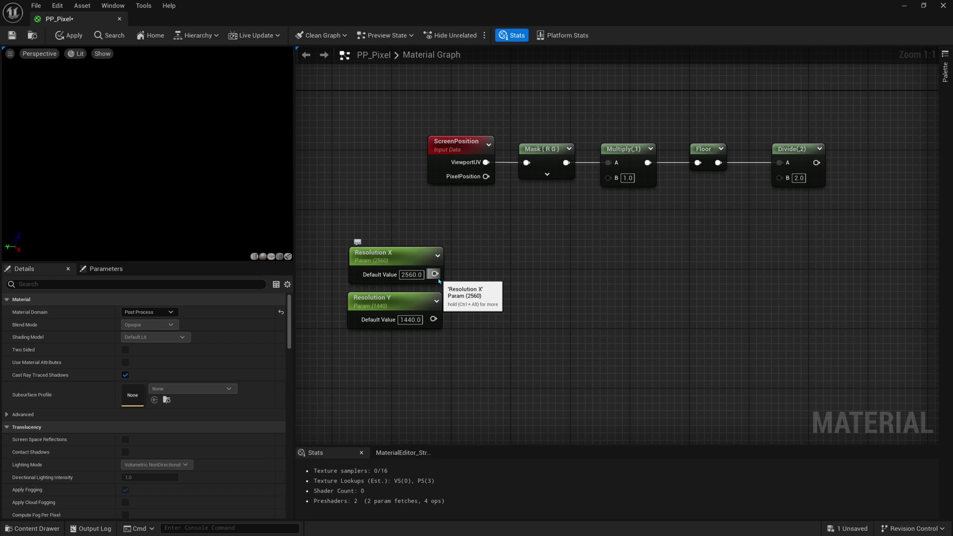
left_click_drag(439, 281, 486, 272)
type("append")
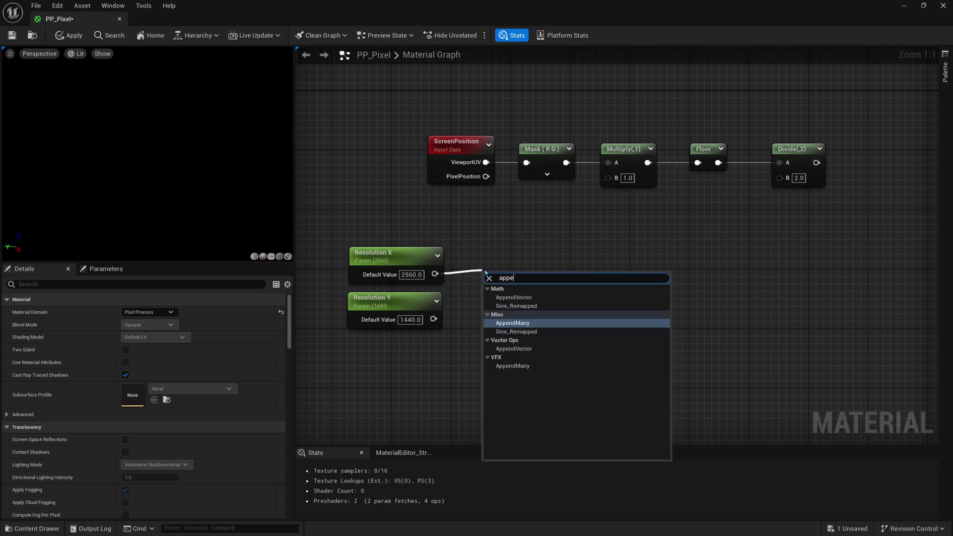
key("Down")
key("Down")
key("Return")
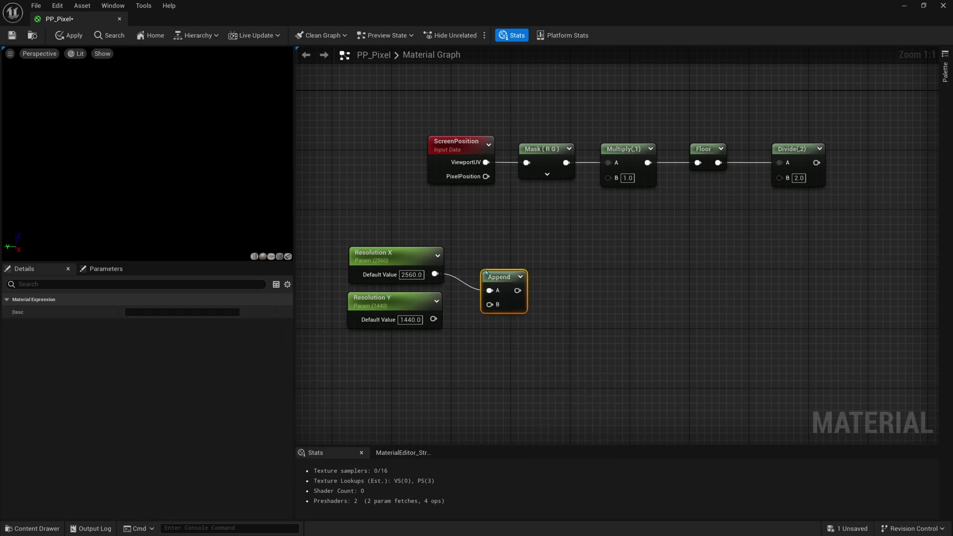
left_click_drag(439, 326, 490, 289)
left_click(392, 236)
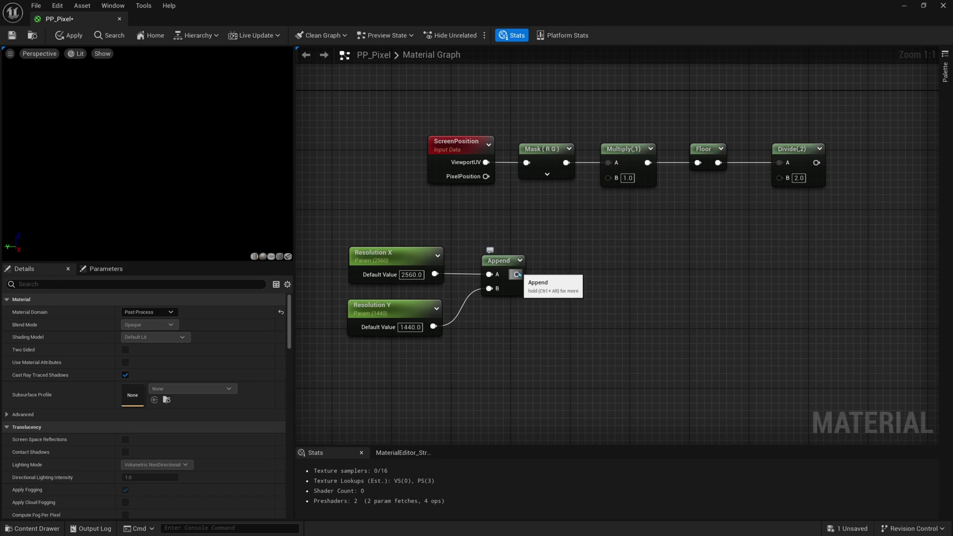
- Add a static switch parameter named "Manual Resolution?" beside the Append node
left_click_drag(518, 274, 605, 247)
left_click(559, 251)
right_click_drag(559, 251, 546, 264)
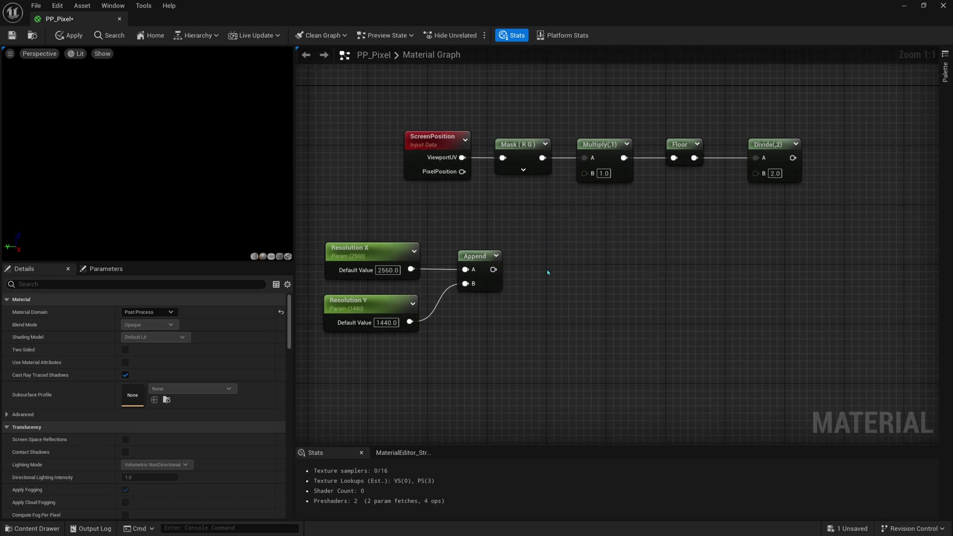
right_click(549, 272)
type("switc")
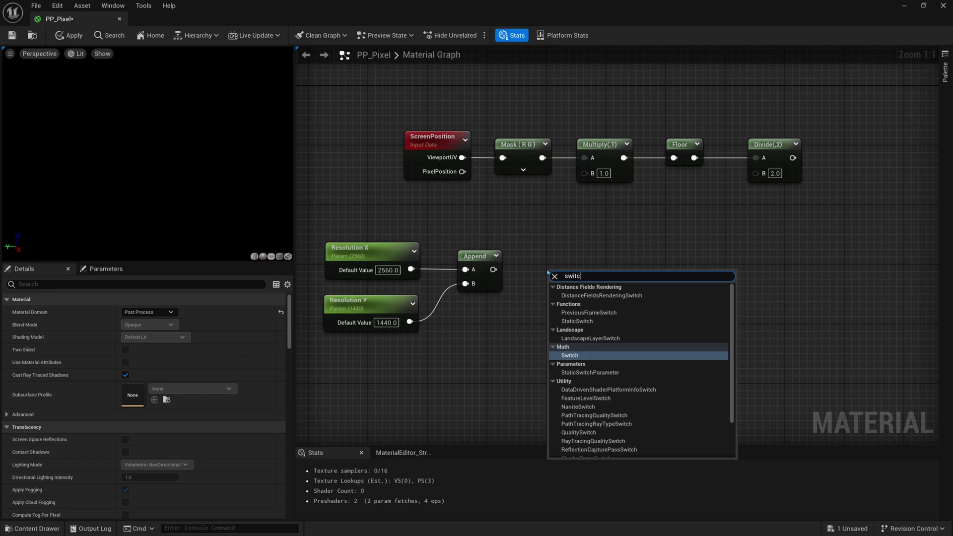
type("h")
key("Down")
key("Down")
key("Return")
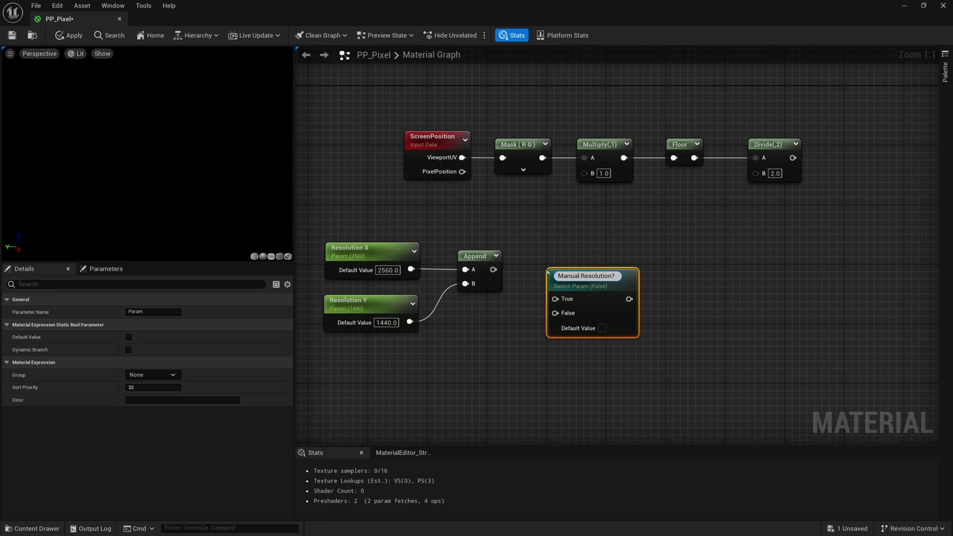
key("Return")
- Connect the Append output to the switch's True input and move Resolution Y closer beneath Resolution X
left_click_drag(580, 290, 494, 270)
right_click_drag(409, 248, 409, 214)
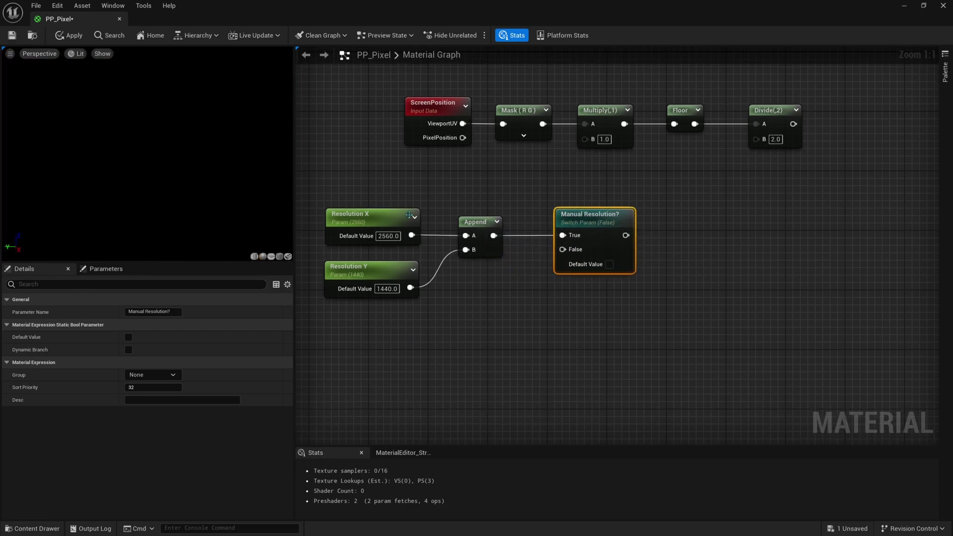
left_click(393, 295)
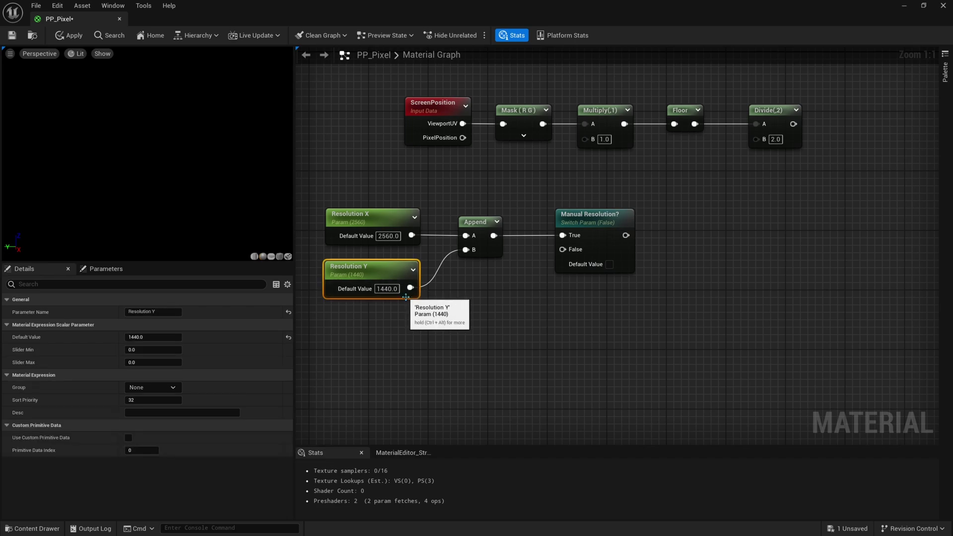
left_click_drag(393, 296, 393, 288)
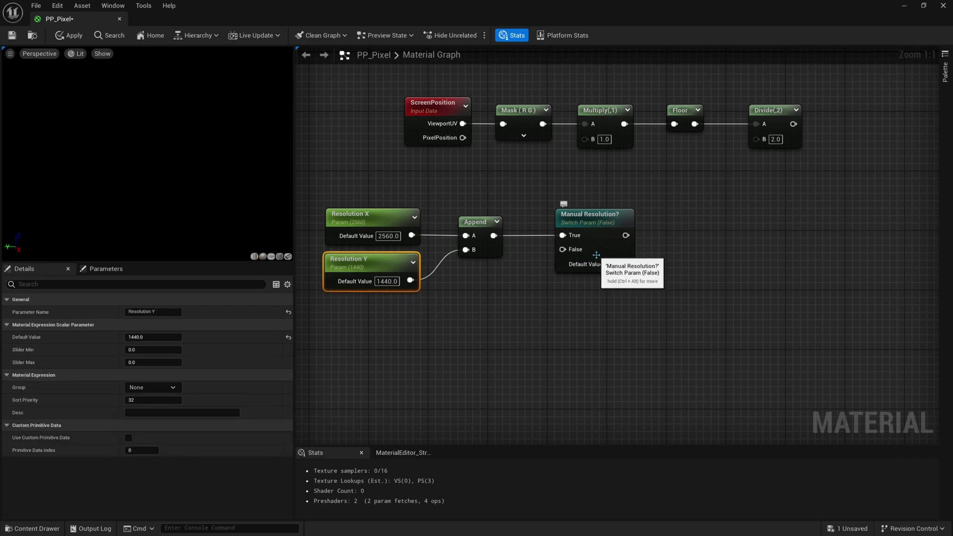
- Add a ViewSize node feeding the False input of the Manual Resolution? switch, and place it below the Append node
right_click_drag(570, 308, 594, 296)
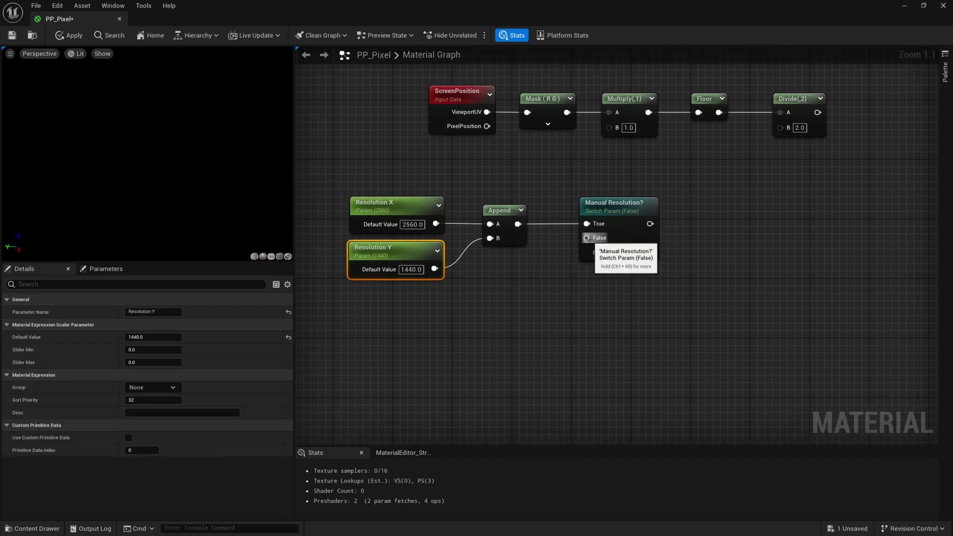
left_click_drag(587, 238, 542, 293)
type("vi")
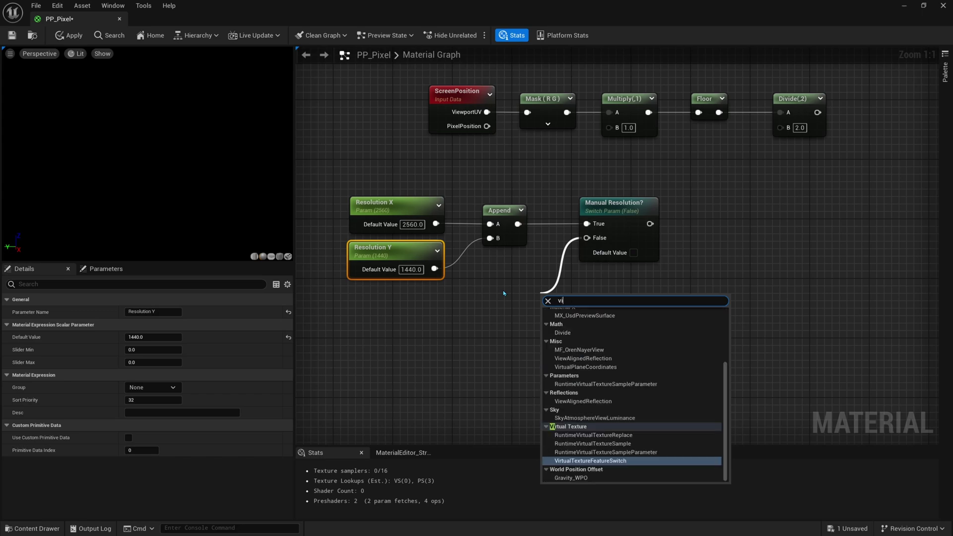
type("ewsize")
key("Return")
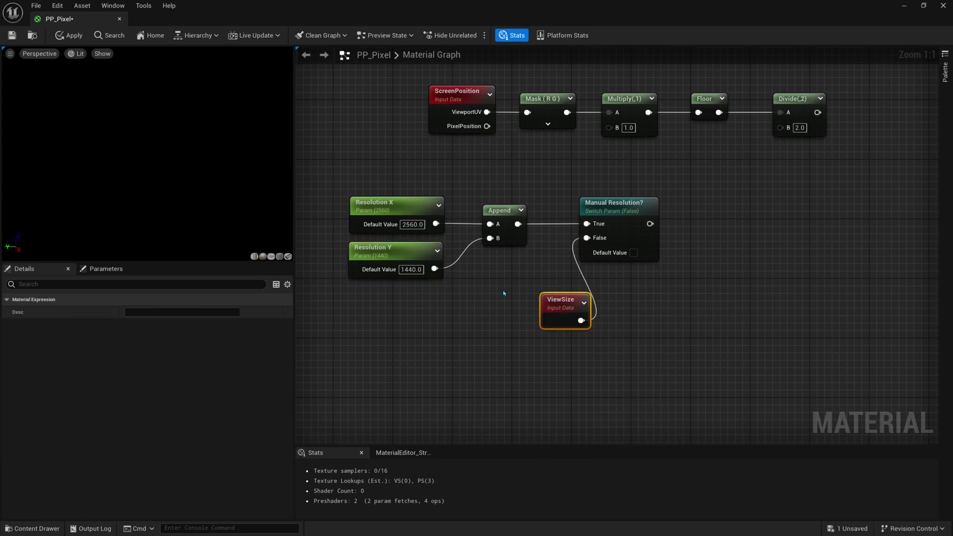
left_click_drag(552, 309, 492, 287)
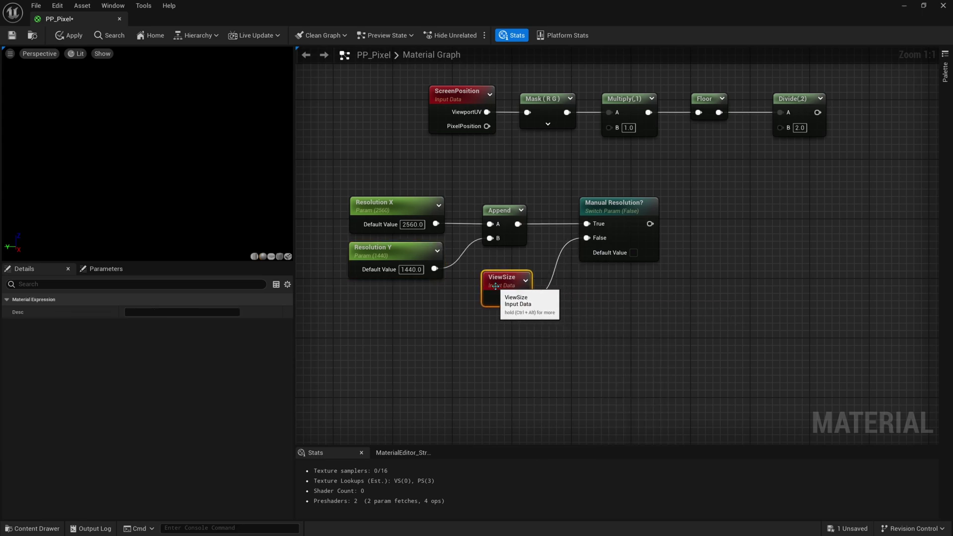
right_click_drag(563, 286, 567, 301)
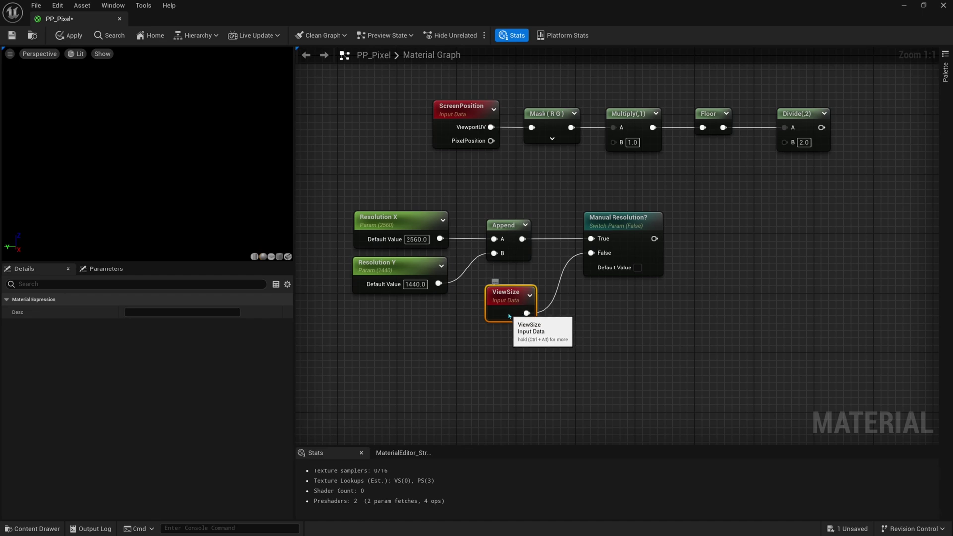
left_click_drag(506, 309, 503, 302)
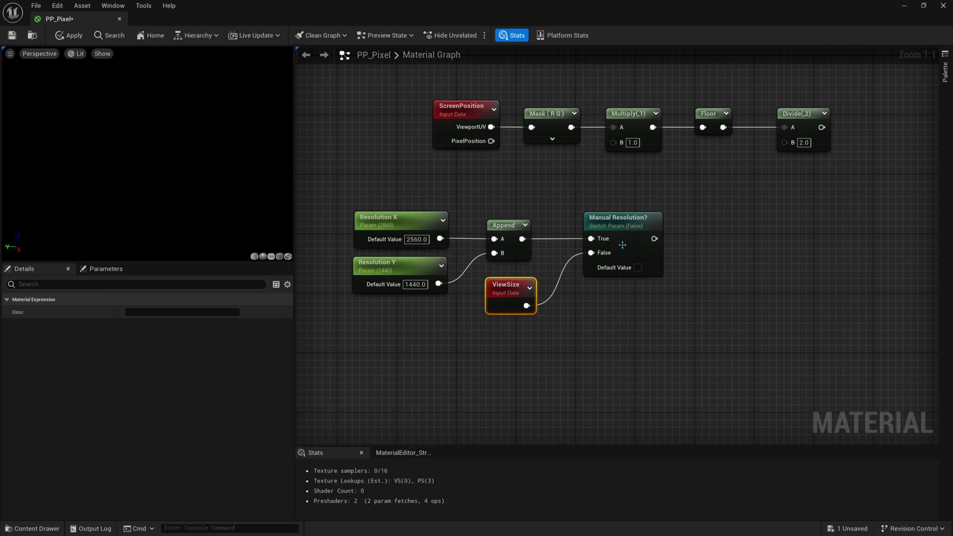
- Copy the Divide node, paste it beside the Manual Resolution? switch, and wire the switch output to the copy's input A
right_click_drag(566, 288, 532, 314)
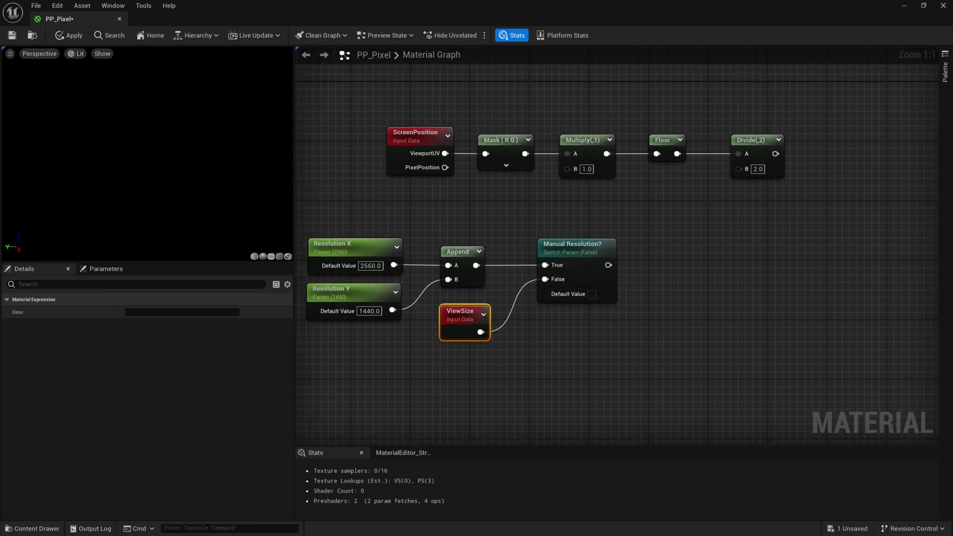
right_click_drag(623, 316, 563, 304)
left_click_drag(711, 159, 709, 155)
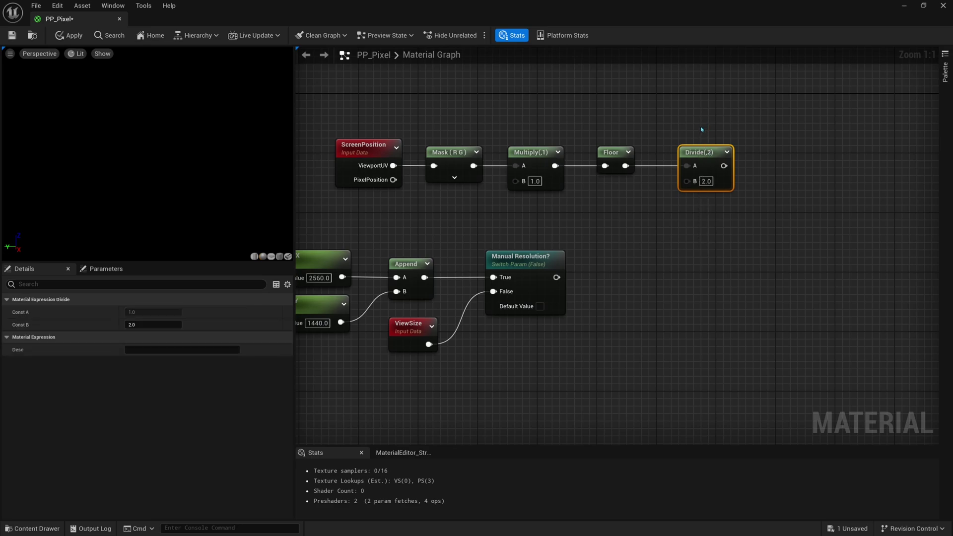
key("ctrl+c")
key("ctrl+v")
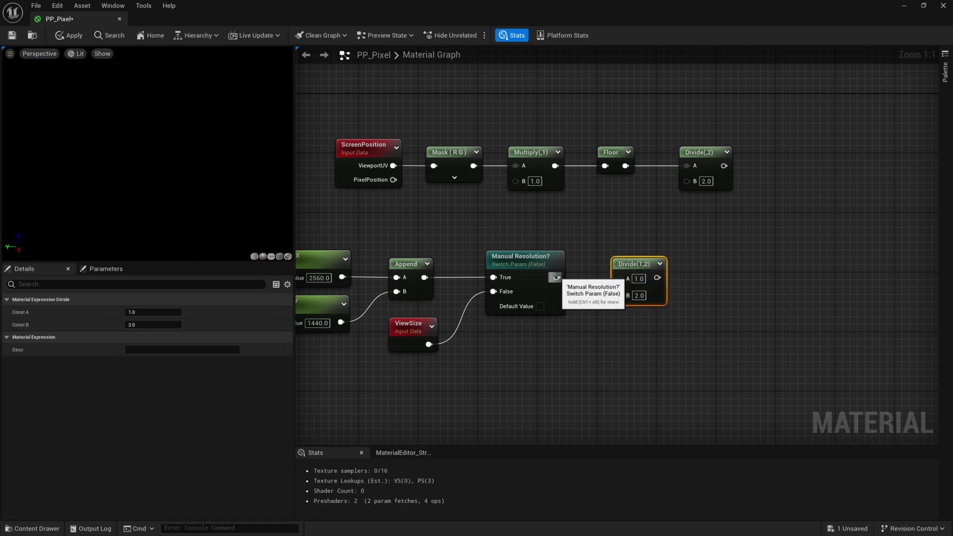
left_click_drag(557, 277, 641, 283)
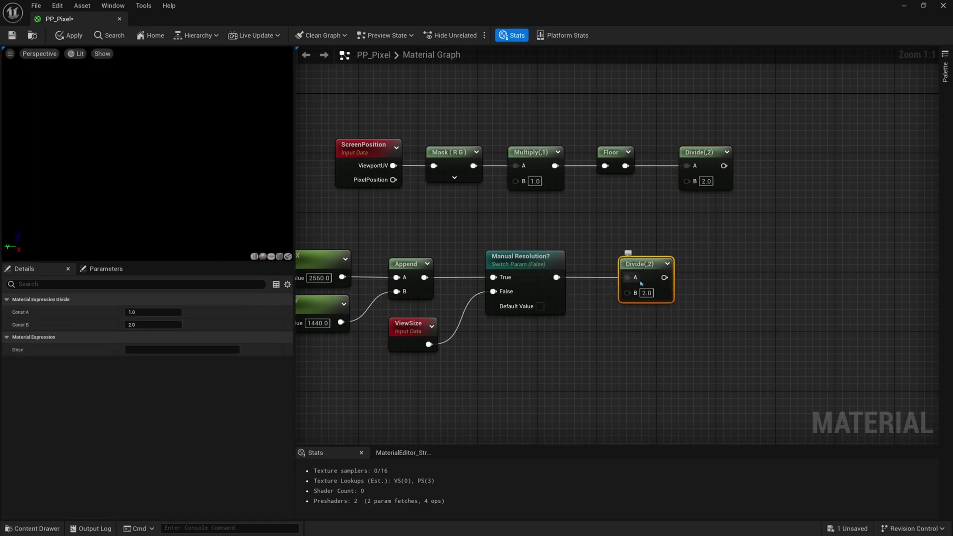
- Add a scalar parameter named Pixel Count below the new Divide node, with a default value of 3
right_click(619, 315)
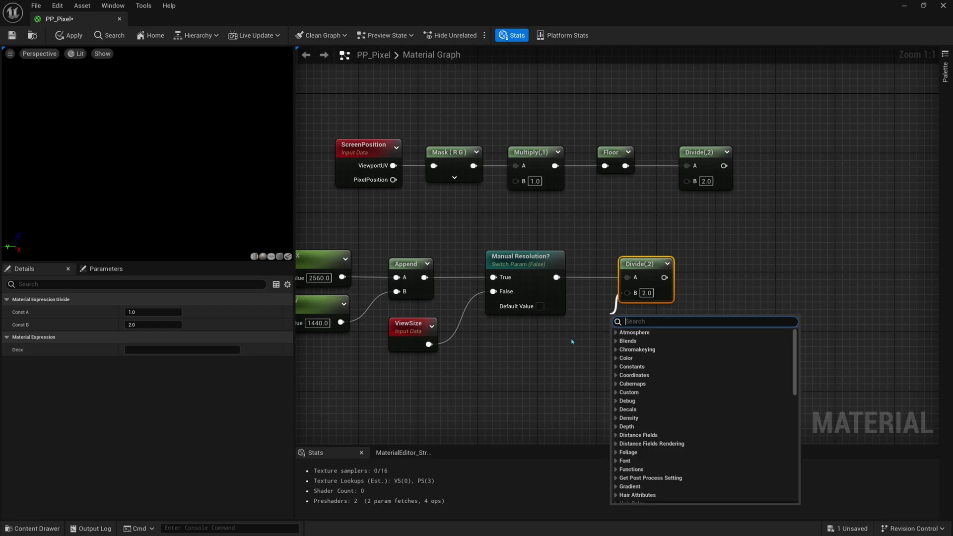
left_click(562, 347)
left_click(562, 346)
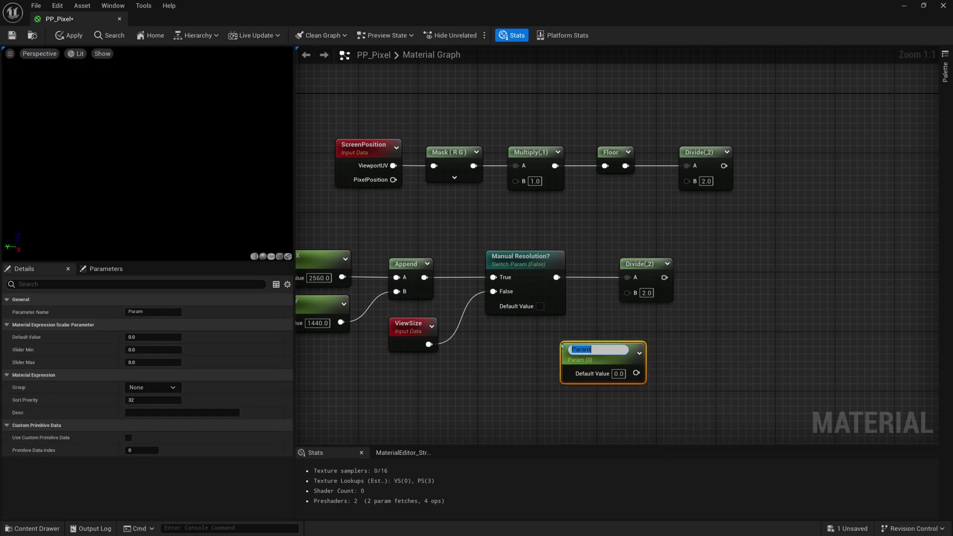
type("Pixel Count")
key("Return")
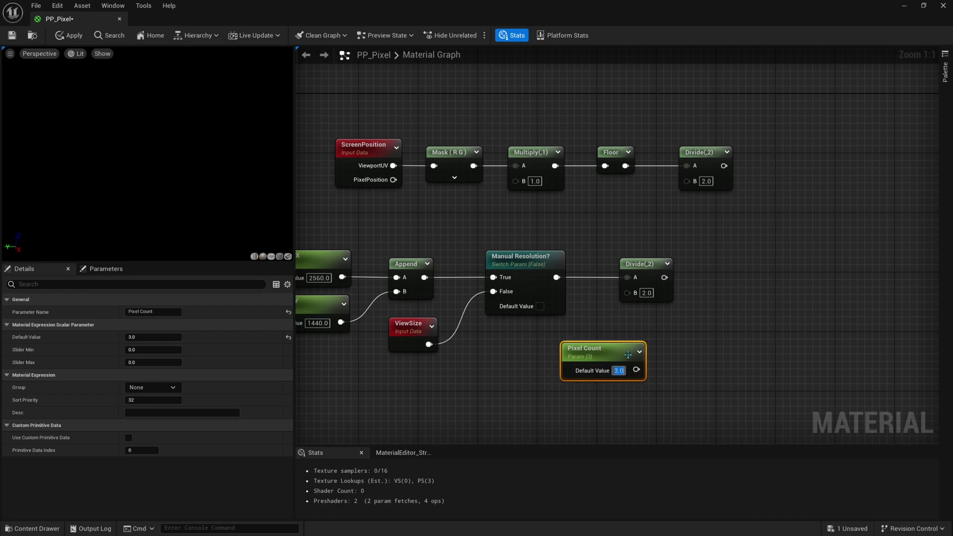
- Wire Pixel Count into the lower Divide's B input, and feed that Divide's output into the B inputs of Multiply and the final Divide
left_click_drag(623, 356, 540, 354)
right_click_drag(624, 333, 642, 344)
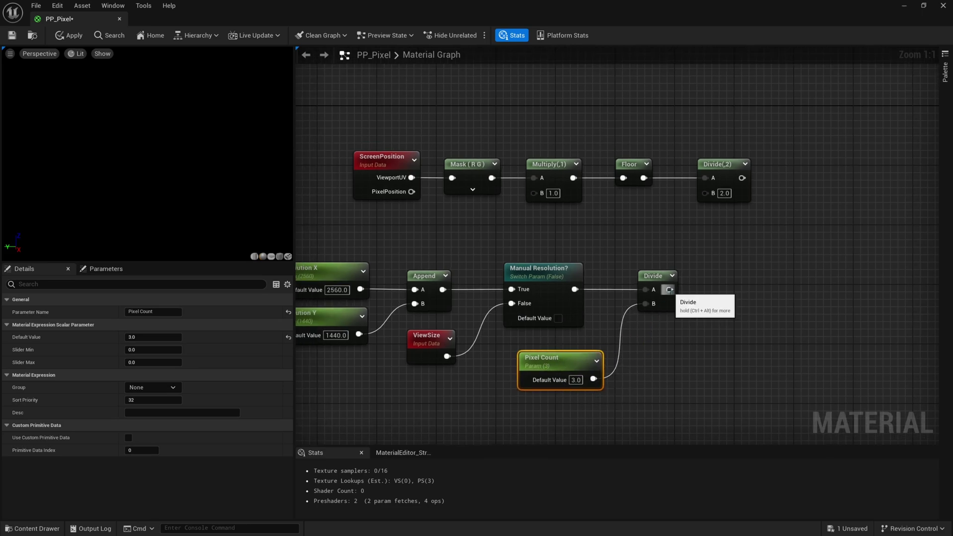
left_click_drag(670, 290, 533, 193)
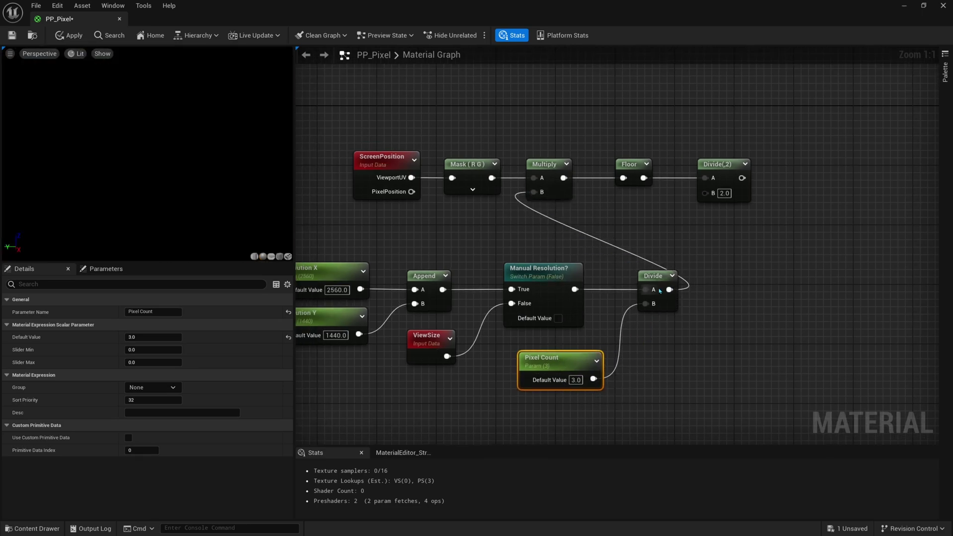
left_click_drag(669, 290, 705, 193)
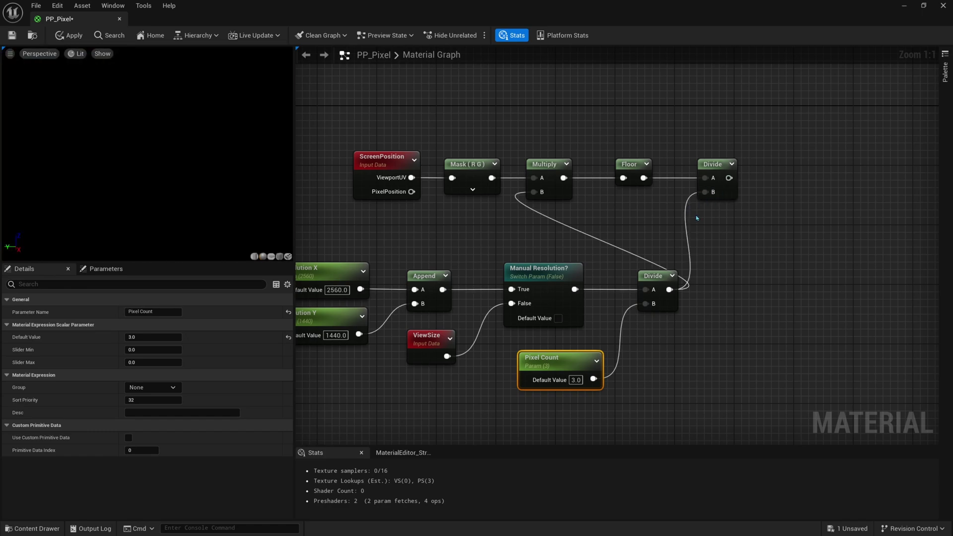
right_click_drag(717, 180, 733, 181)
left_click(733, 180)
left_click_drag(733, 181, 732, 204)
- Move the whole lower group of resolution, switch, Pixel Count and Divide nodes further left relative to the ScreenPosition row
right_click_drag(667, 282, 773, 229)
left_click_drag(810, 200, 431, 310)
right_click_drag(433, 289, 445, 312)
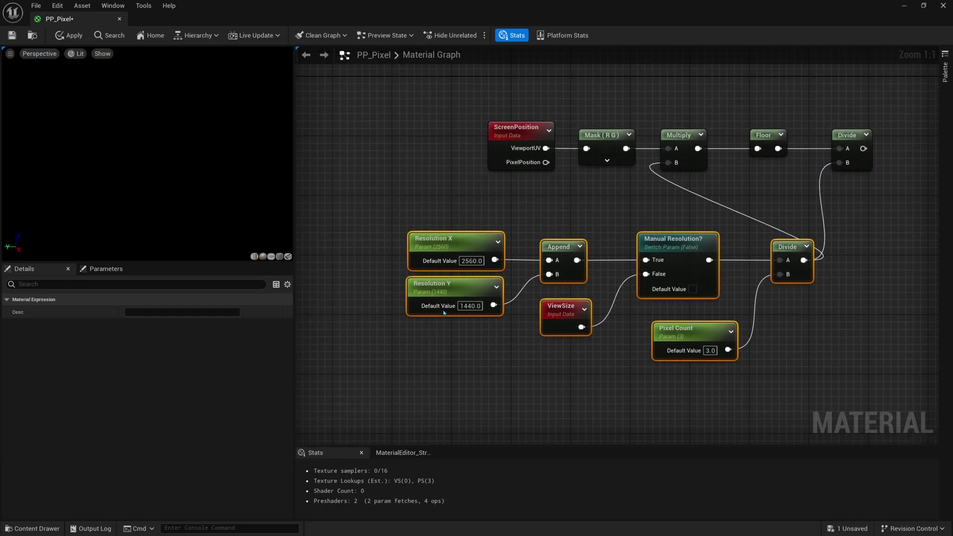
left_click_drag(439, 300, 324, 284)
right_click_drag(595, 289, 619, 306)
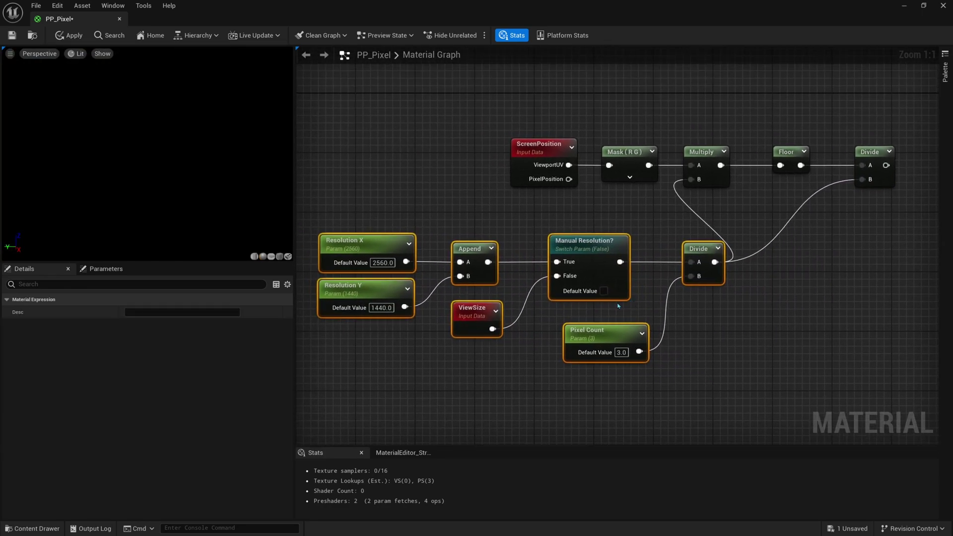
- Add a SceneTexture node fed by the final Divide's output and set its Scene Texture Id to PostProcessInput0
right_click_drag(615, 368, 596, 363)
scroll(656, 330, "down", 1)
right_click_drag(655, 329, 545, 354)
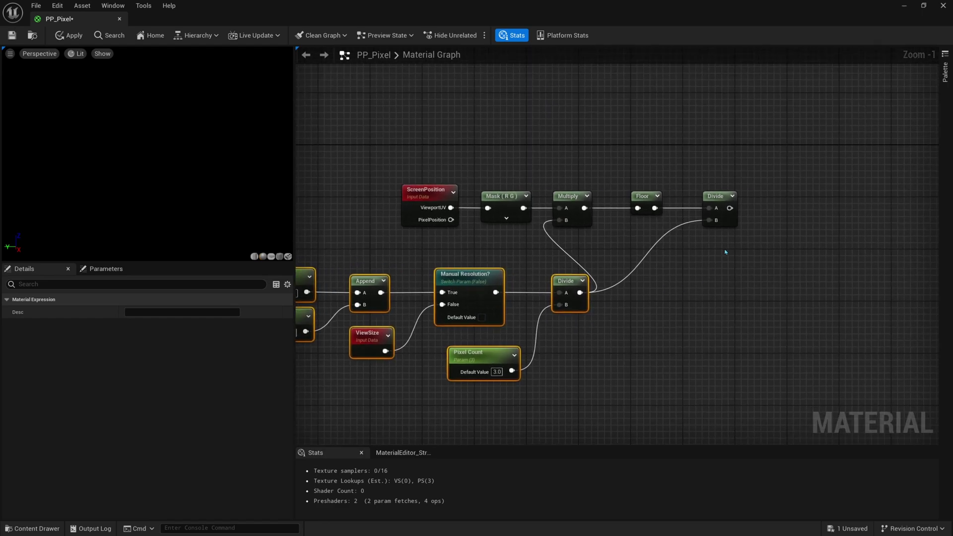
left_click_drag(729, 208, 768, 206)
type("scene text")
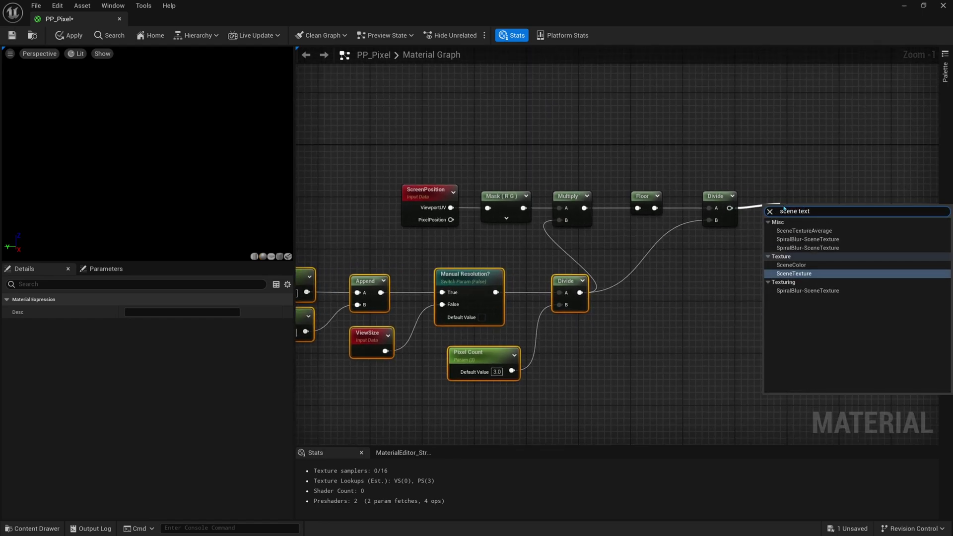
key("Return")
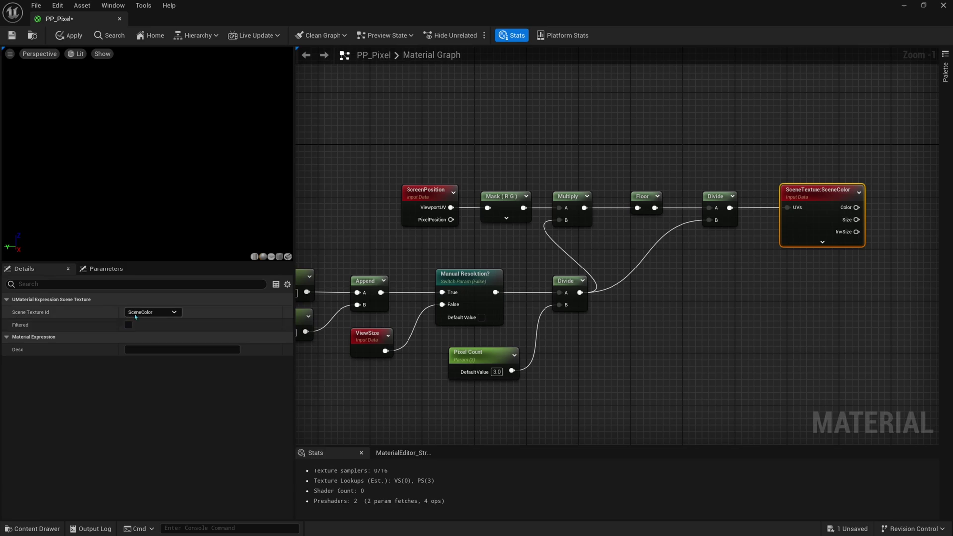
left_click(152, 312)
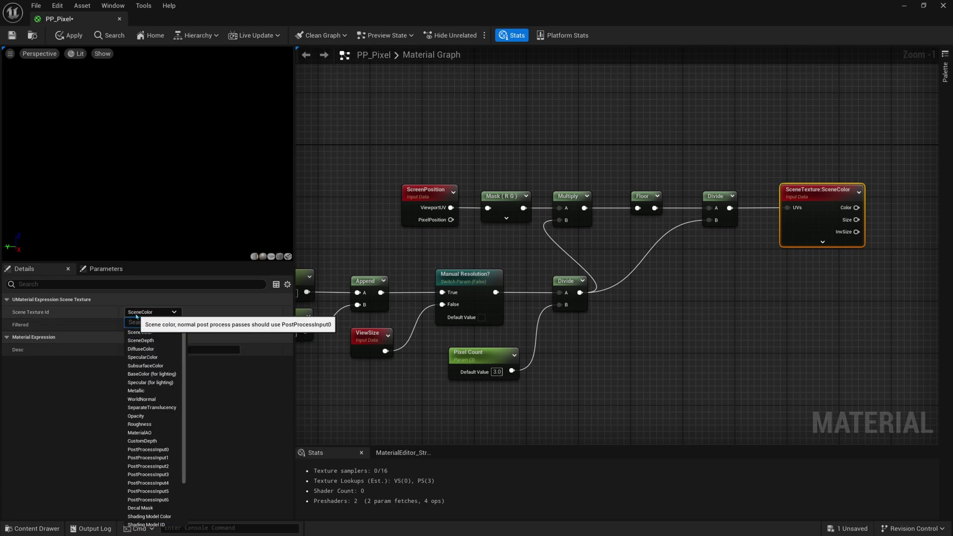
left_click(148, 450)
right_click_drag(809, 287, 740, 273)
scroll(739, 271, "down", 1)
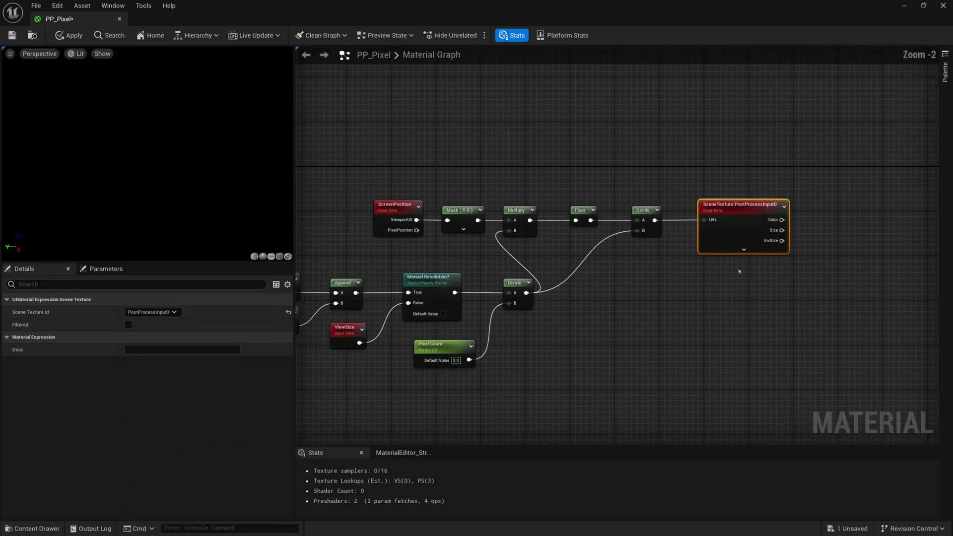
left_click_drag(739, 250, 738, 244)
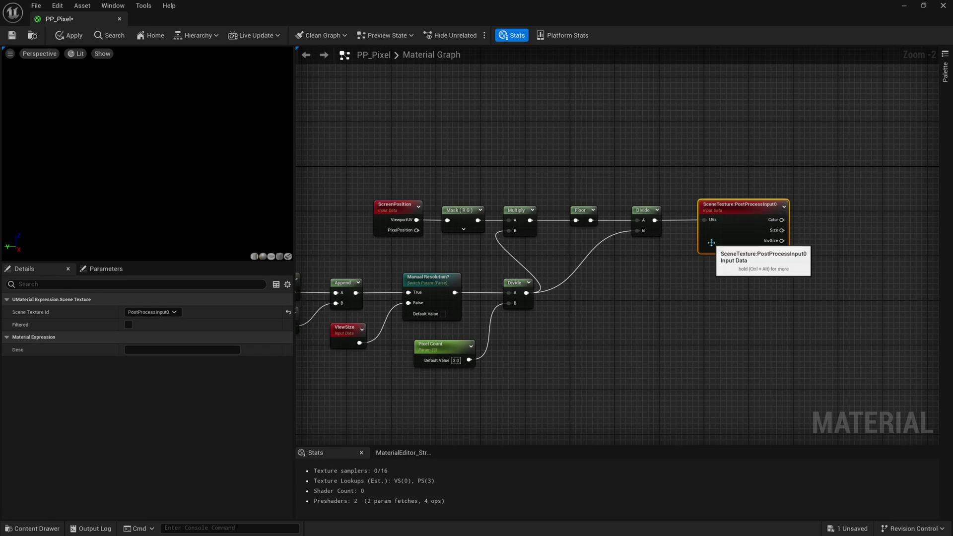
left_click_drag(447, 13, 728, 159)
right_click_drag(437, 187, 367, 184)
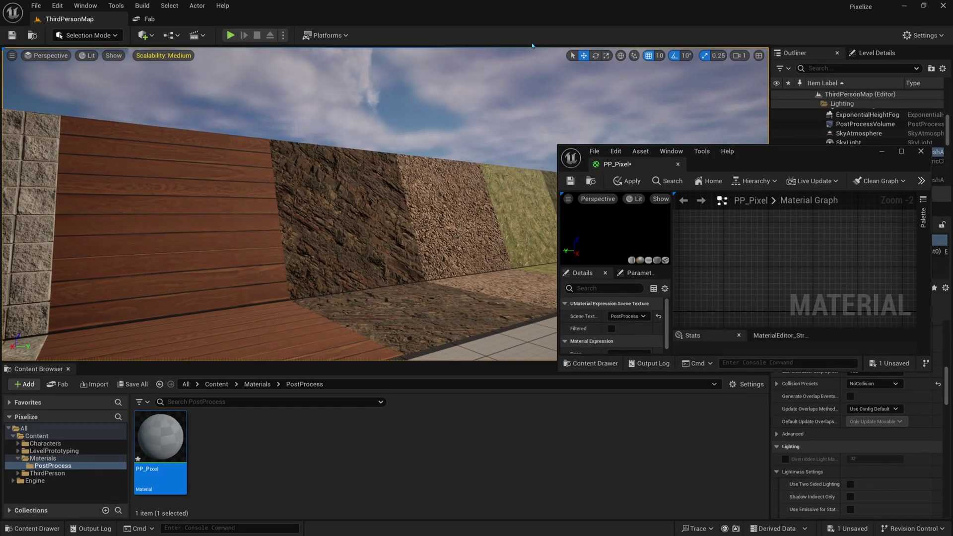
double_click(767, 161)
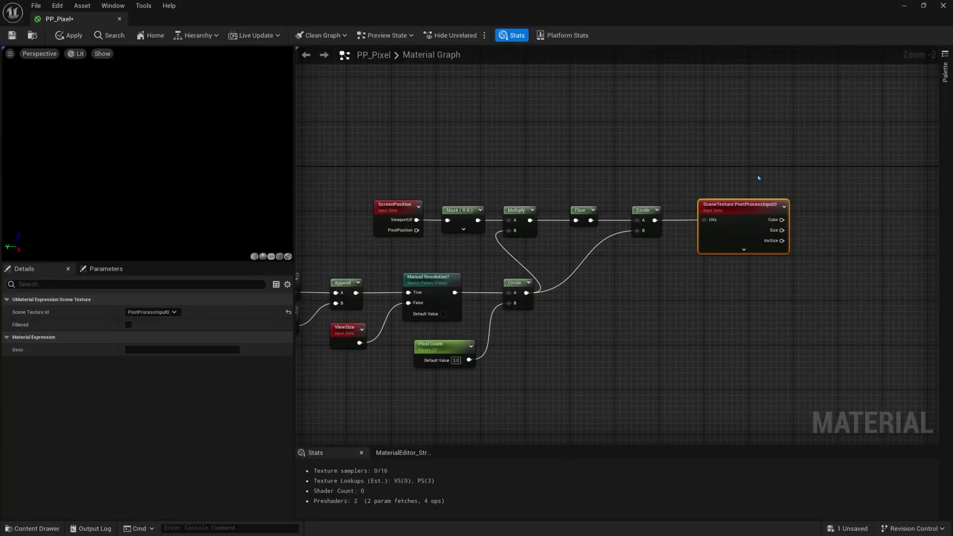
left_click_drag(624, 254, 647, 256)
left_click(615, 180)
right_click_drag(615, 180, 604, 165)
right_click_drag(583, 241, 533, 284)
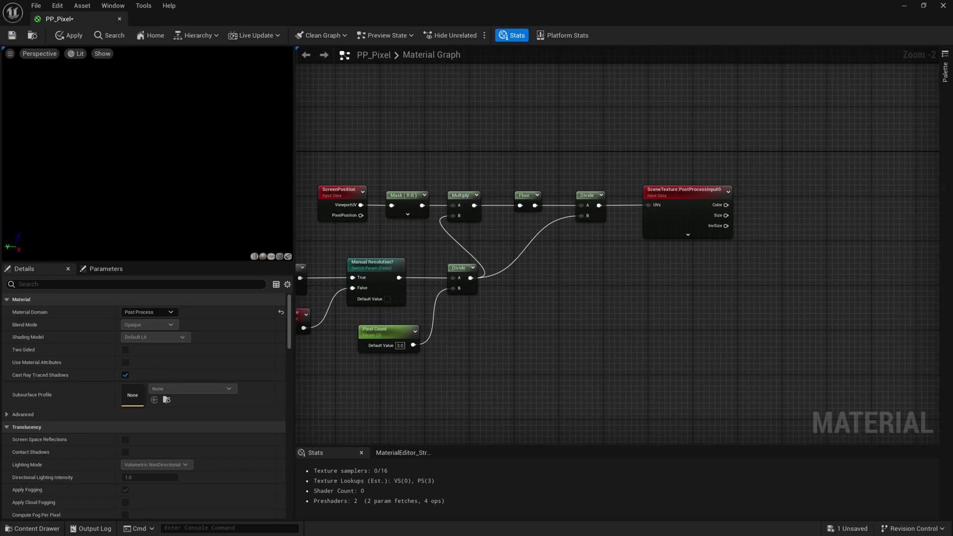
right_click_drag(663, 252, 560, 287)
scroll(615, 264, "up", 1)
right_click_drag(690, 258, 601, 257)
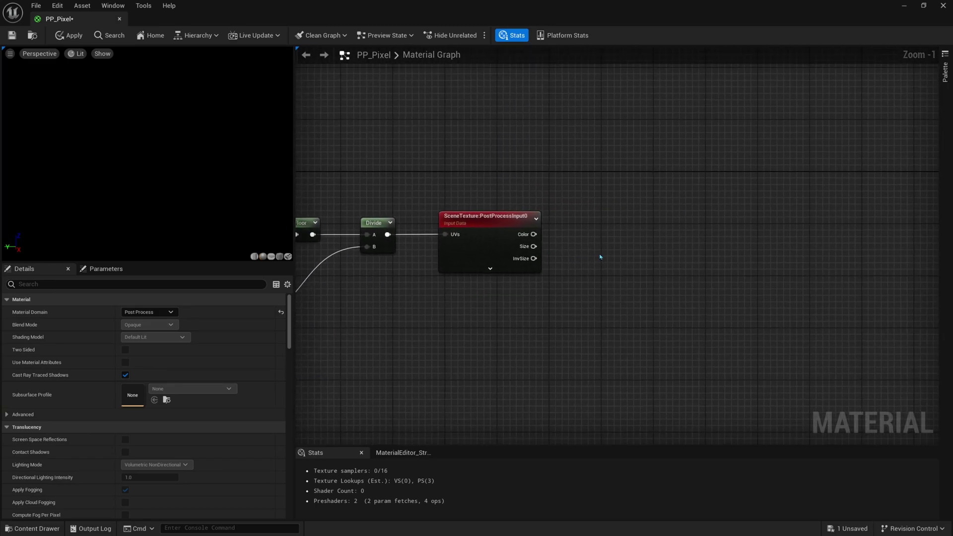
- Wrap all the nodes from the resolution parameters through to the SceneTexture in a comment titled Pixel Effect
scroll(724, 237, "down", 2)
left_click_drag(872, 149, 360, 353)
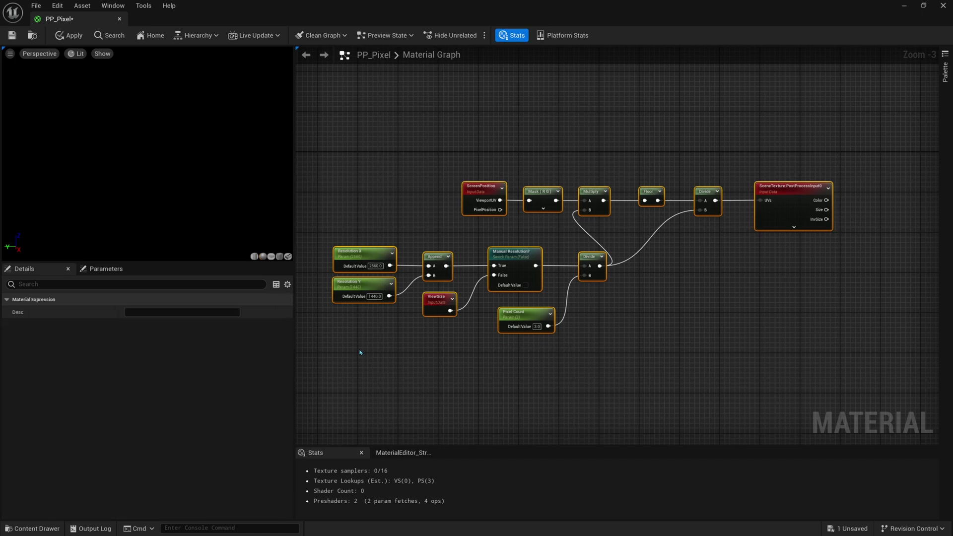
key("c")
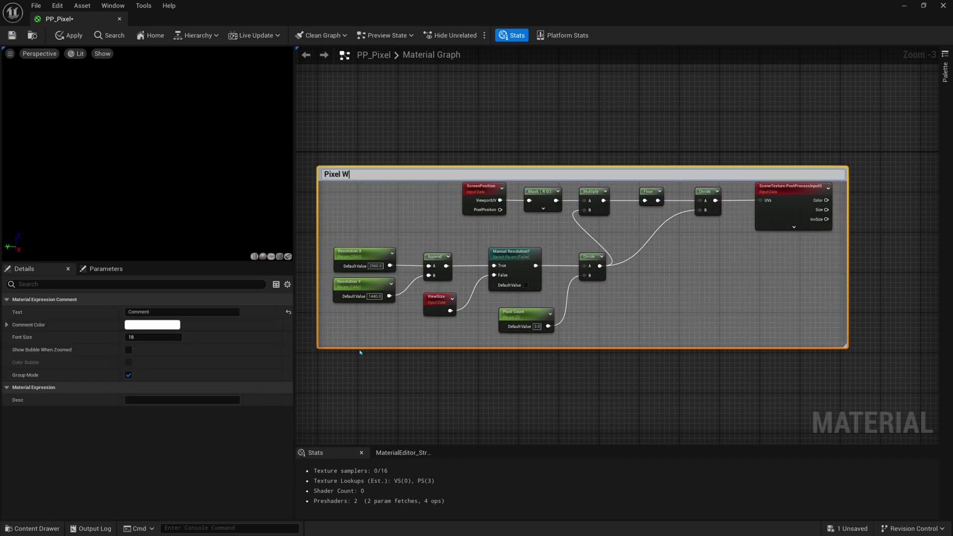
key("Return")
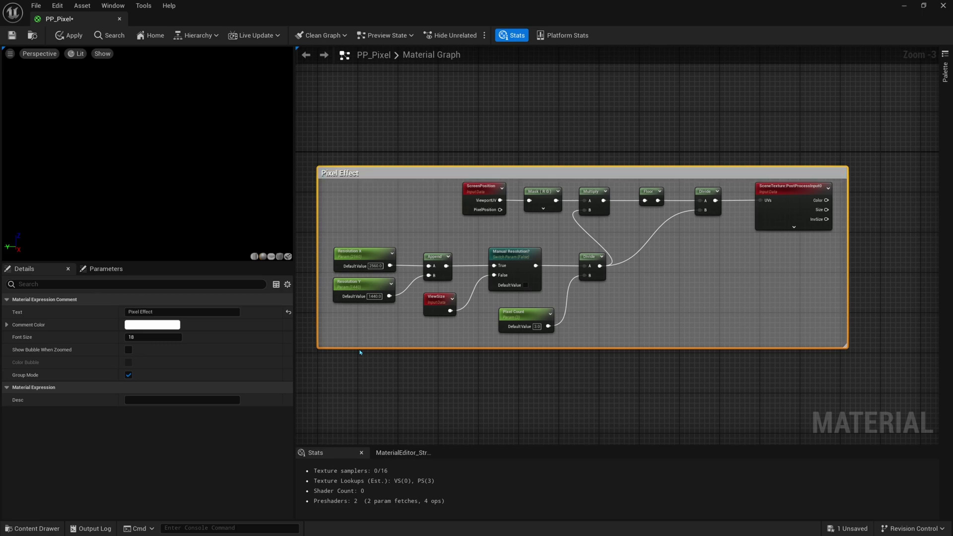
- Move the PP_Pixel material output node further right, leaving space between it and the Pixel Effect comment
right_click_drag(661, 312, 560, 288)
scroll(599, 296, "down", 1)
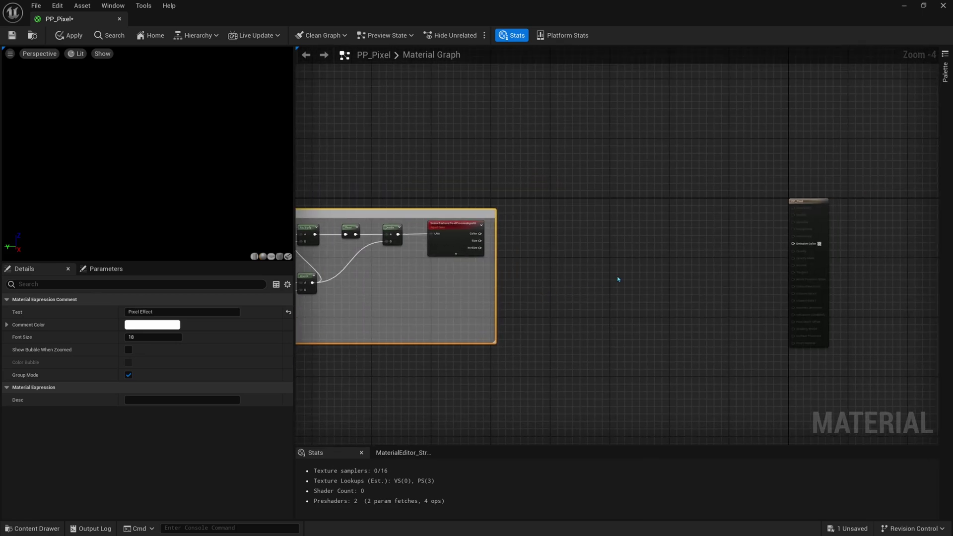
right_click_drag(802, 254, 606, 242)
left_click_drag(627, 220, 764, 220)
right_click_drag(462, 269, 589, 271)
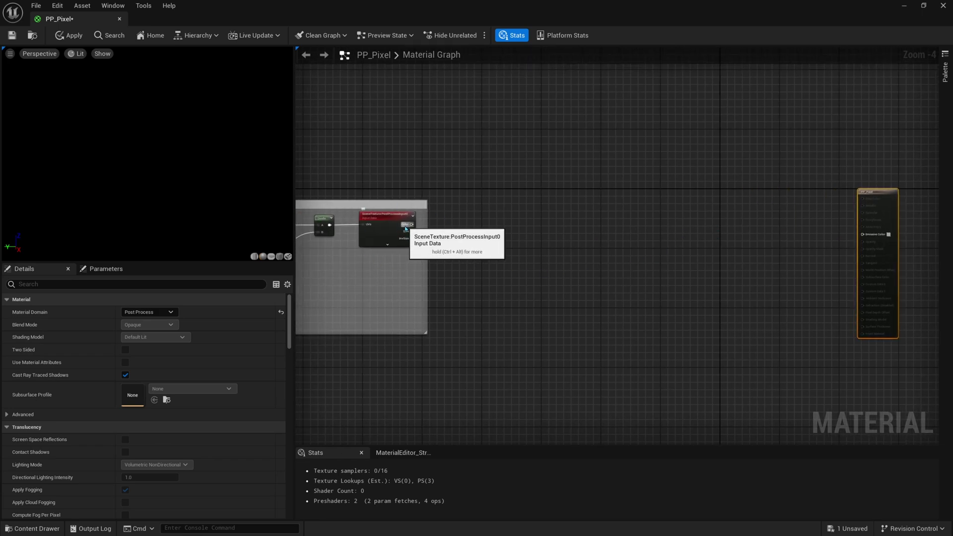
- Connect the SceneTexture's Color output to Emissive Color to preview the material on the sphere, and break the link again
left_click_drag(406, 229, 878, 238)
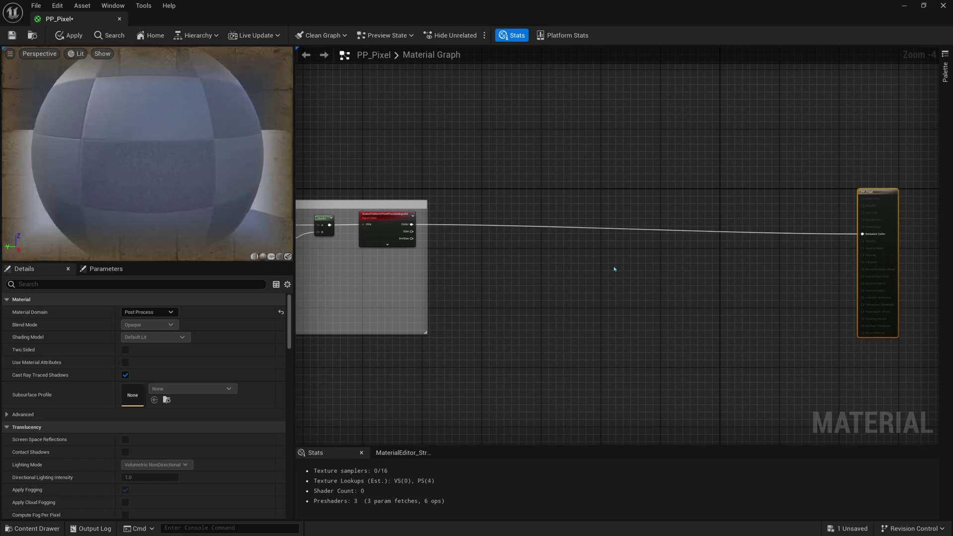
right_click_drag(677, 268, 729, 275)
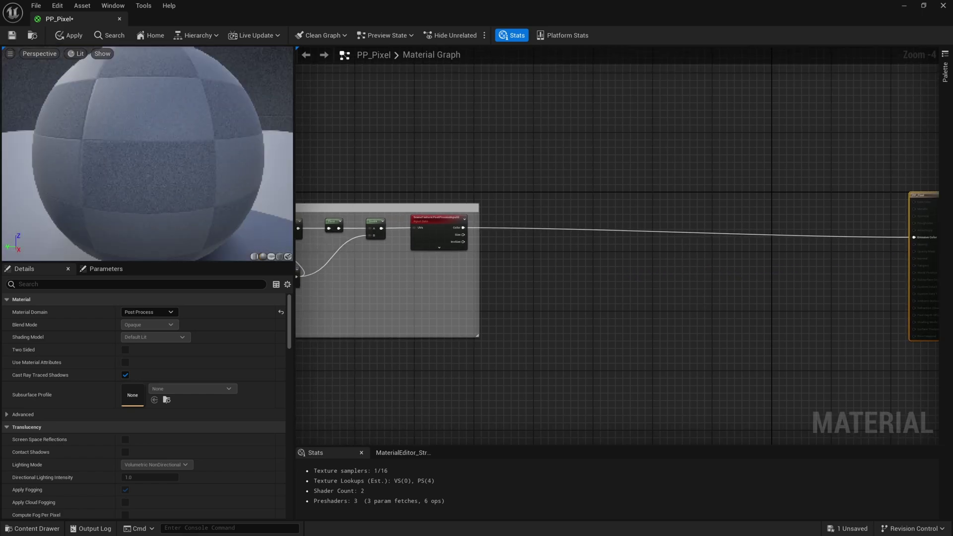
mouse_move(65, 156)
left_mouse_down()
mouse_move(50, 157)
mouse_move(65, 156)
left_mouse_up()
right_click_drag(566, 235, 603, 186)
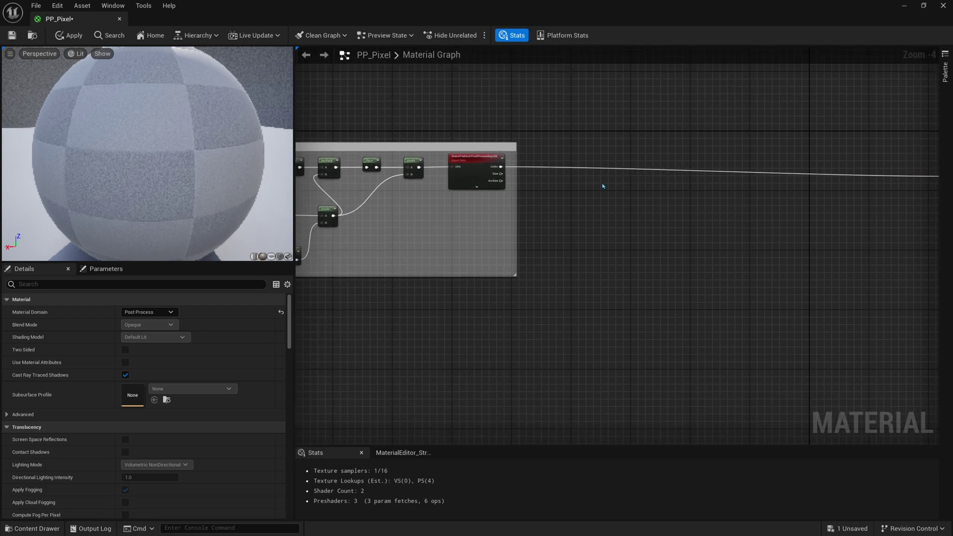
left_click(529, 168, "alt")
- Move the Pixel Effect comment with its nodes further left, away from the material output node
right_click_drag(532, 181, 601, 197)
left_click_drag(557, 162, 518, 181)
right_click_drag(517, 180, 457, 193)
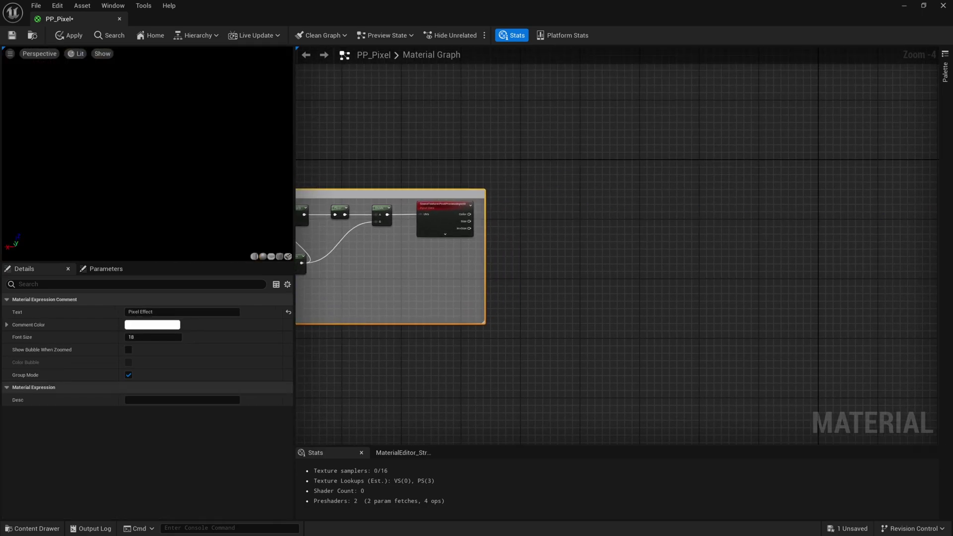
- Add a Lerp node in the gap between the Pixel Effect comment and the material output node
right_click_drag(652, 224, 624, 220)
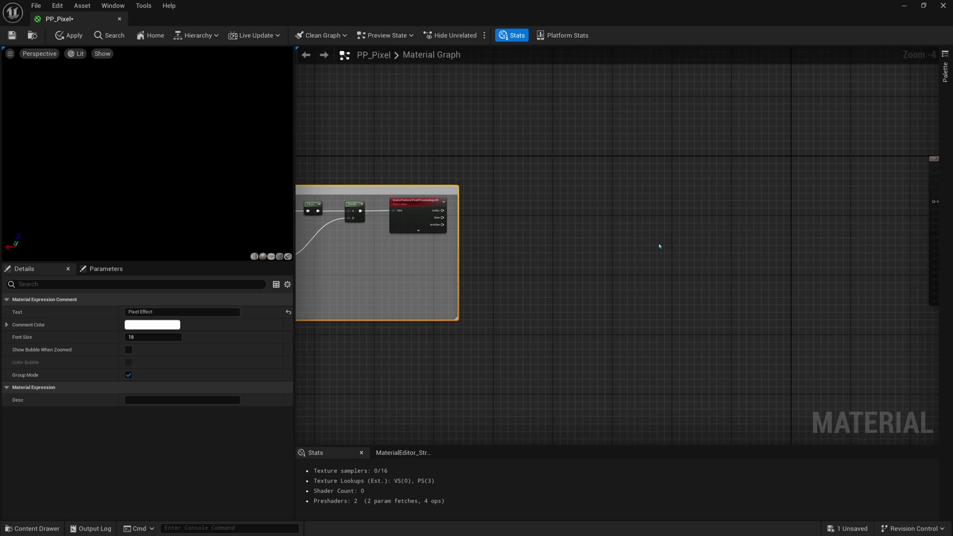
key("l")
left_click(660, 243)
left_click_drag(682, 242, 684, 207)
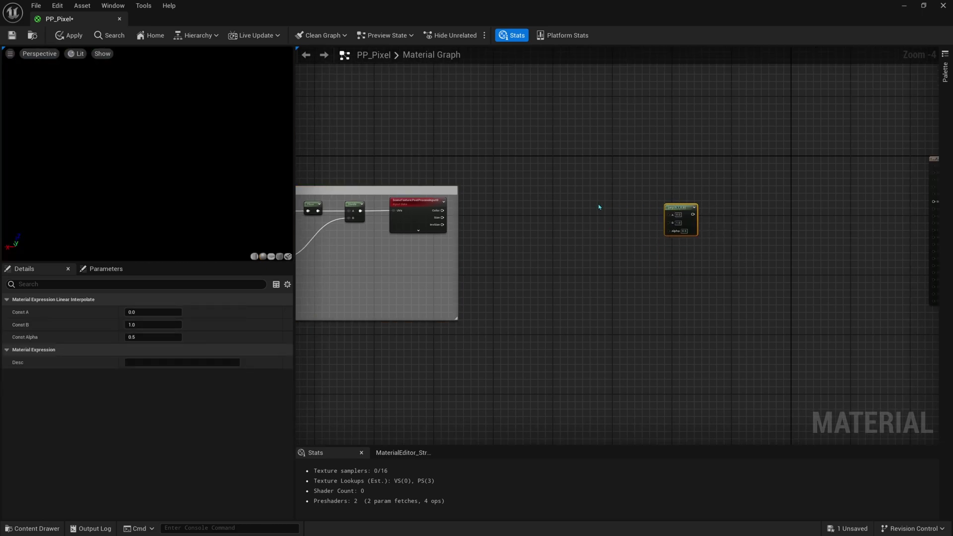
- Duplicate the SceneTexture:PostProcessInput0 node and place the copy outside the comment, above the level of the Lerp
left_click(411, 227)
scroll(411, 227, "up", 4)
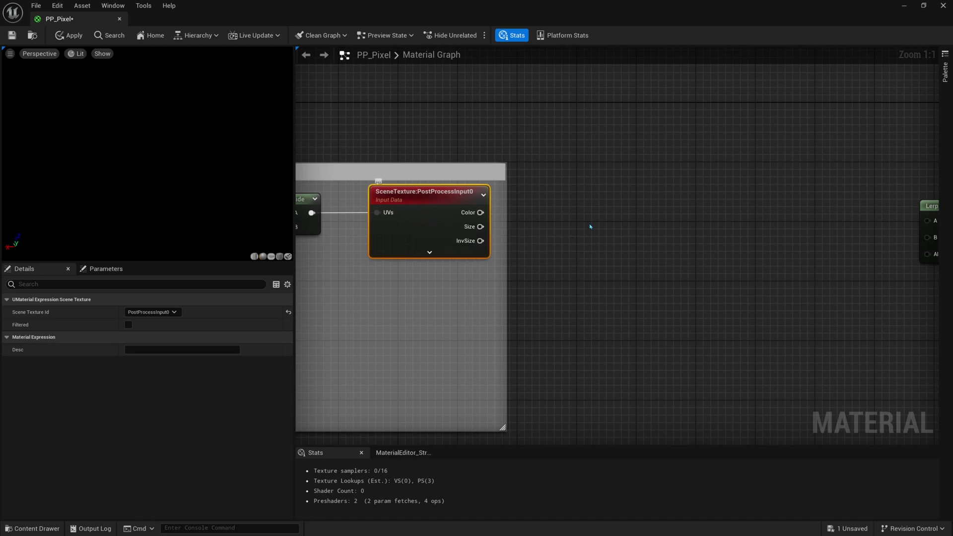
right_click_drag(591, 227, 490, 269)
key("ctrl+v")
right_click_drag(706, 203, 624, 198)
left_click_drag(585, 183, 636, 130)
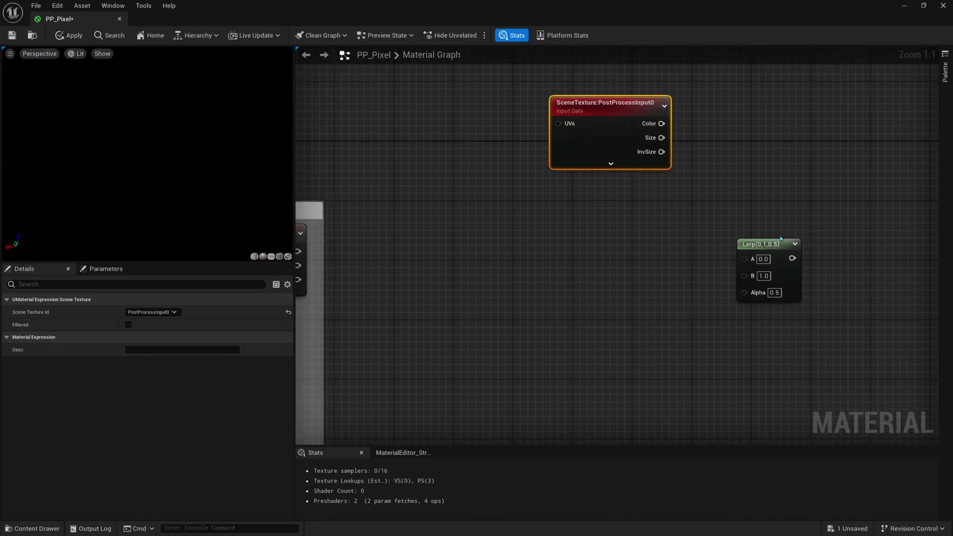
- Arrange the duplicated SceneTexture and the Lerp so that the Lerp sits below and to the right of the copy
left_click_drag(782, 243, 856, 221)
right_click_drag(812, 232, 643, 246)
left_click_drag(447, 155, 544, 170)
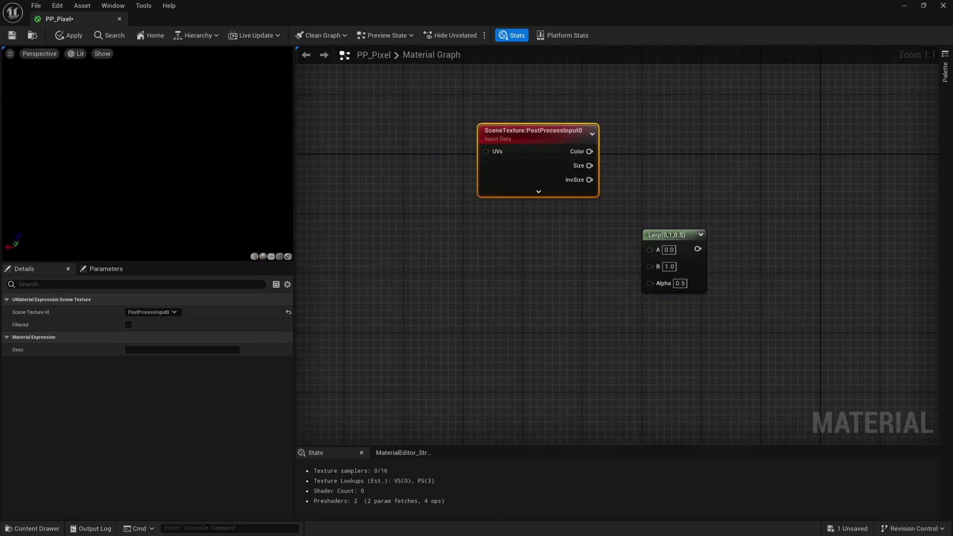
right_click_drag(506, 220, 667, 215)
scroll(634, 221, "down", 1)
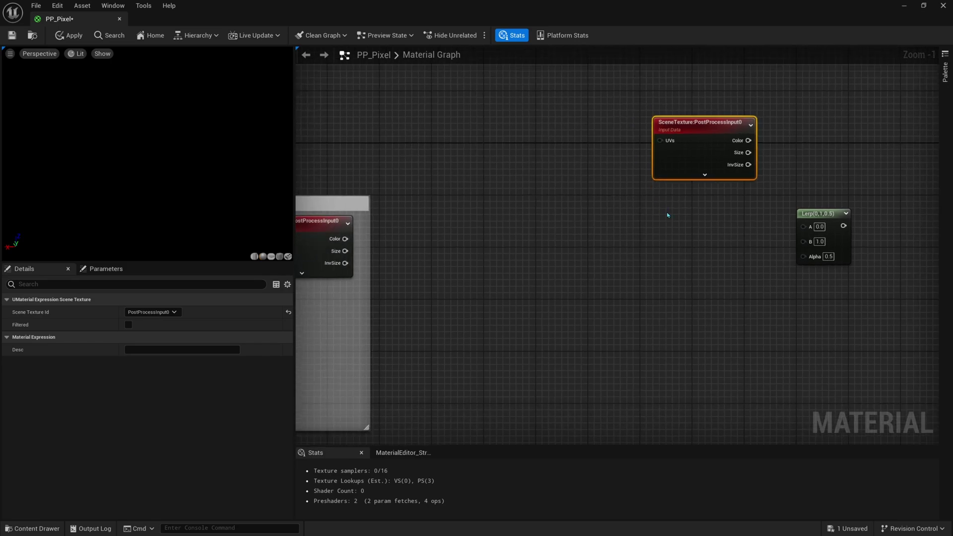
right_click_drag(668, 215, 592, 215)
scroll(592, 214, "down", 1)
left_click_drag(739, 235, 772, 231)
right_click_drag(641, 182, 642, 174)
left_click_drag(641, 173, 646, 184)
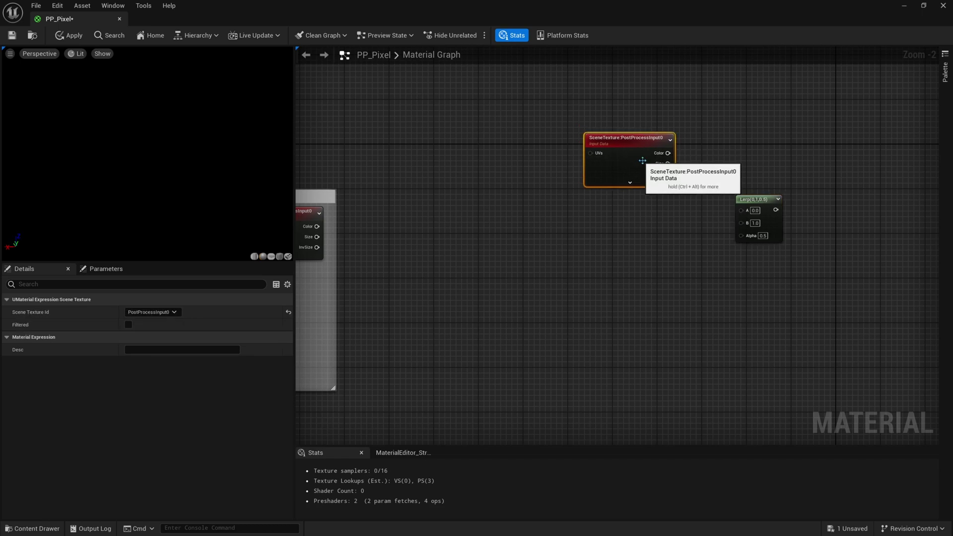
- Connect the duplicate SceneTexture's Color to the Lerp's A input and the Pixel Effect SceneTexture's Color to B
left_click_drag(668, 153, 741, 210)
right_click_drag(617, 238, 710, 206)
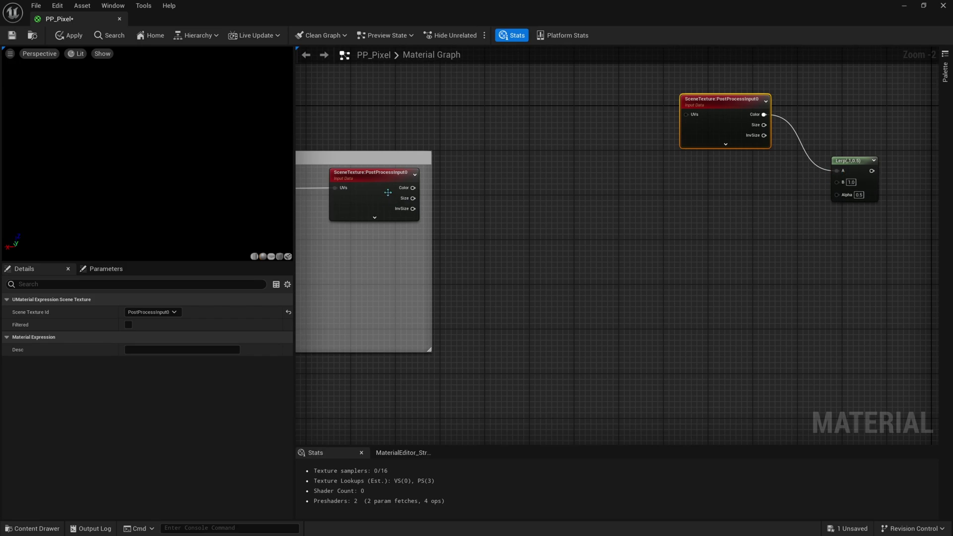
left_click_drag(413, 188, 863, 189)
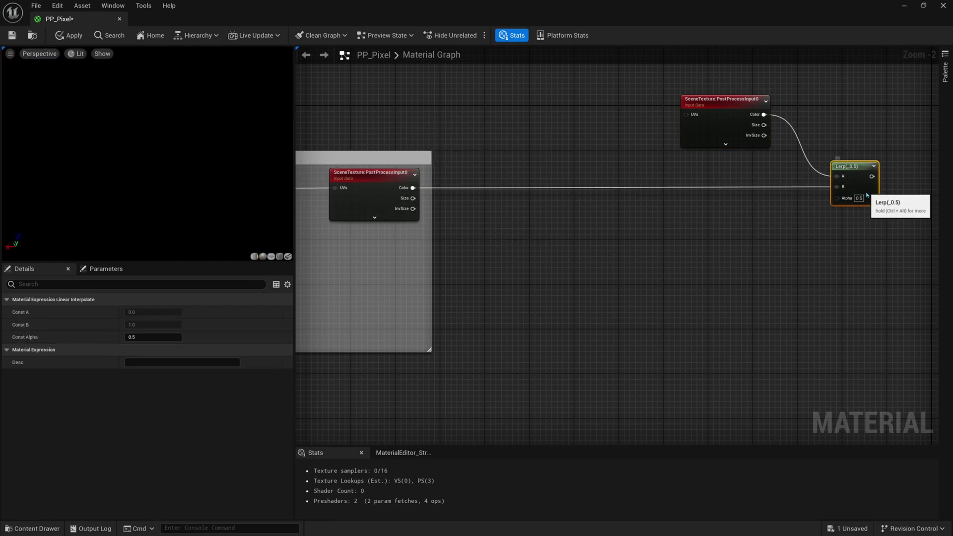
- Examine the Pixel Effect node chain and the duplicated SceneTexture that feeds the Lerp
right_click_drag(693, 216, 865, 212)
scroll(814, 219, "down", 1)
right_click_drag(683, 255, 610, 272)
left_click_drag(634, 225, 549, 200)
right_click_drag(534, 258, 638, 247)
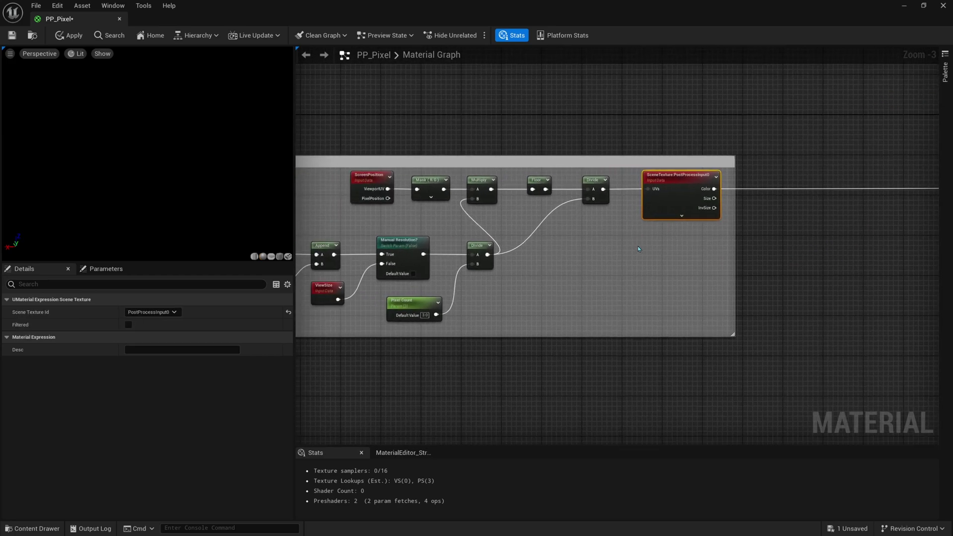
left_click_drag(586, 345, 308, 189)
right_click_drag(323, 240, 393, 234)
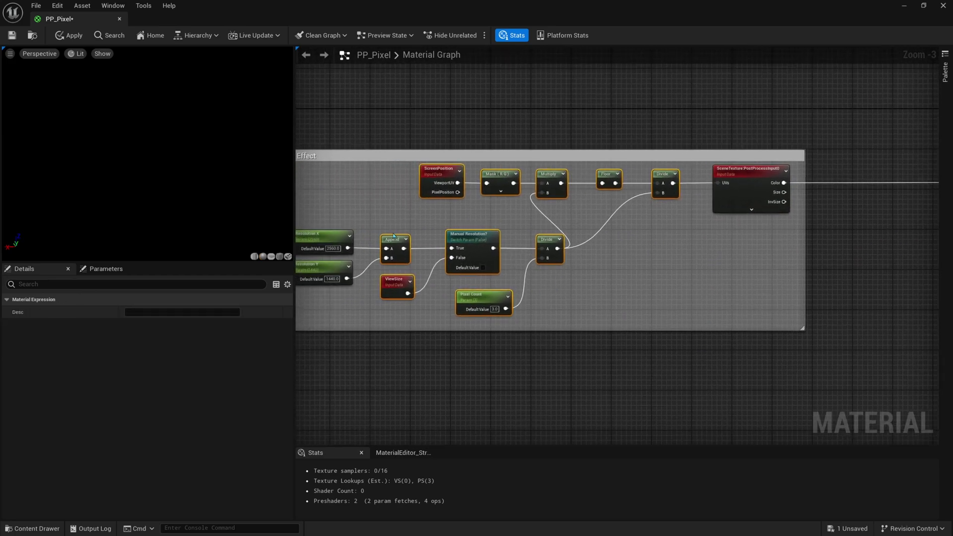
right_click_drag(905, 222, 529, 261)
right_click_drag(725, 233, 628, 272)
left_click_drag(553, 148, 553, 148)
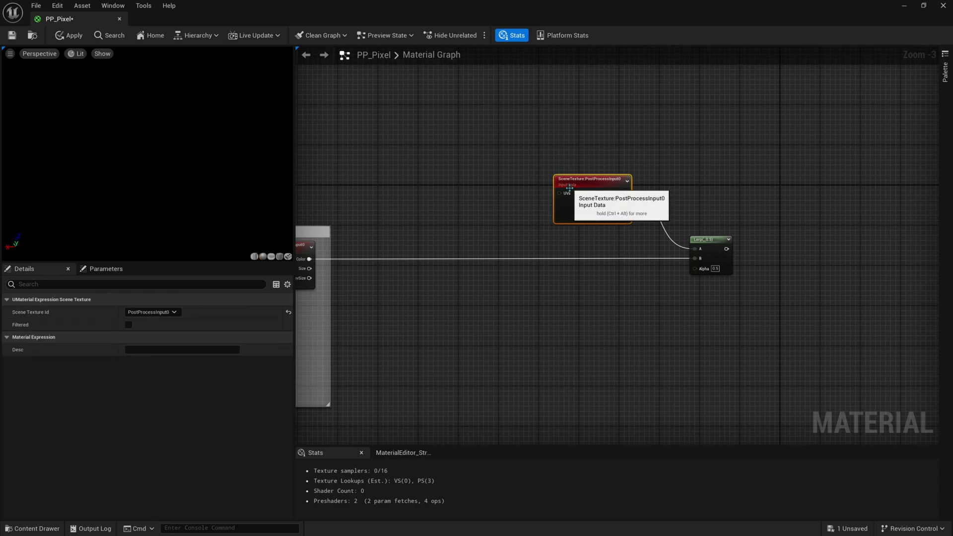
left_click_drag(560, 193, 501, 172)
left_click(441, 194)
- Move the Lerp node farther to the right of the duplicated SceneTexture
right_click_drag(463, 232, 463, 174)
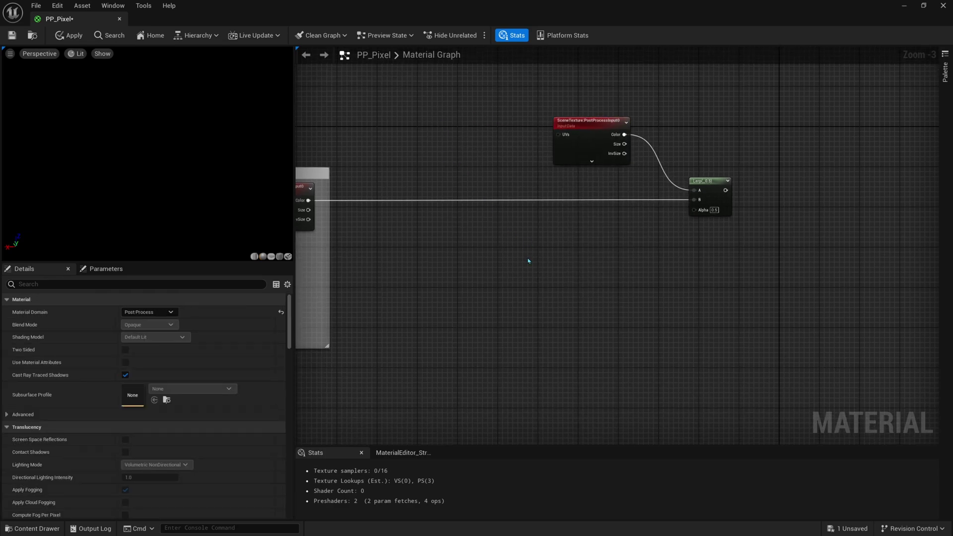
right_click_drag(512, 278, 540, 270)
left_click_drag(745, 198, 809, 200)
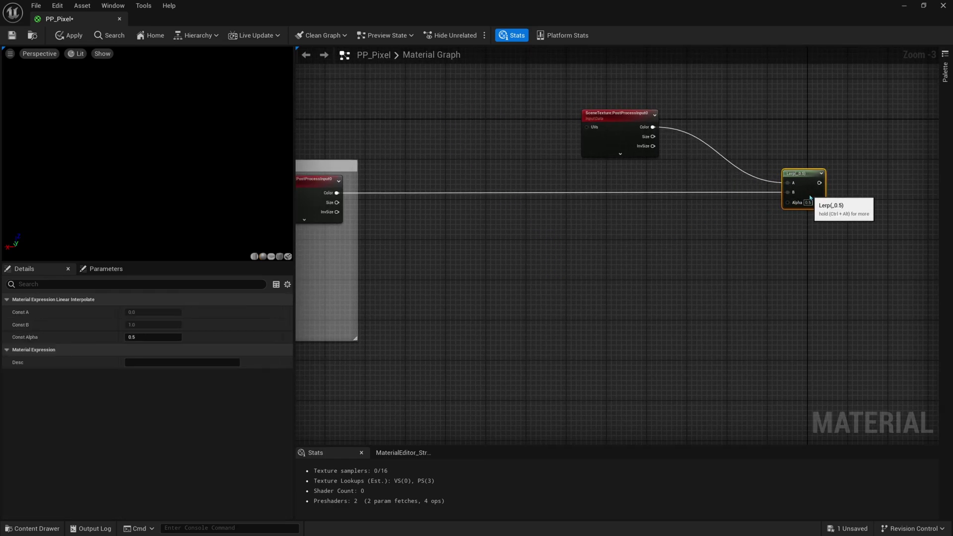
- Search the node list for a custom stencil node from the empty area below the Lerp's B wire
right_click_drag(475, 283, 555, 268)
right_click(553, 266)
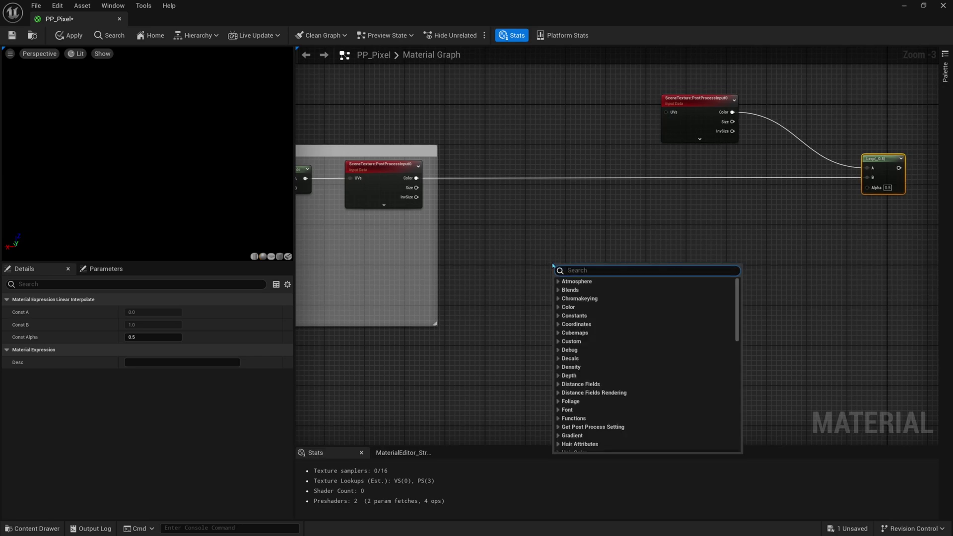
type("custom ste")
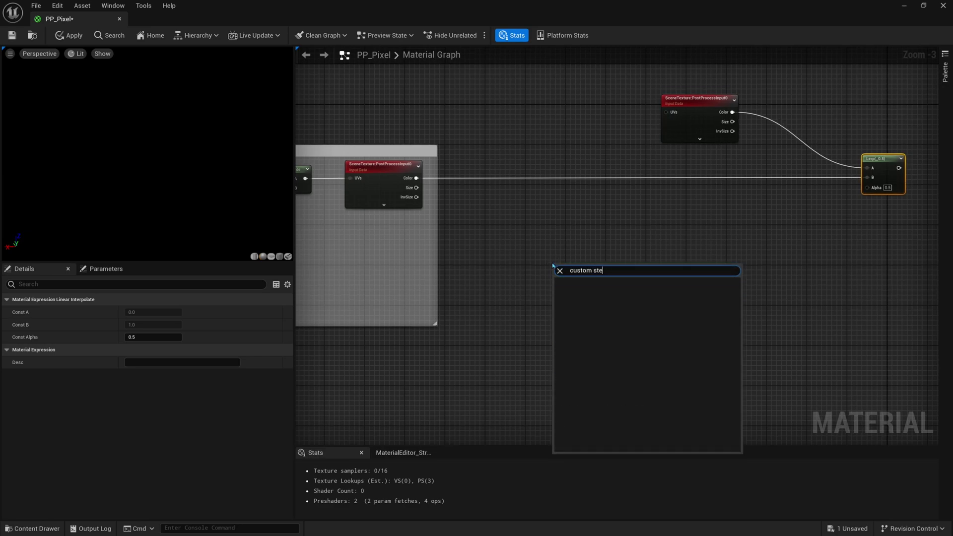
key("BackSpace")
key("BackSpace")
key("BackSpace")
key("BackSpace")
key("BackSpace")
key("BackSpace")
key("BackSpace")
key("BackSpace")
key("BackSpace")
key("BackSpace")
- Add a SceneTexture node in the empty area below the Lerp's B wire, outside the Pixel Effect comment
type("scene")
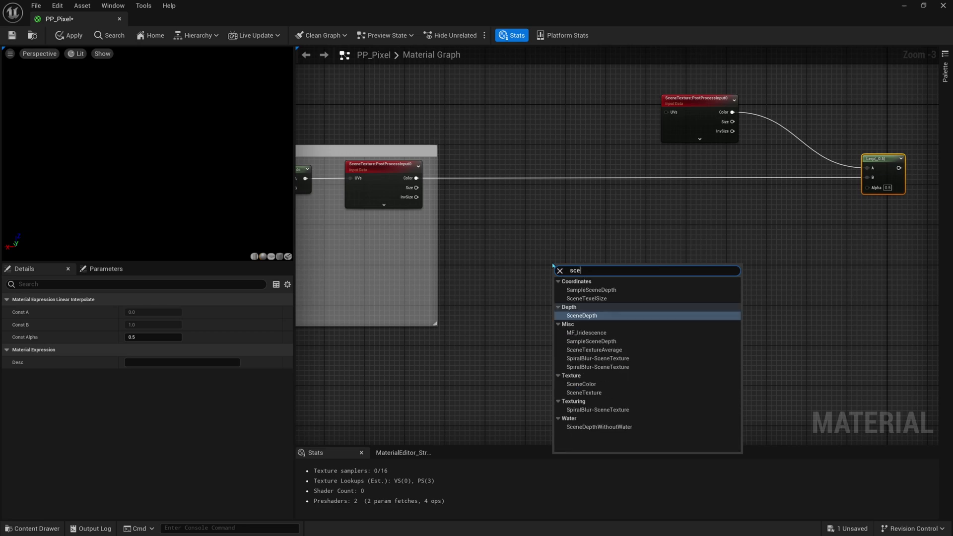
key("Up")
key("Down")
key("Down")
key("Down")
key("Down")
key("Down")
key("Down")
key("Down")
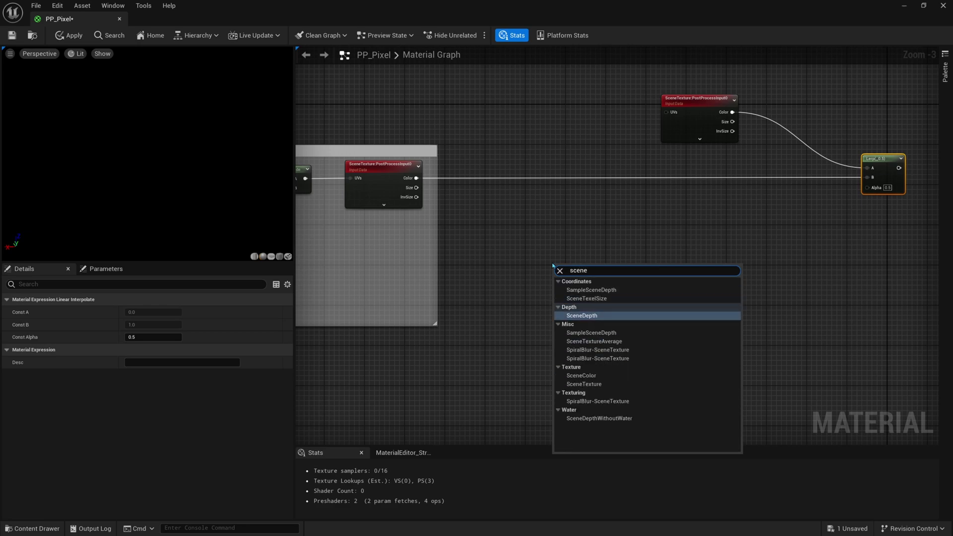
key("Return")
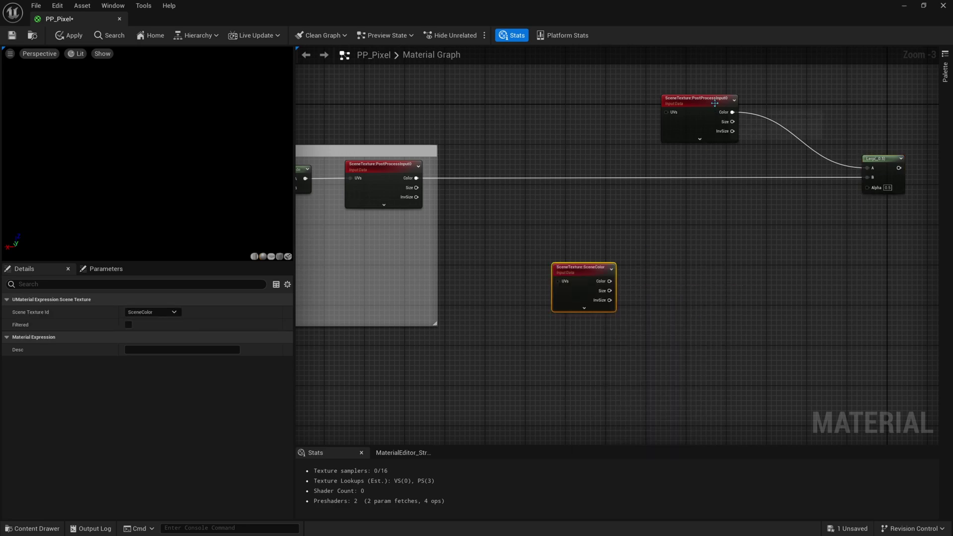
- Set the new SceneTexture's Scene Texture Id to CustomStencil
right_click_drag(621, 274, 621, 232)
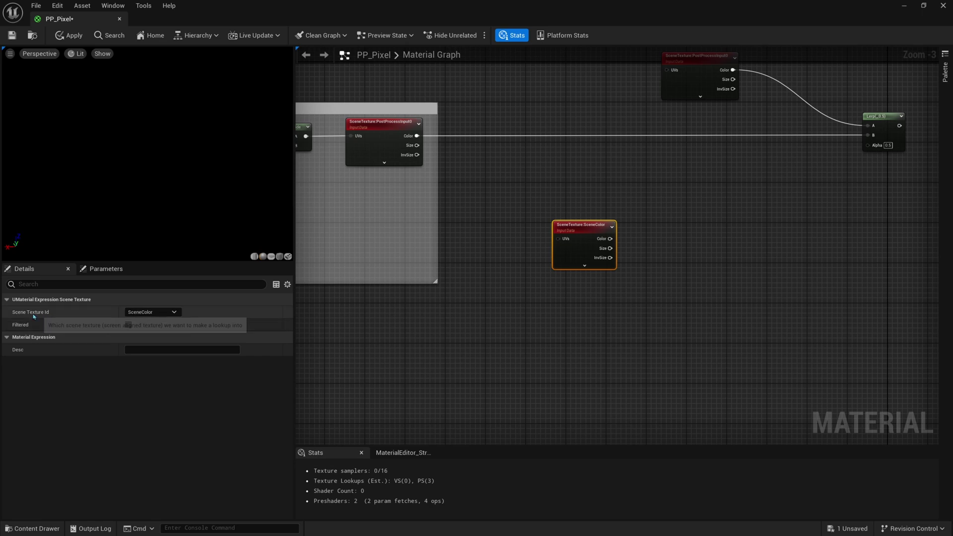
left_click(151, 312)
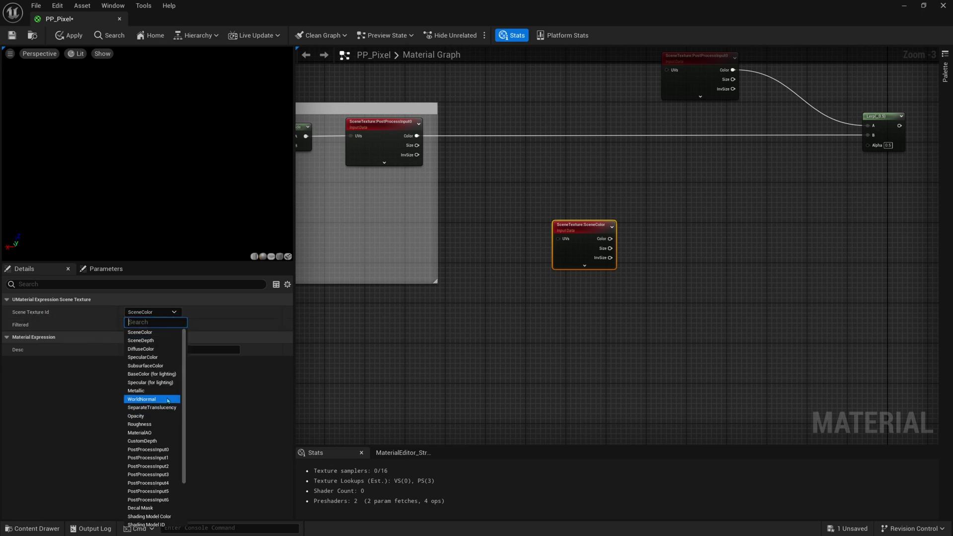
scroll(159, 397, "down", 3)
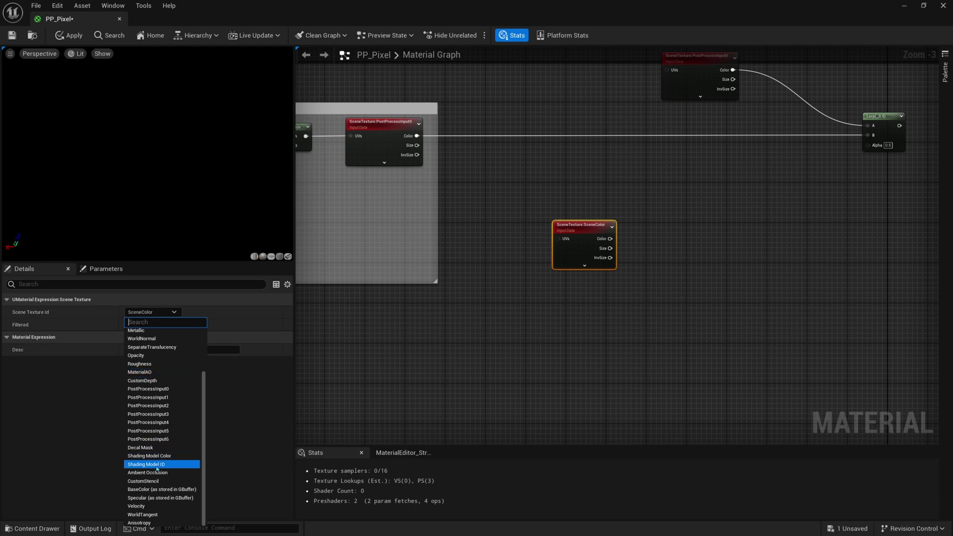
left_click(155, 482)
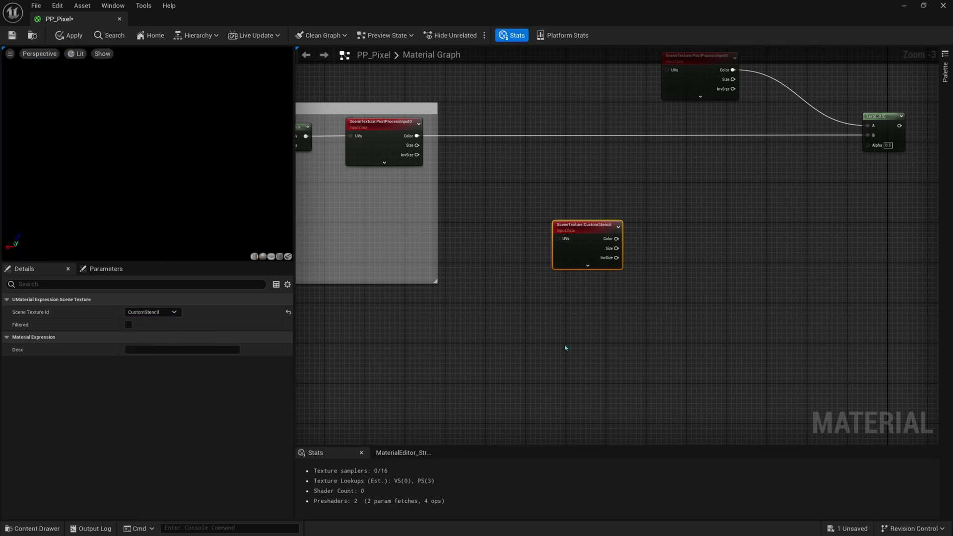
- Add a Divide node fed by the CustomStencil's Color output and set its B value to 255
right_click_drag(610, 278, 577, 305)
left_click_drag(552, 276, 593, 257)
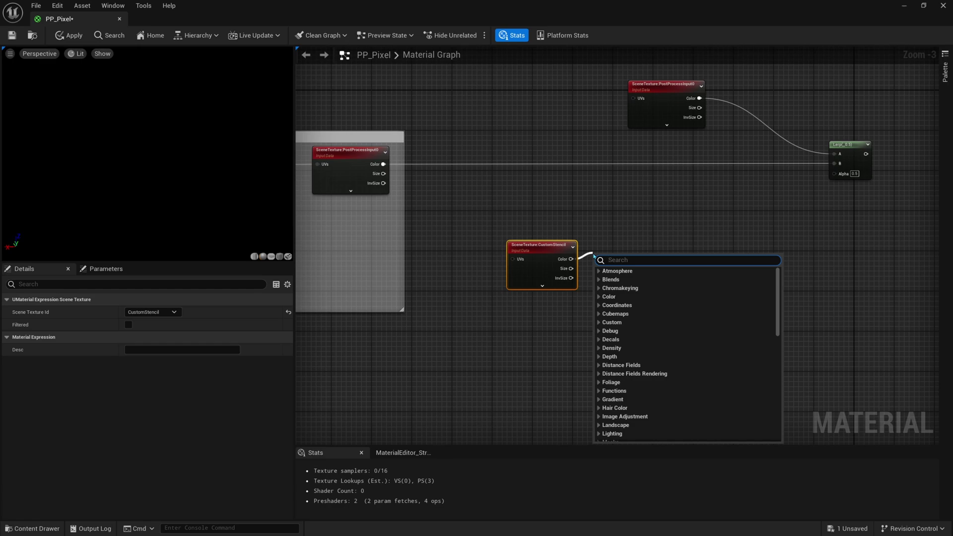
type("div")
key("Return")
left_click_drag(600, 256, 616, 252)
left_click(631, 270)
type("255")
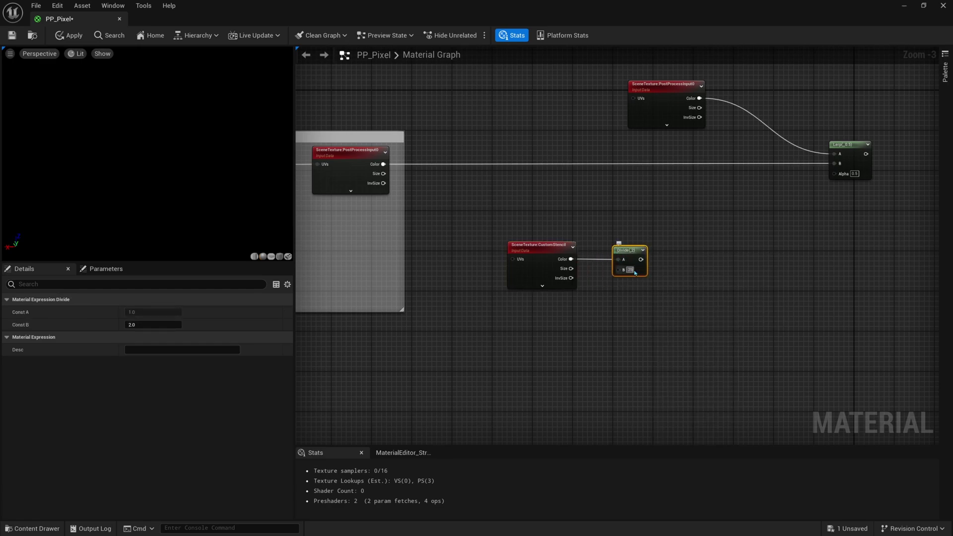
key("Return")
- Add a ComponentMask after the Divide node and limit it to the R channel
right_click_drag(661, 279, 595, 290)
left_click_drag(561, 274, 597, 275)
type("comp")
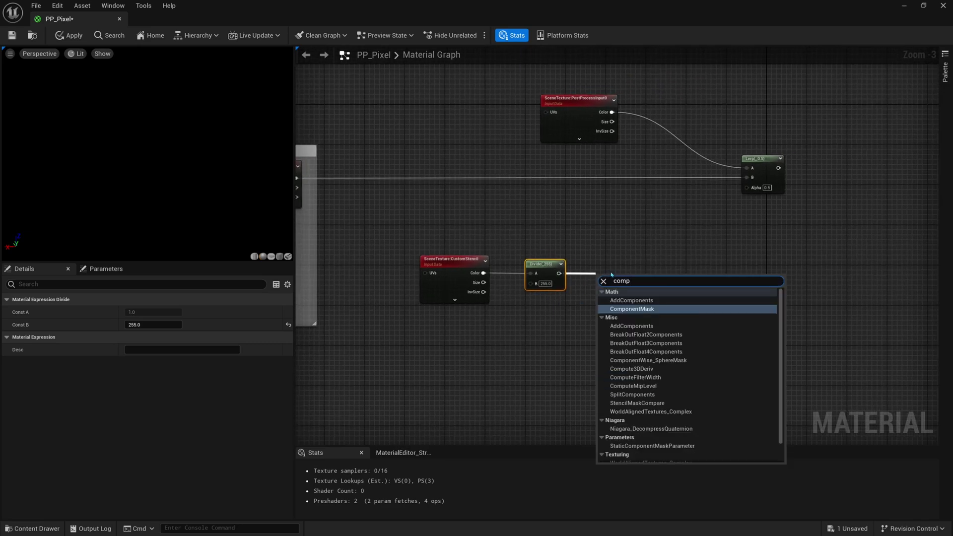
key("Return")
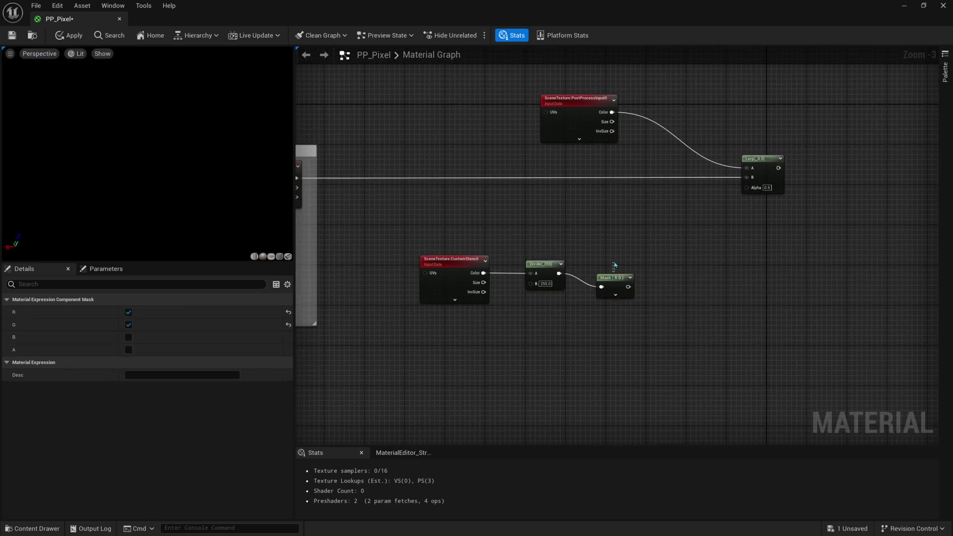
left_click_drag(614, 276, 618, 262)
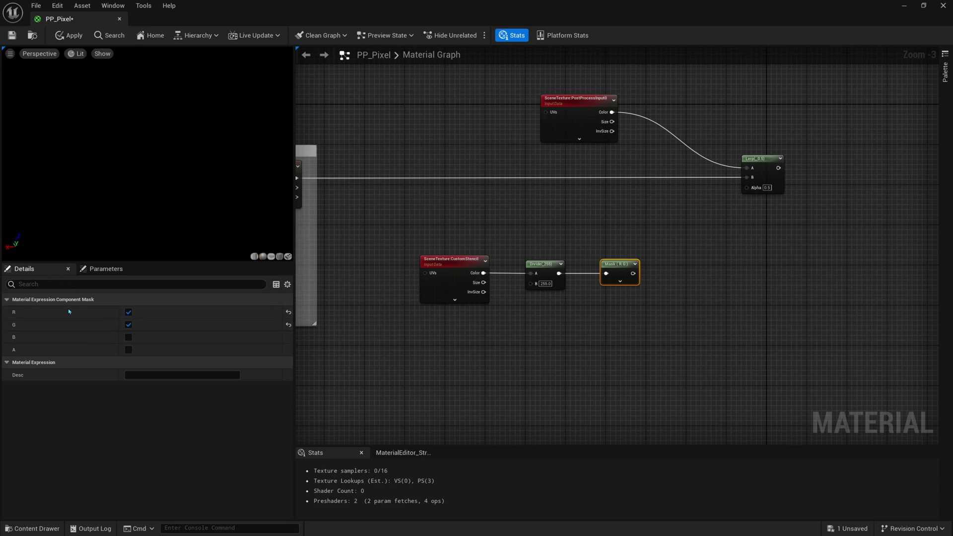
left_click(129, 325)
left_click(623, 282)
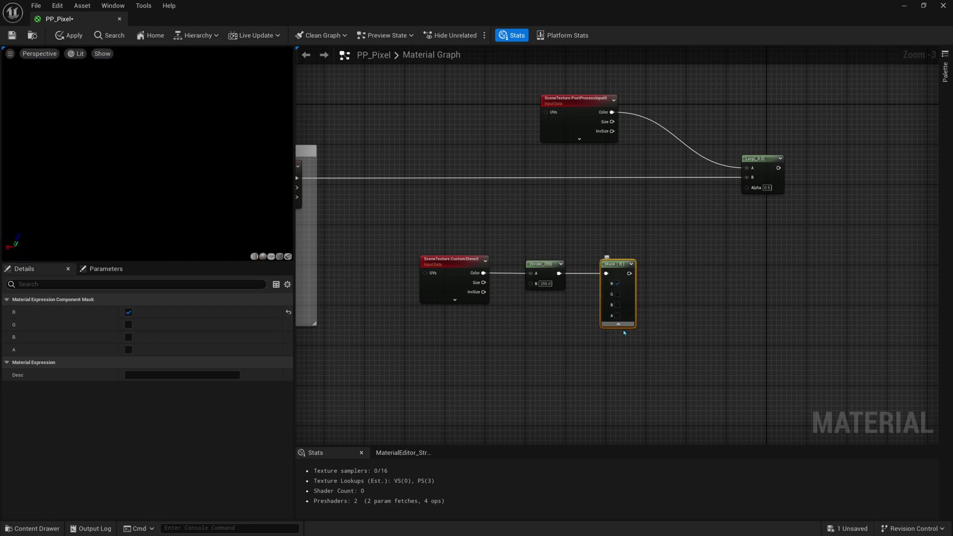
left_click(618, 325)
- Move the Divide and Mask nodes closer to the CustomStencil node, keeping them in one compact row
right_click_drag(641, 310, 594, 339)
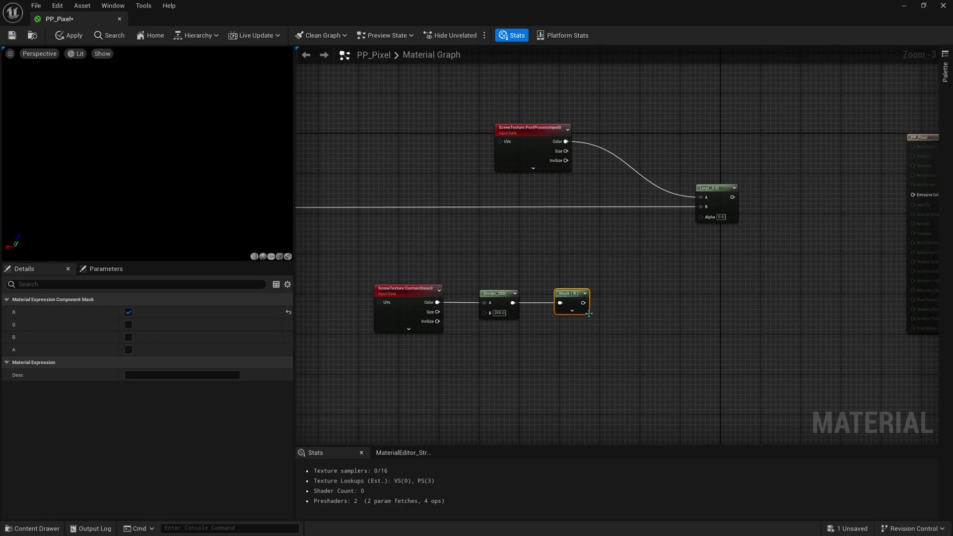
left_click_drag(570, 299, 555, 300)
left_click_drag(579, 277, 504, 306)
left_click_drag(501, 296, 477, 296)
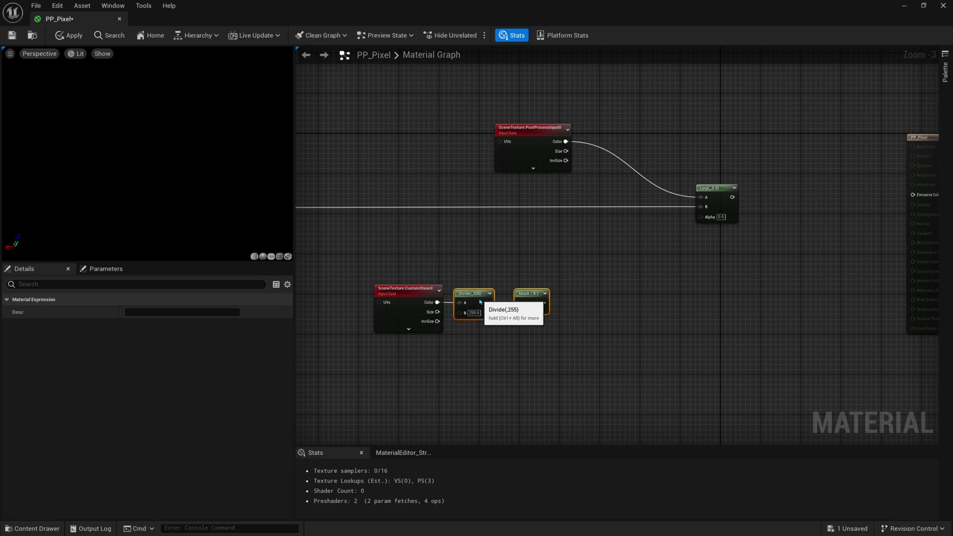
left_click(537, 304)
left_click_drag(539, 307, 533, 306)
- Add a BitMask node to the right of the Mask node
right_click_drag(574, 307, 515, 319)
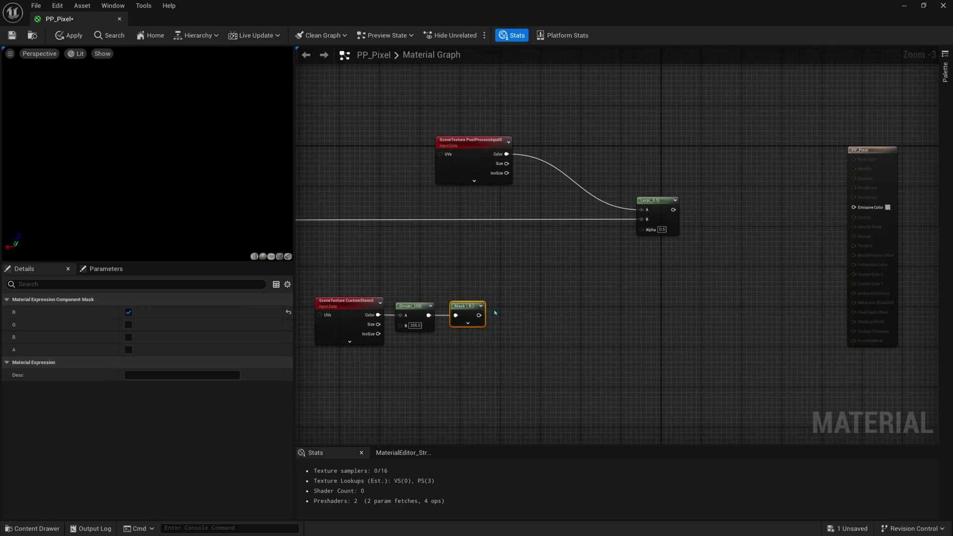
right_click(523, 303)
type("bit m")
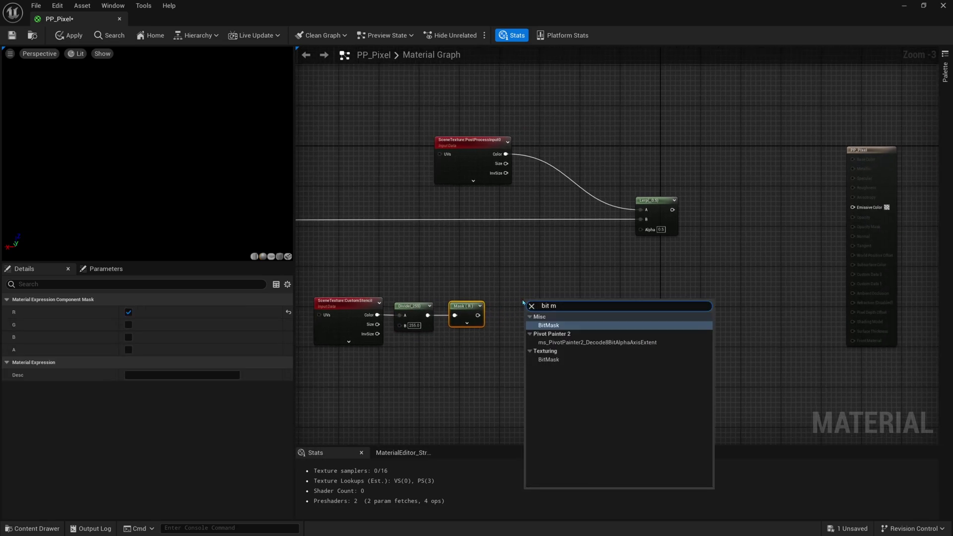
type("ask")
key("Return")
- Add a scalar parameter named Target Bit above the Mask node with a default value of 10
right_click_drag(466, 284, 485, 292)
left_click(460, 276)
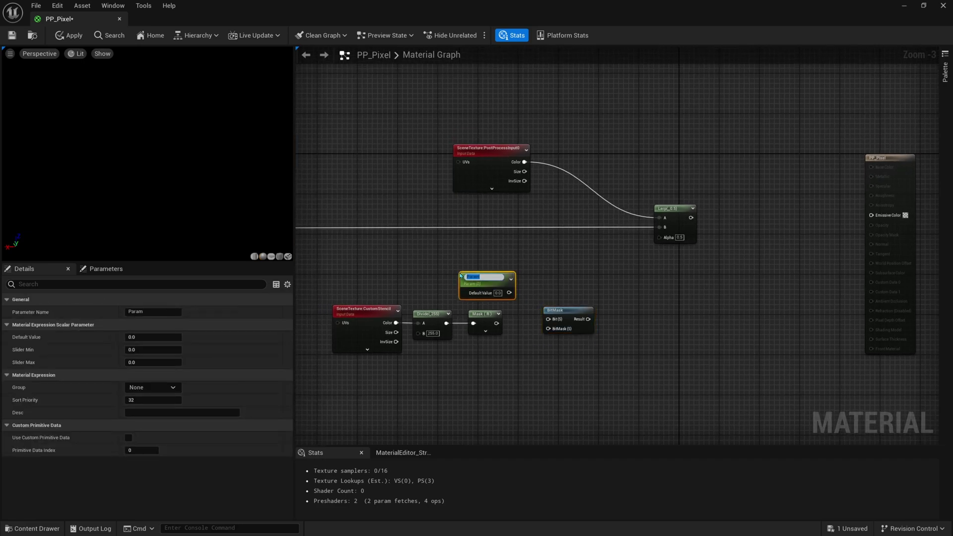
type("Target Bit")
key("Return")
left_click(498, 291)
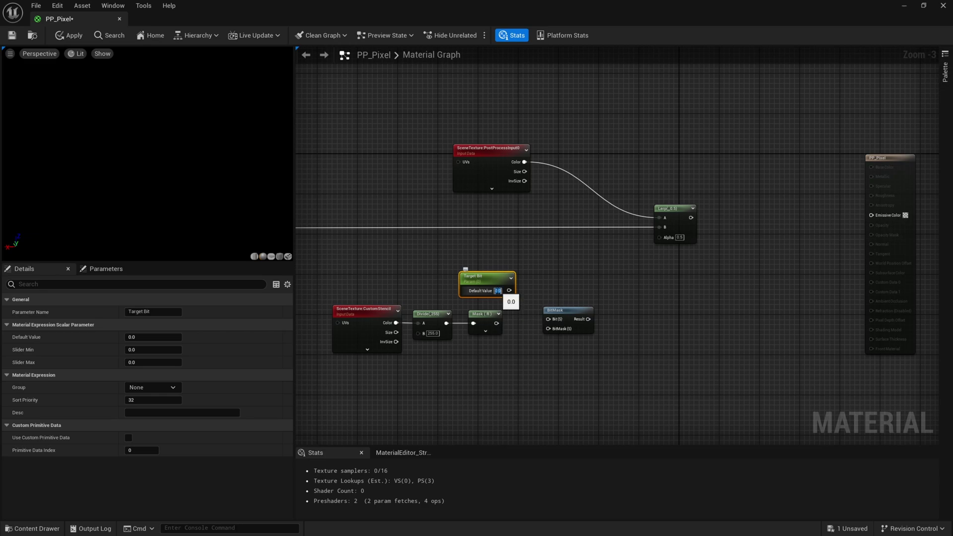
type("10")
key("Return")
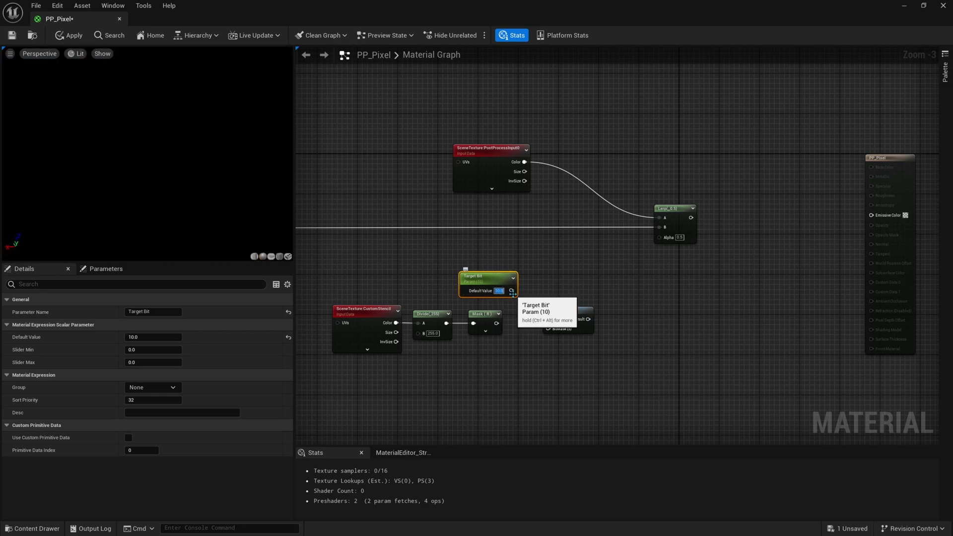
- Connect Target Bit to the BitMask's Bit input and the Mask output to its BitMask input, and tidy their positions
right_click_drag(512, 292, 500, 291)
left_click_drag(498, 289, 485, 322)
left_click_drag(554, 328, 548, 321)
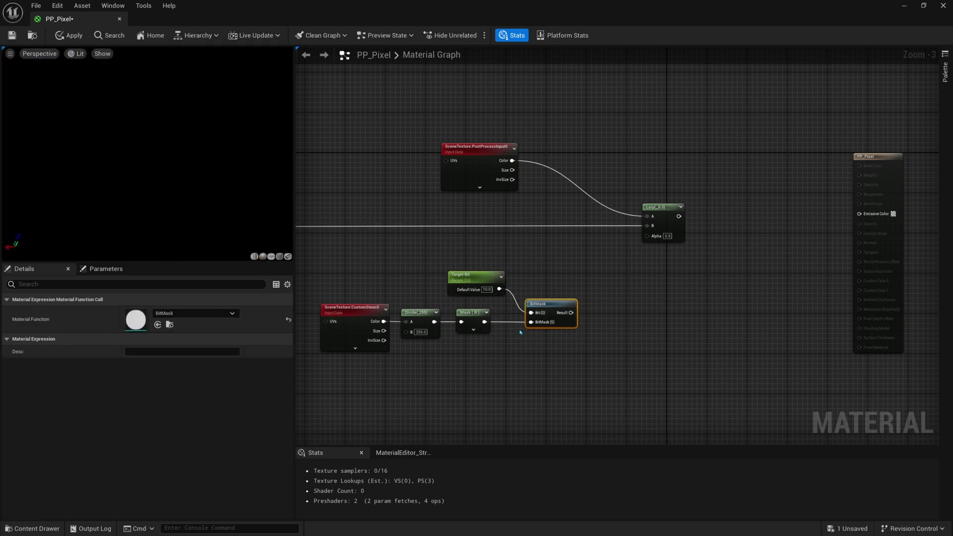
left_click_drag(485, 279, 475, 280)
left_click_drag(547, 306, 537, 305)
right_click_drag(516, 260, 534, 258)
left_click_drag(519, 239, 503, 270)
left_click(515, 287)
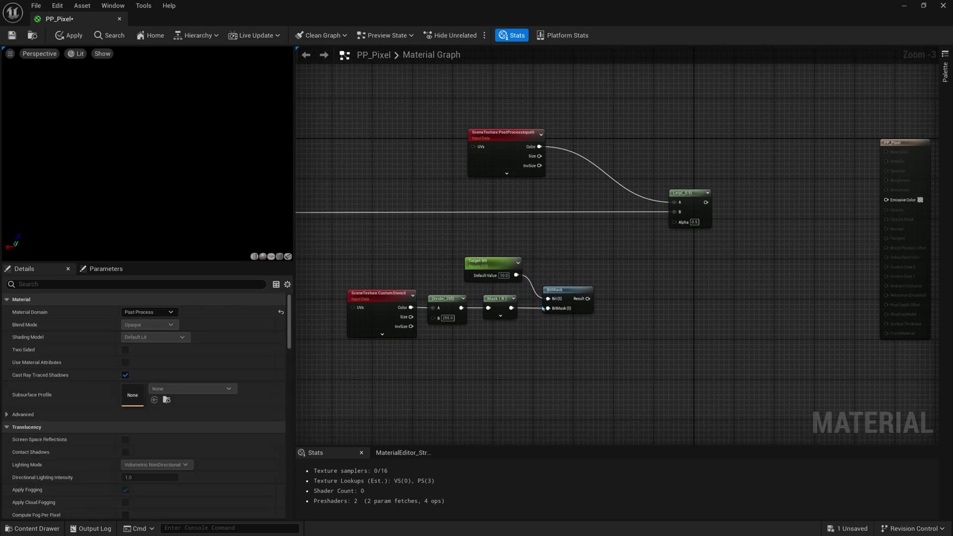
- Add a Saturate node fed by the BitMask's Result output
right_click_drag(569, 308, 535, 312)
left_click_drag(555, 304, 585, 300)
type("saturate")
key("Return")
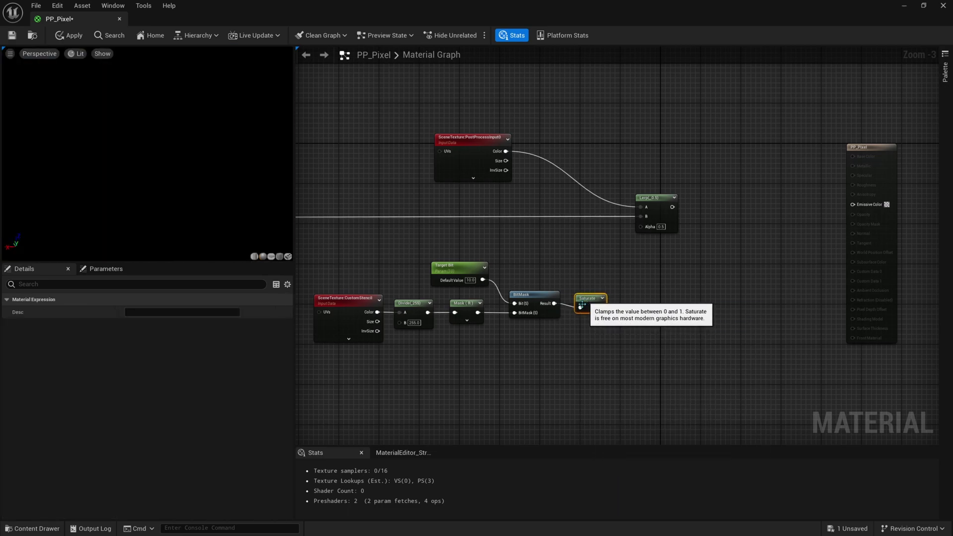
- Shift the CustomStencil node and the nodes that follow it to the left, and align Saturate with the BitMask output
right_click_drag(584, 363, 691, 376)
left_click_drag(691, 376, 514, 282)
left_click_drag(453, 336, 413, 336)
right_click_drag(588, 324, 533, 334)
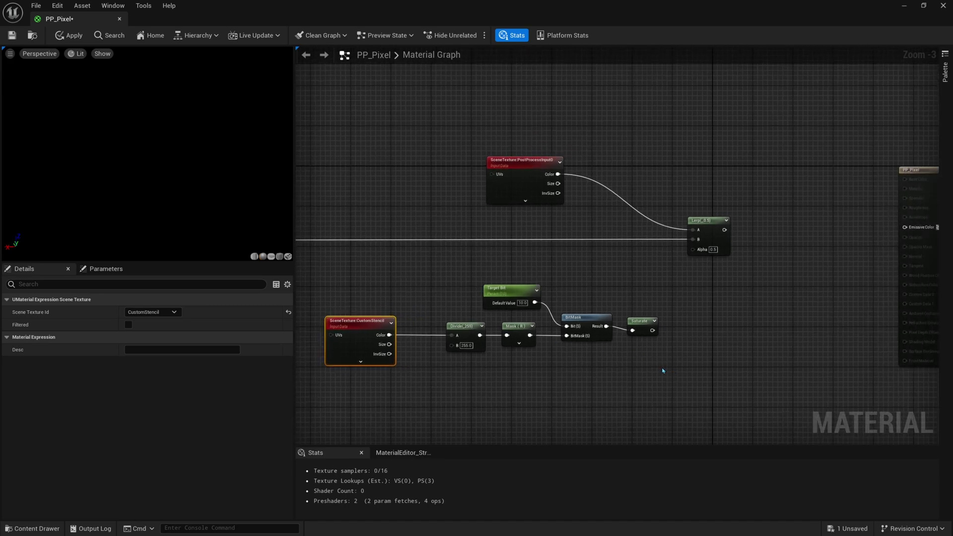
left_click_drag(664, 371, 459, 280)
left_click_drag(595, 333, 560, 334)
scroll(625, 322, "up", 2)
right_click_drag(626, 322, 565, 325)
left_click_drag(550, 326, 551, 320)
- Add a StaticSwitchParameter named "Flip Effect?" with Saturate's output feeding its True input
right_click_drag(556, 348, 513, 351)
left_click_drag(511, 332, 553, 336)
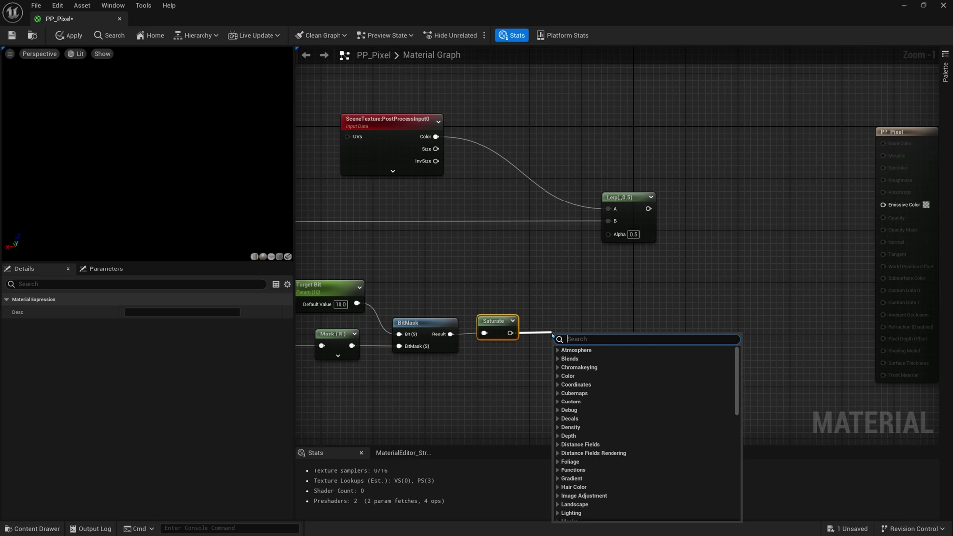
type("stat")
key("Down")
key("Down")
key("Down")
key("Down")
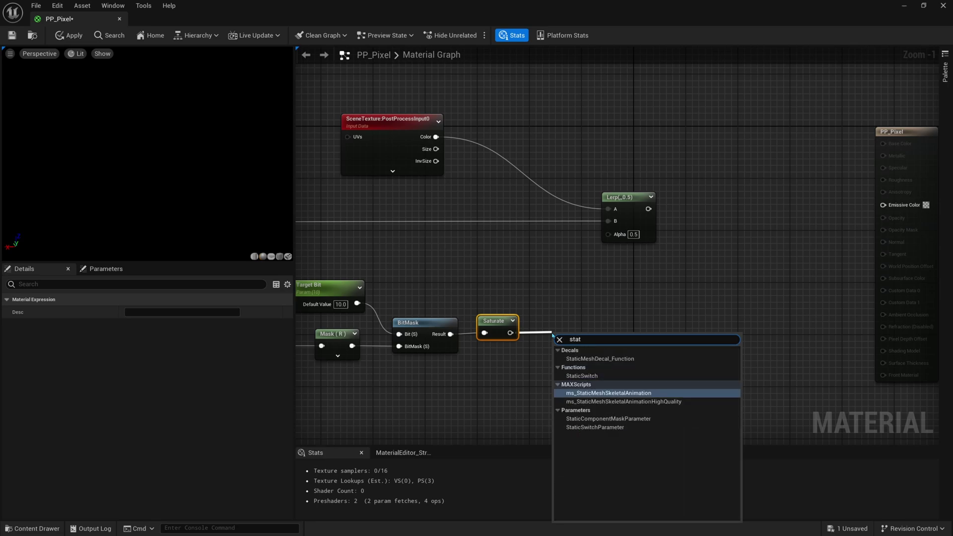
key("Return")
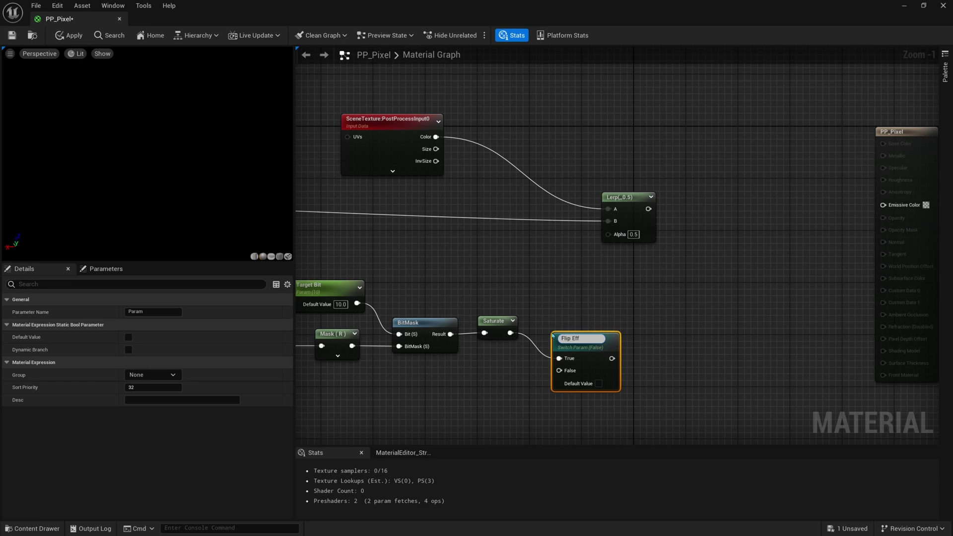
type("Flip Effect?")
key("Return")
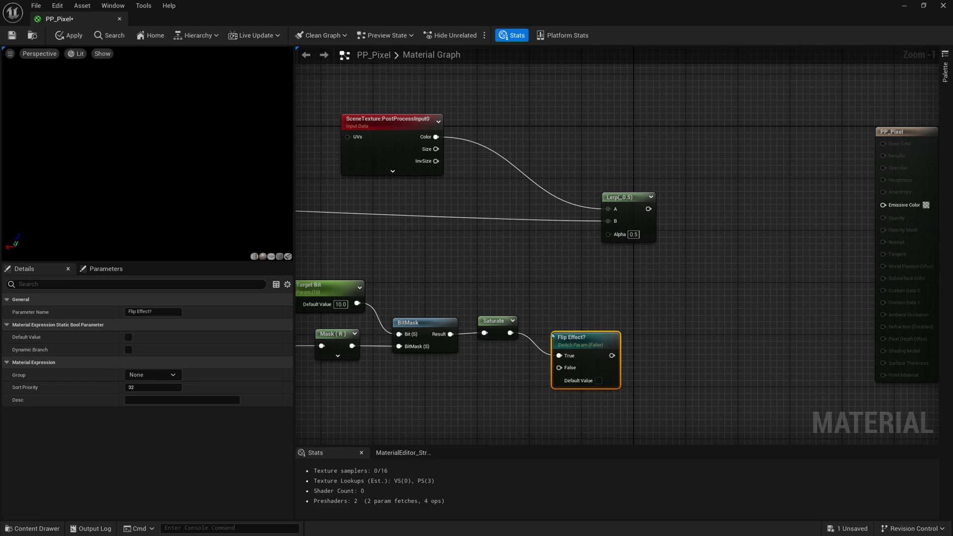
- Move the Flip Effect? switch farther away from the Saturate node and line Saturate up with the BitMask's Result output
left_click_drag(553, 336, 553, 310)
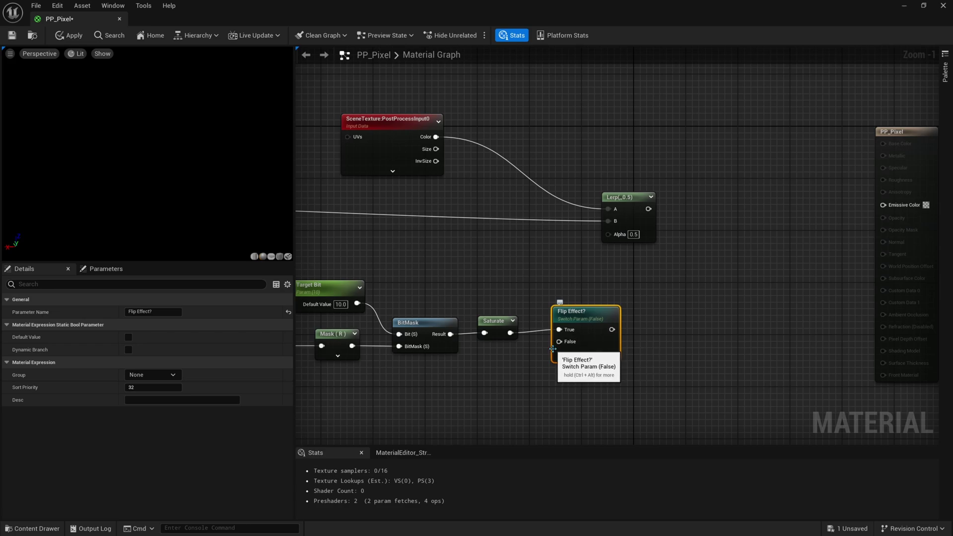
right_click_drag(533, 363, 552, 358)
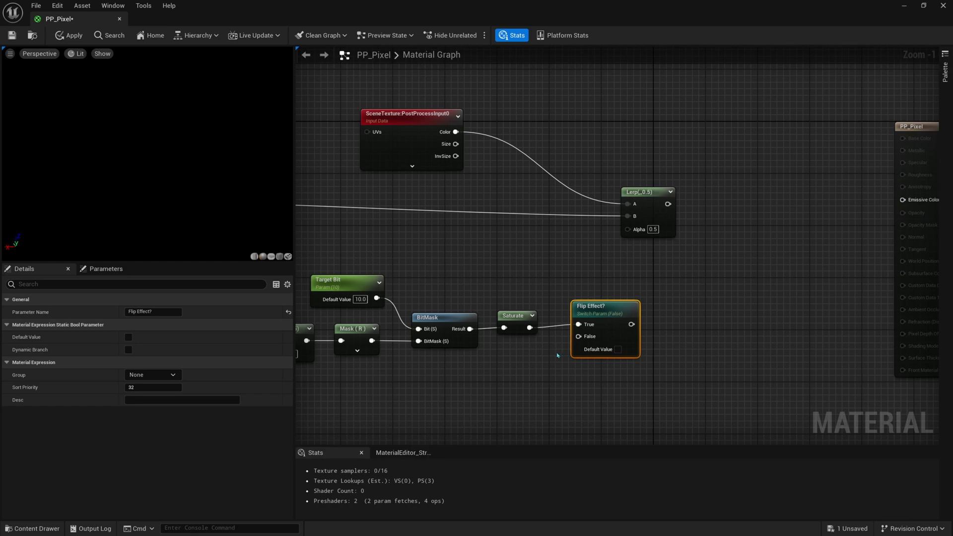
left_click_drag(596, 309, 593, 318)
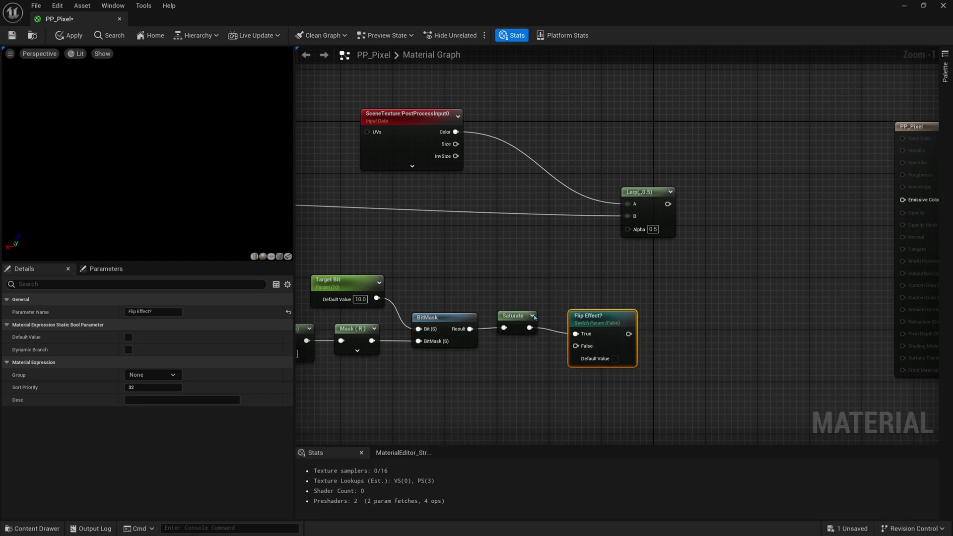
right_click_drag(535, 318, 575, 292)
left_click_drag(555, 296, 561, 277)
left_click_drag(654, 304, 654, 297)
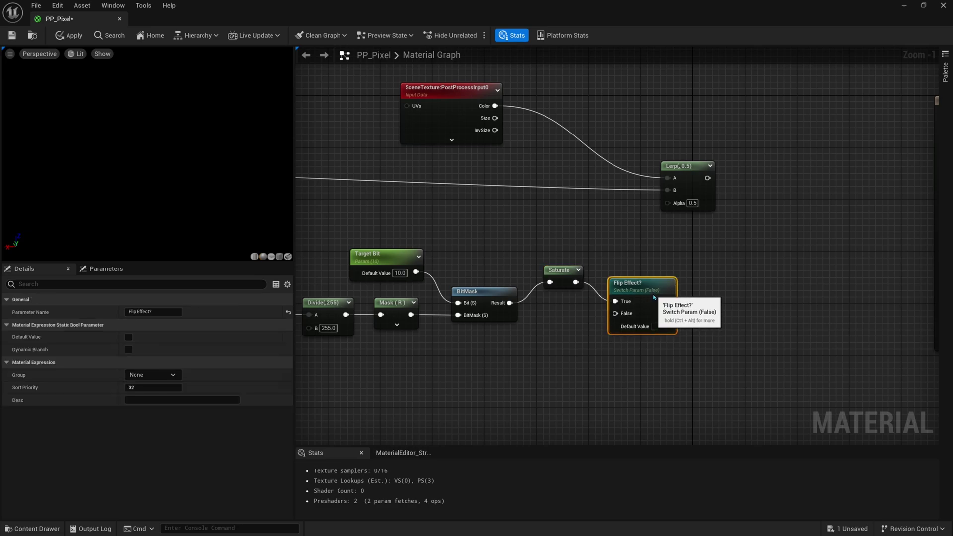
right_click_drag(537, 319, 595, 306)
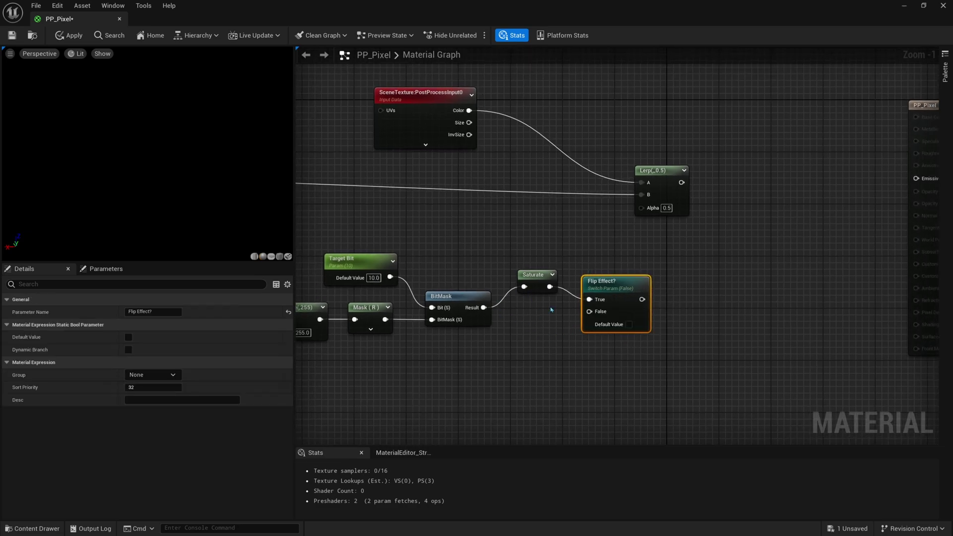
left_click_drag(615, 282, 685, 280)
left_click_drag(534, 274, 523, 293)
right_click_drag(545, 312, 521, 319)
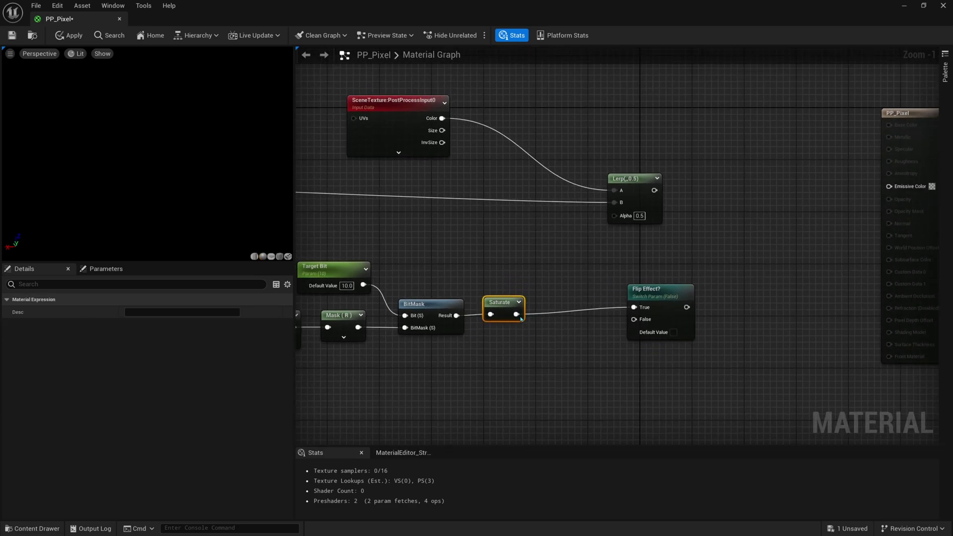
- Add a 1-x node between Saturate's output and the Flip Effect? switch's False input, and align the switch with Saturate
left_click_drag(521, 317, 634, 319)
type("1-x")
key("Return")
left_click_drag(571, 359, 572, 339)
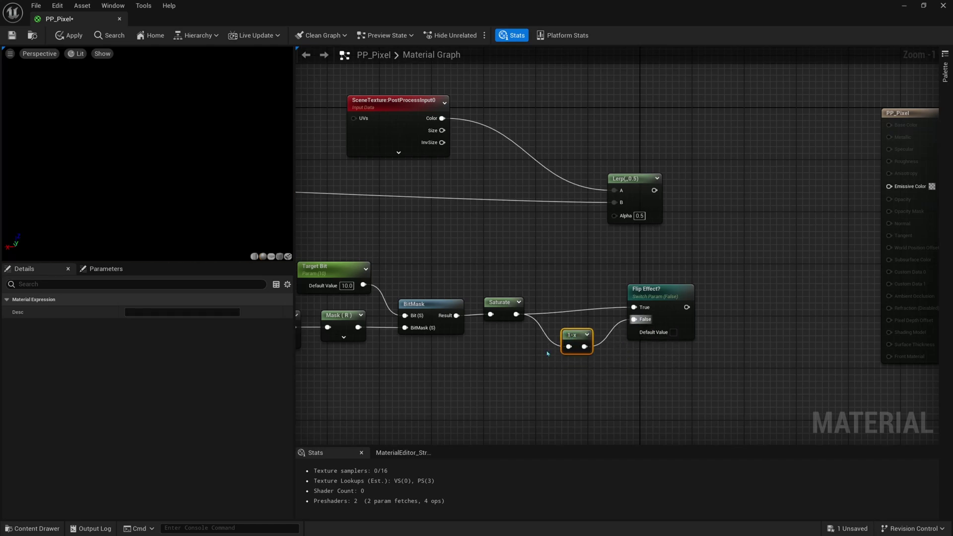
right_click_drag(401, 354, 439, 347)
left_click_drag(696, 295, 690, 302)
mouse_move(695, 299)
right_mouse_down()
mouse_move(812, 293)
mouse_move(689, 315)
right_mouse_up()
- Add a Saturate node fed by the Flip Effect? output and connect it to the Lerp's Alpha input
left_click_drag(660, 315, 715, 314)
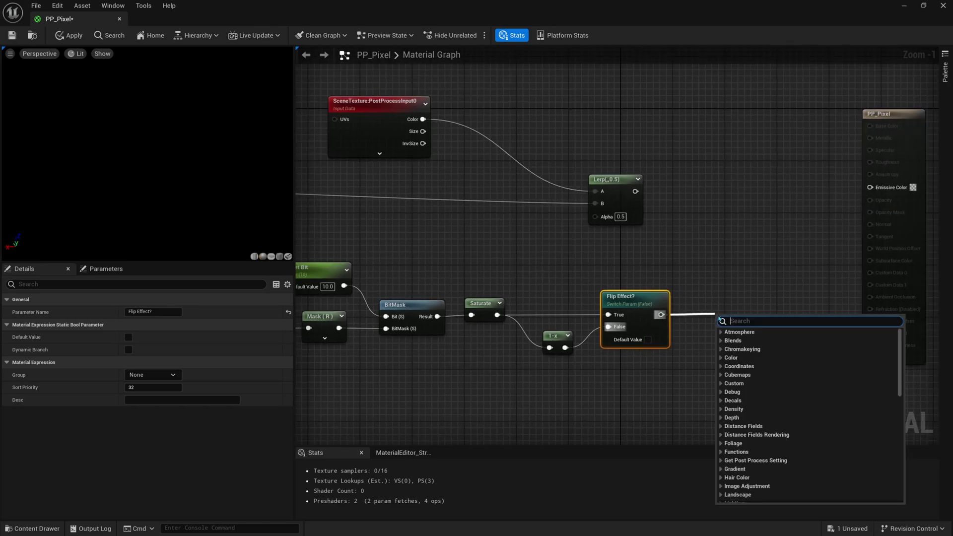
type("sa")
key("Return")
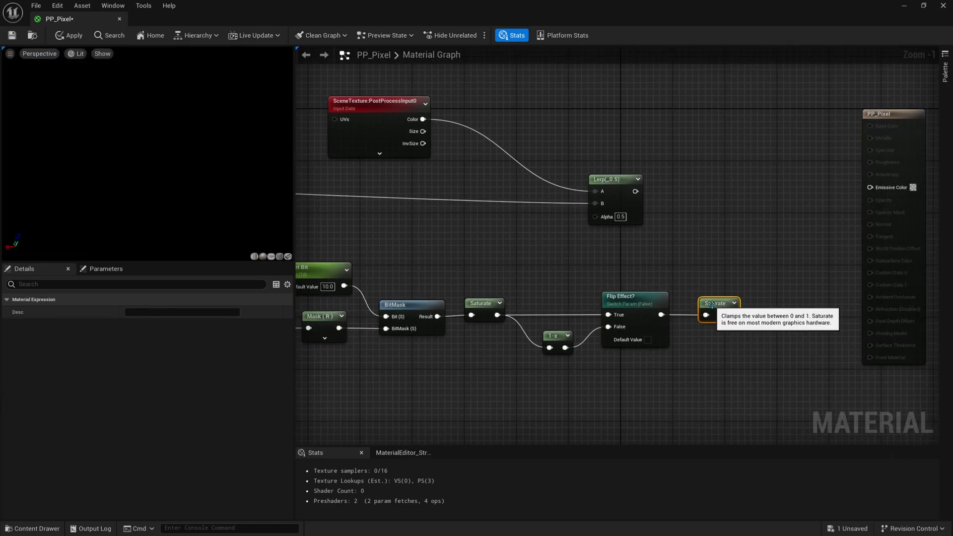
left_click_drag(733, 316, 585, 226)
- Tighten the stencil mask chain by shifting Flip Effect?, 1-x, both Saturate nodes and the preceding mask nodes to the left
scroll(681, 240, "down", 3)
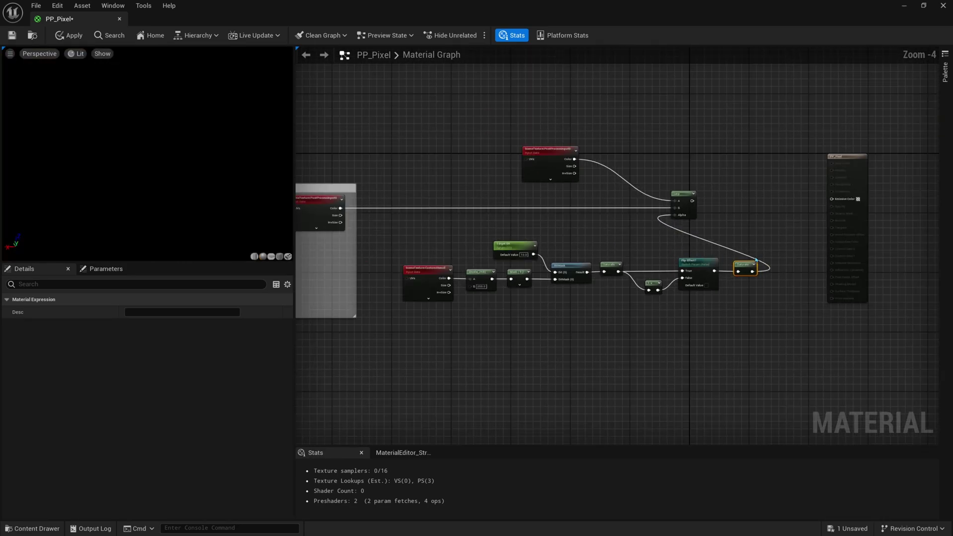
left_click_drag(766, 256, 695, 278)
left_click_drag(695, 279, 692, 278)
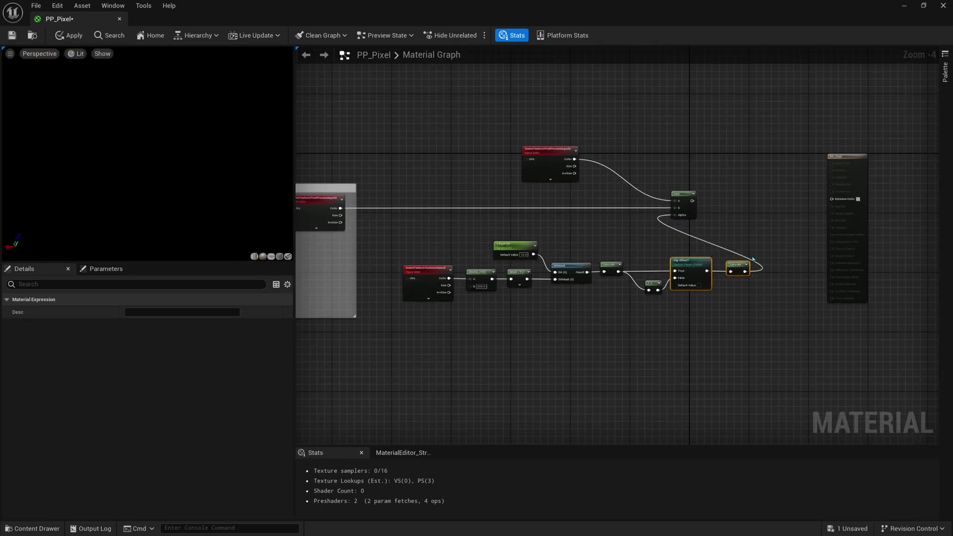
left_click_drag(752, 247, 649, 304)
left_click_drag(740, 271, 725, 270)
left_click_drag(749, 246, 401, 320)
left_click_drag(727, 272, 720, 271)
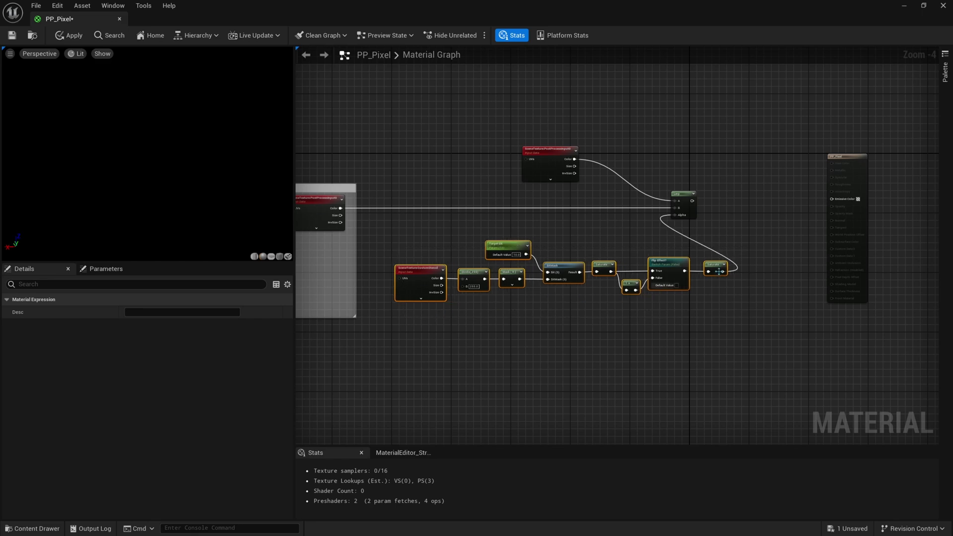
- Wrap the mask chain, the PostProcessInput0 scene texture and the Lerp in a comment box named "Exclude Effect"
left_click_drag(739, 325, 386, 145)
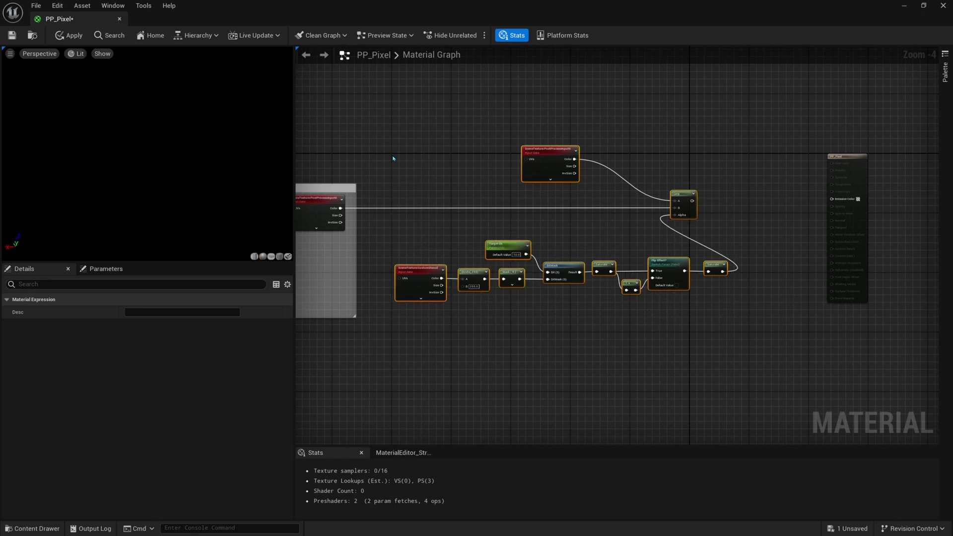
key("c")
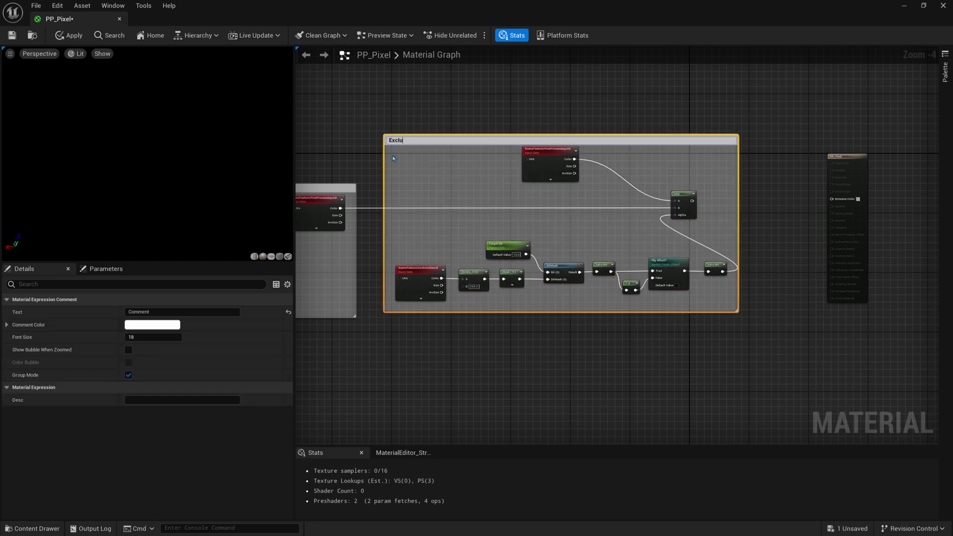
type("Exclude Effect")
key("Return")
- Move the PP_Pixel output node far to the right of the Exclude Effect comment to free space for more nodes
right_click_drag(683, 225, 509, 229)
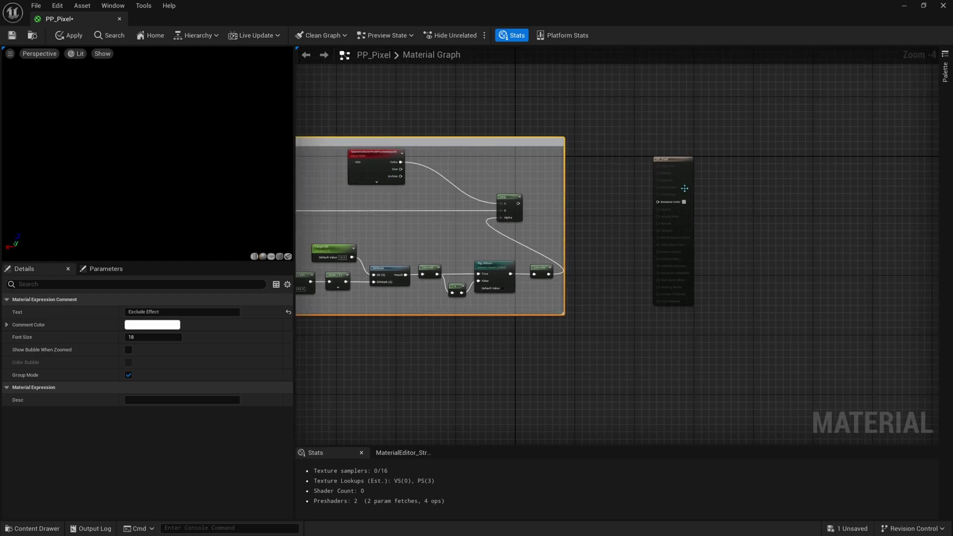
left_click_drag(685, 189, 812, 189)
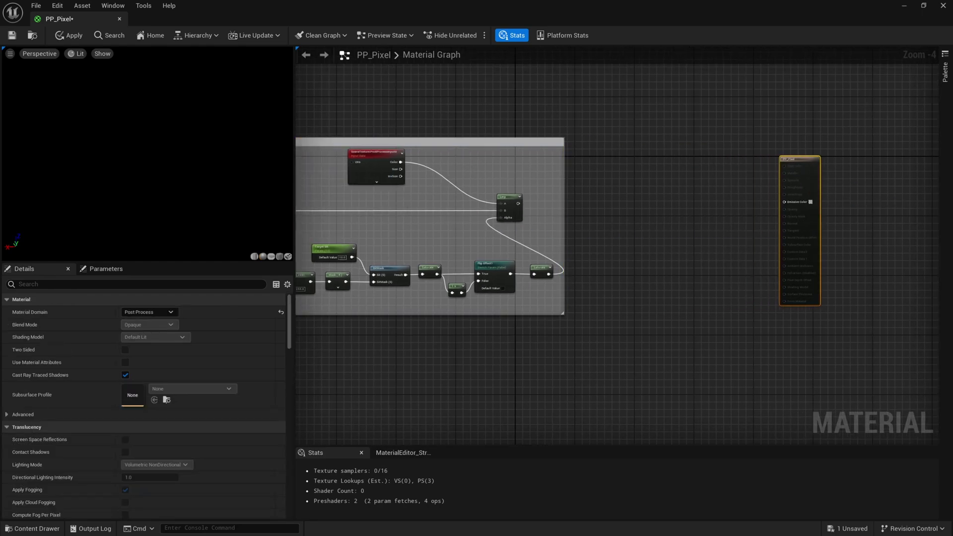
right_click_drag(797, 214, 579, 228)
left_click_drag(596, 206, 745, 204)
right_click_drag(459, 200, 596, 202)
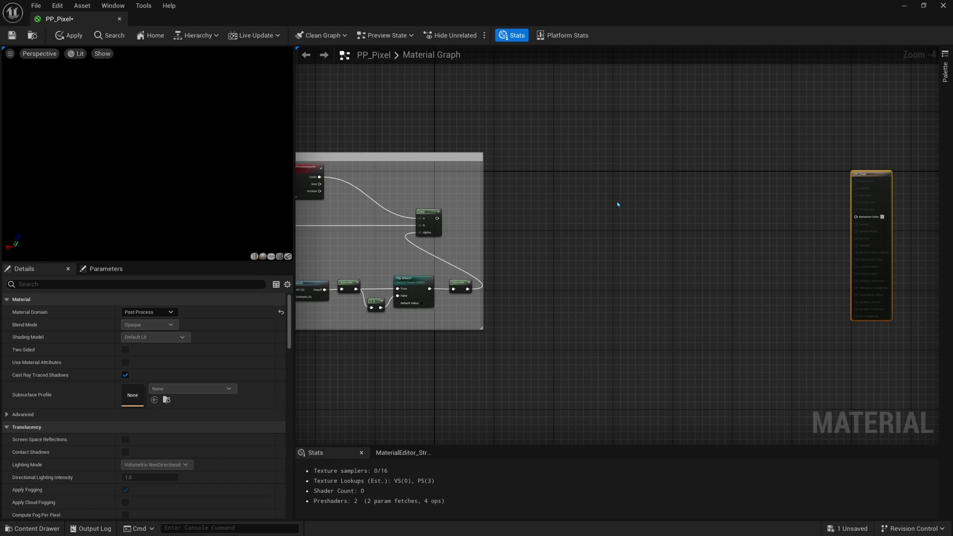
- Add a Desaturation node in the empty space between the Exclude Effect comment and the PP_Pixel output node
scroll(618, 204, "up", 1)
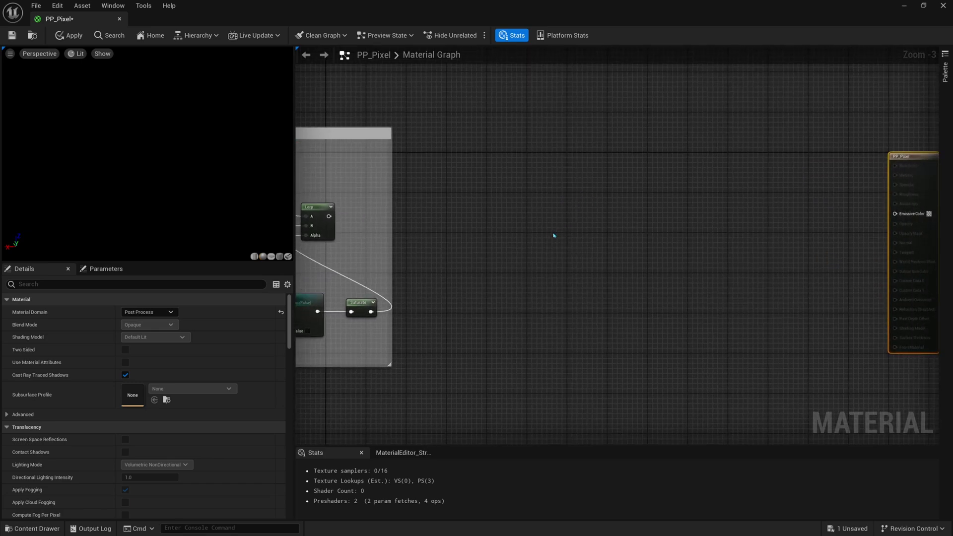
right_click_drag(532, 235, 527, 232)
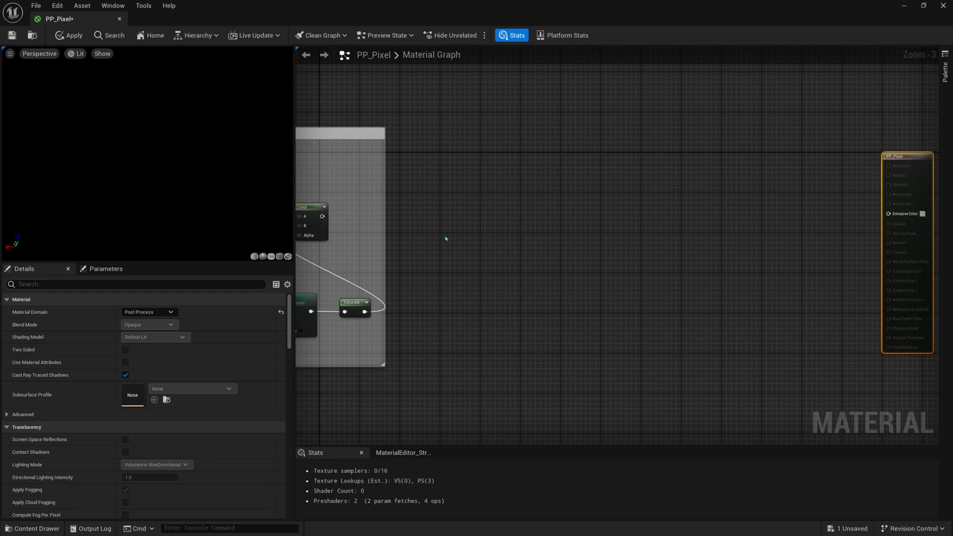
right_click_drag(623, 243, 609, 240)
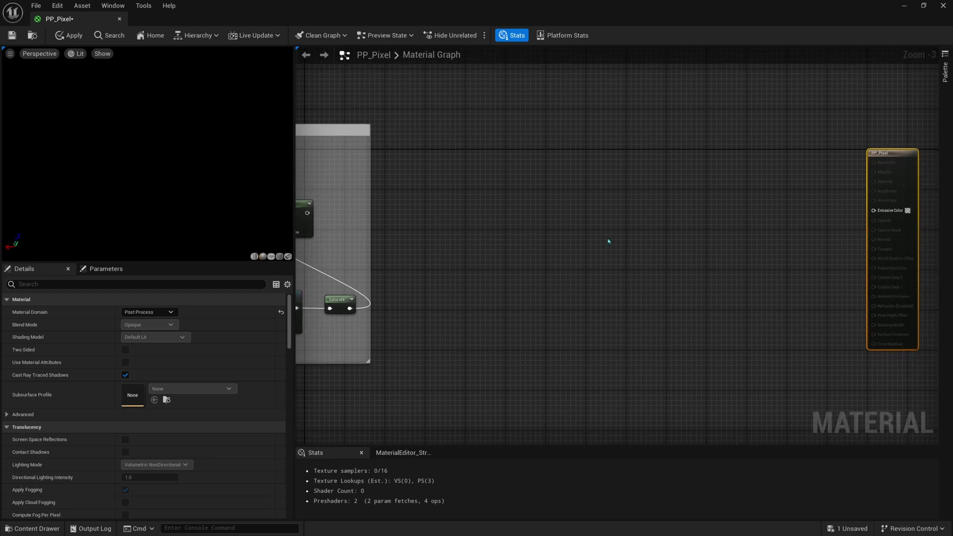
left_click(798, 241)
right_click_drag(515, 235, 569, 227)
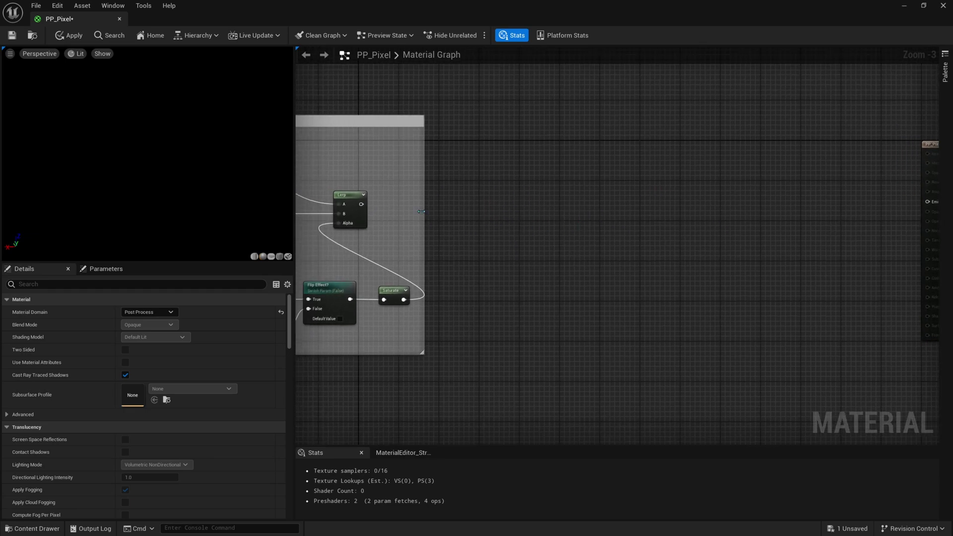
right_click(509, 245)
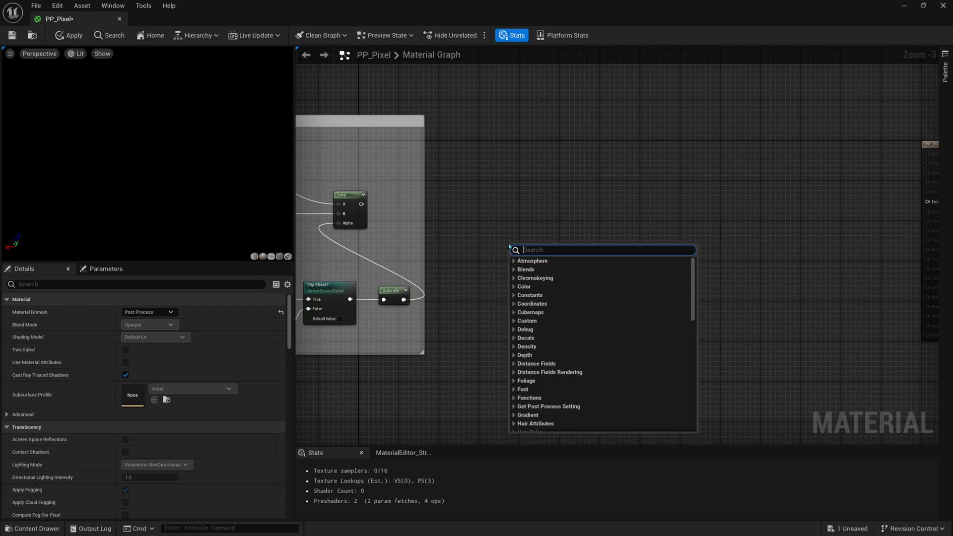
type("desat")
key("Return")
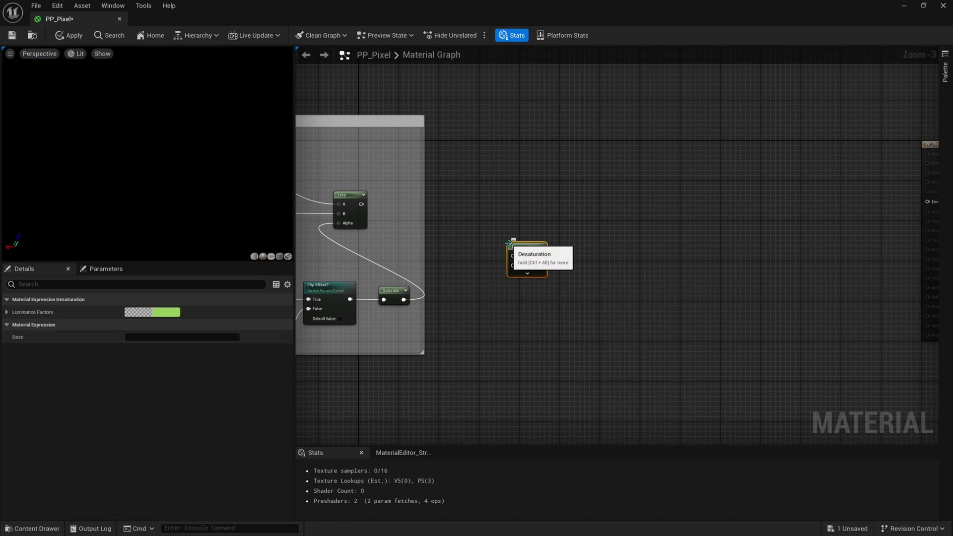
right_click_drag(527, 238, 496, 229)
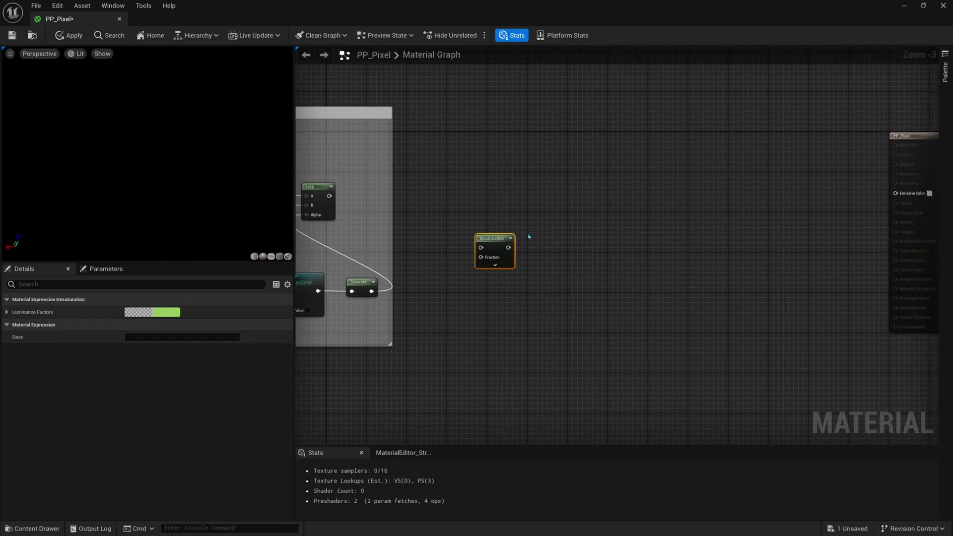
- Add a scalar parameter named "Desaturation" with a default value of 0.5 just below the Desaturation node
left_click(480, 296)
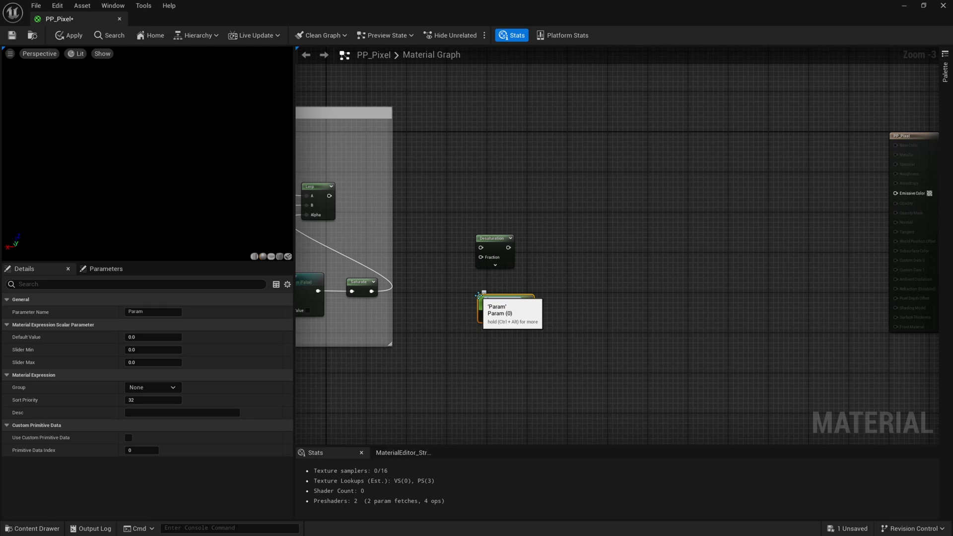
type("Desaturation")
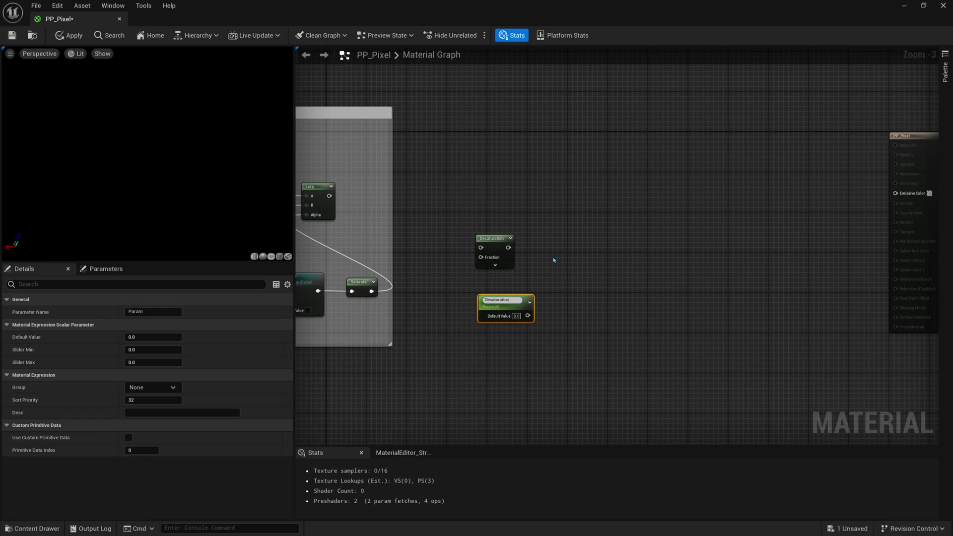
key("Return")
left_click(517, 314)
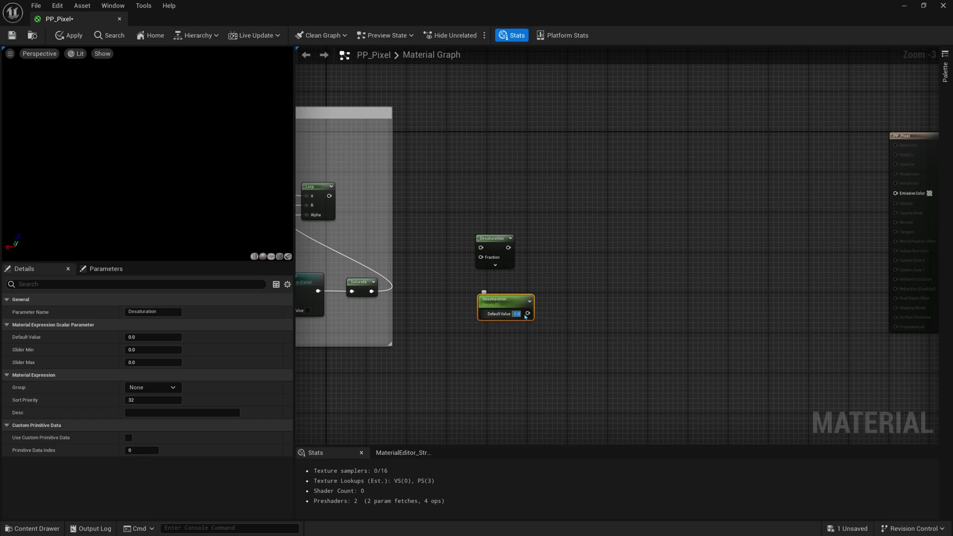
type("0.5")
key("Return")
left_click_drag(500, 299, 499, 291)
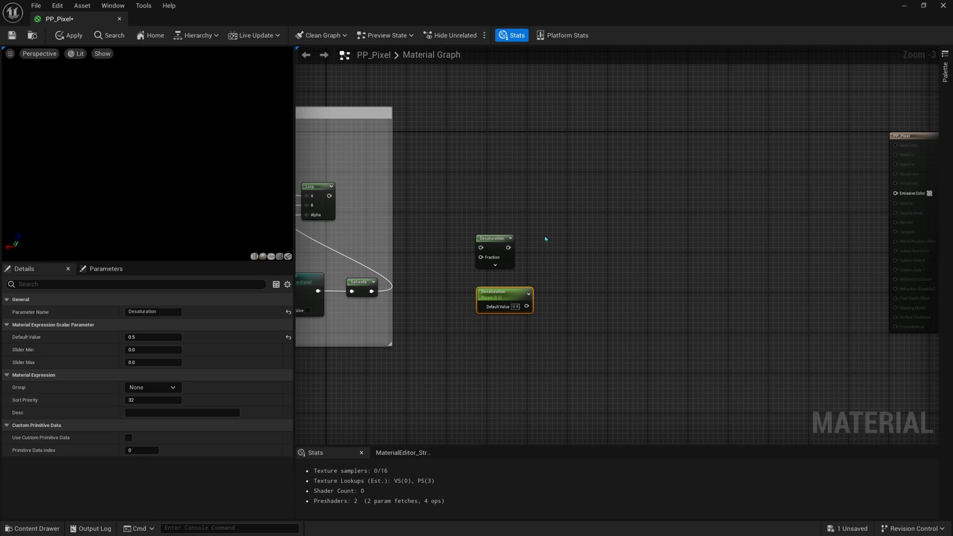
- Add a new Lerp node to the right of and slightly above the Desaturation node
key("l")
left_click(558, 222)
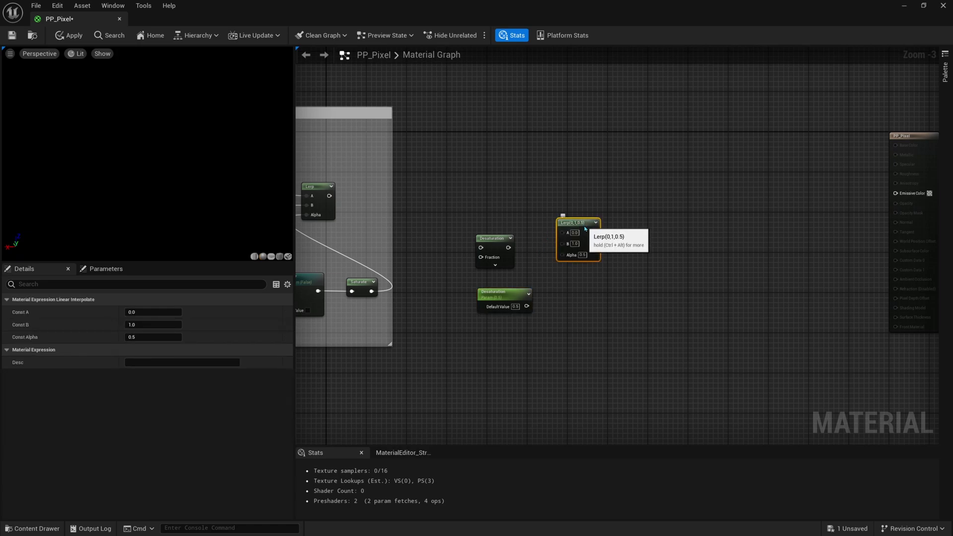
left_click_drag(582, 223, 581, 207)
right_click_drag(513, 234, 538, 233)
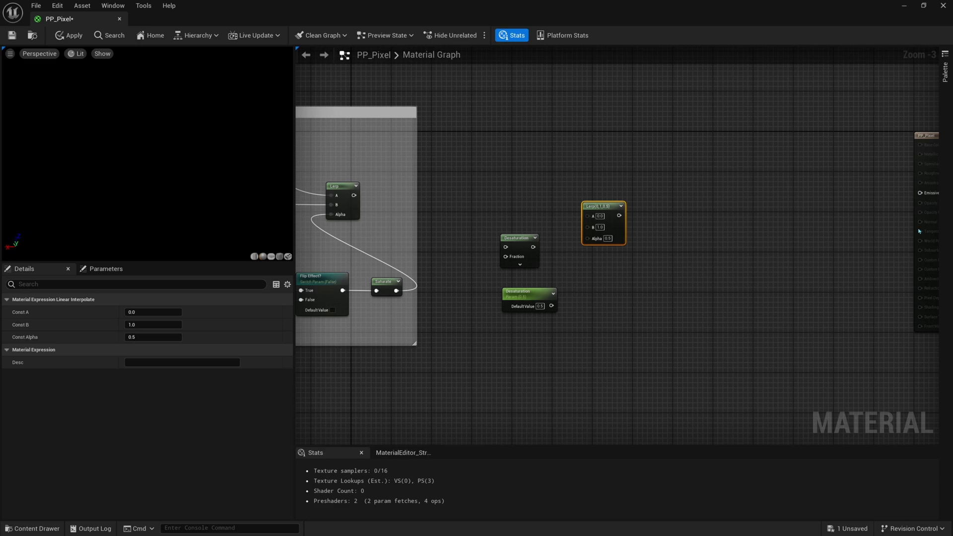
- Route the Exclude Effect Lerp's output into the Desaturation node and the new Lerp's A input, using two reroute points to straighten the wire
left_click_drag(354, 195, 513, 249)
double_click(430, 223)
left_click_drag(430, 223, 603, 231)
double_click(544, 211)
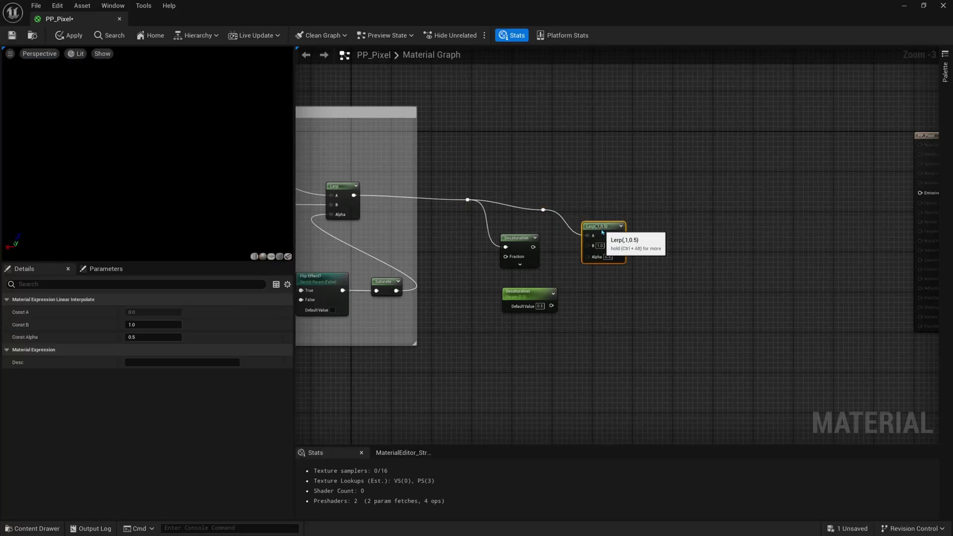
left_click_drag(545, 211, 568, 204)
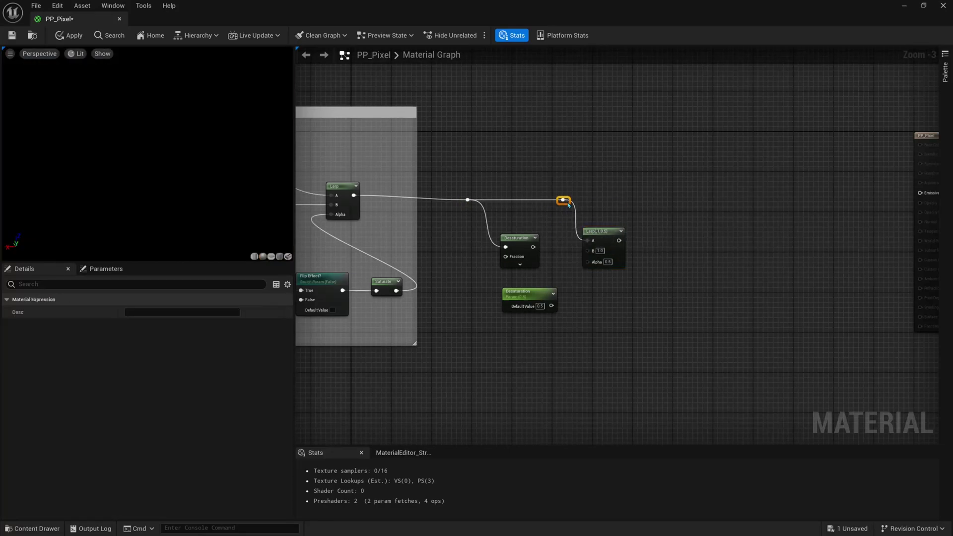
- Connect the Desaturation node's output to the new Lerp's B input and the Desaturation parameter to its Alpha
right_click_drag(594, 224, 594, 220)
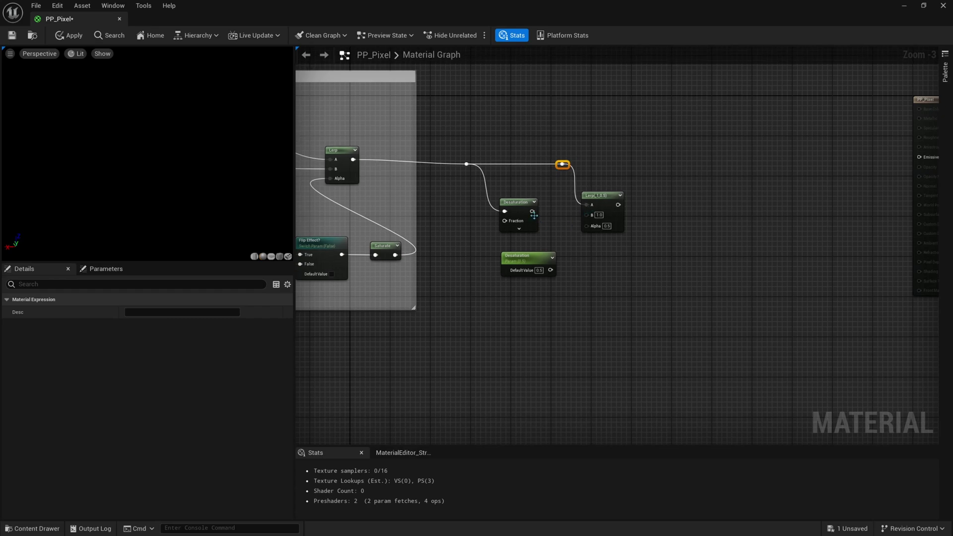
left_click_drag(532, 212, 587, 216)
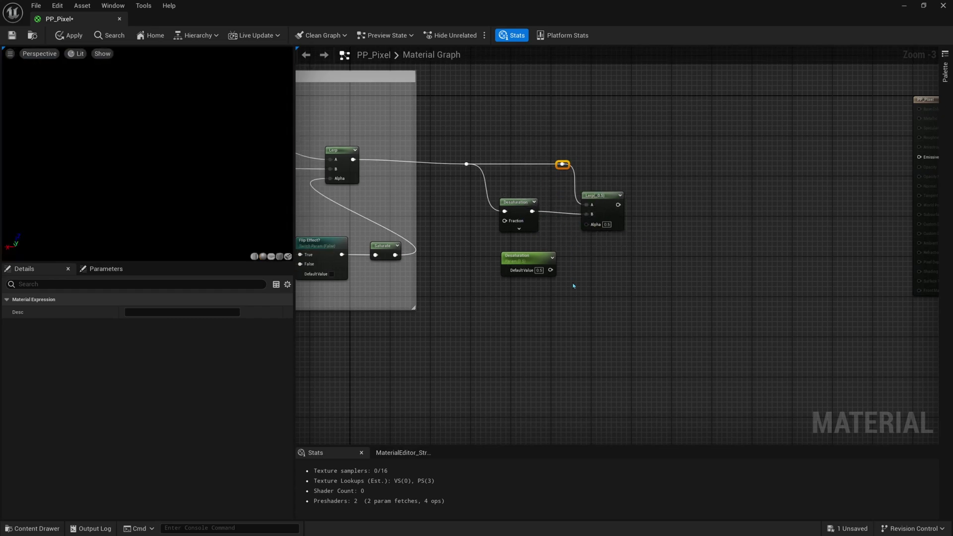
left_click_drag(534, 257, 598, 229)
scroll(488, 233, "up", 2)
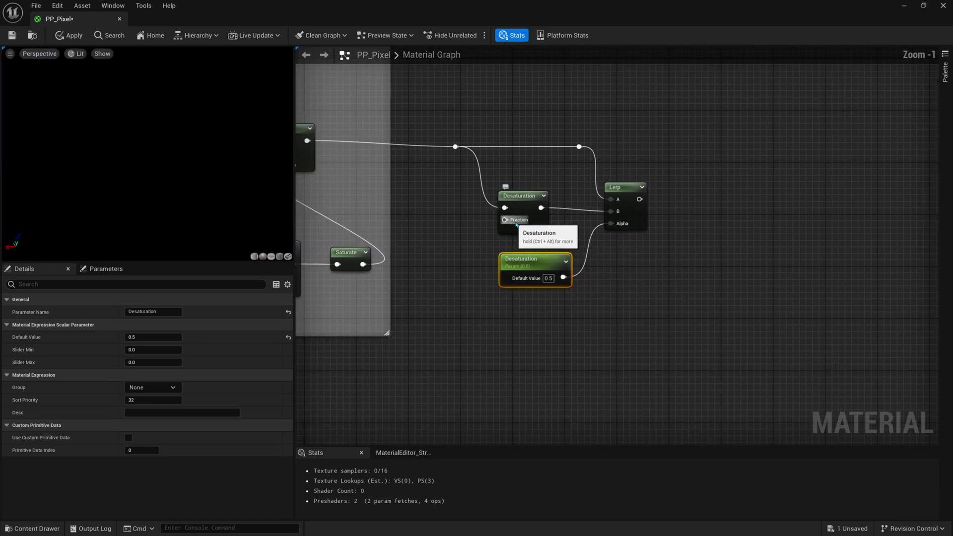
- Add a Multiply node to the right of the desaturation Lerp and connect the Lerp's output to its A input
left_click(432, 209)
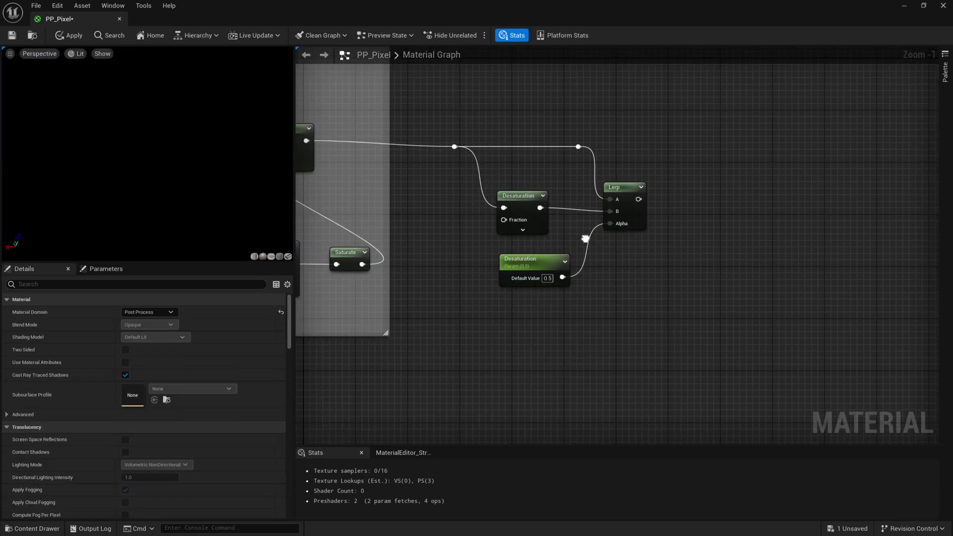
right_click_drag(432, 208, 370, 220)
right_click_drag(641, 203, 539, 234)
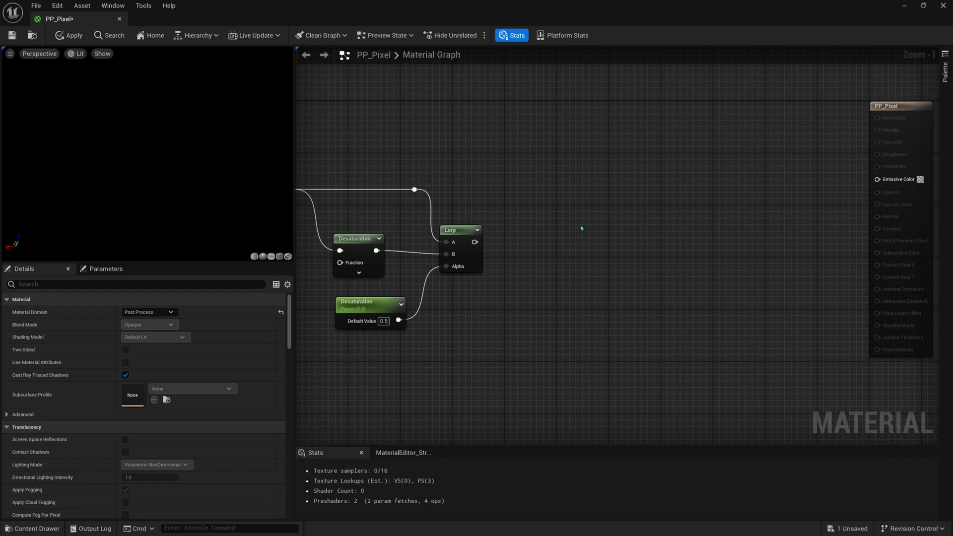
left_click(550, 235)
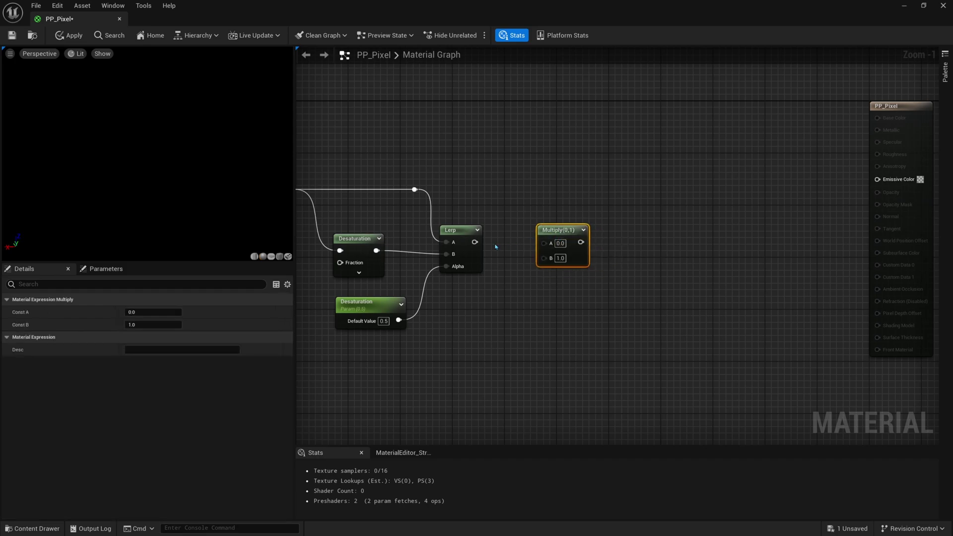
left_click_drag(475, 242, 547, 245)
- Chain a Floor node and a Divide node after the new Multiply node, feeding Floor into Divide's A input
right_click_drag(558, 290, 518, 301)
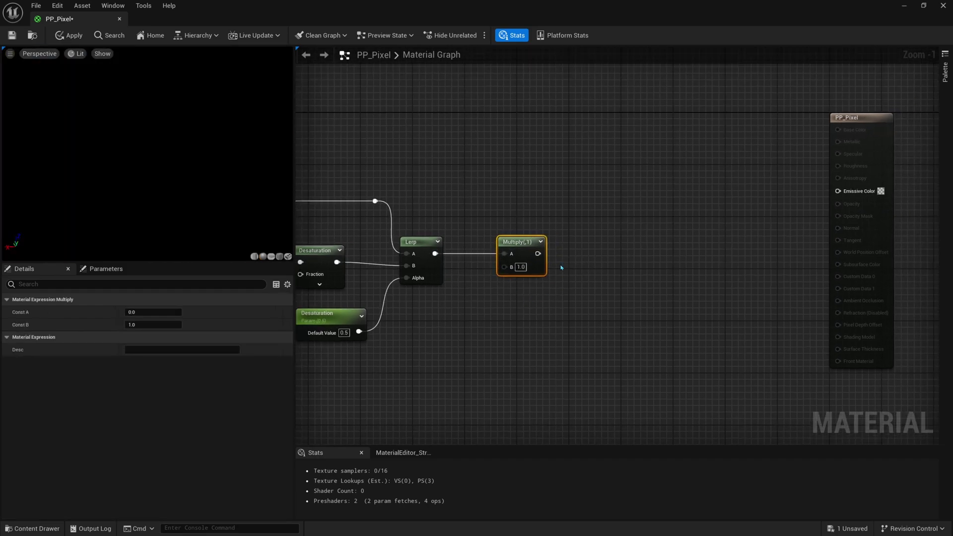
left_click_drag(538, 254, 574, 252)
type("floor")
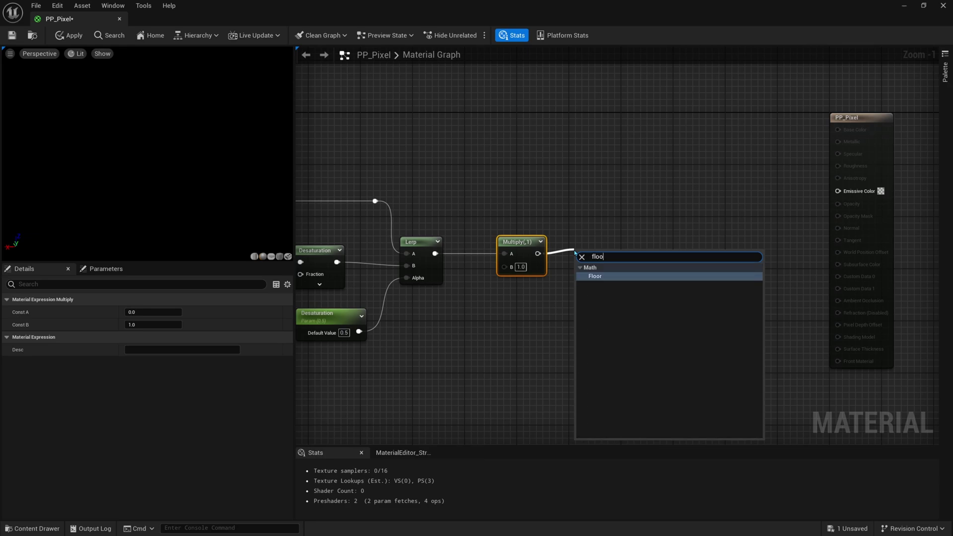
key("Return")
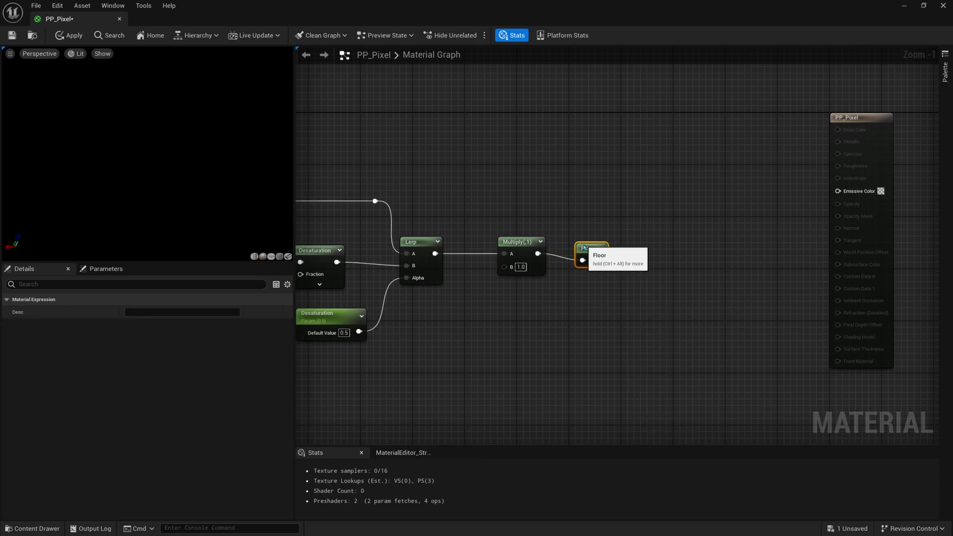
left_click_drag(600, 253, 662, 241)
type("divide")
key("Return")
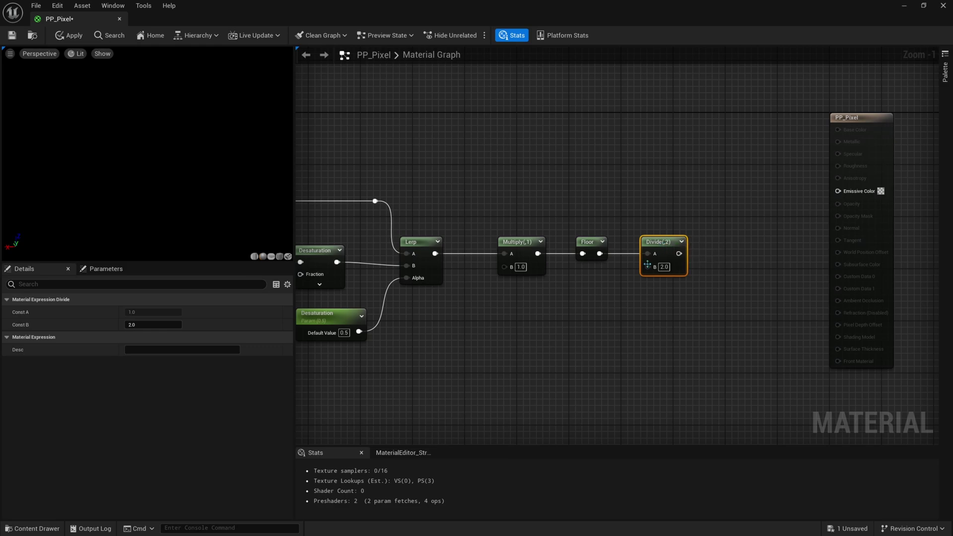
- Move the Multiply, Floor and Divide nodes closer together and nearer to the desaturation Lerp
left_click_drag(663, 273, 659, 279)
left_click_drag(655, 242, 594, 279)
left_click_drag(590, 243, 576, 243)
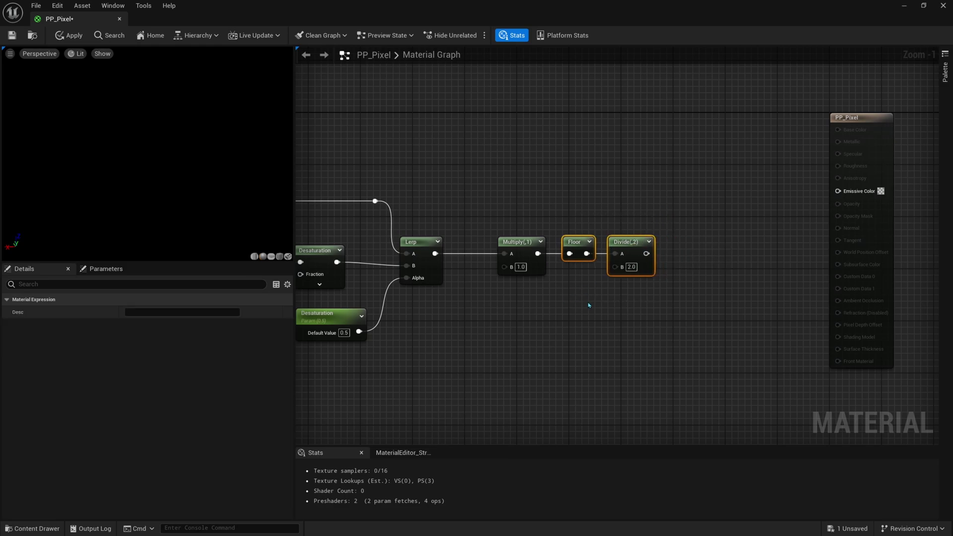
right_click_drag(590, 306, 598, 289)
left_click_drag(661, 183, 537, 277)
left_click_drag(527, 229, 508, 231)
right_click_drag(501, 281, 546, 284)
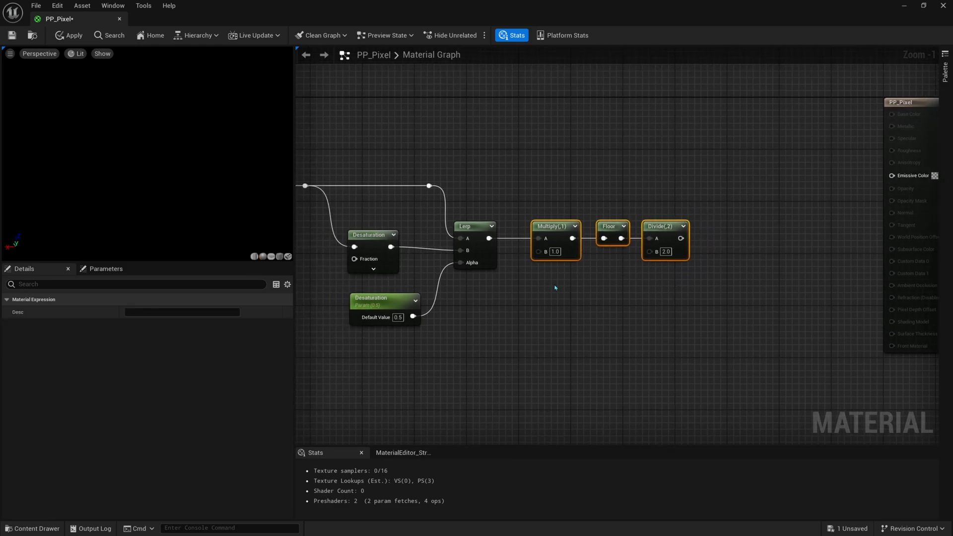
- Add a scalar parameter named "Colors" with default value 16 below the Multiply node and connect it to the B inputs of Multiply and Divide
left_click(515, 304)
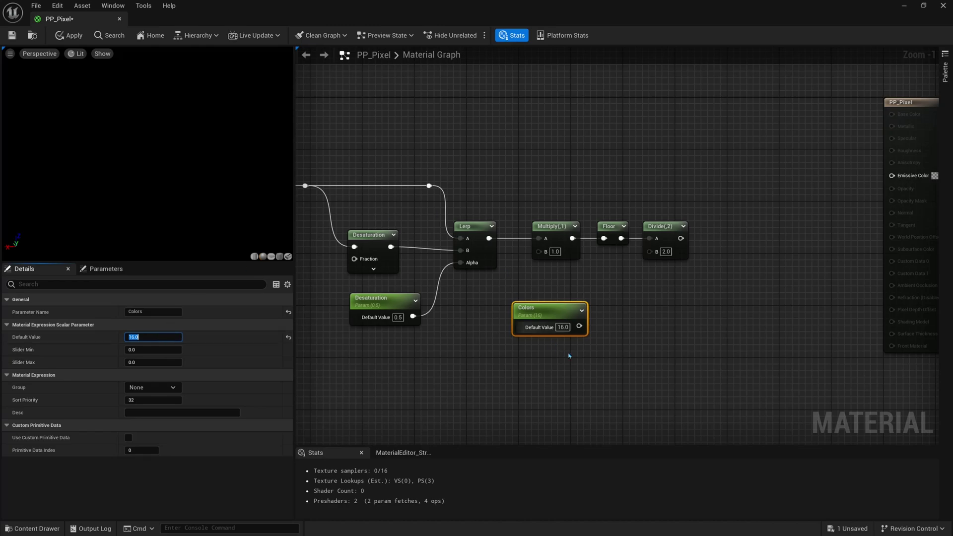
right_click_drag(579, 320, 566, 323)
left_click_drag(566, 318, 526, 256)
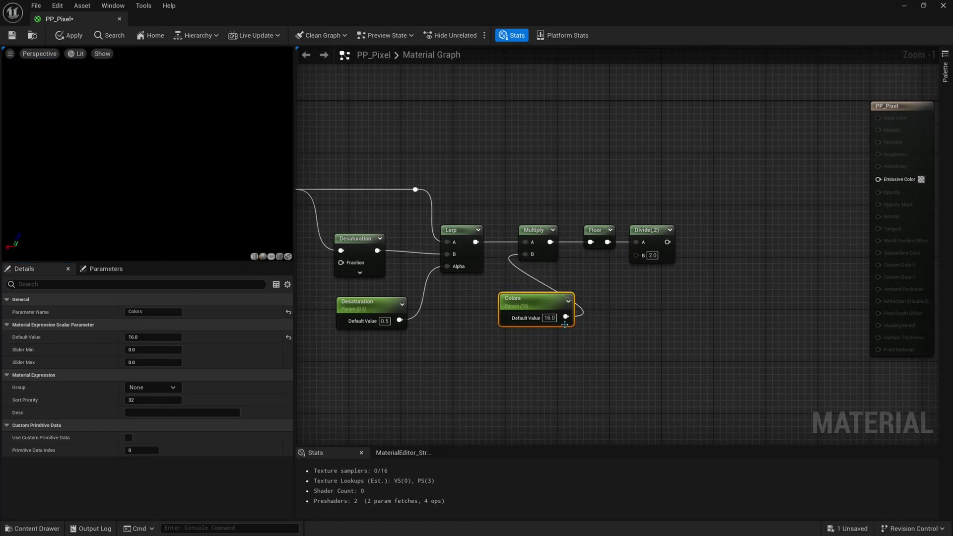
left_click_drag(566, 317, 637, 255)
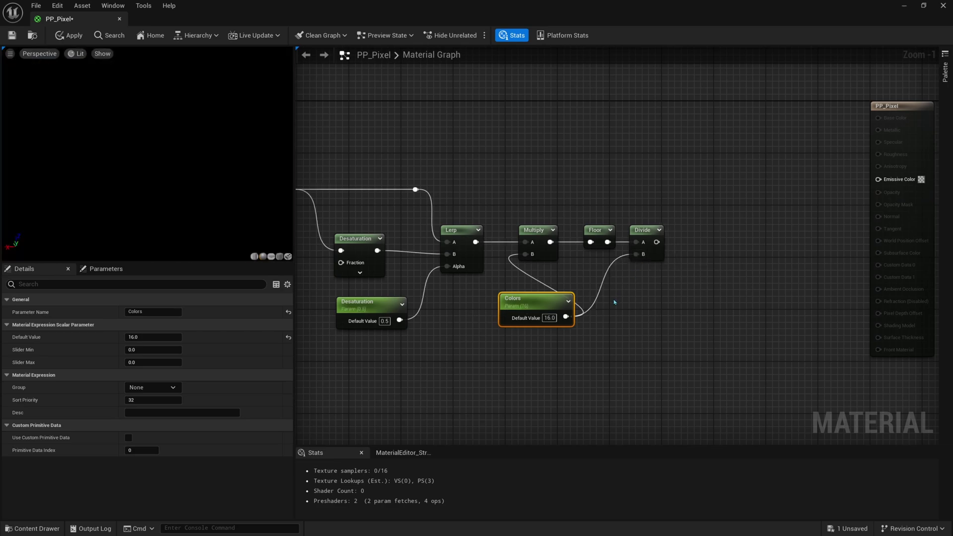
left_click_drag(548, 300, 542, 304)
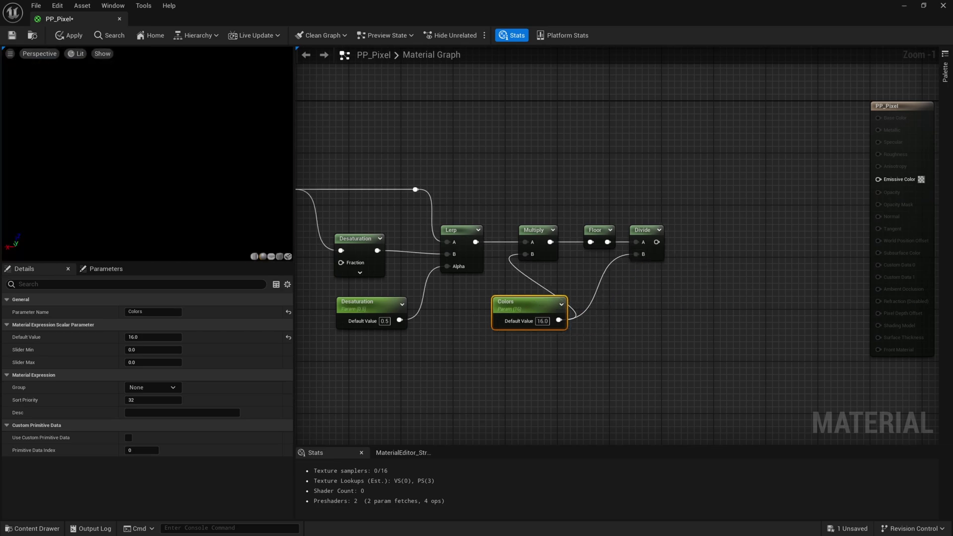
- Place an Add node above and to the right of Divide, feeding the second reroute point into A and Divide's output into B
right_click_drag(665, 246, 649, 255)
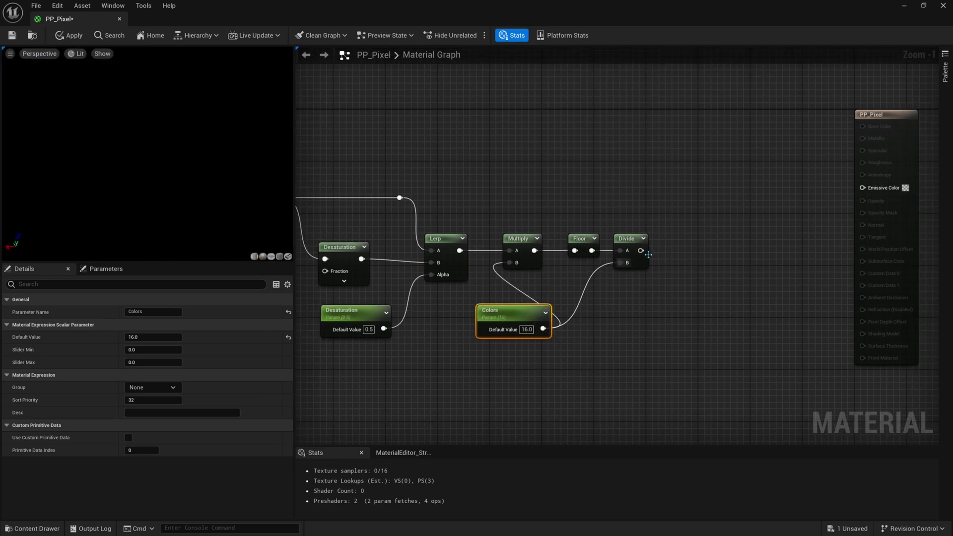
left_click(684, 200)
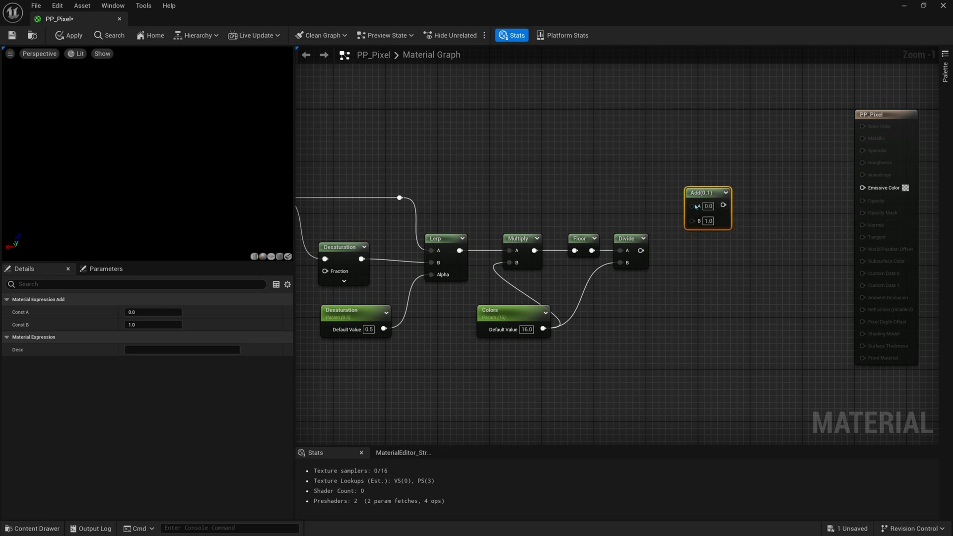
right_click_drag(453, 204, 504, 204)
left_click_drag(451, 199, 743, 206)
right_click_drag(735, 238, 714, 248)
left_click_drag(672, 261, 730, 202)
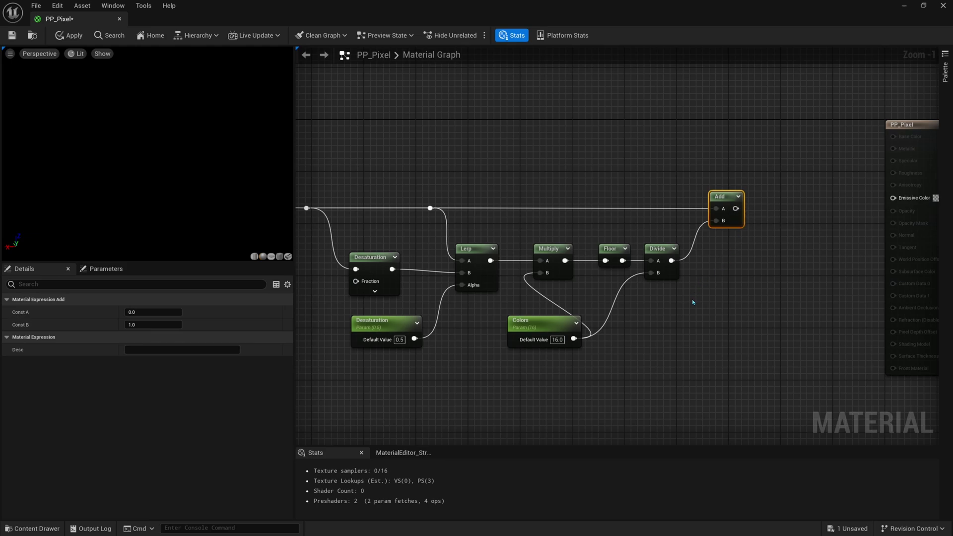
- Shift the PP_Pixel result node to the right and insert a Multiply node before it, with the Add output wired to its A input
right_click_drag(658, 349, 550, 364)
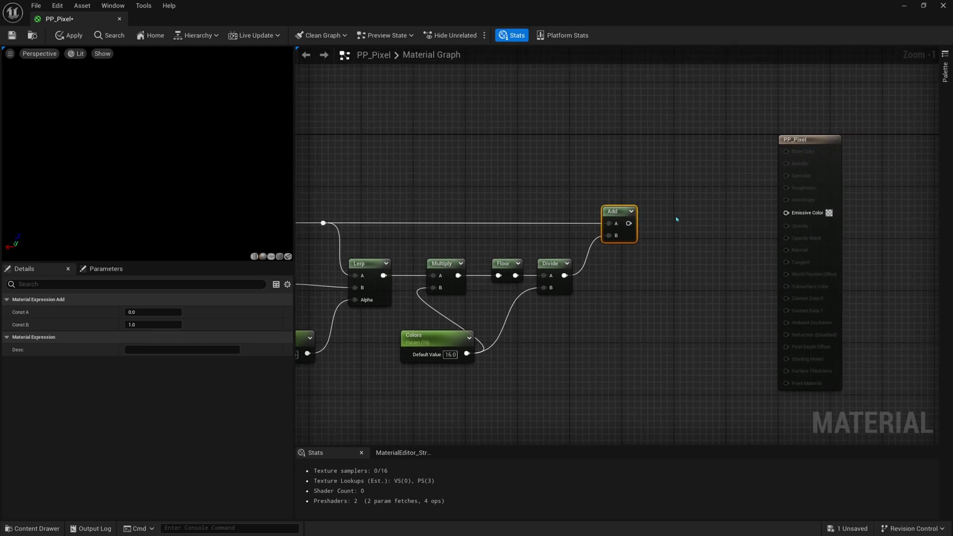
left_click_drag(812, 199, 871, 193)
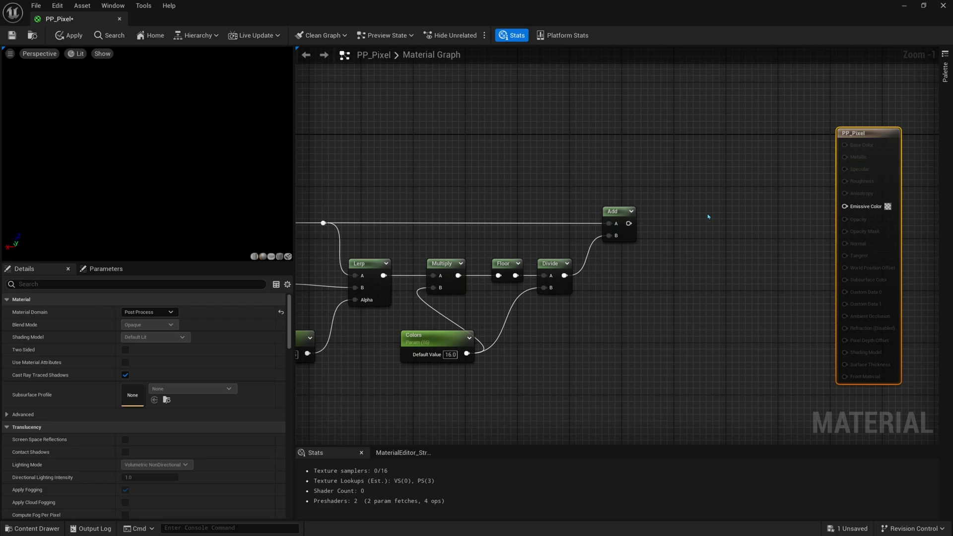
key("m")
left_click(709, 216)
left_click_drag(725, 217, 729, 211)
left_click_drag(629, 224, 722, 226)
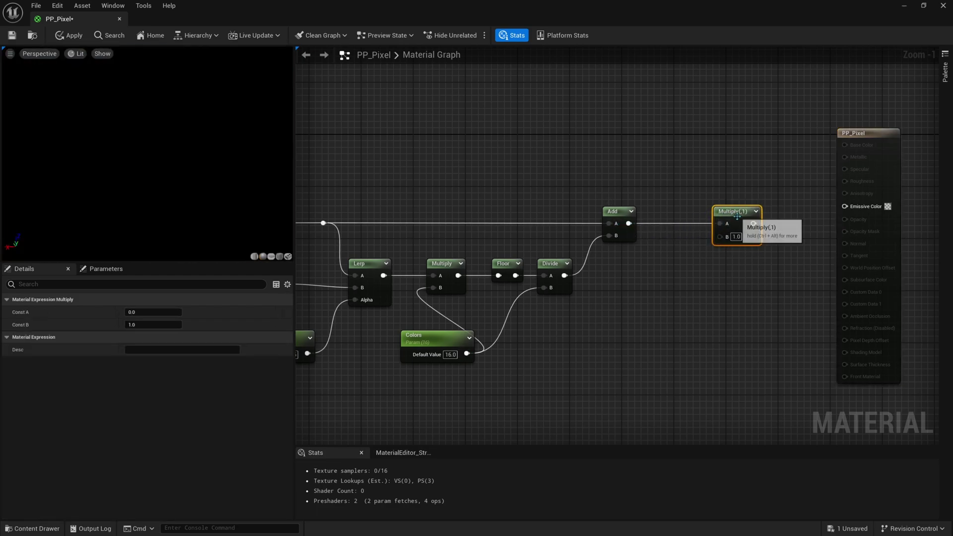
- Add a scalar parameter named "Brightness" with a default value of 0.6 below and to the left of the final Multiply node
key("s")
left_click(661, 278)
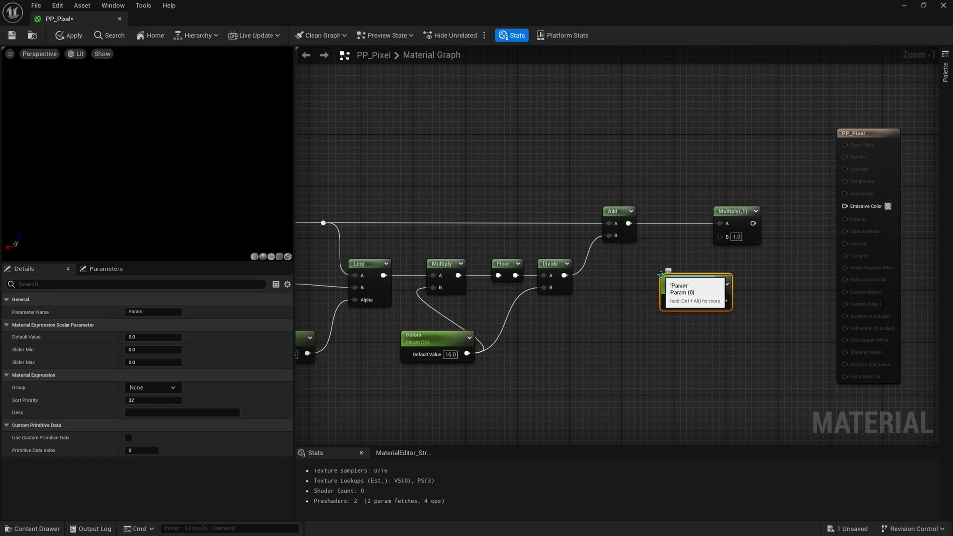
type("Bright")
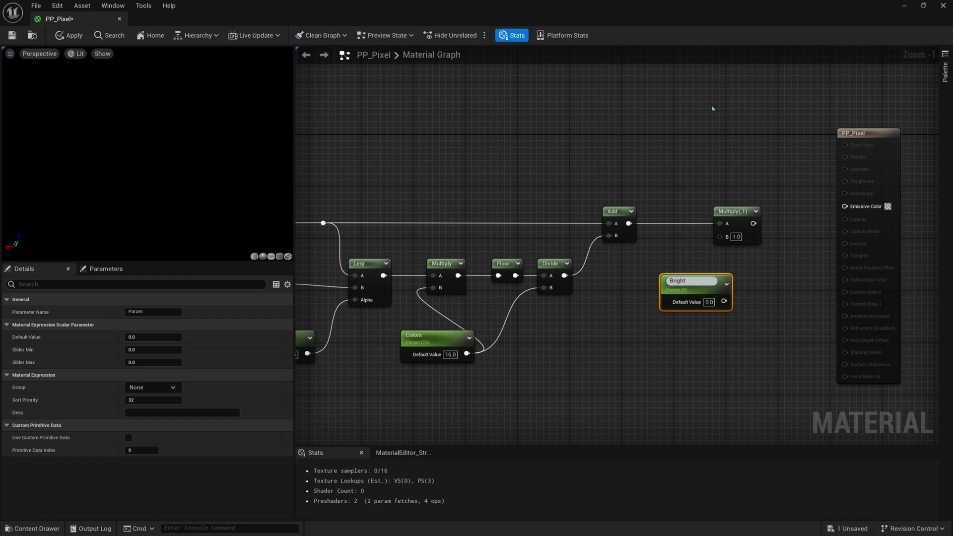
type("ness")
key("Return")
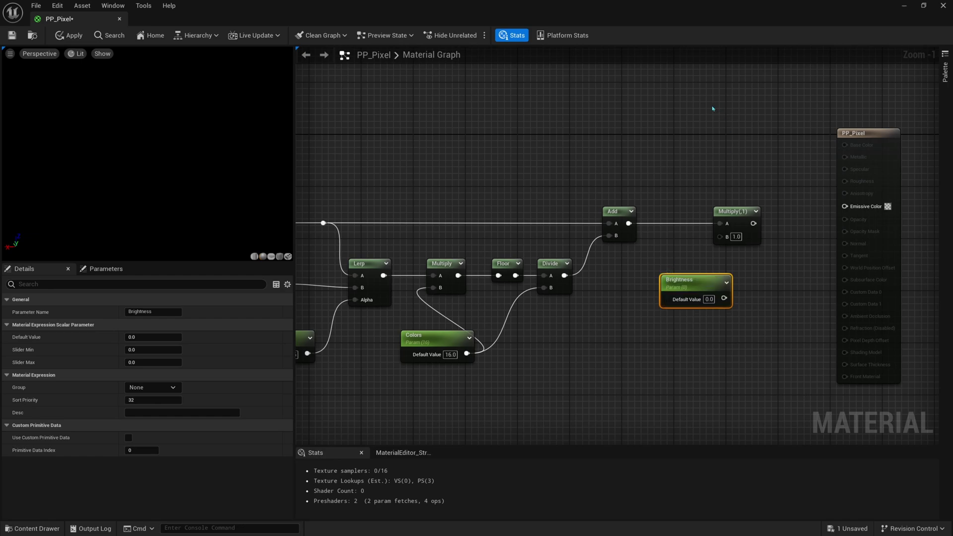
left_click(709, 299)
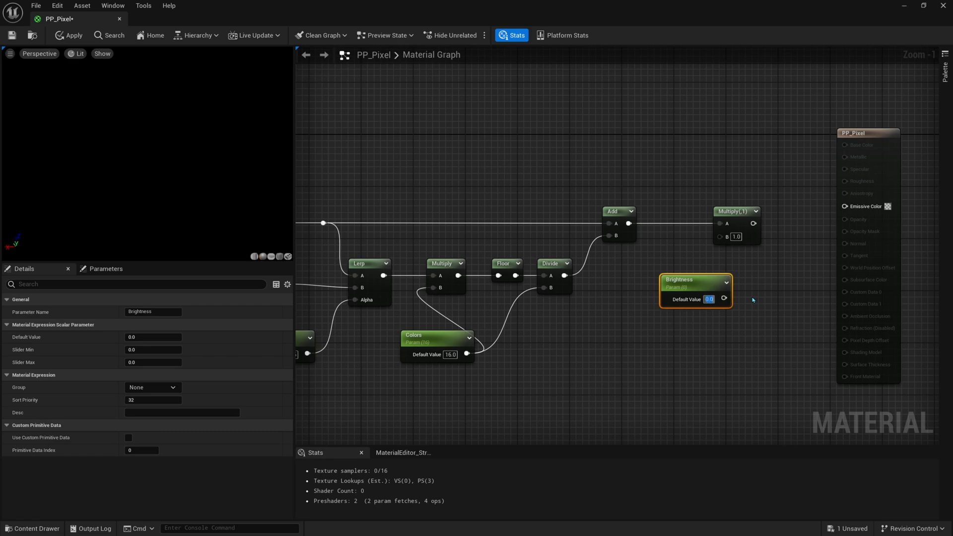
type("0.6")
key("Return")
- Connect Brightness to the final Multiply's B input and that Multiply's output to the material's Emissive Color
left_click_drag(733, 307, 720, 236)
left_click_drag(690, 289, 677, 289)
left_click_drag(676, 252, 672, 331)
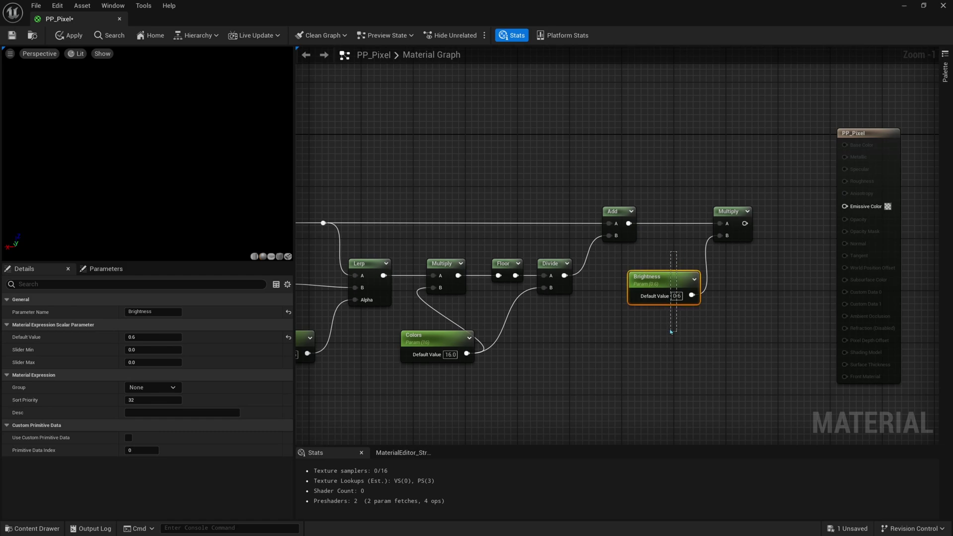
left_click_drag(745, 224, 859, 244)
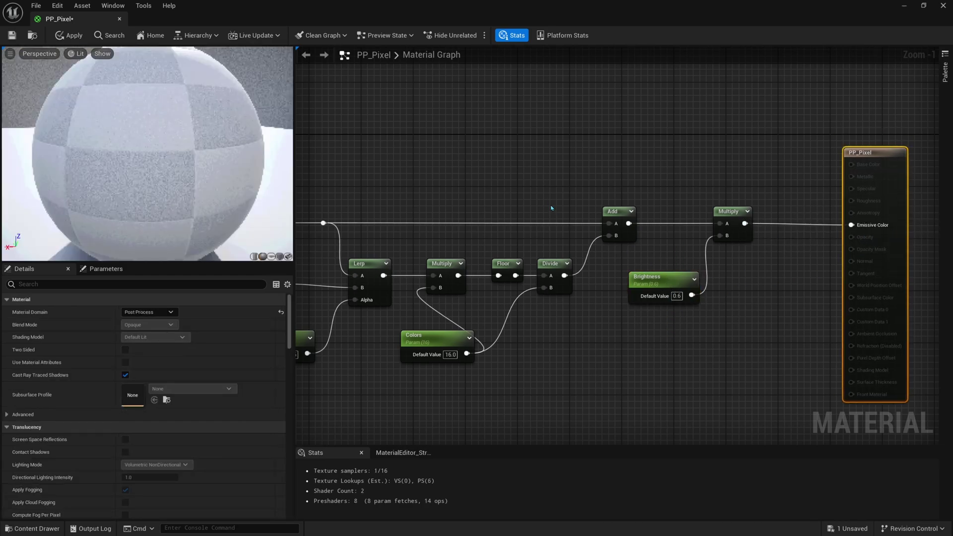
- Nudge the Colors parameter node slightly to the left beneath the Multiply node, then clear the selection
right_click_drag(462, 337, 578, 298)
left_click_drag(573, 297, 561, 296)
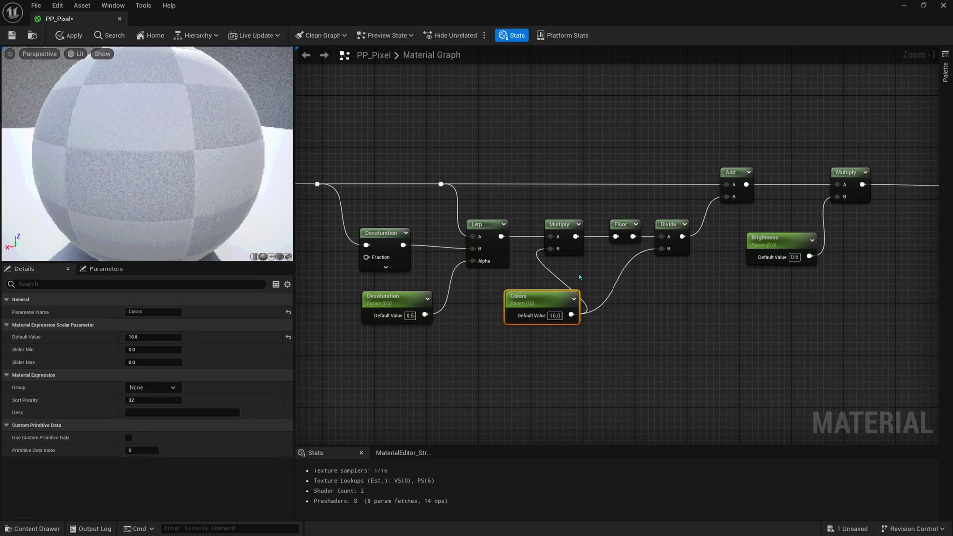
left_click(603, 276)
- Review the material graph from the desaturation nodes back through the Exclude Effect group to the pixelation group
right_click_drag(615, 275, 593, 280)
right_click_drag(409, 274, 765, 264)
scroll(654, 273, "down", 2)
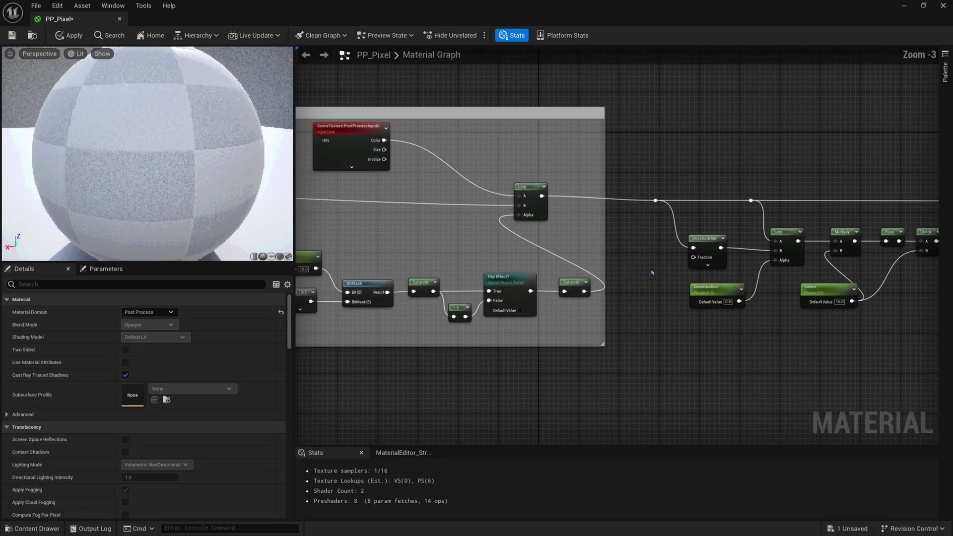
right_click_drag(549, 280, 635, 280)
right_click_drag(562, 325, 597, 329)
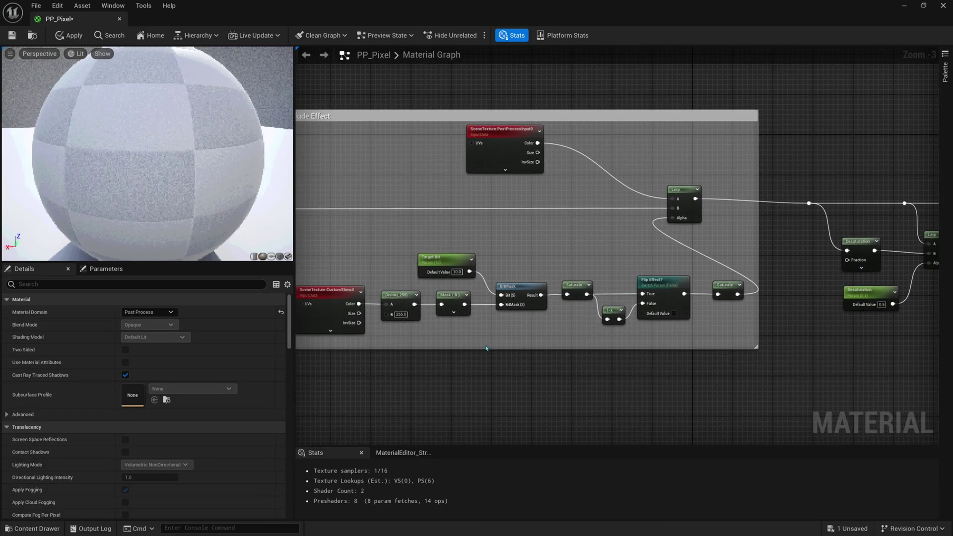
right_click_drag(486, 348, 736, 309)
scroll(530, 342, "down", 2)
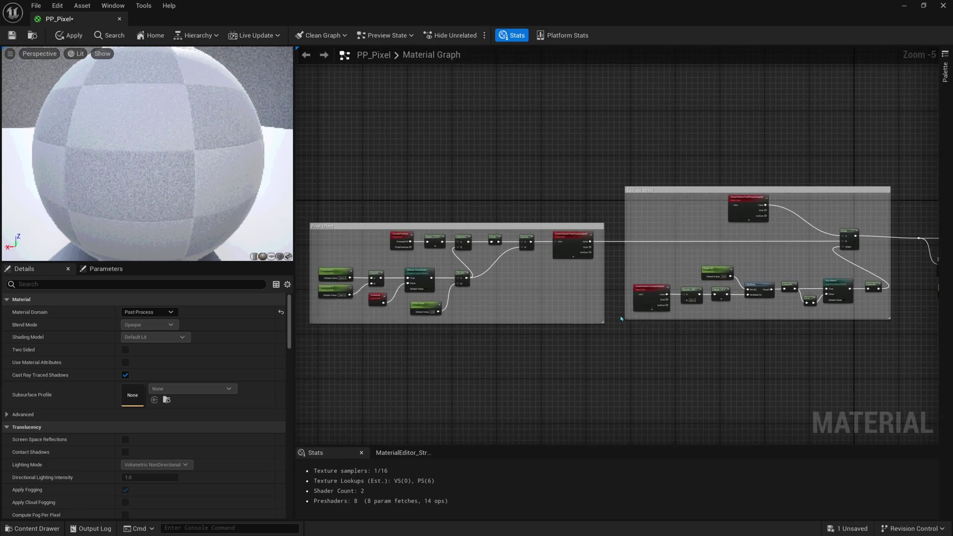
right_click_drag(621, 319, 482, 299)
scroll(657, 297, "up", 1)
- Group all nodes between the Exclude Effect group and the result node in a comment titled "Posterize Colors"
right_click_drag(843, 270, 532, 298)
right_click_drag(709, 290, 533, 295)
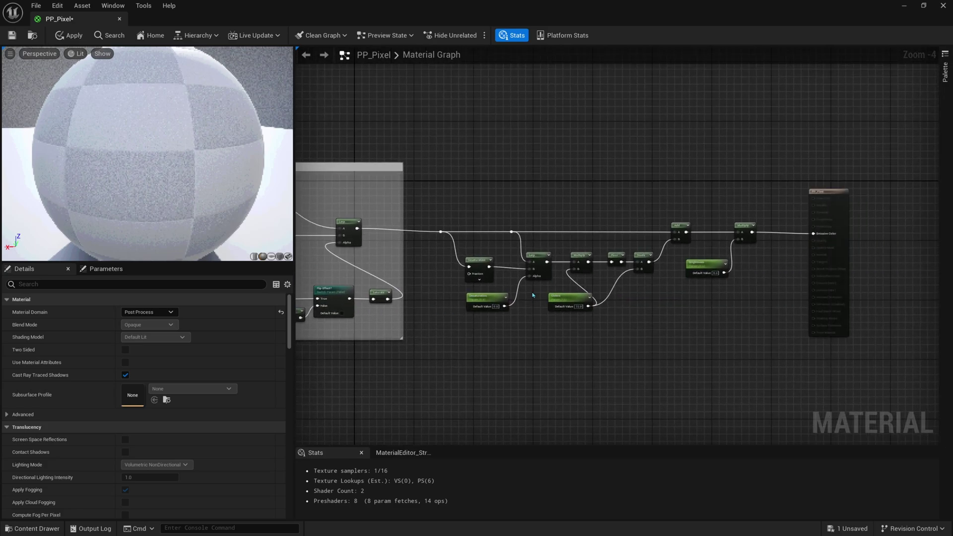
left_click_drag(531, 273, 762, 347)
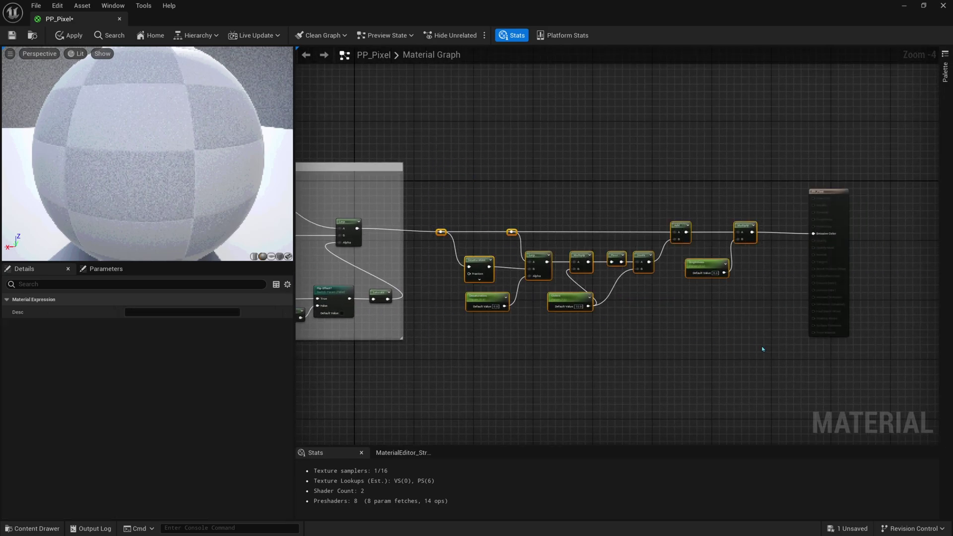
key("c")
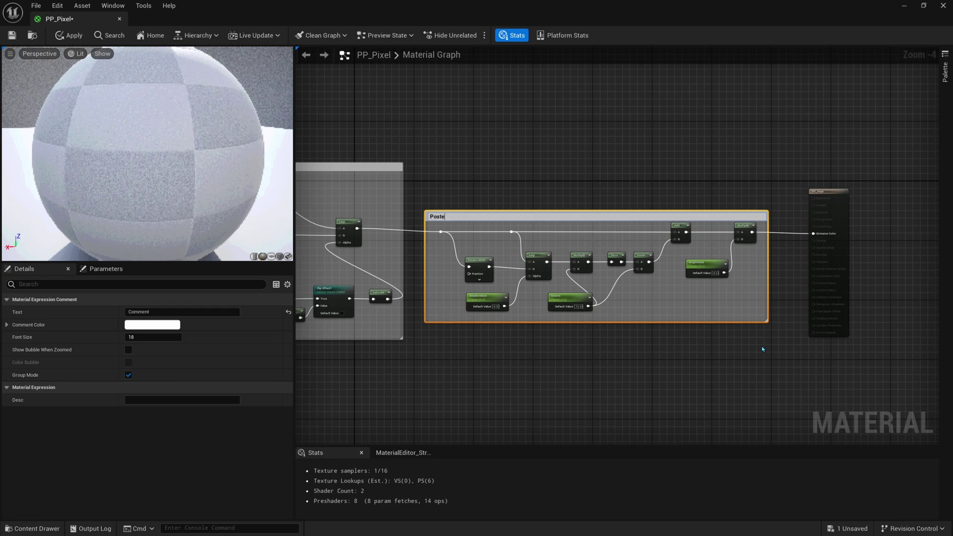
type("Posterize Colors")
key("Return")
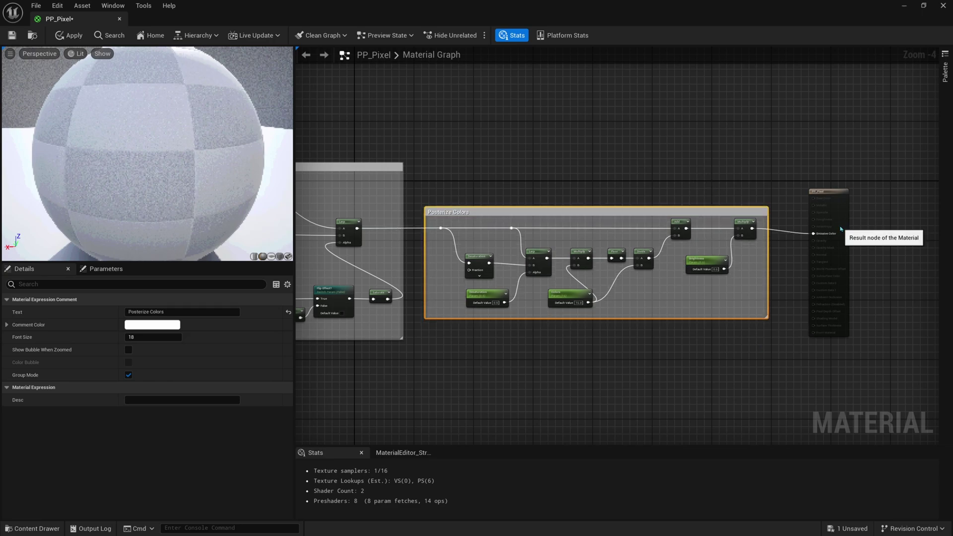
- Align the PP_Pixel result node's Emissive Color input with the final Multiply's output and apply the material changes
left_click(825, 204)
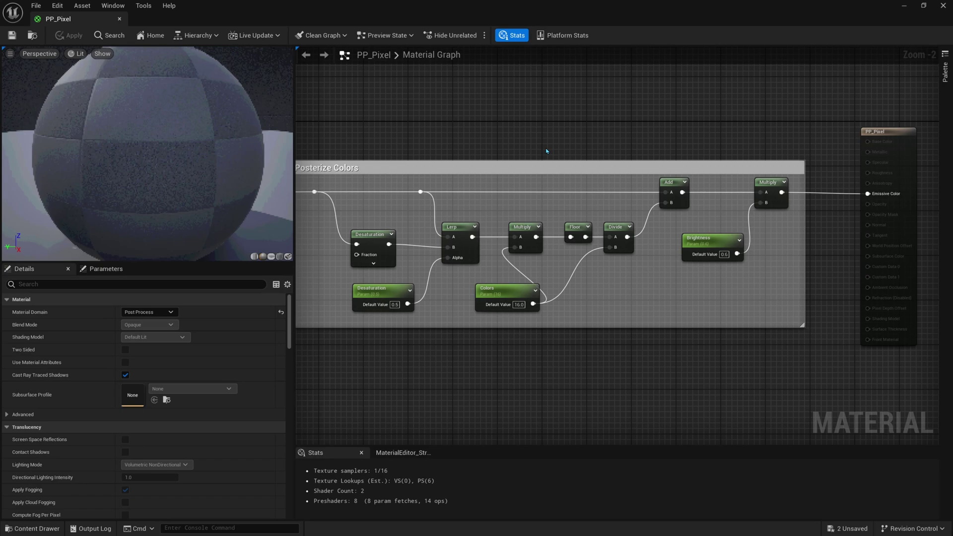
scroll(547, 150, "down", 2)
right_click_drag(547, 151, 715, 148)
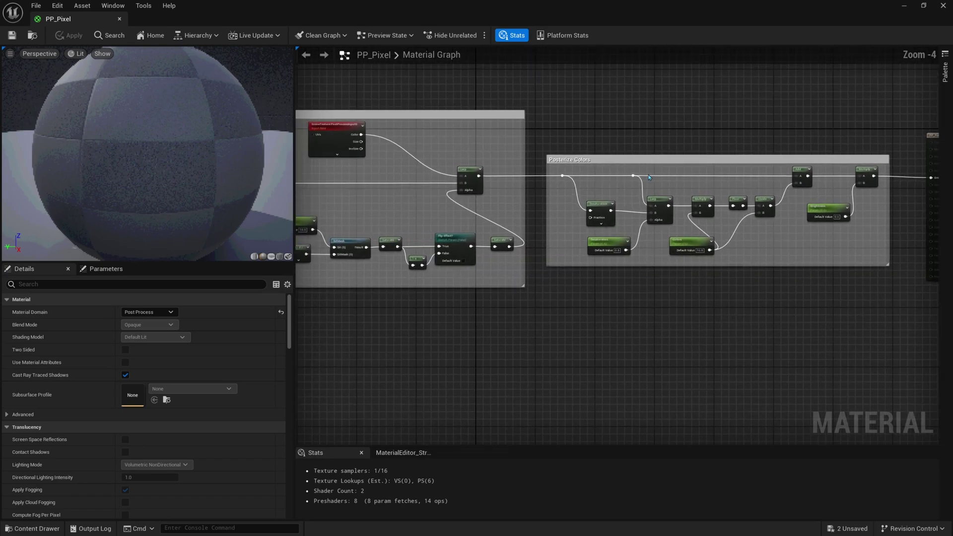
- Connect the last Divide's output to the CustomStencil scene texture's UVs, routing the wire through a reroute node below the pixelation group's PostProcessInput0 node
right_click_drag(486, 193, 725, 197)
right_click_drag(469, 205, 680, 205)
scroll(596, 212, "up", 2)
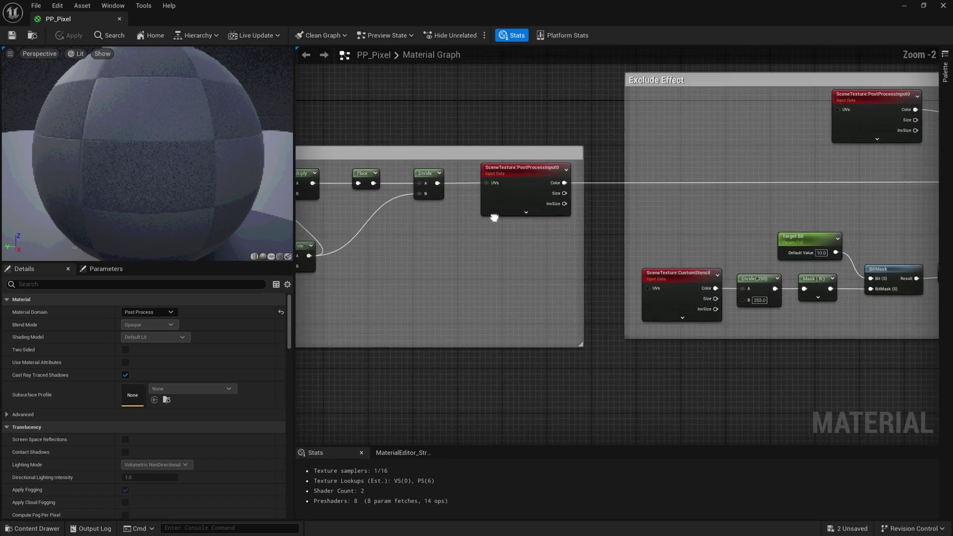
left_click_drag(432, 189, 642, 294)
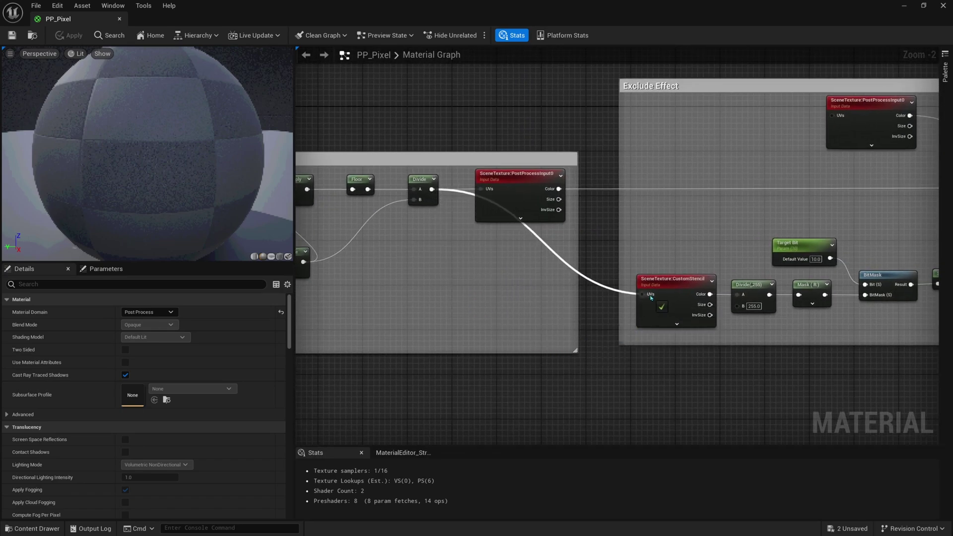
double_click(573, 277)
left_click_drag(572, 277, 479, 303)
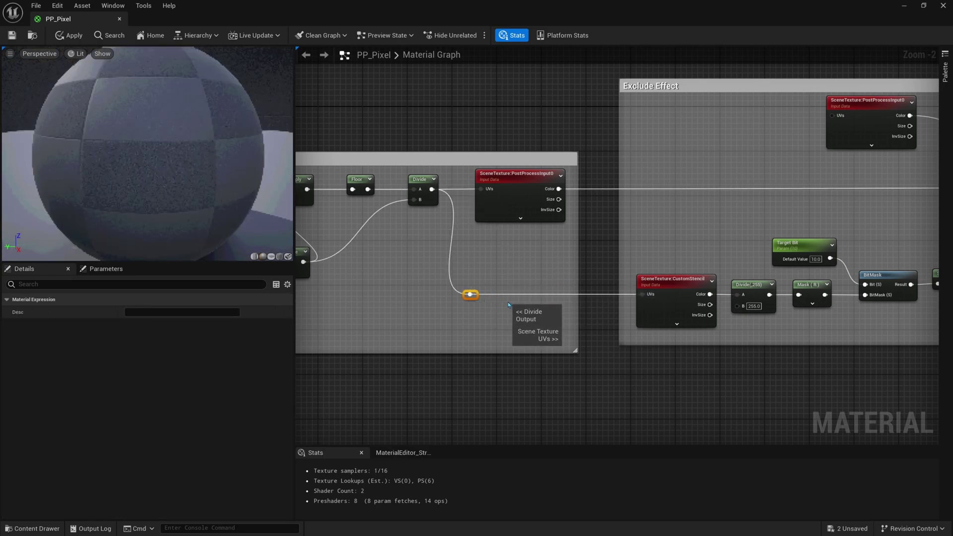
- Check the wiring between the pixelation group and the CustomStencil node, and save the PP_Pixel material
right_click_drag(526, 260, 478, 257)
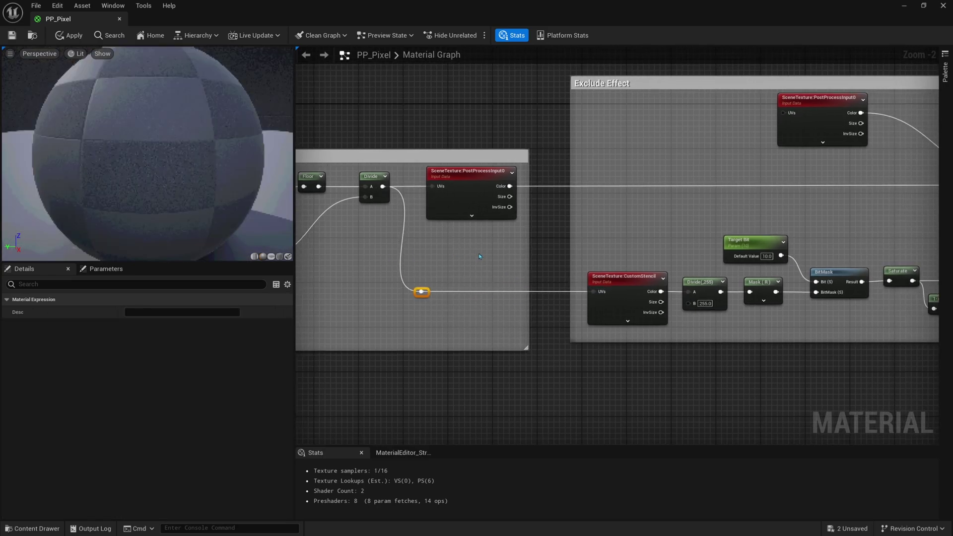
right_click_drag(612, 284, 588, 283)
left_click(591, 282)
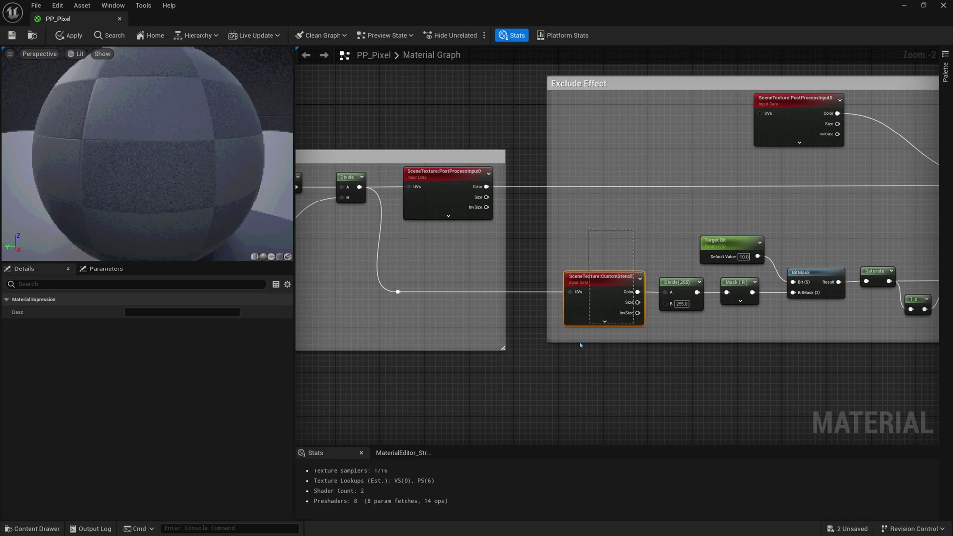
right_click_drag(496, 293, 600, 317)
left_click_drag(463, 210, 511, 319)
left_click(557, 292)
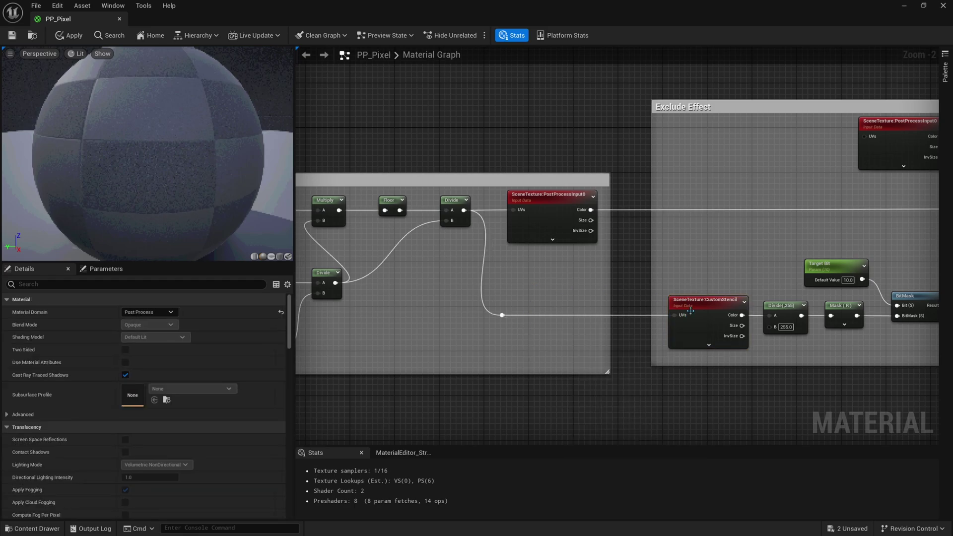
left_click_drag(704, 364, 695, 365)
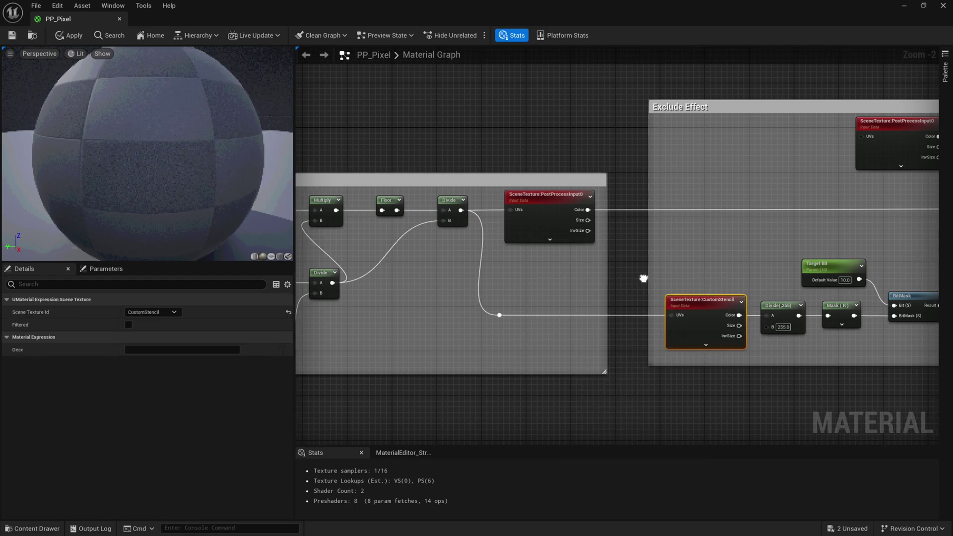
right_click_drag(638, 298, 611, 280)
right_click_drag(551, 171, 240, 185)
scroll(546, 172, "down", 2)
left_click(12, 35)
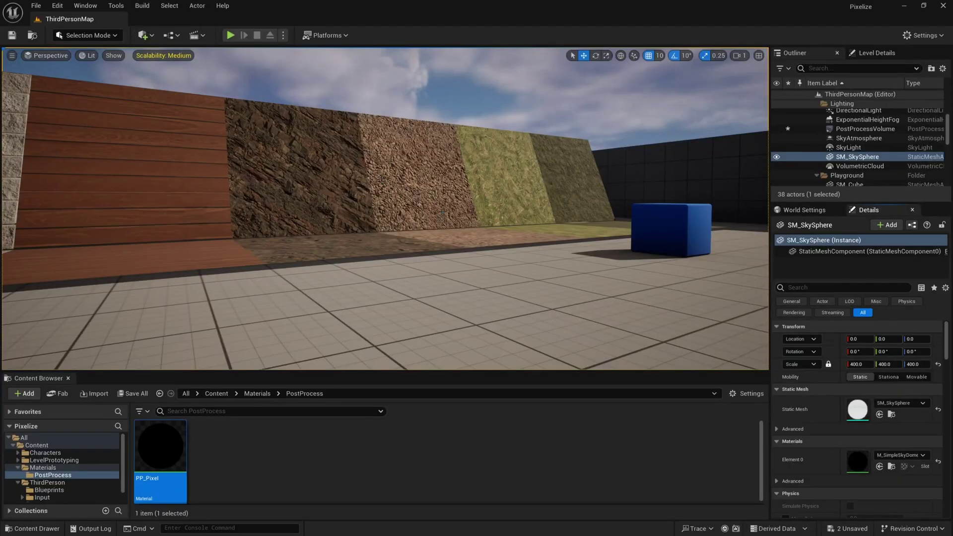
- In the project settings, search for "custom depth" and set Custom Depth-Stencil Pass to Enabled with Stencil
key("s")
right_click_drag(442, 212, 472, 213)
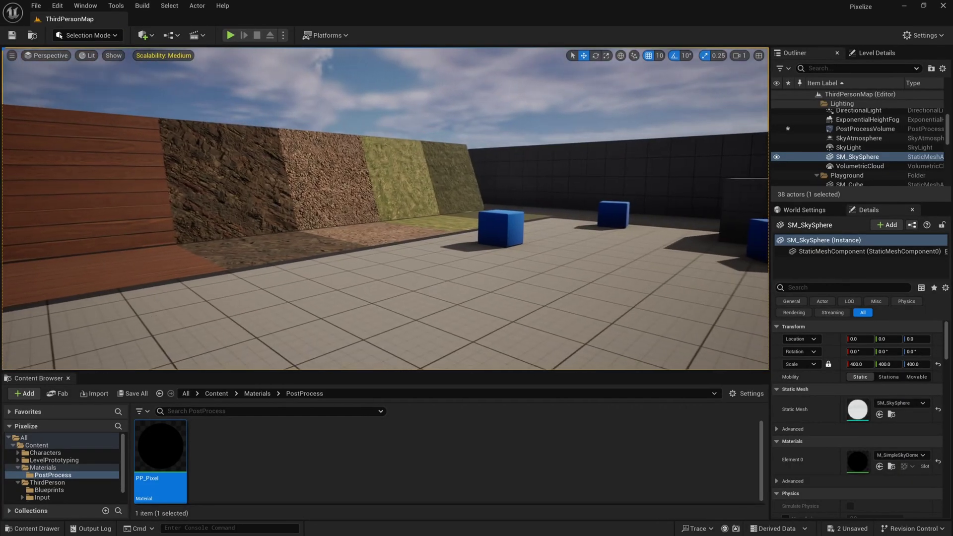
left_click(58, 6)
left_click(95, 156)
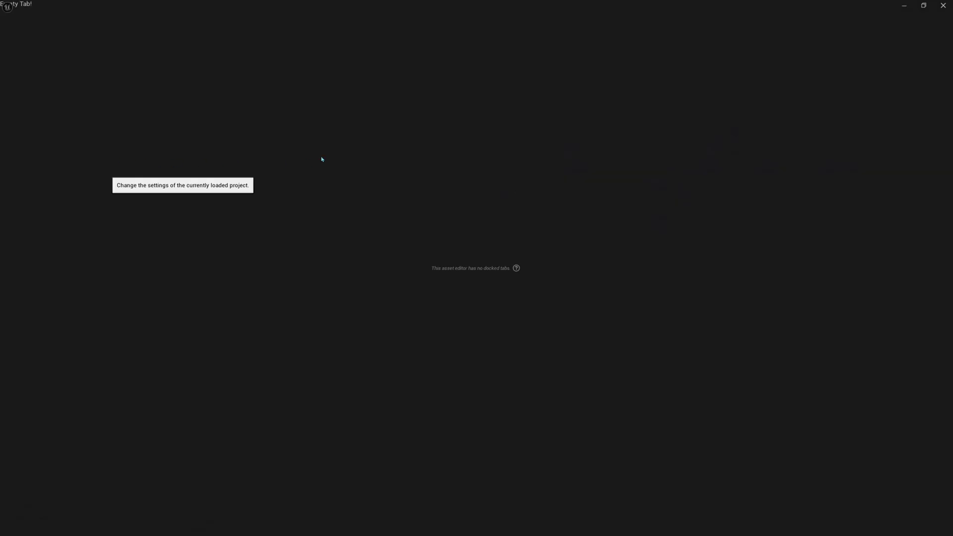
left_click(369, 32)
type("cus")
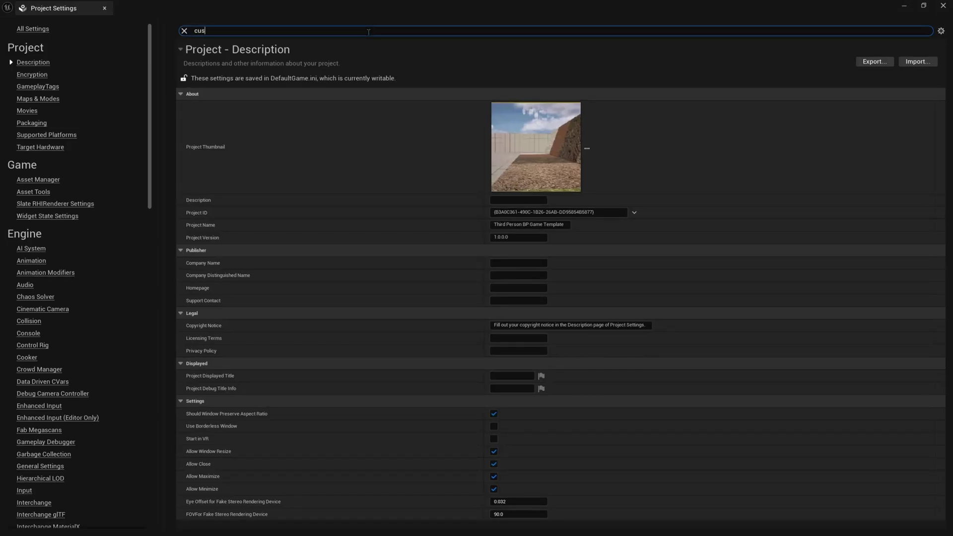
type("tom depth")
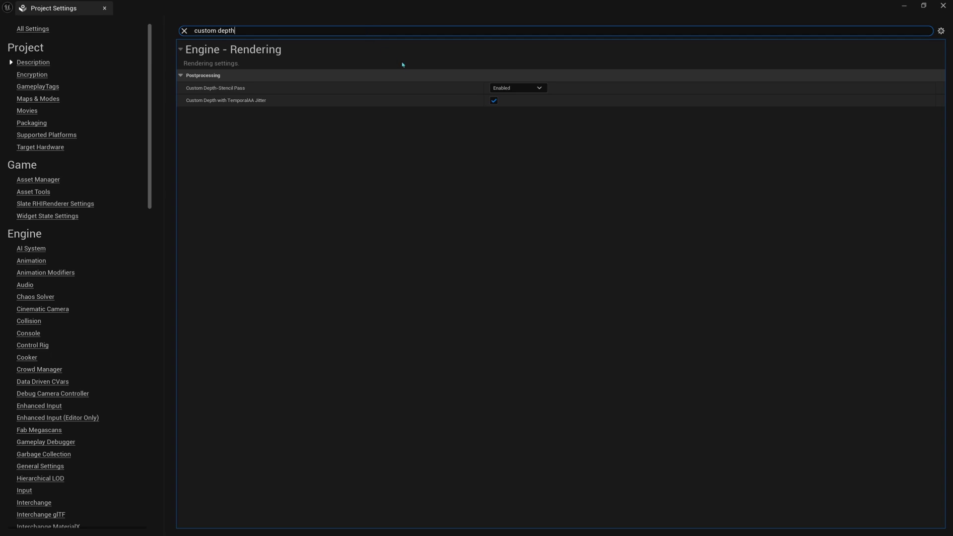
left_click(240, 89)
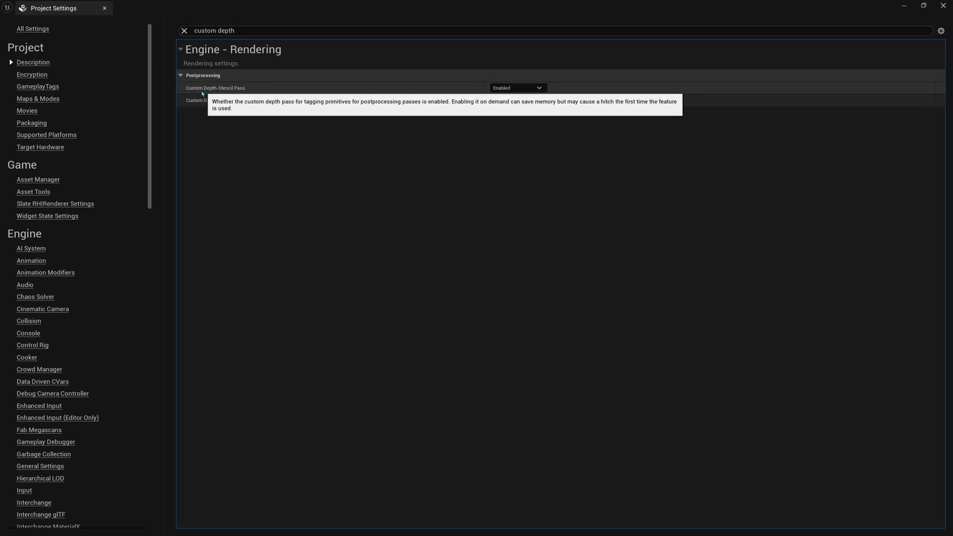
left_click(540, 89)
left_click(507, 123)
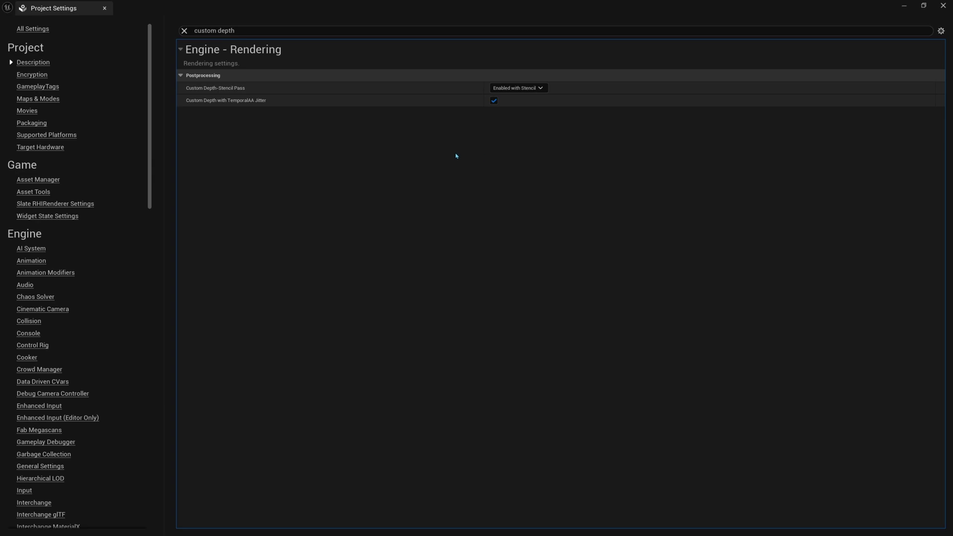
left_click(105, 8)
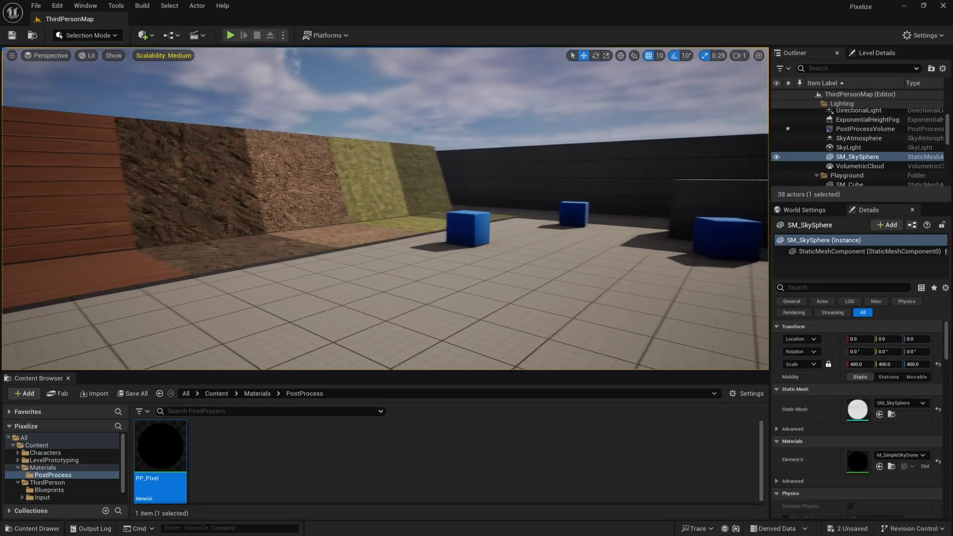
- Create a material instance of PP_Pixel in the PostProcess folder, keeping the name PP_Pixel_Inst
right_click(168, 463)
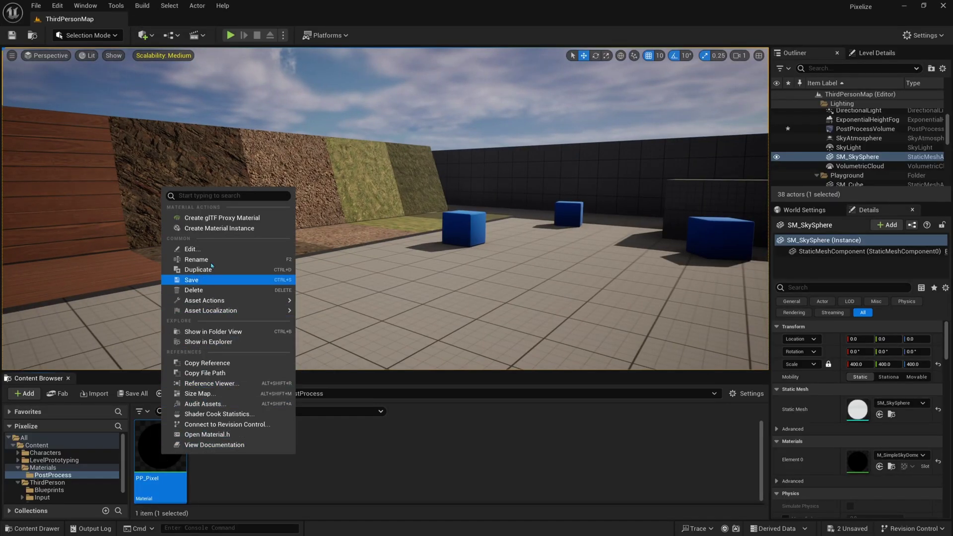
left_click(209, 230)
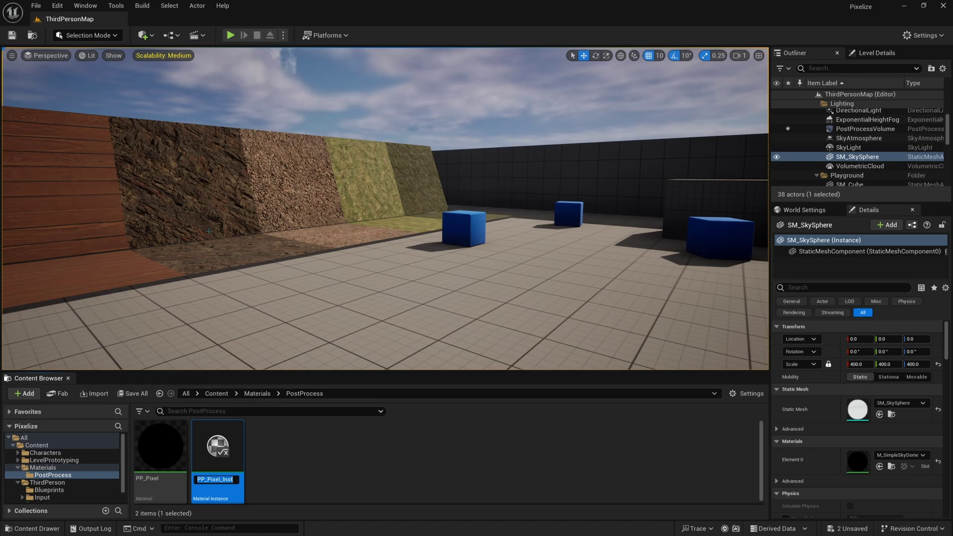
key("Return")
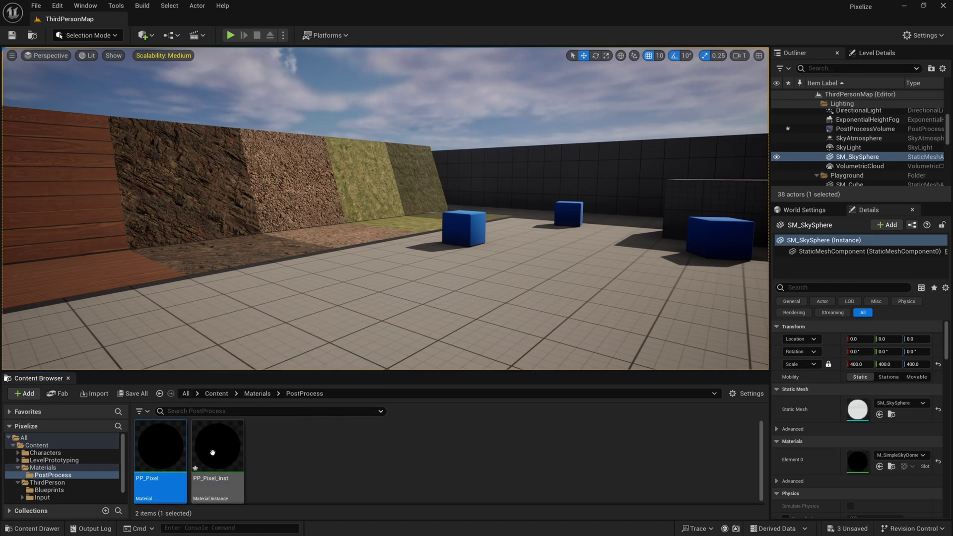
left_click(170, 454)
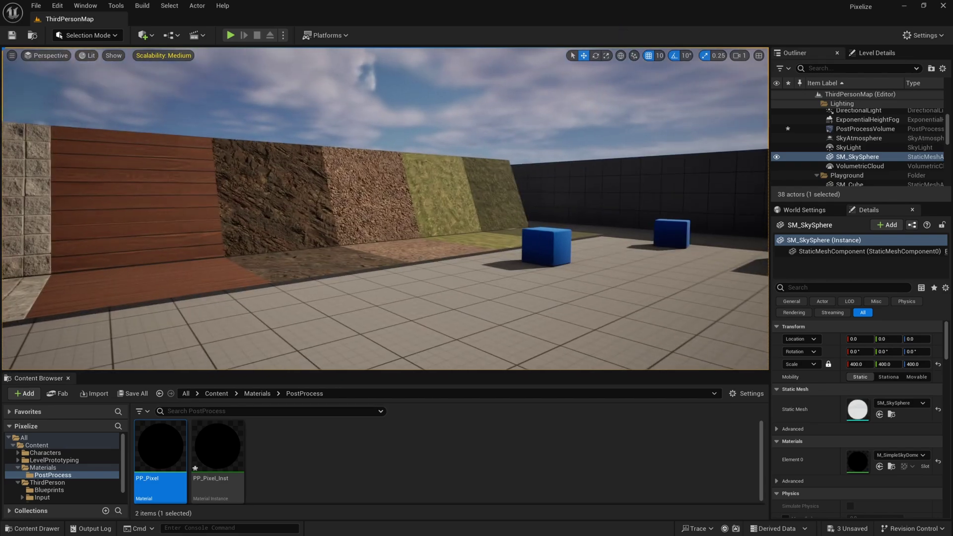
- Select the level's PostProcessVolume, look through the placeable volume types, and inspect the volume's Infinite Extent (Unbound) setting
left_click(855, 130)
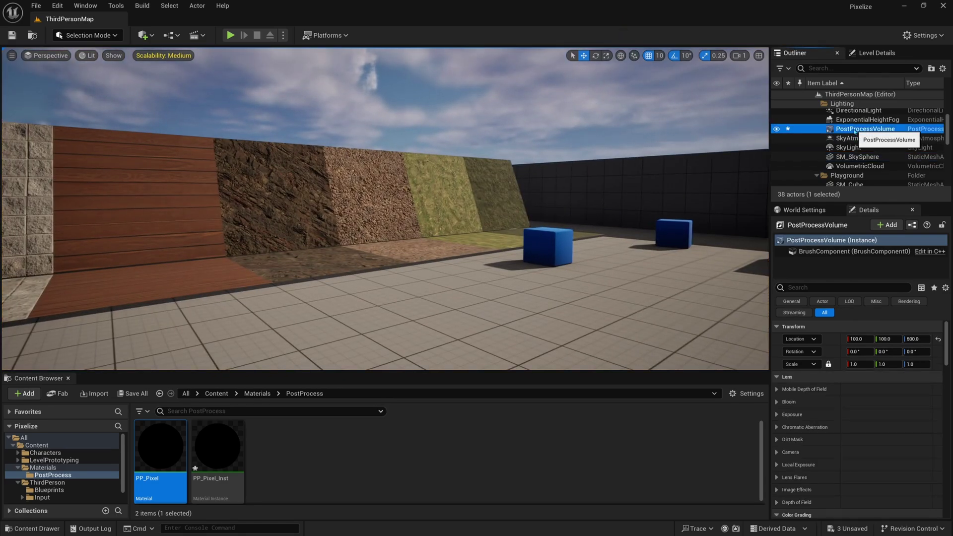
left_click(146, 37)
mouse_move(187, 188)
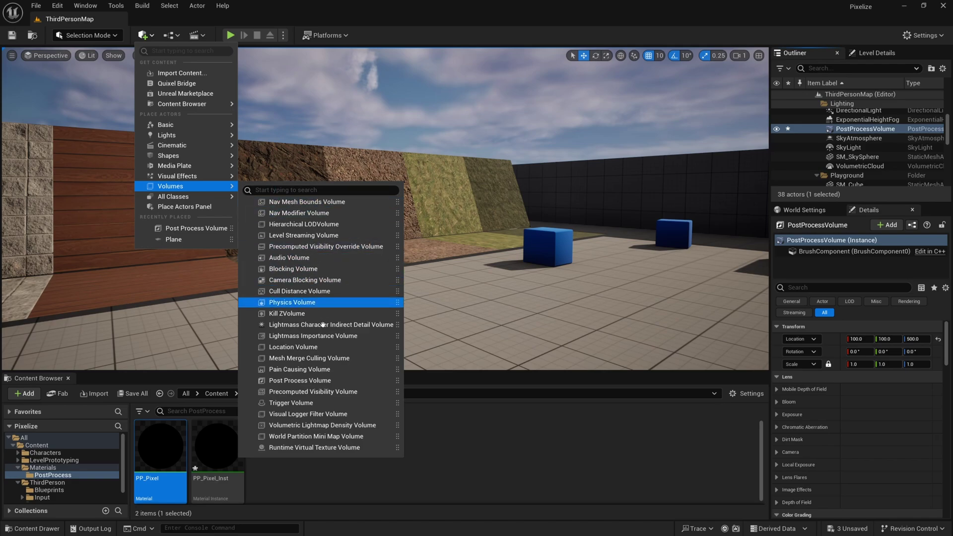
left_click(792, 289)
type("infi")
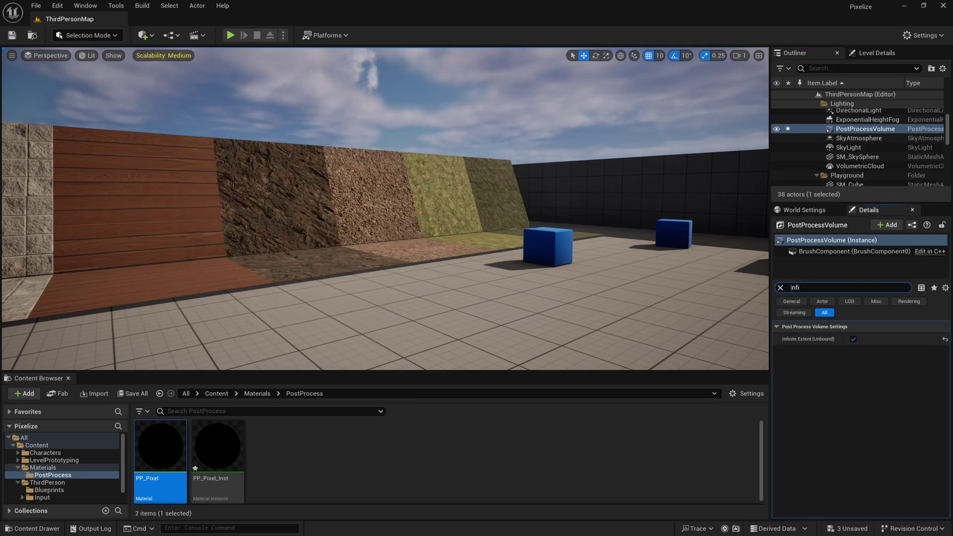
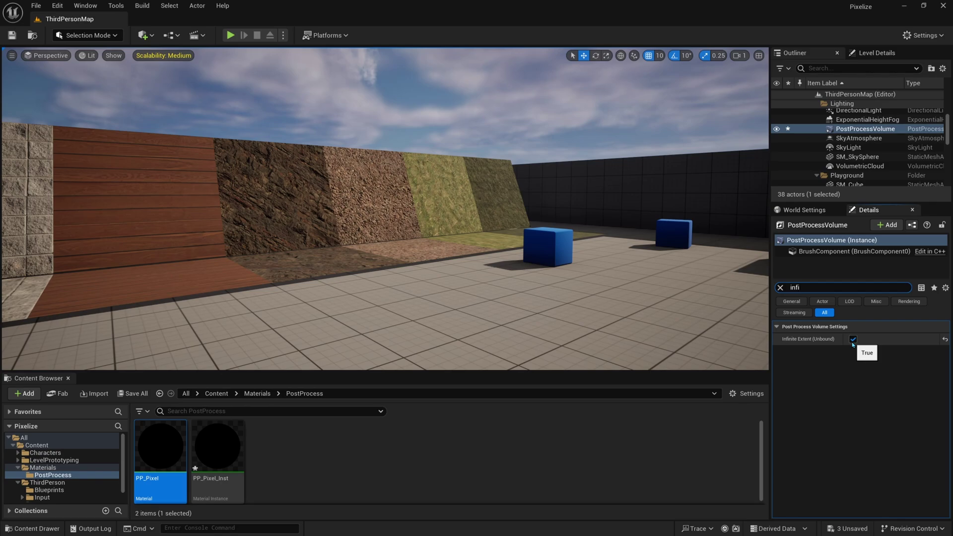
right_click_drag(481, 235, 497, 235)
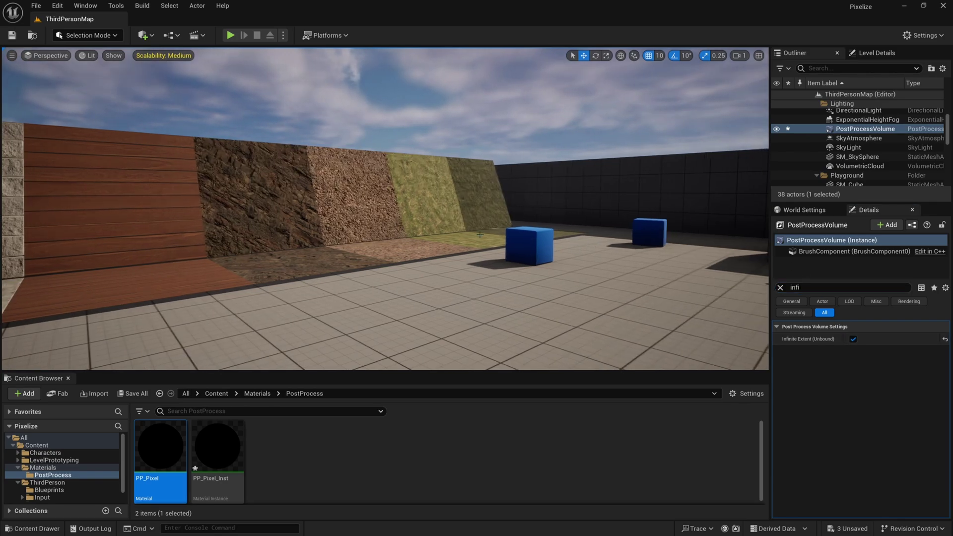
- Find the PostProcessVolume's Post Process Materials and remove the existing element from the array
left_click(781, 289)
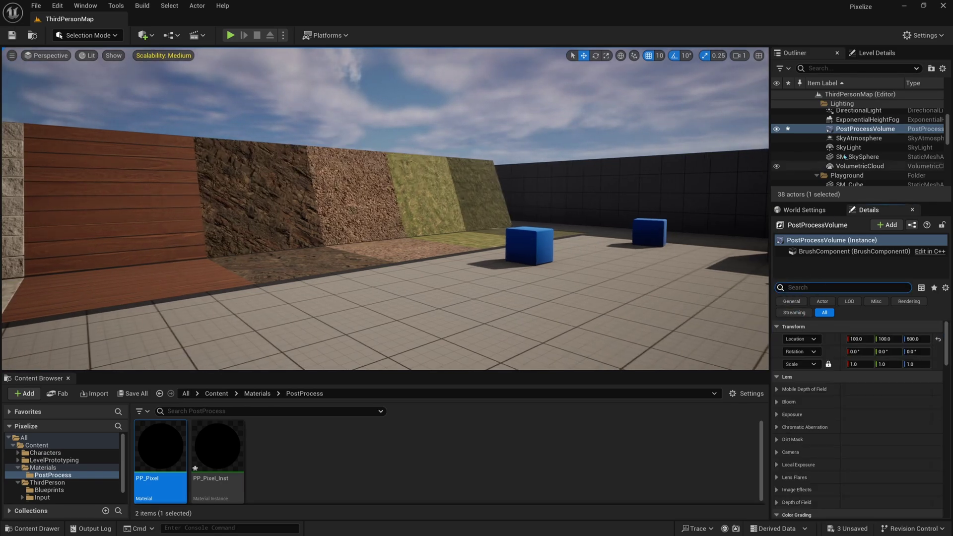
type("mat")
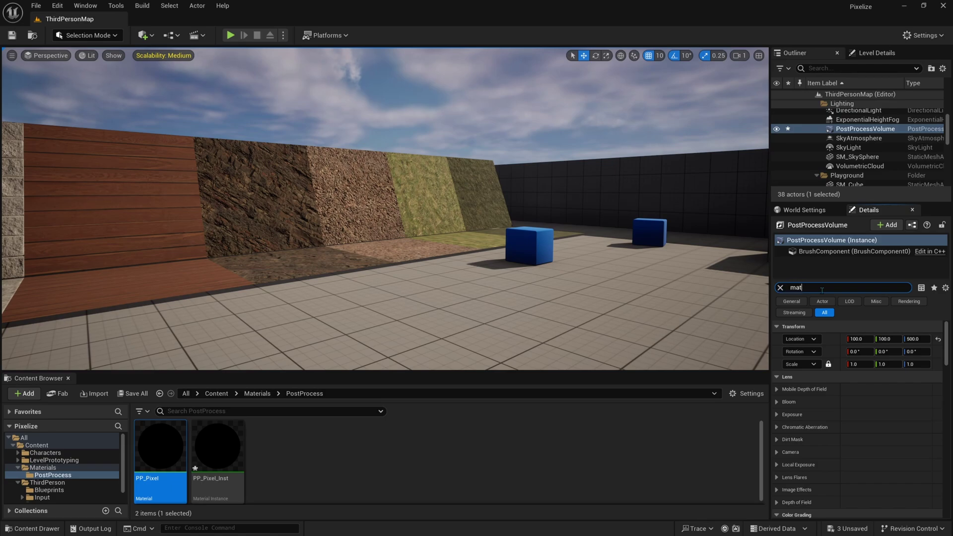
type("e")
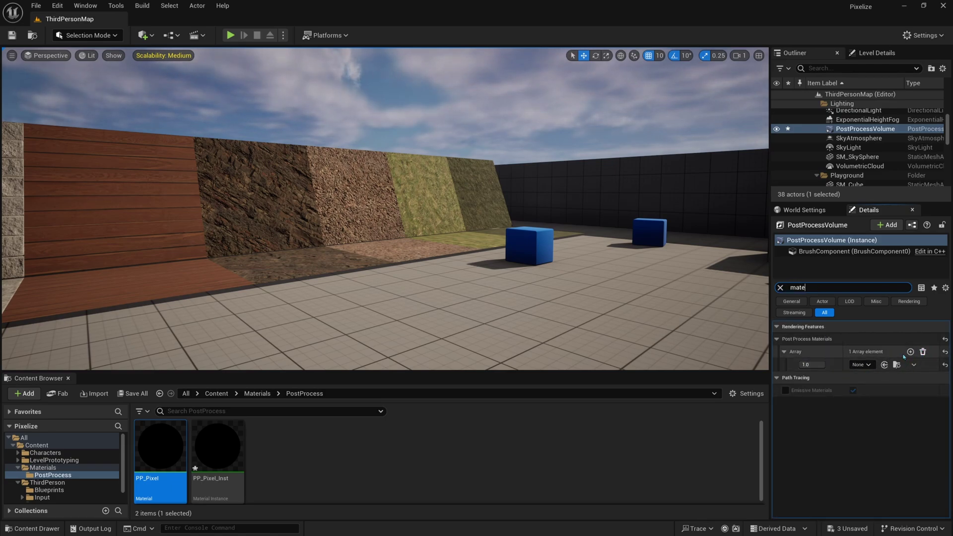
left_click(923, 351)
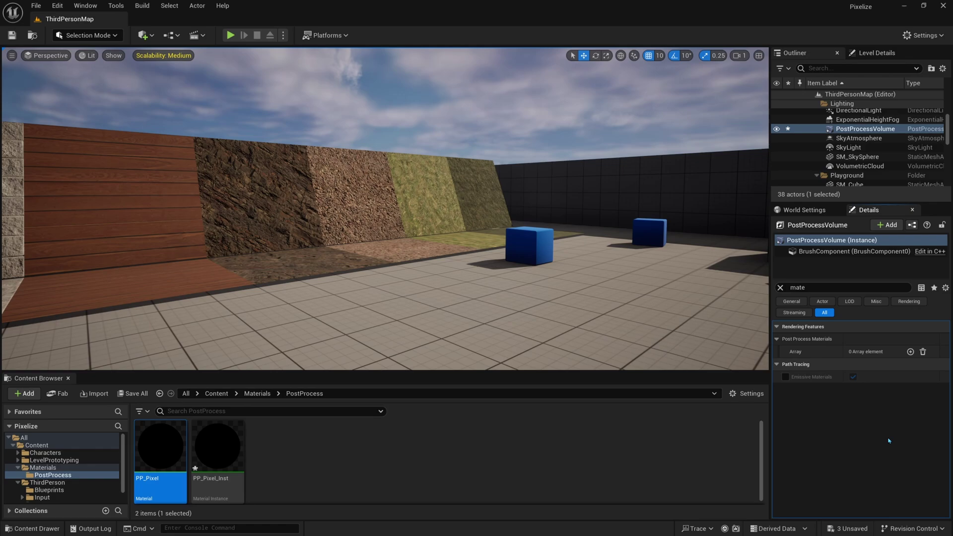
- Add one asset element to the Post Process Materials array and assign PP_Pixel_Inst to it
left_click(911, 352)
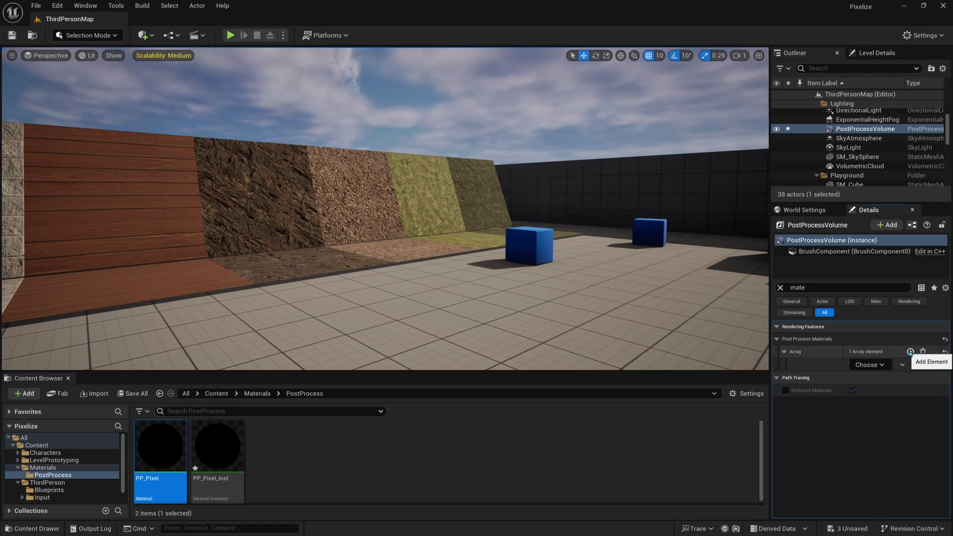
left_click(876, 366)
left_click(883, 380)
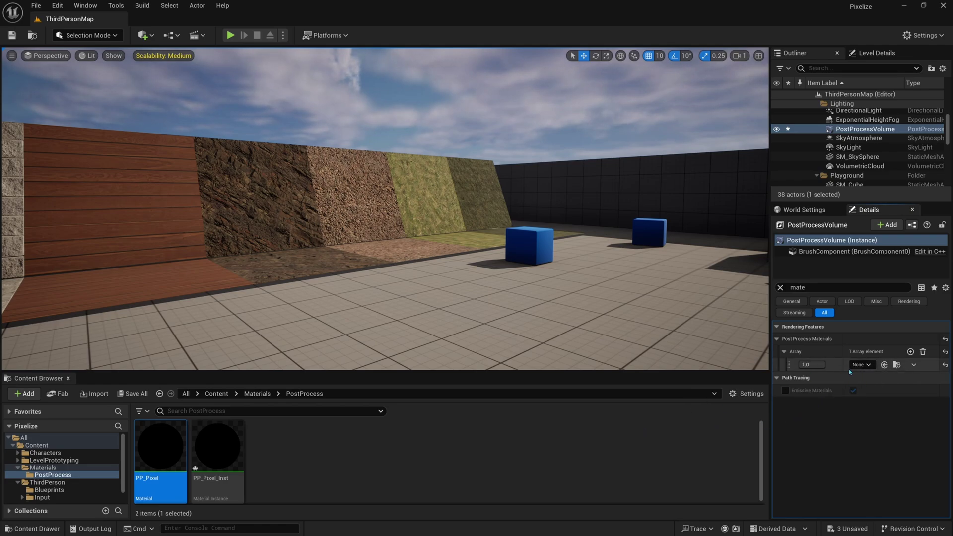
left_click_drag(218, 447, 873, 365)
right_click_drag(342, 191, 331, 200)
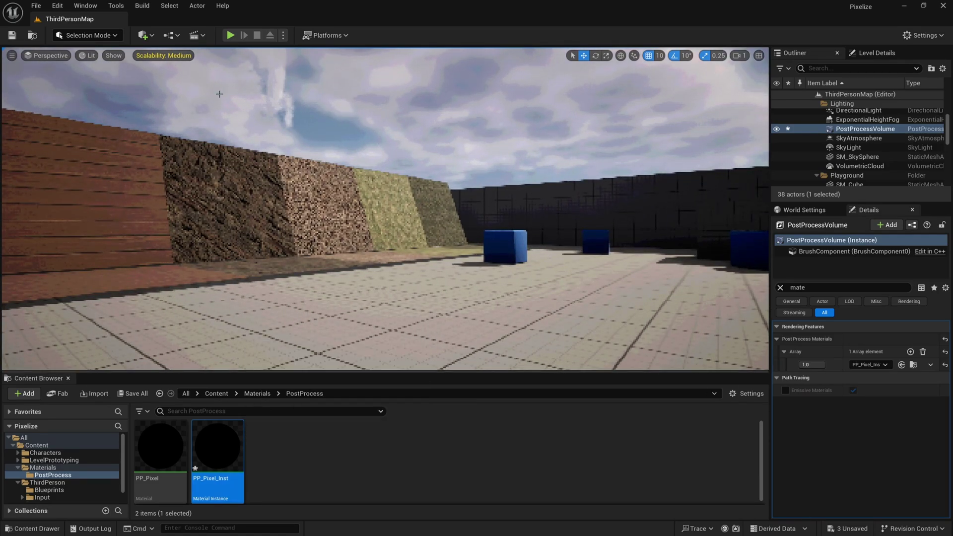
- Play the level in fullscreen and run the character around to inspect the pixelation effect
left_click(230, 35)
key("d")
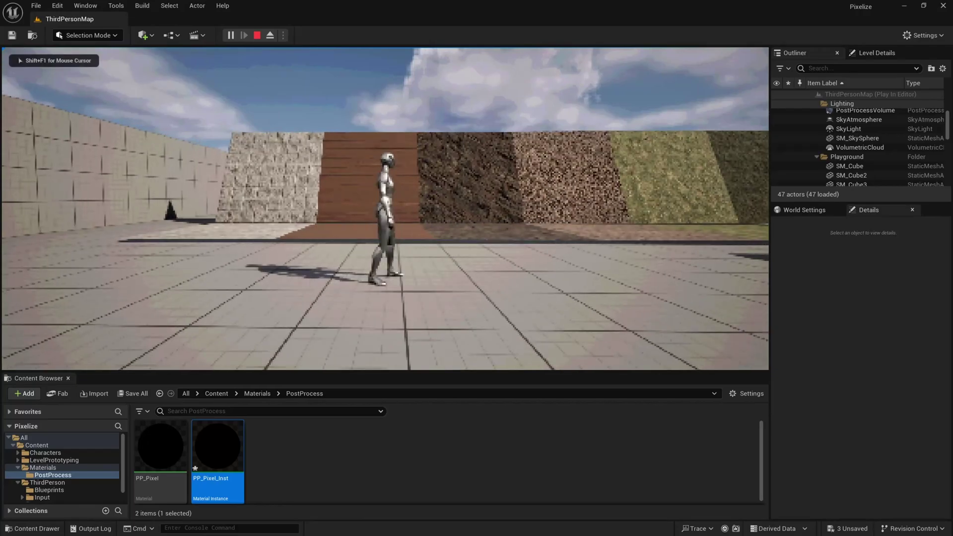
key("F11")
key("d")
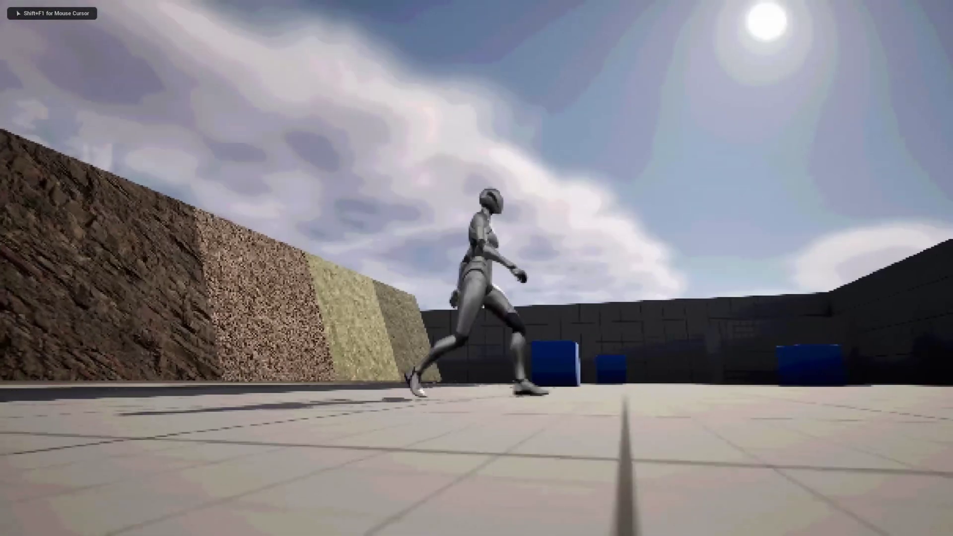
key("s")
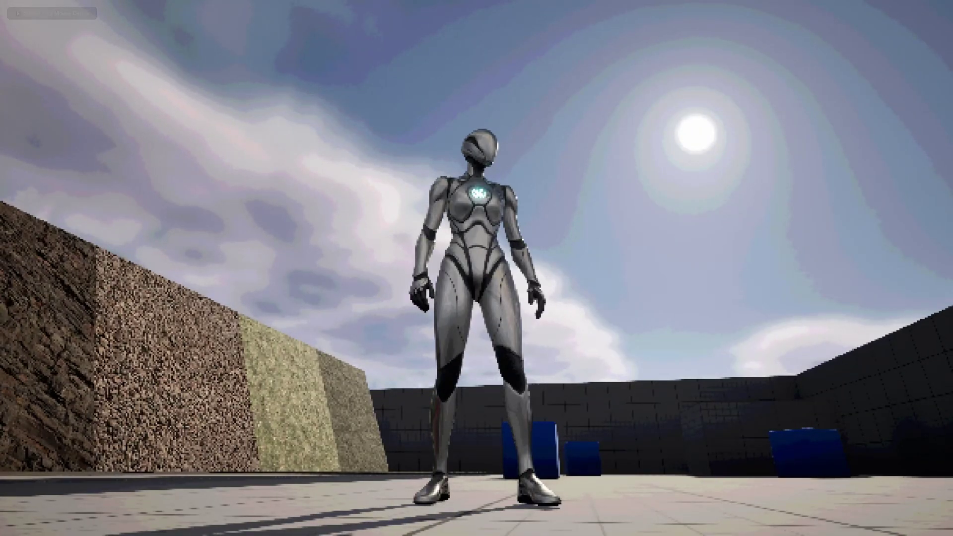
key("w")
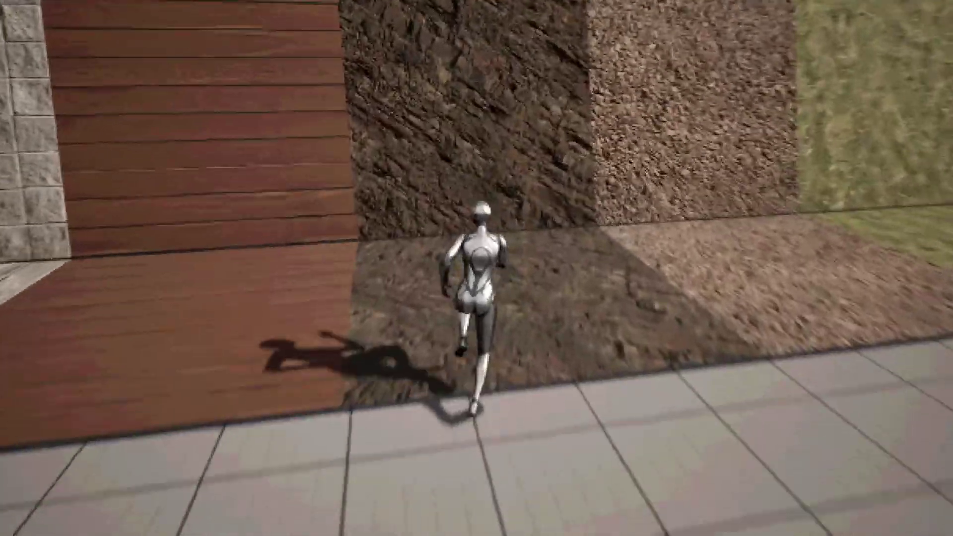
- Run the character along the textured walls to inspect the pixelation, stop the play session and restore the full editor layout
key("a")
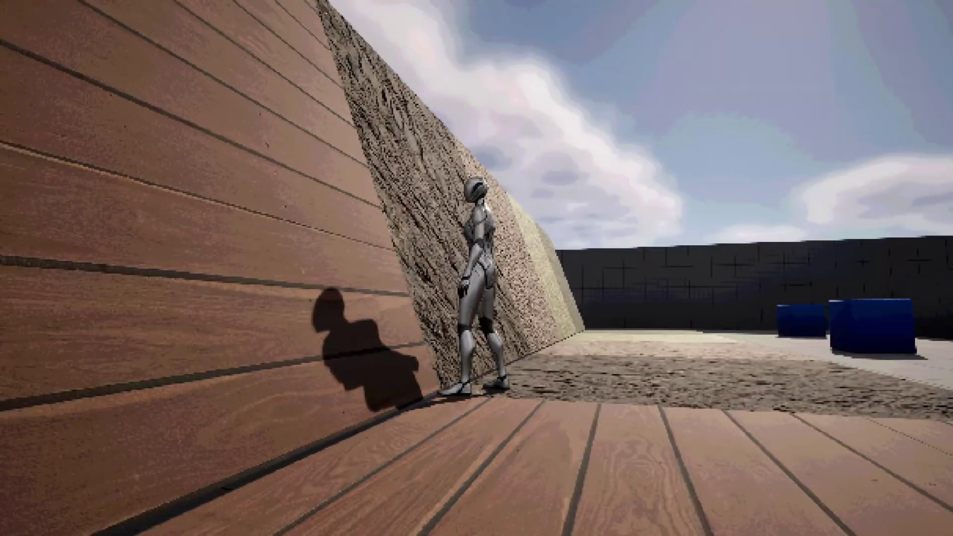
key("d")
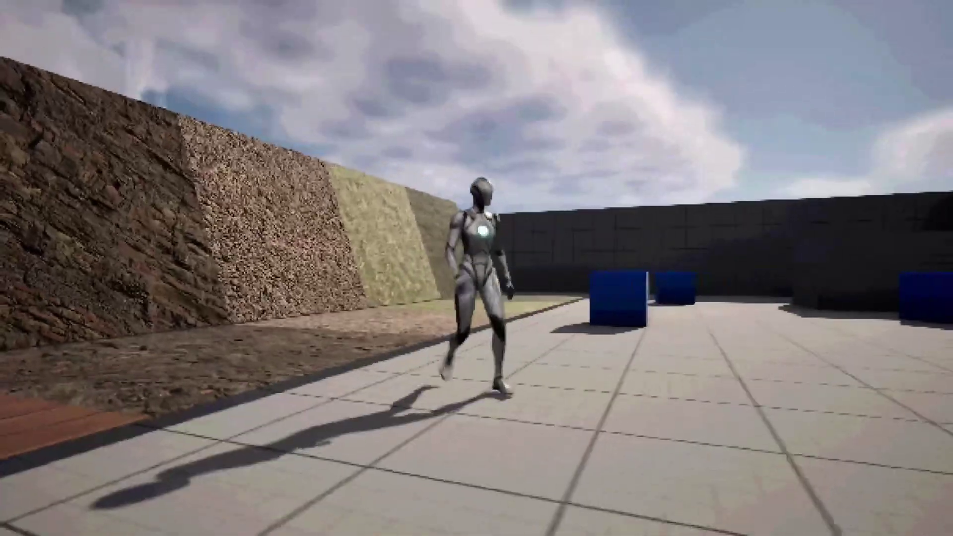
key("a")
key("w")
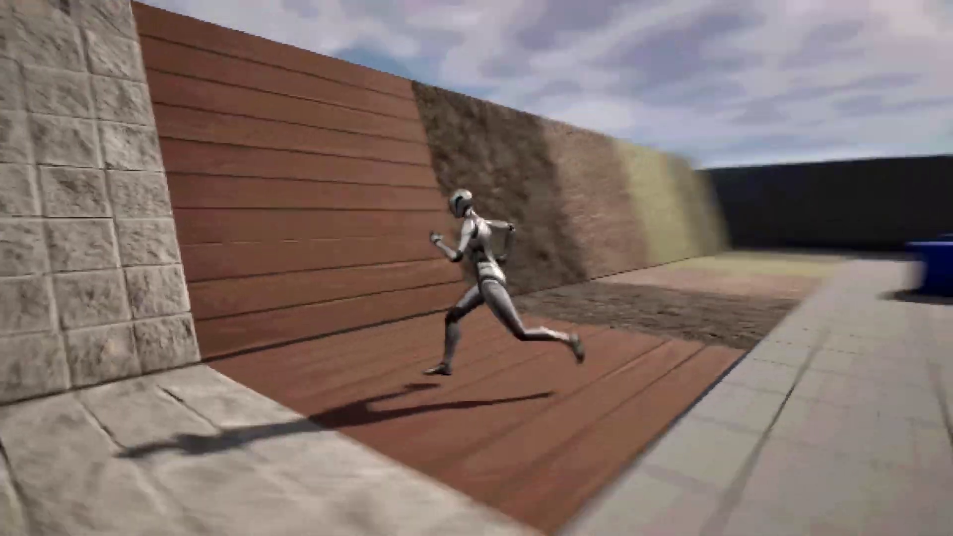
key("w")
key("d")
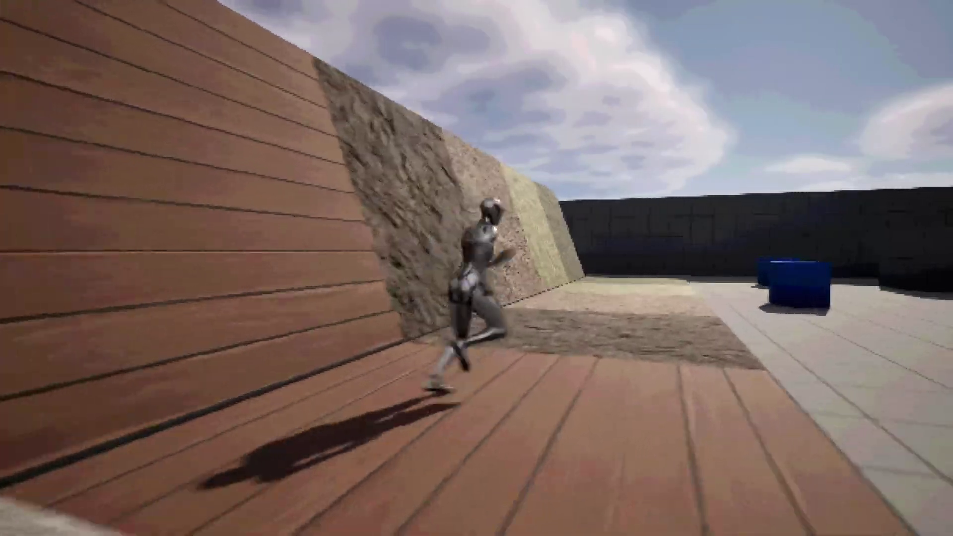
key("s")
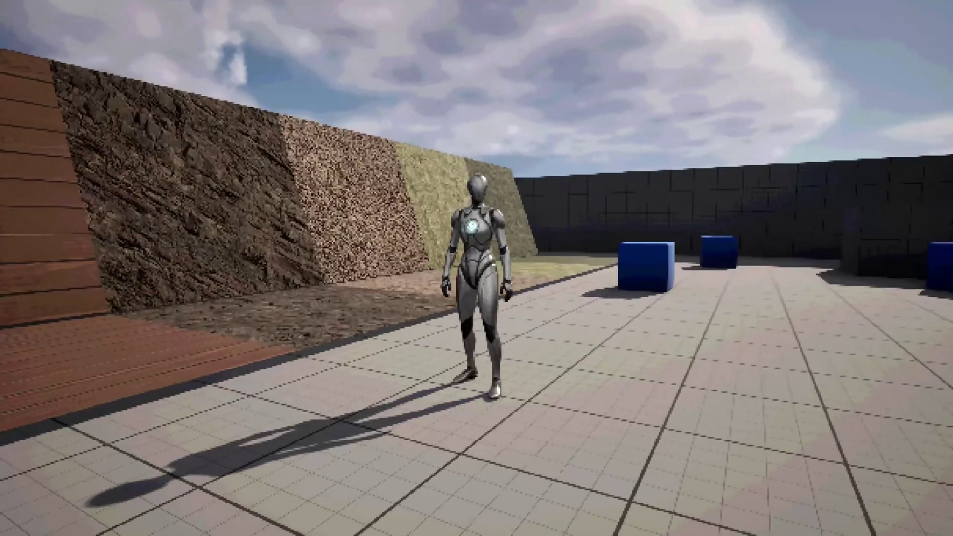
key("Escape")
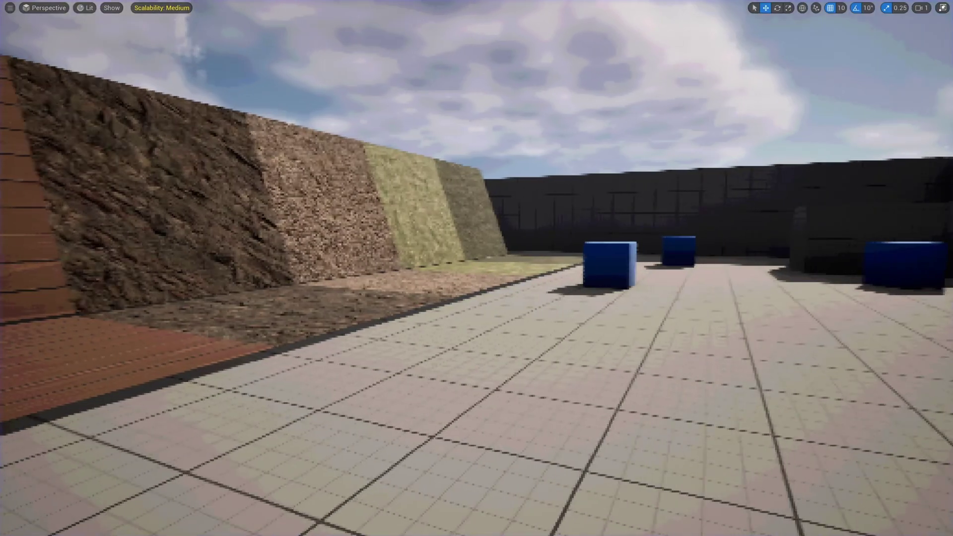
key("F11")
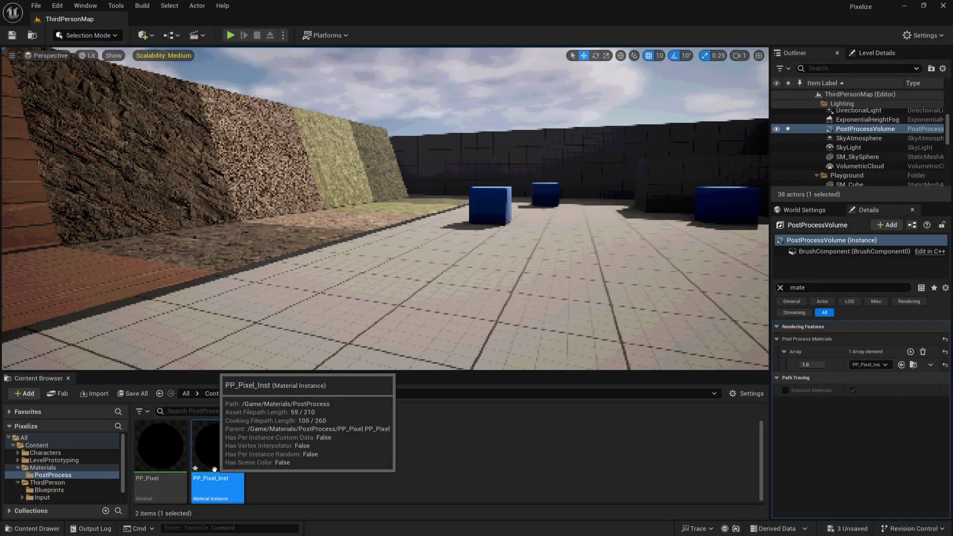
- Resize the PP_Pixel_Inst editor window and place it beside the textured walls over the fullscreen level viewport
left_click_drag(951, 102, 551, 88)
left_click_drag(707, 308, 707, 439)
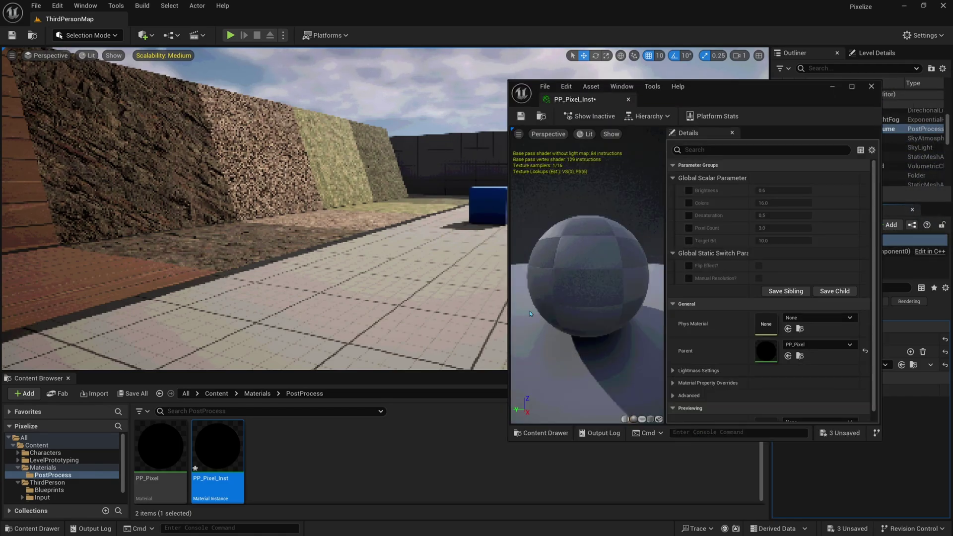
key("F11")
right_click_drag(368, 225, 390, 228)
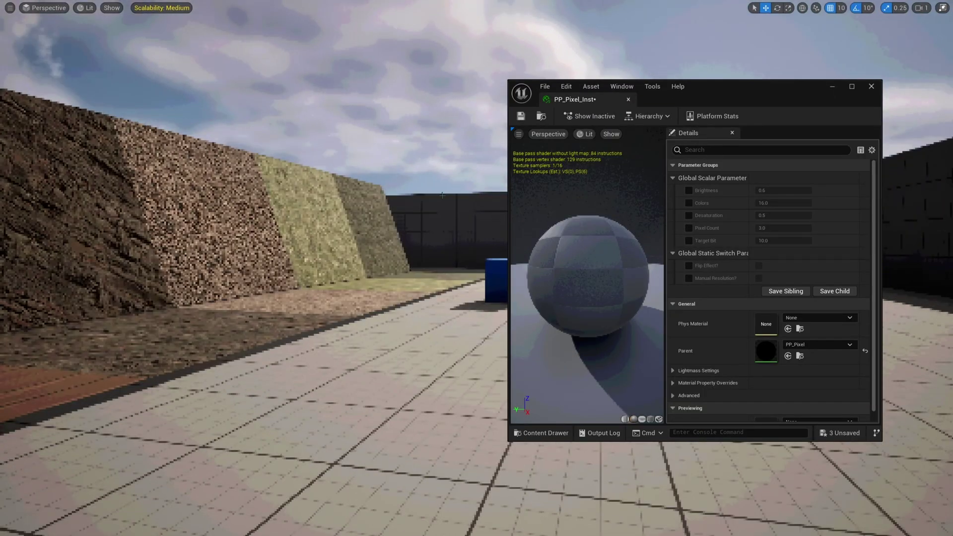
left_click_drag(728, 95, 789, 92)
- Enable the overrides for Brightness, Colors, Desaturation, Pixel Count, Target Bit, Flip Effect? and Manual Resolution? in PP_Pixel_Inst
left_click(750, 187)
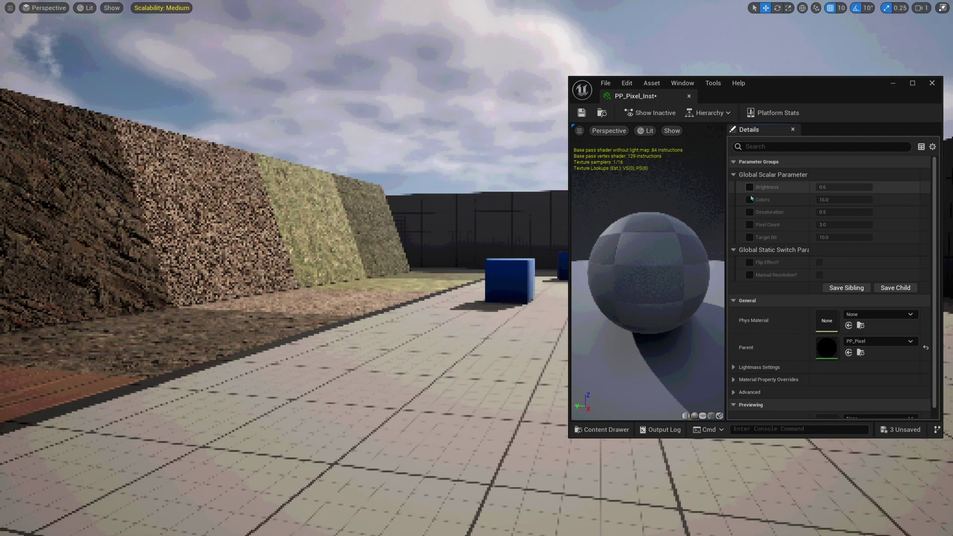
left_click(749, 200)
left_click(750, 212)
left_click(750, 224)
left_click(750, 238)
left_click(750, 262)
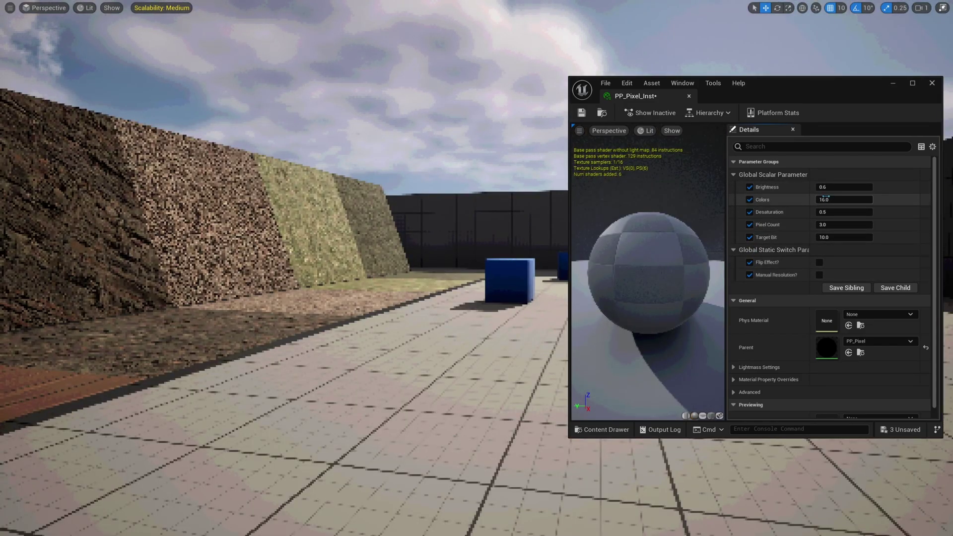
- Try Brightness values of 0.2 and 0.9 on the material instance, and set it back to 0.6
left_click(841, 188)
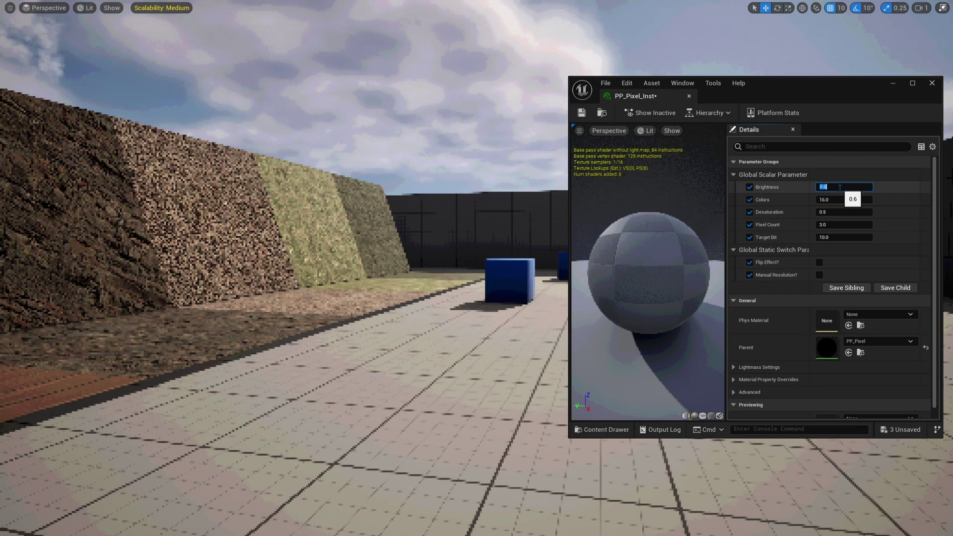
type(".2")
key("Return")
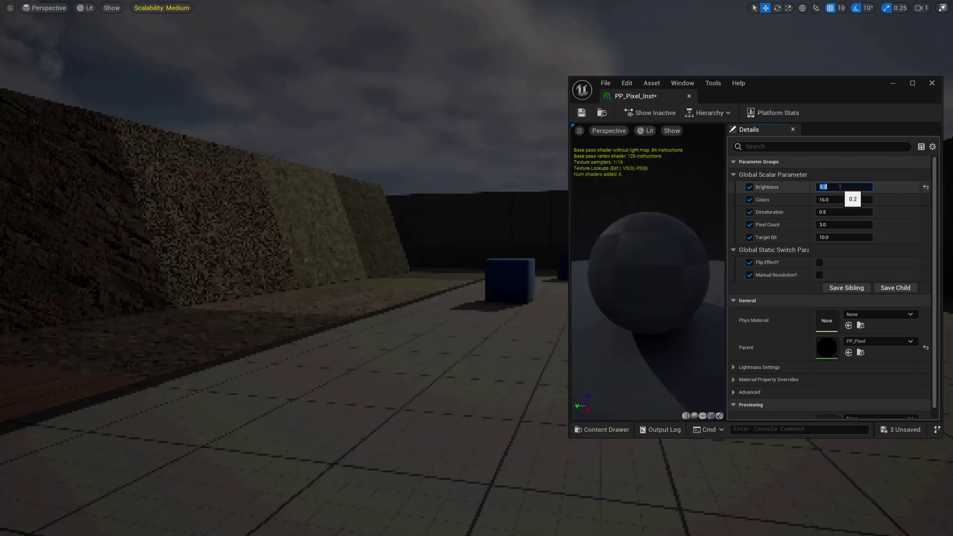
key("Return")
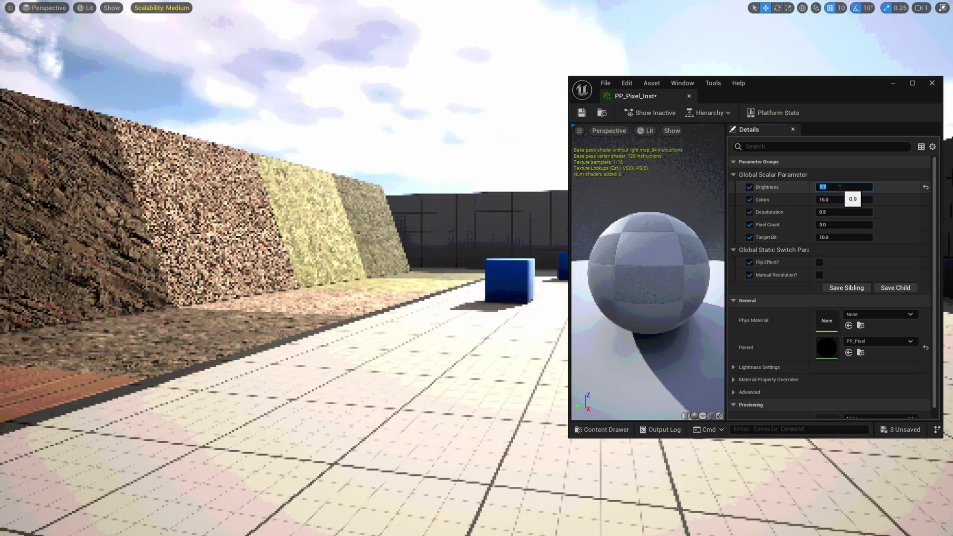
type("0.6")
key("Return")
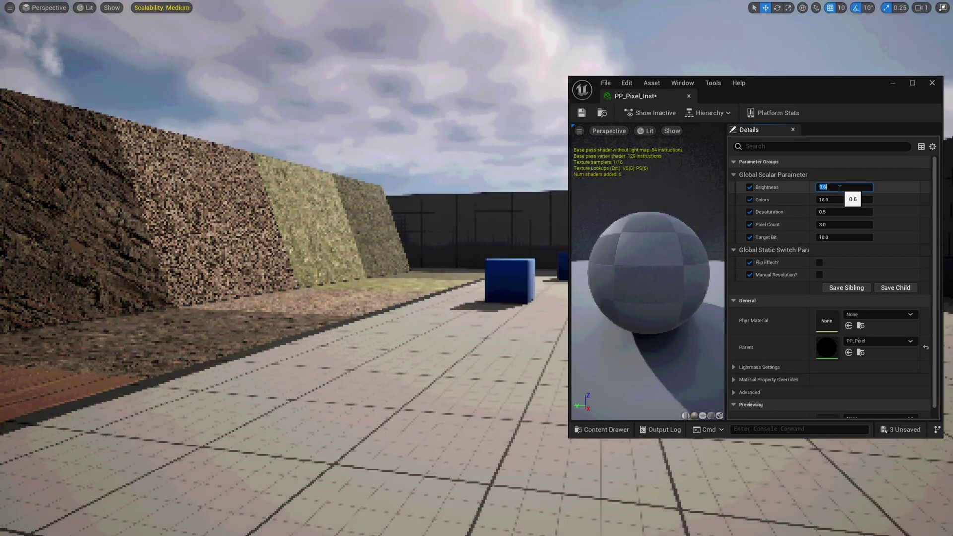
left_click(769, 200)
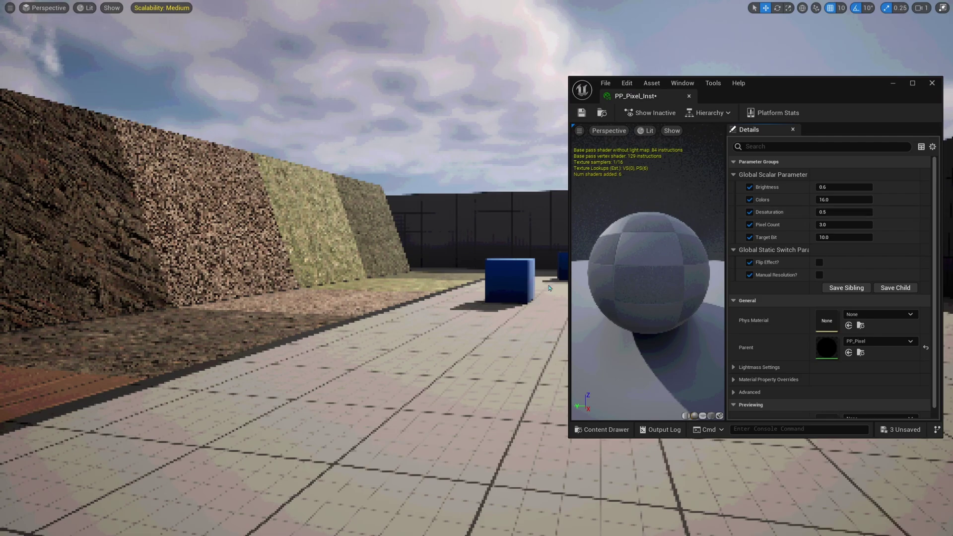
- Lower the Colors parameter to about 7.64 and examine the posterization on the wooden and rock walls
right_click_drag(392, 362, 362, 368)
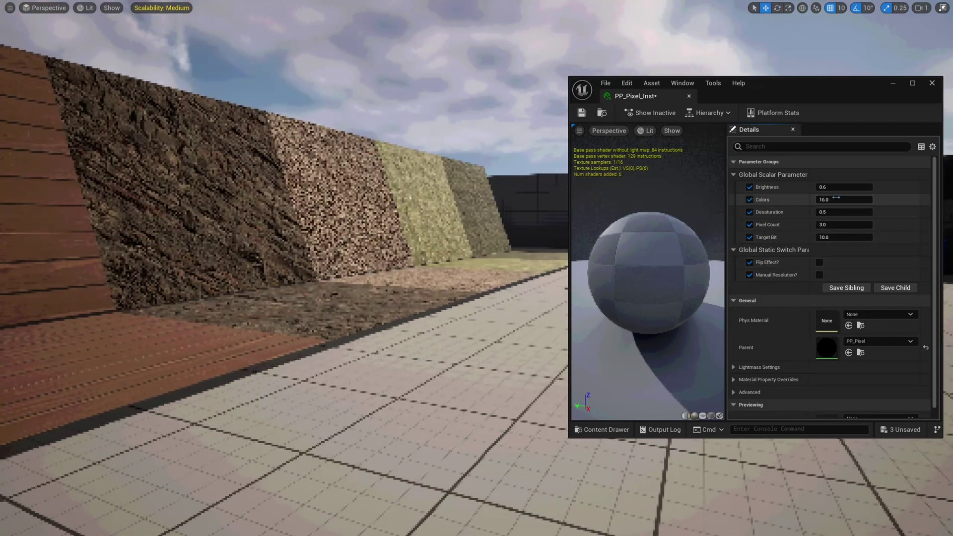
left_click_drag(839, 199, 765, 200)
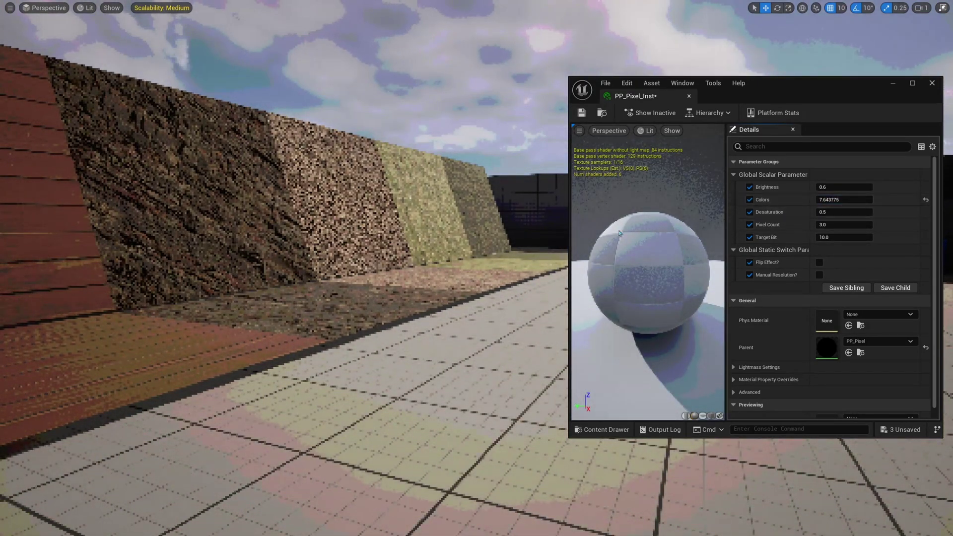
right_click_drag(422, 298, 335, 298)
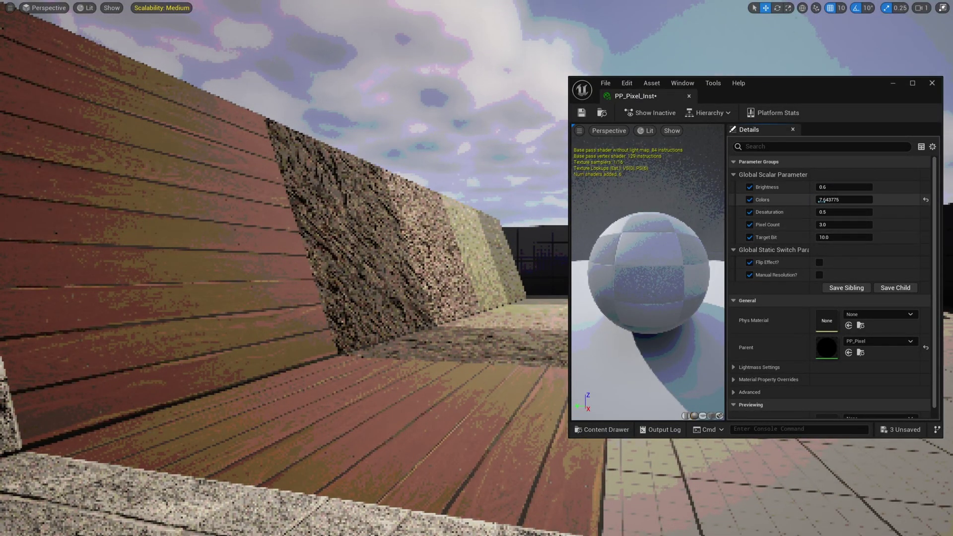
right_click_drag(317, 288, 303, 289)
key("a")
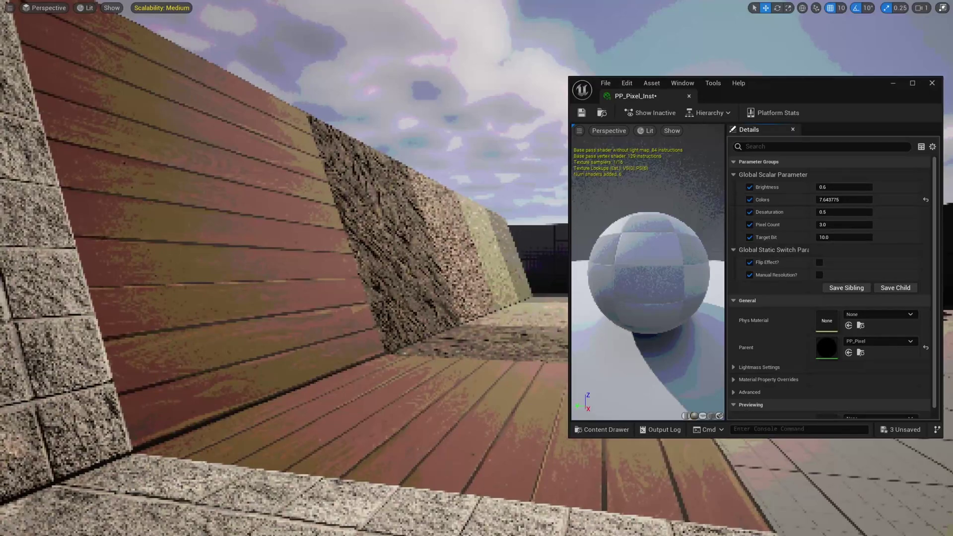
key("w")
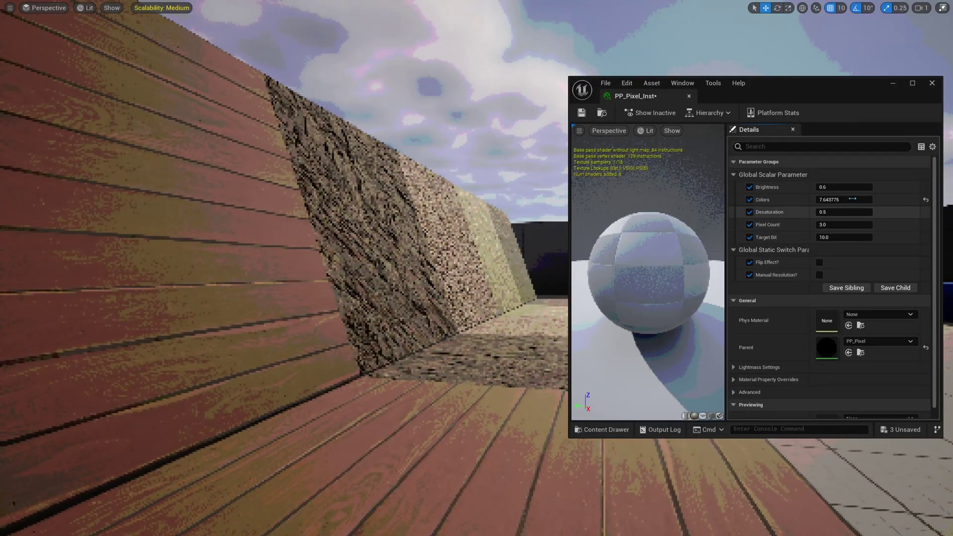
- Try Colors values of about 3.63 and 6.94 while viewing the wooden wall up close
left_click_drag(845, 199, 795, 200)
key("d")
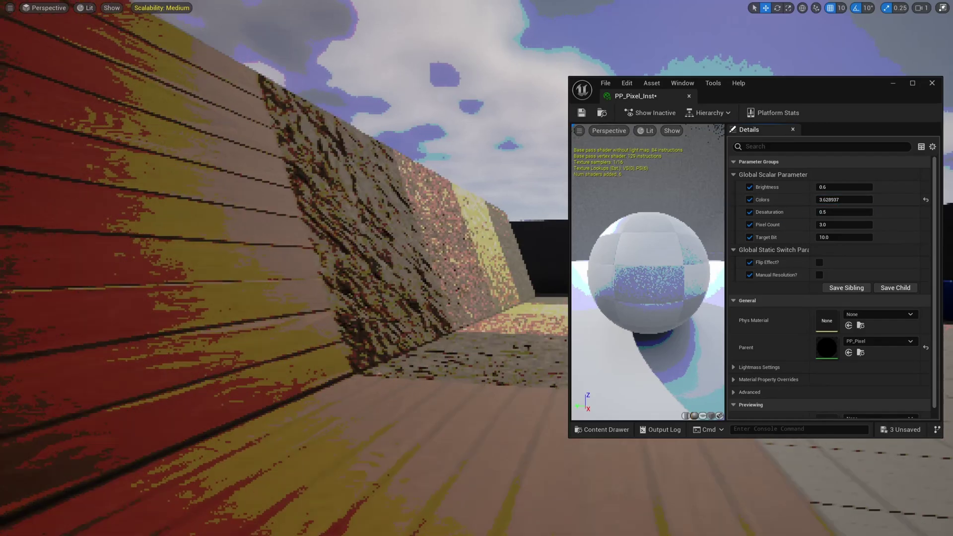
right_click_drag(496, 238, 475, 229)
key("s")
key("a")
mouse_move(843, 200)
left_mouse_down()
mouse_move(832, 199)
mouse_move(886, 200)
mouse_move(836, 200)
left_mouse_up()
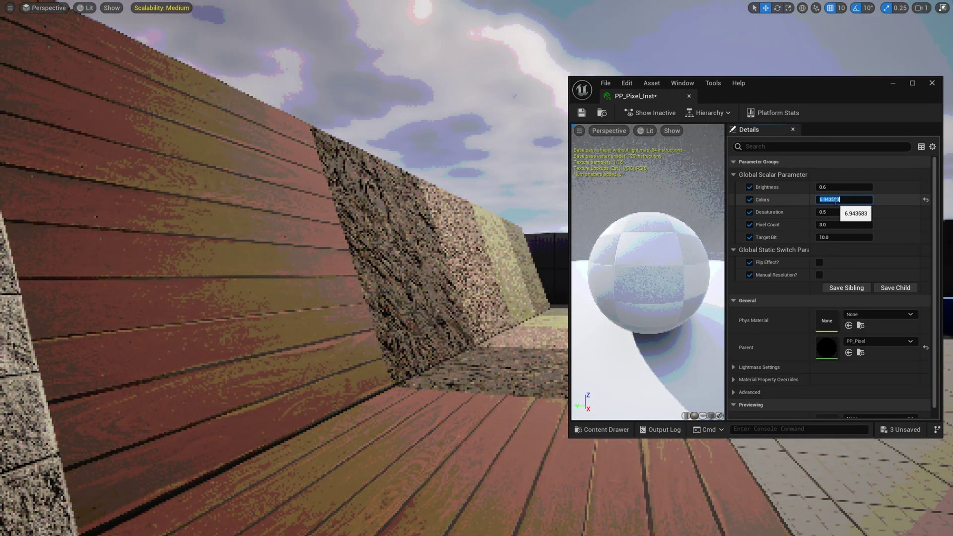
- Try Colors at 8 and 16, set it to 24, and look over the walls and blue cubes
type("8")
key("Return")
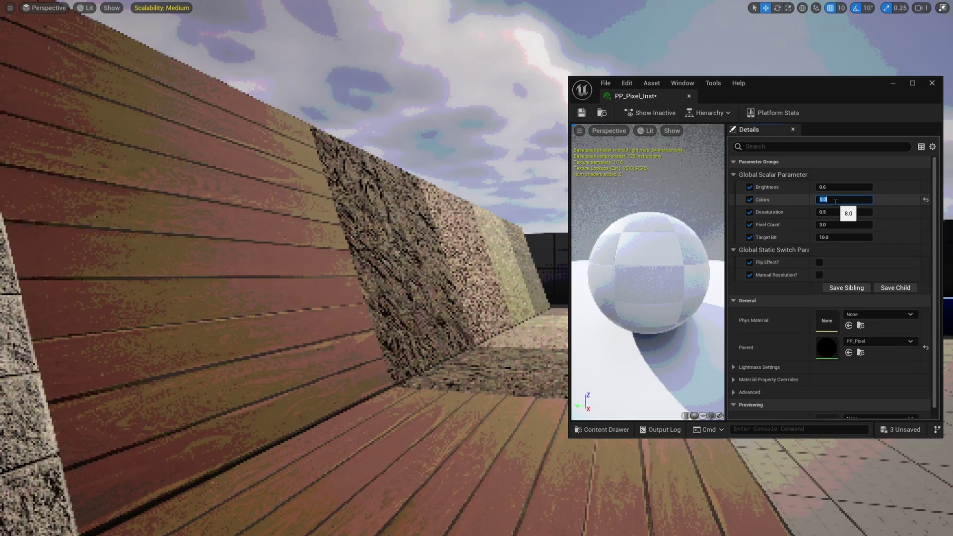
type("16")
key("Return")
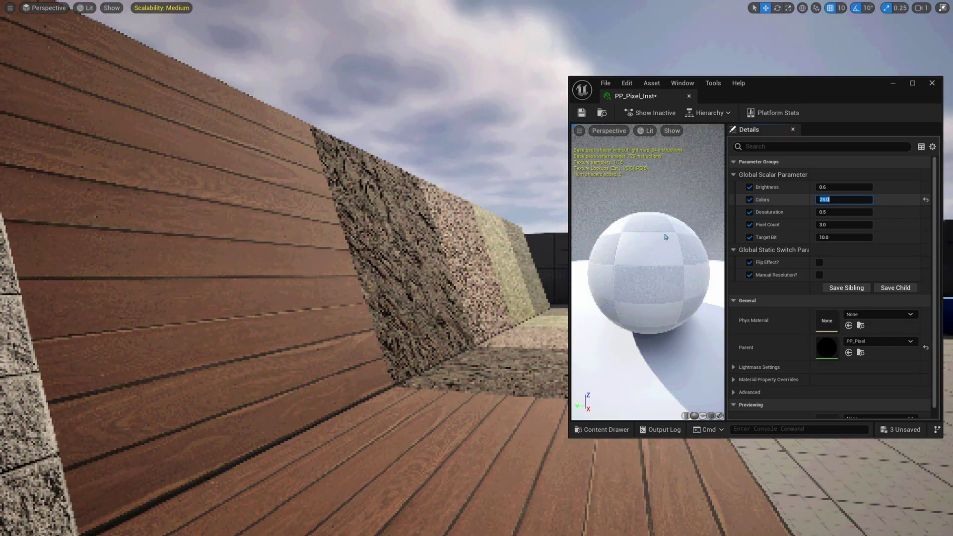
key("d")
right_click_drag(502, 258, 537, 258)
key("d")
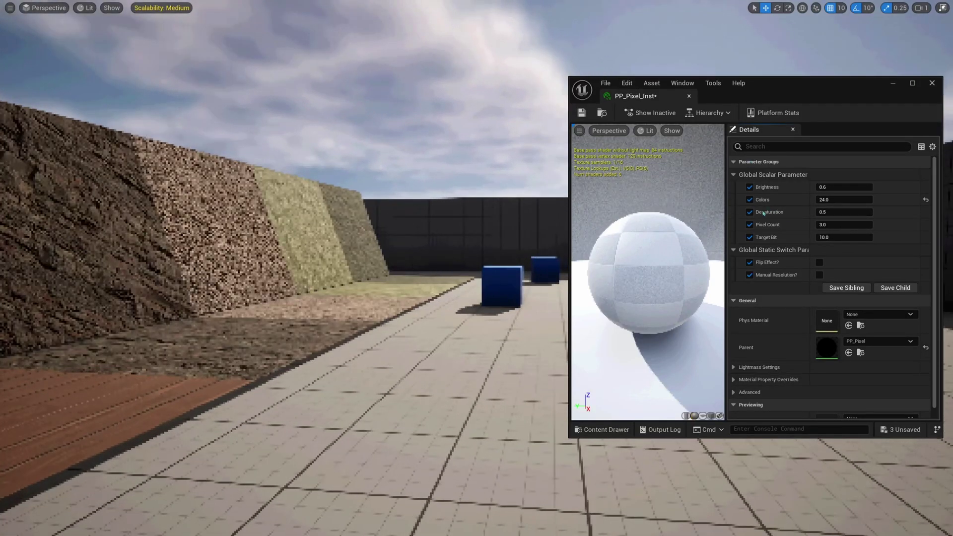
- Check the Desaturation parameter and try Pixel Count values of 6 and 10 to compare the pixel size in the scene
left_click(848, 212)
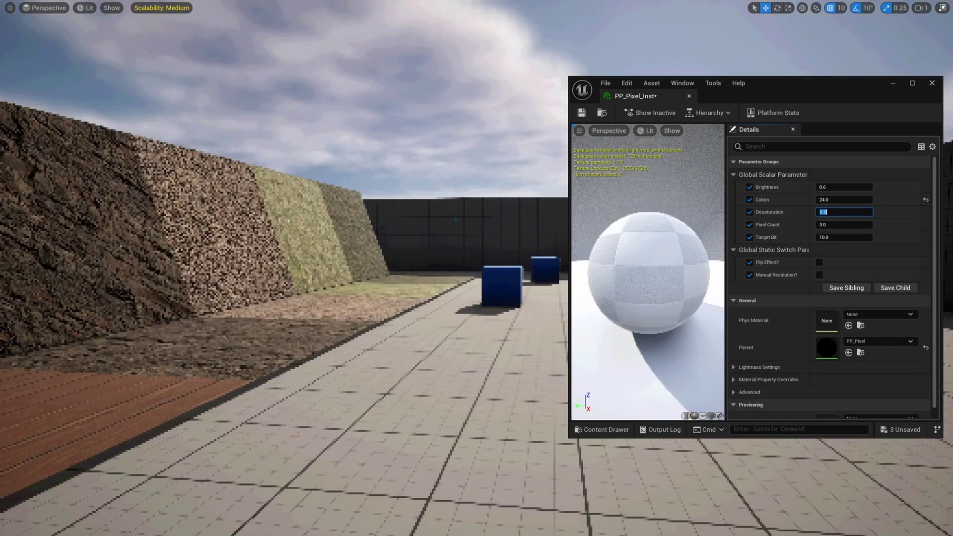
mouse_move(436, 244)
right_mouse_down()
mouse_move(422, 246)
mouse_move(432, 243)
right_mouse_up()
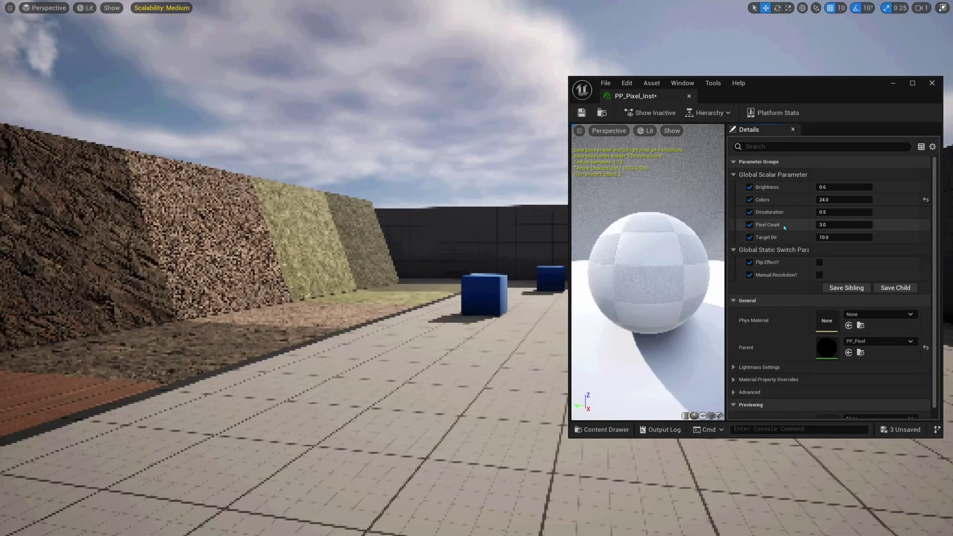
left_click(842, 224)
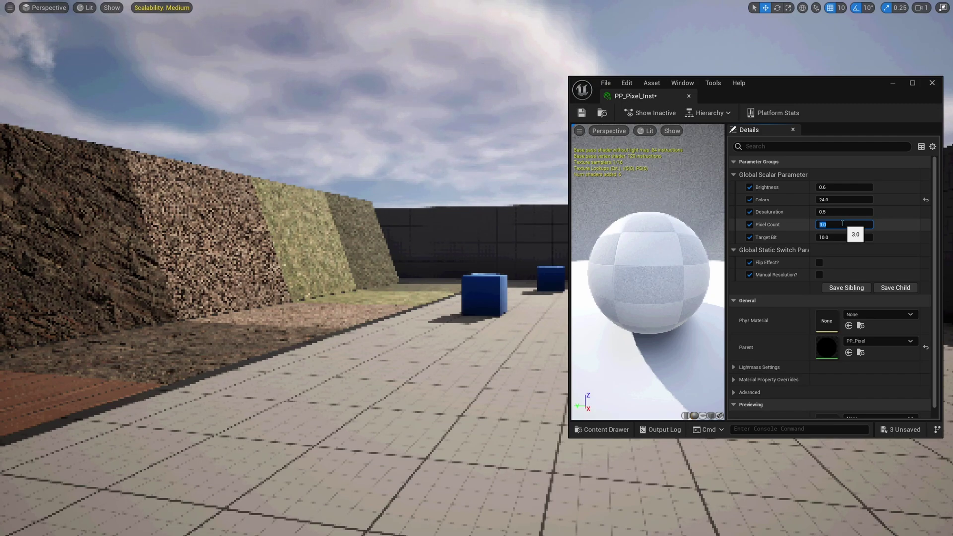
type("6")
key("Return")
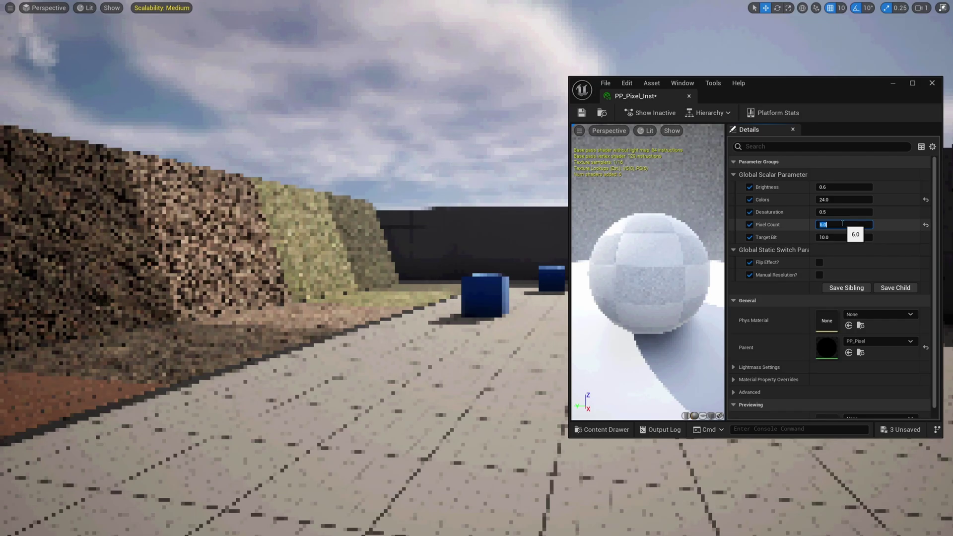
type("10")
key("Return")
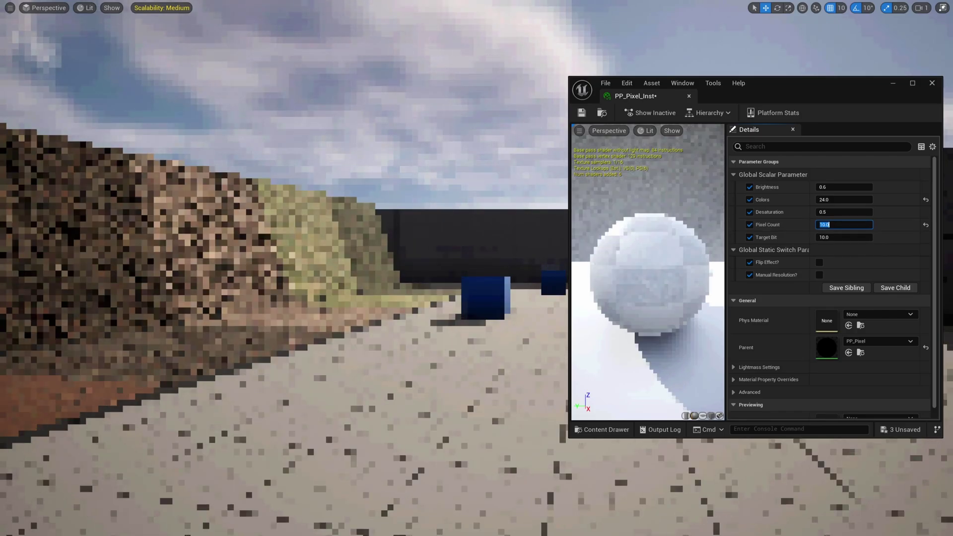
right_click_drag(468, 150, 469, 216)
- Set Pixel Count to 4 and look along the textured walls to check the effect
left_click(835, 226)
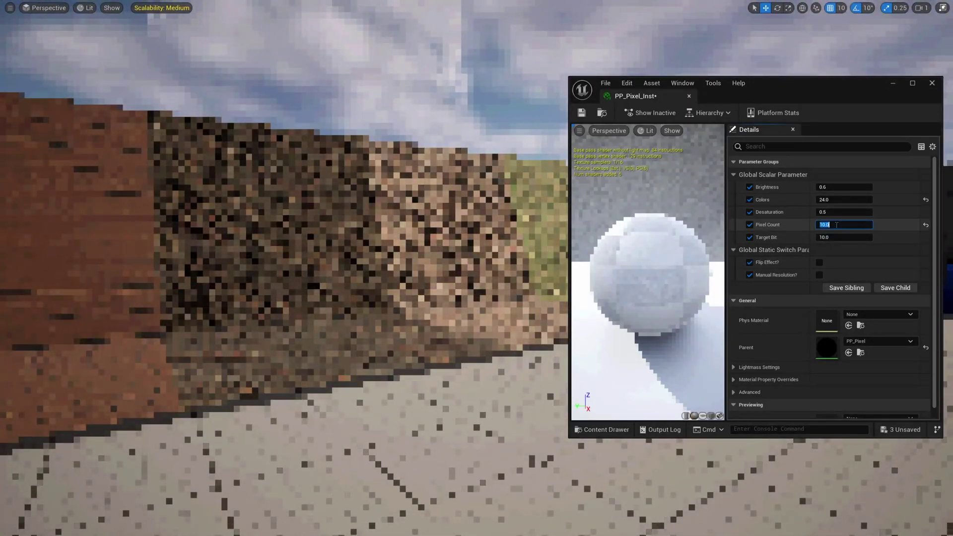
type("4")
key("Return")
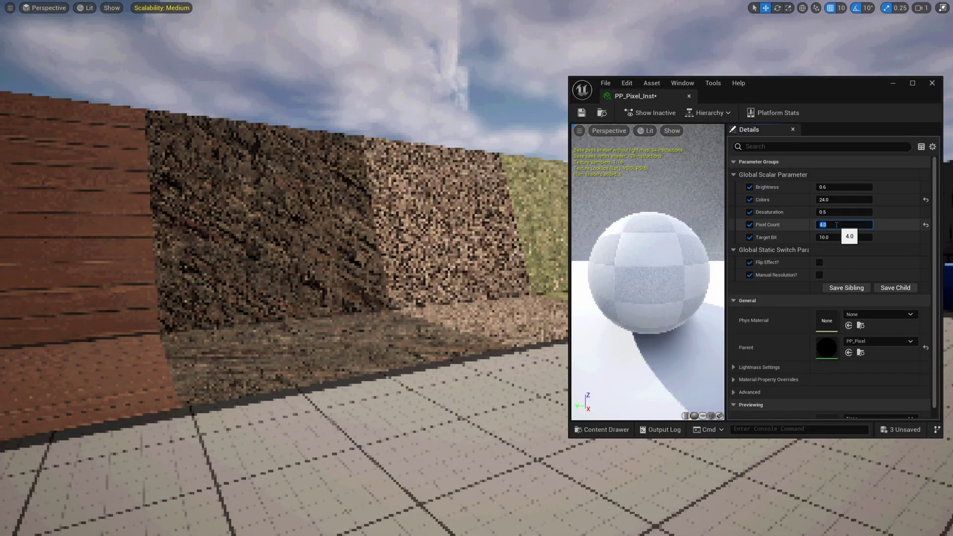
right_click_drag(497, 224, 563, 233)
scroll(466, 241, "down", 2)
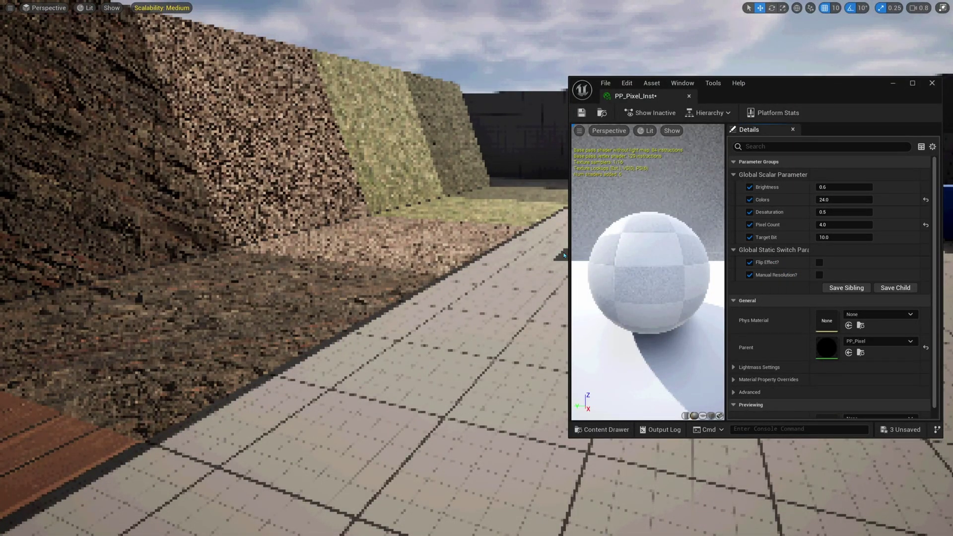
right_click_drag(411, 228, 406, 208)
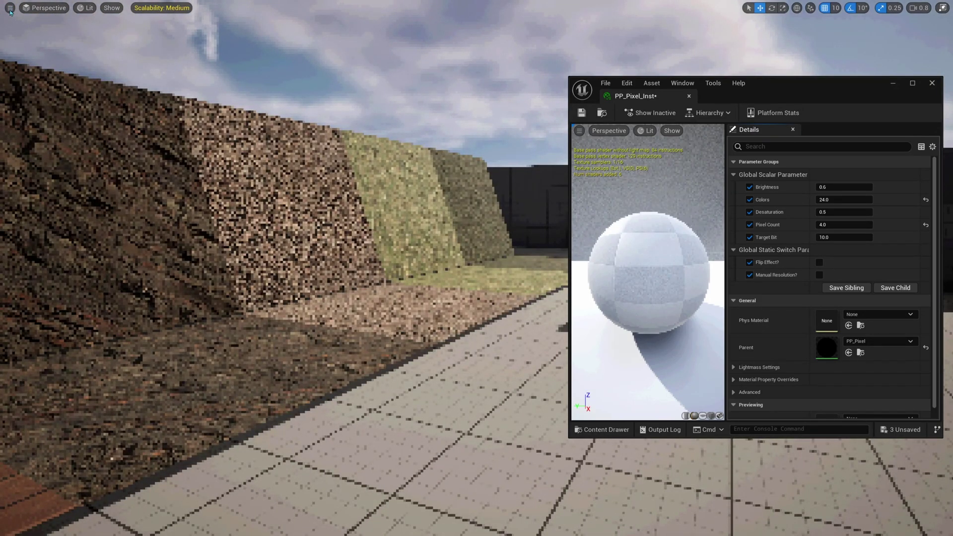
- Leave the full-screen viewport and enable the custom Screen Percentage override for the level viewport
key("F11")
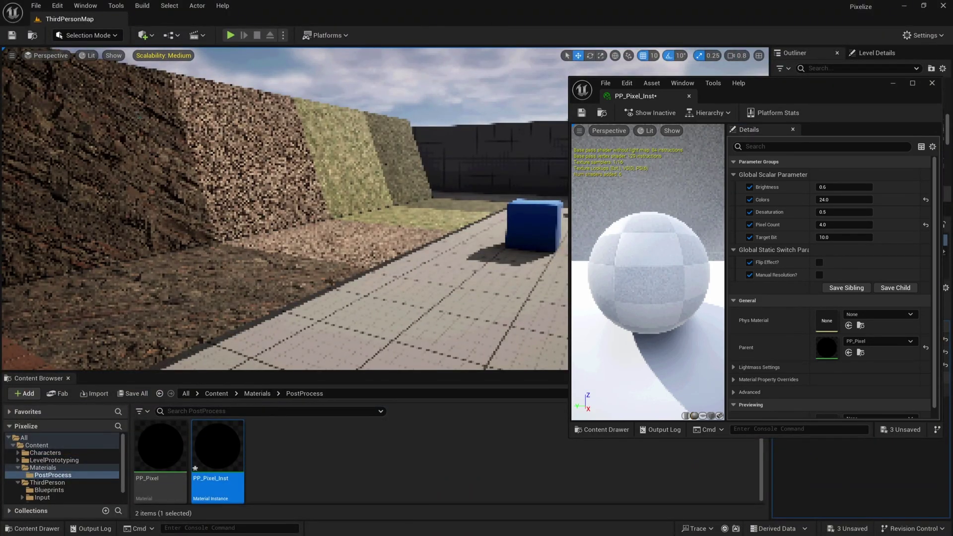
right_click_drag(139, 117, 156, 99)
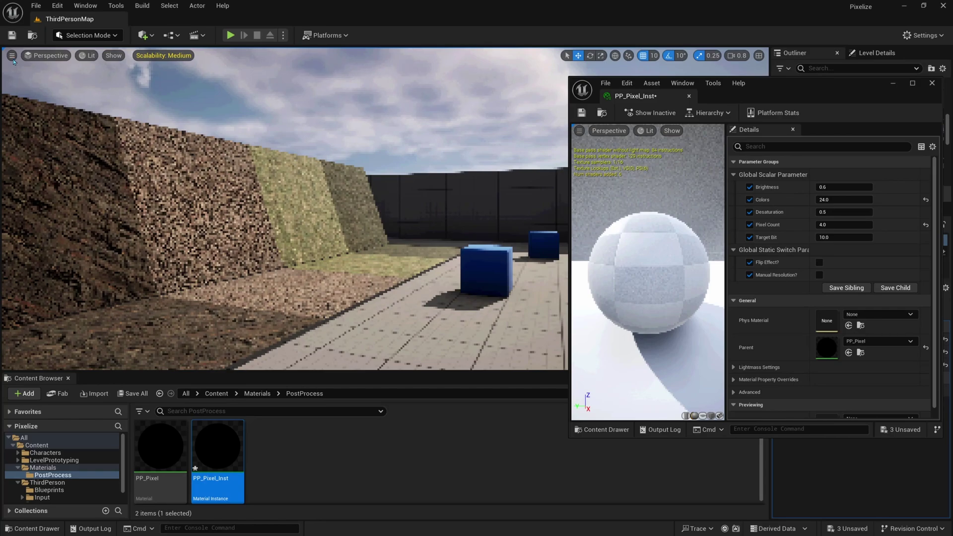
left_click(12, 57)
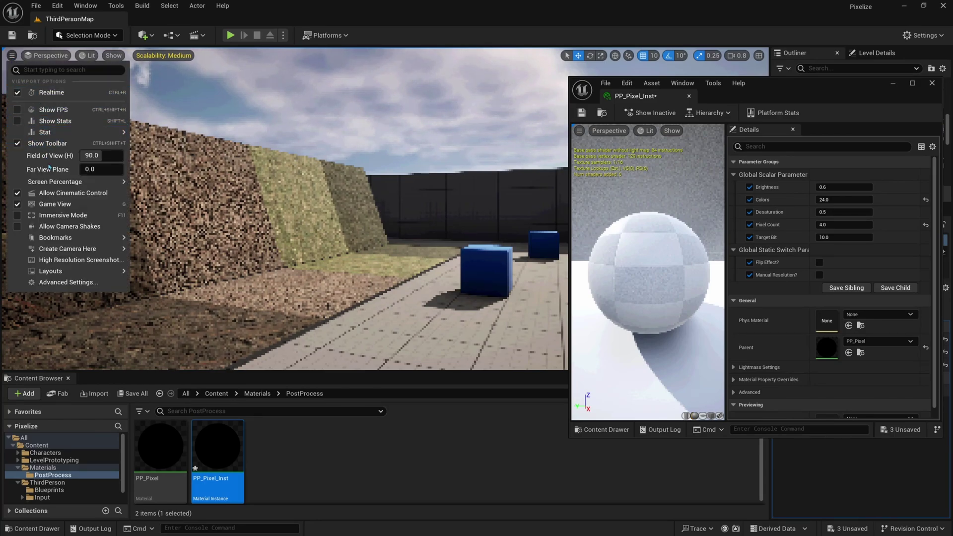
mouse_move(53, 184)
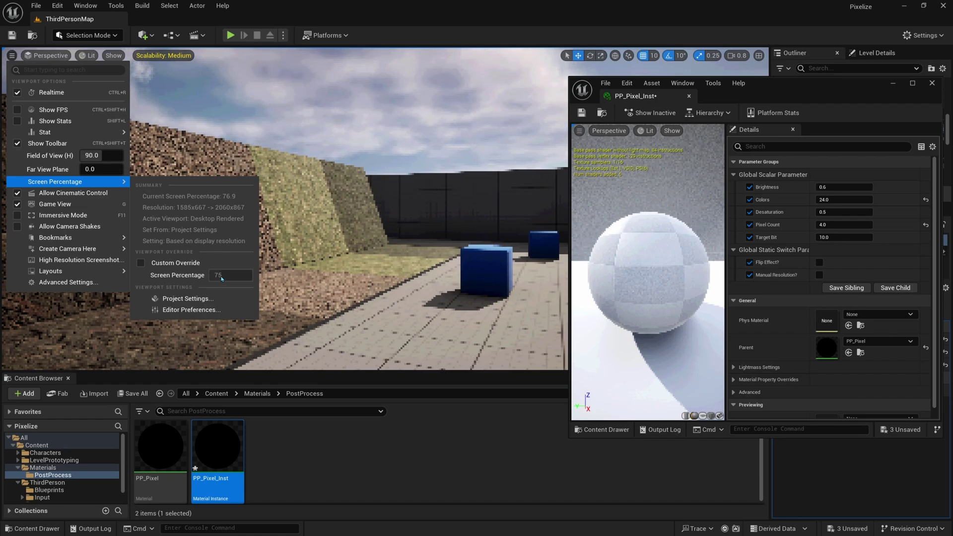
left_click(164, 263)
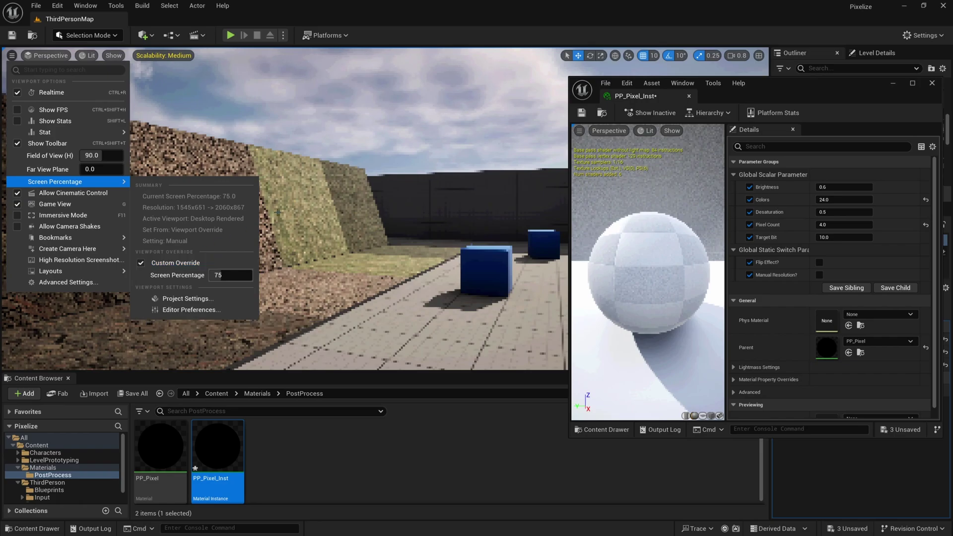
- Try a viewport Screen Percentage of 25 and set it to 100
right_click_drag(278, 212, 271, 217)
left_click(11, 56)
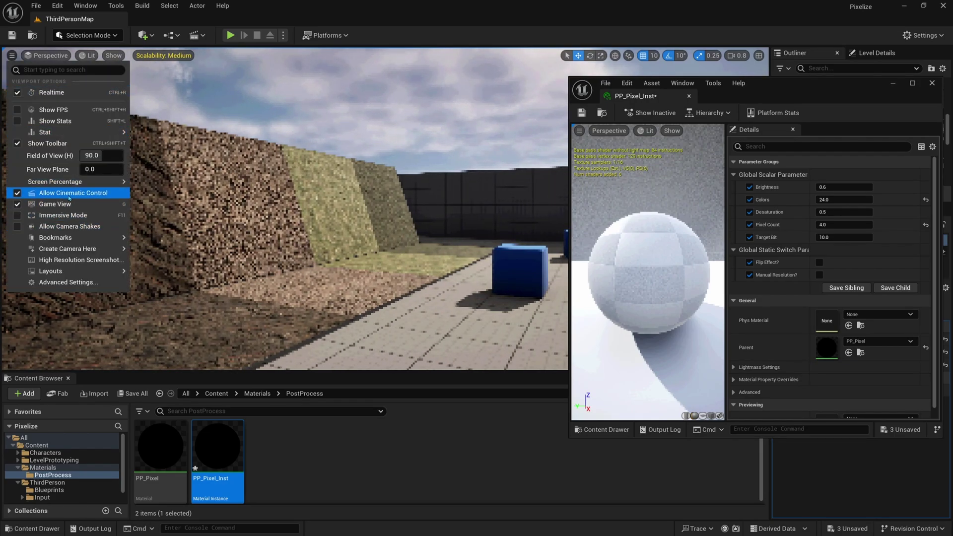
mouse_move(233, 277)
left_mouse_down()
mouse_move(203, 276)
mouse_move(231, 276)
left_mouse_up()
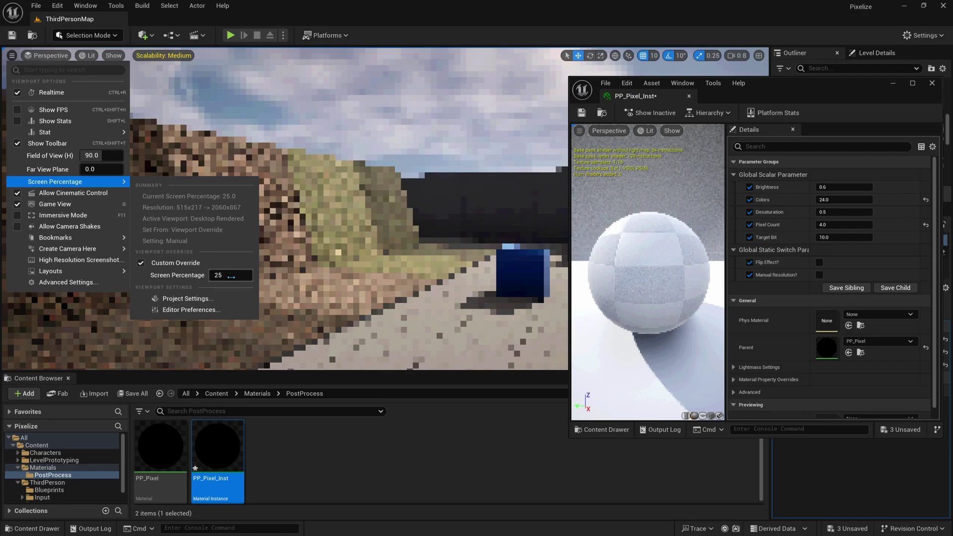
mouse_move(227, 276)
left_mouse_down()
mouse_move(252, 276)
mouse_move(225, 275)
left_mouse_up()
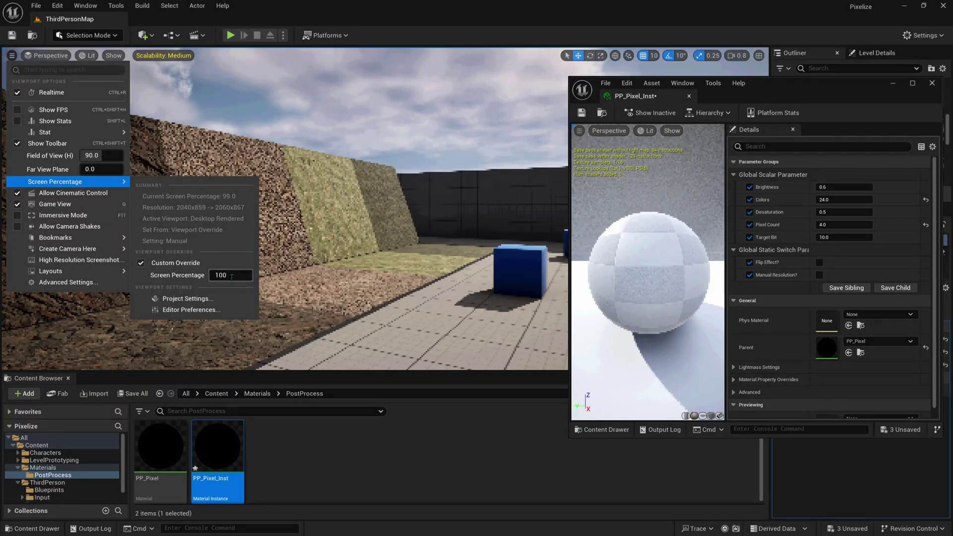
left_click(232, 277)
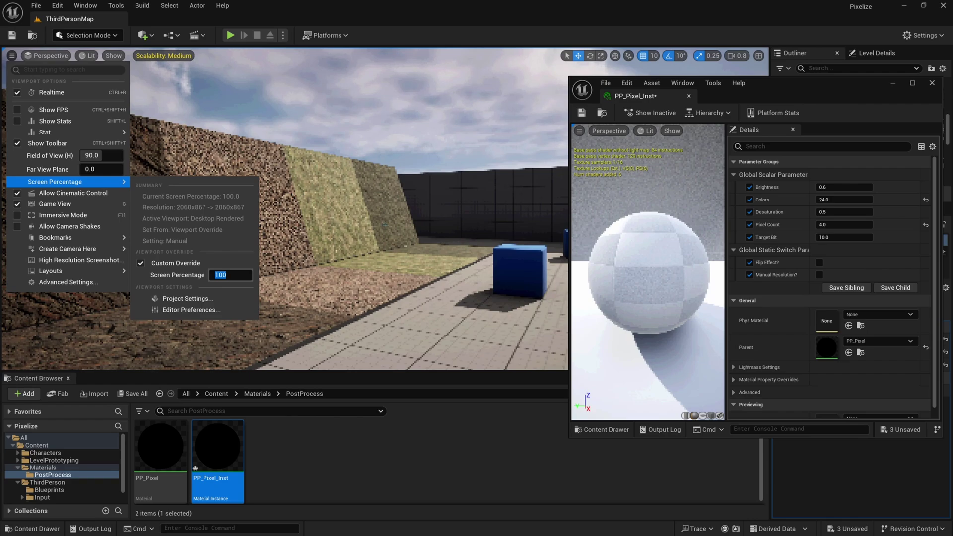
- Turn on Manual Resolution in PP_Pixel_Inst and enable the Resolution X and Resolution Y parameter overrides
left_click(829, 266)
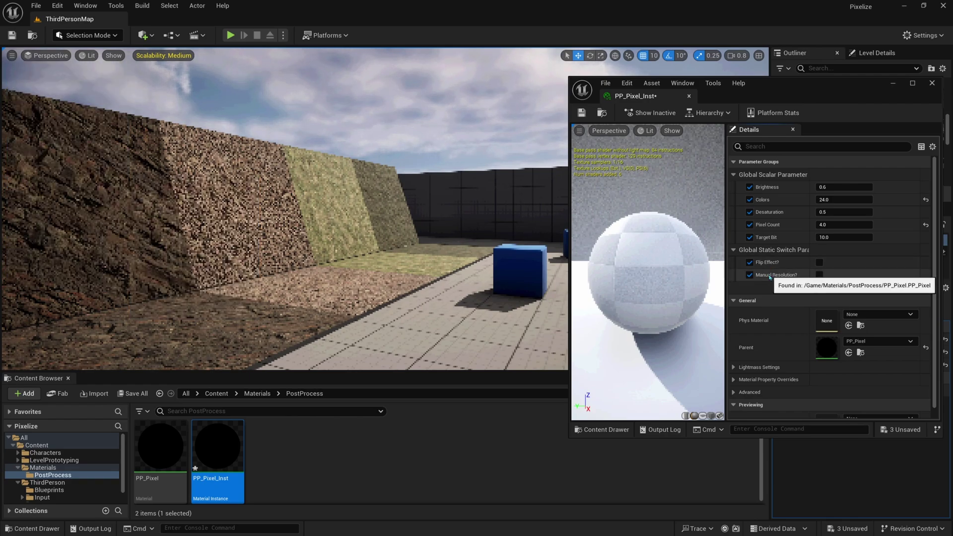
left_click(820, 275)
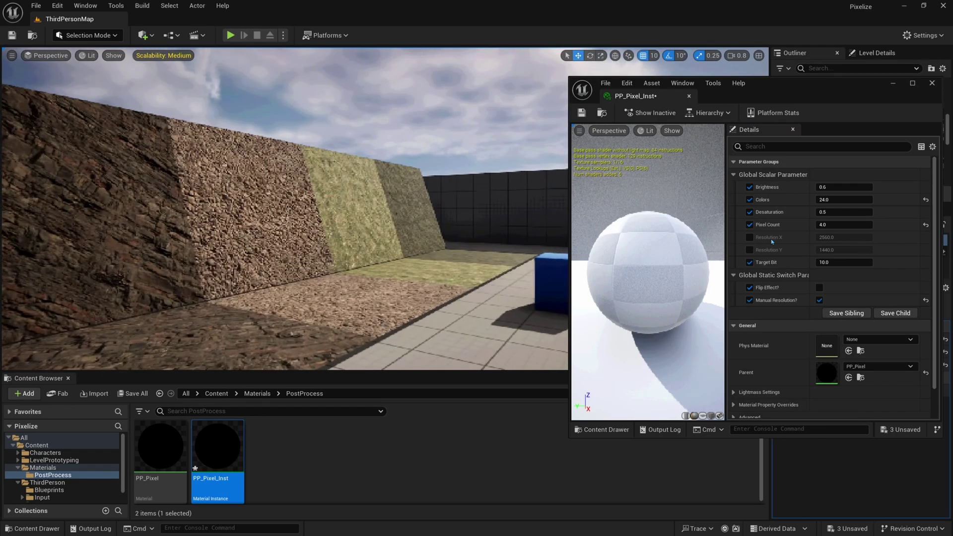
left_click(750, 250)
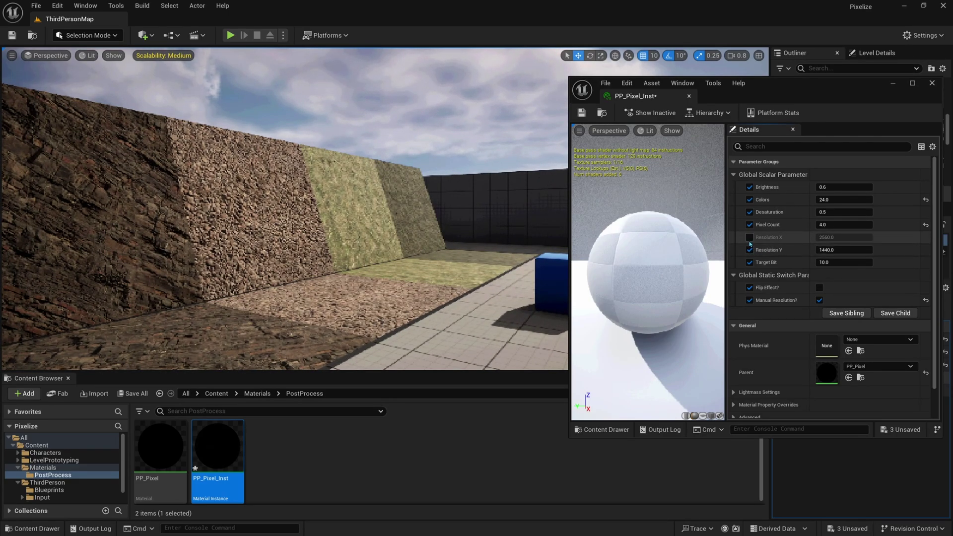
left_click(750, 238)
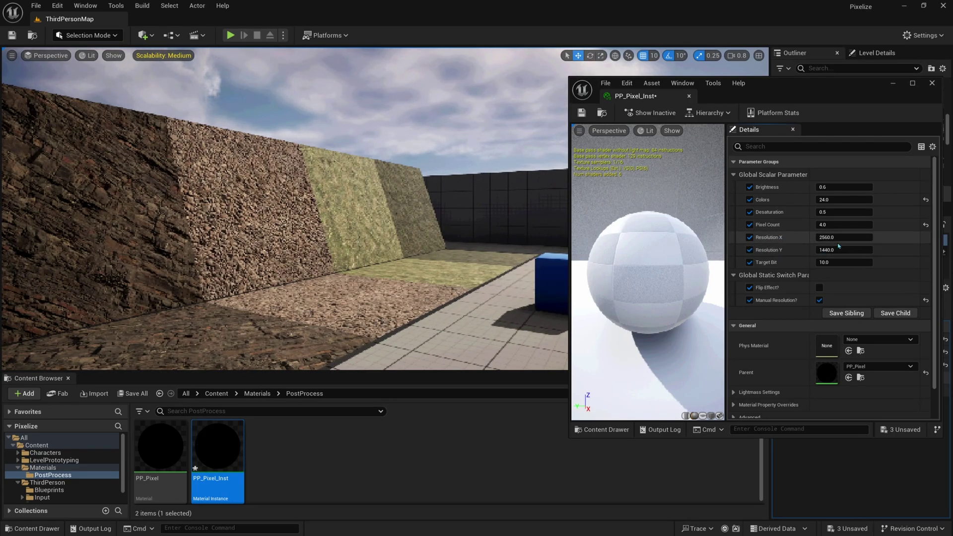
right_click_drag(471, 240, 462, 243)
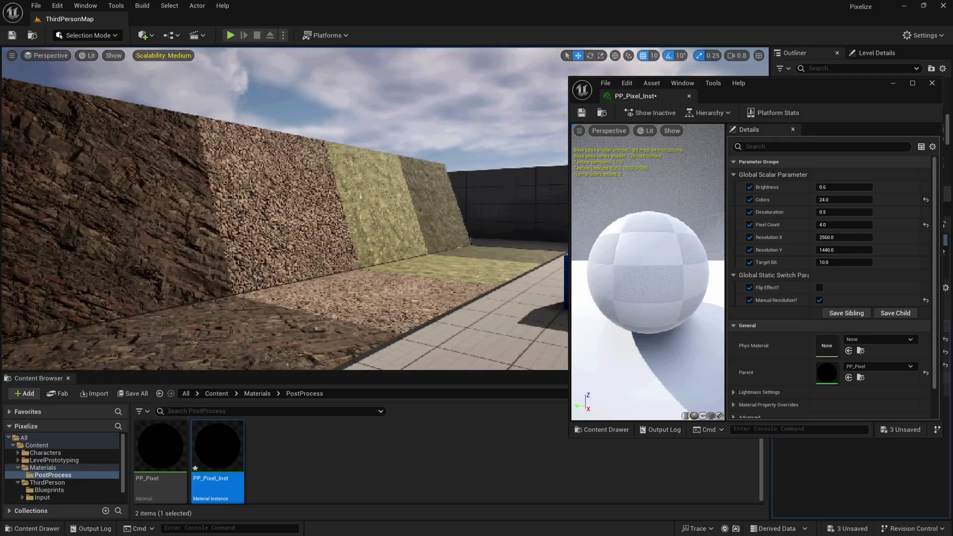
- Show the viewport full screen, try Resolution X values of about 497 and 2650, and restore it to 2560
key("F11")
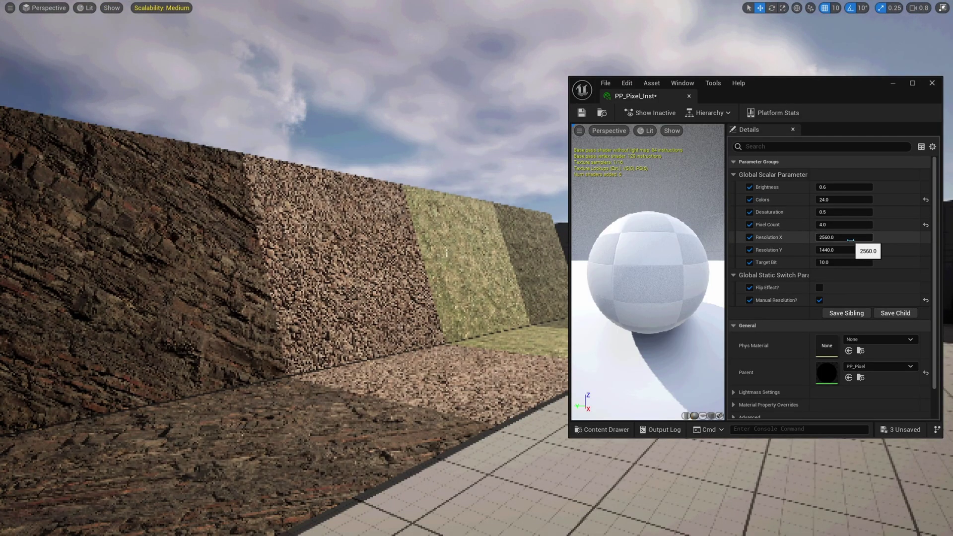
left_click_drag(847, 237, 742, 238)
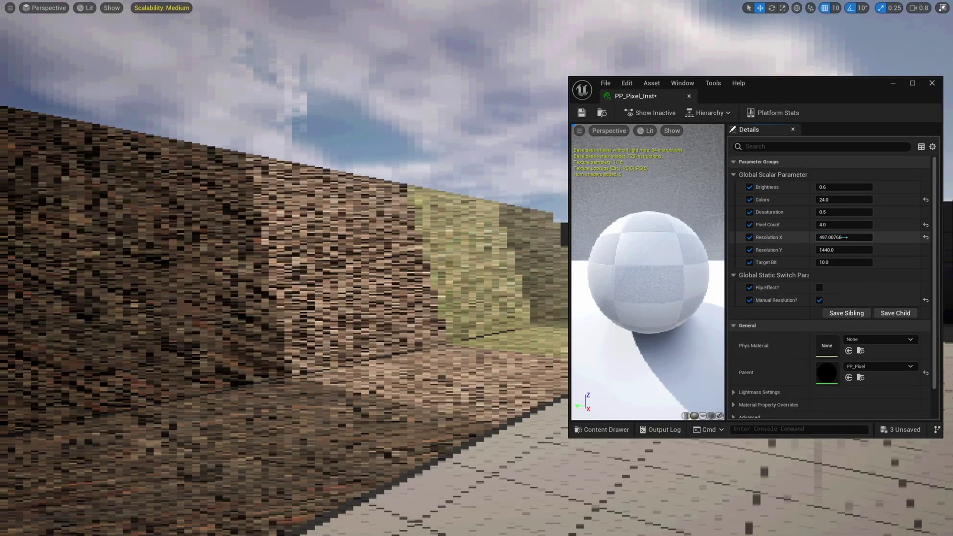
mouse_move(845, 237)
left_mouse_down()
mouse_move(823, 237)
mouse_move(843, 237)
left_mouse_up()
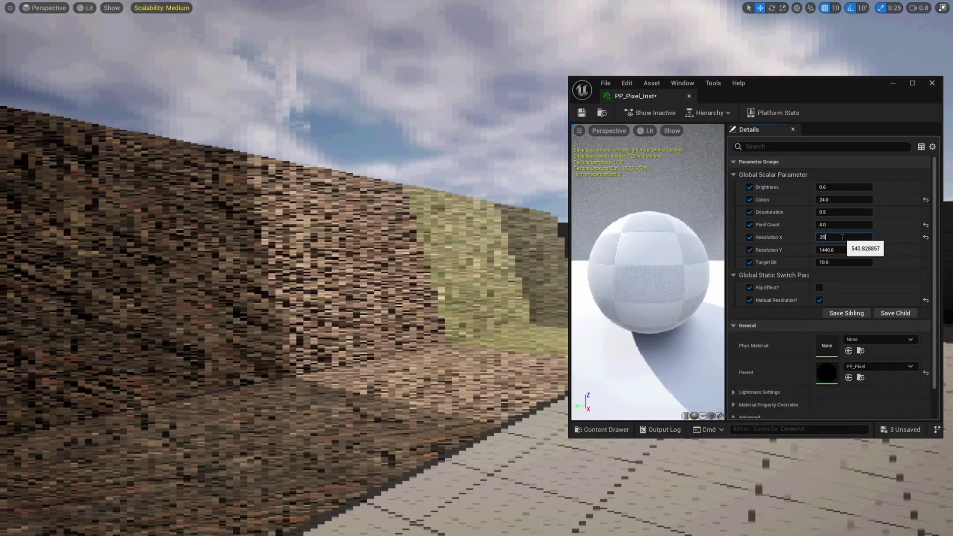
type("2650")
key("Return")
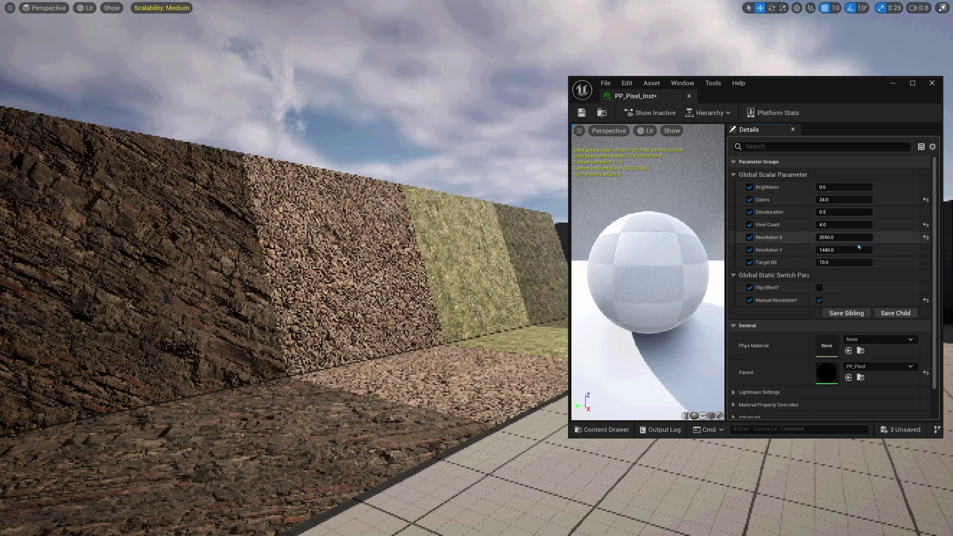
type("256")
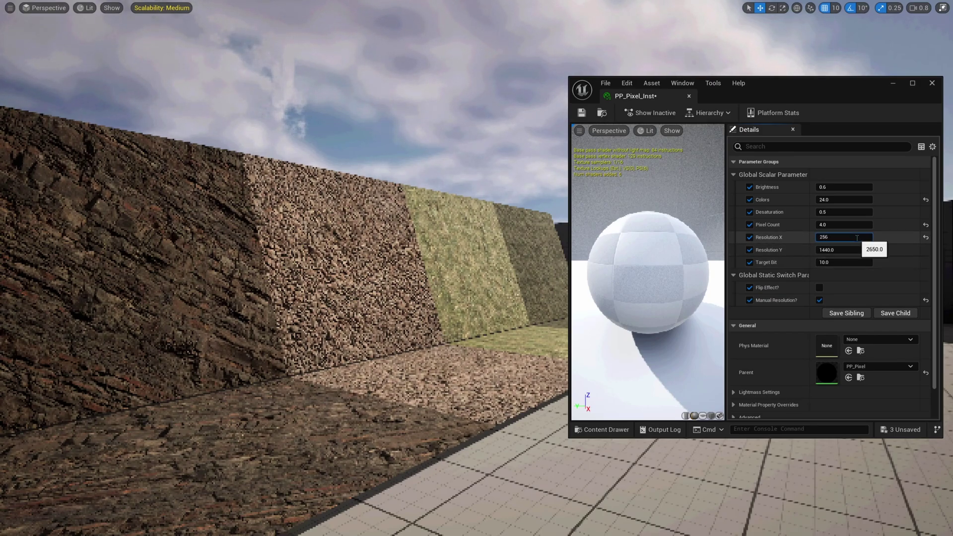
type("0")
key("Return")
left_click(412, 180)
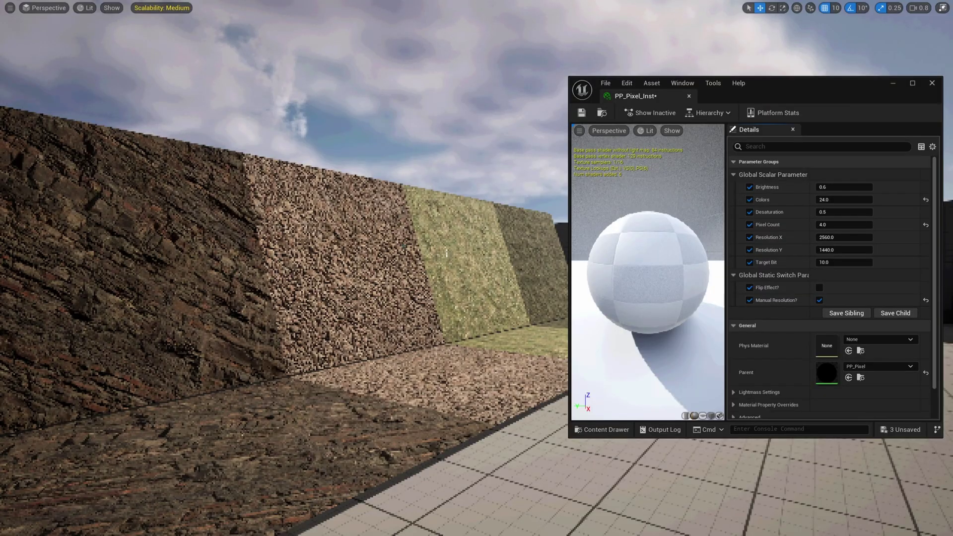
- Try a Resolution Y value of about 239 and restore it to 1440
left_click_drag(846, 250, 789, 250)
left_click(848, 249)
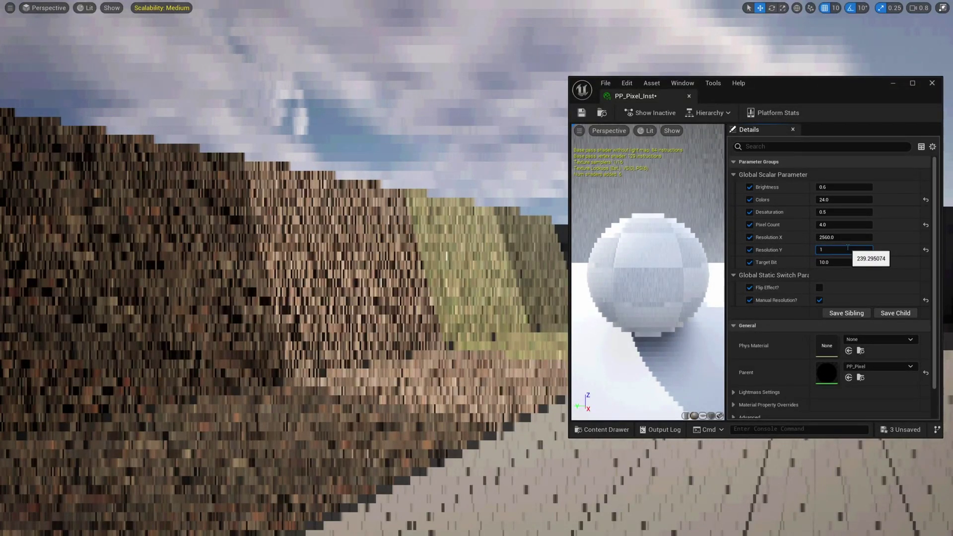
key("Return")
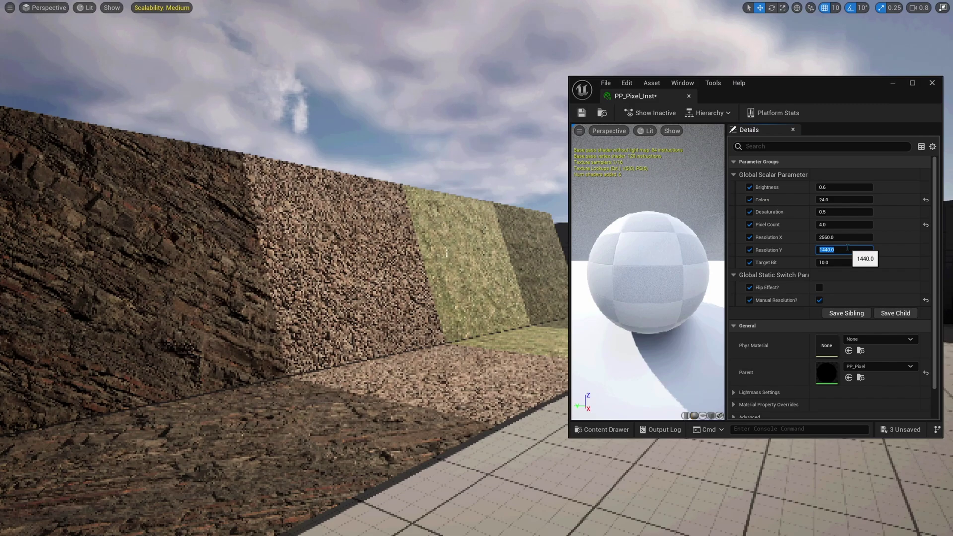
left_click(884, 247)
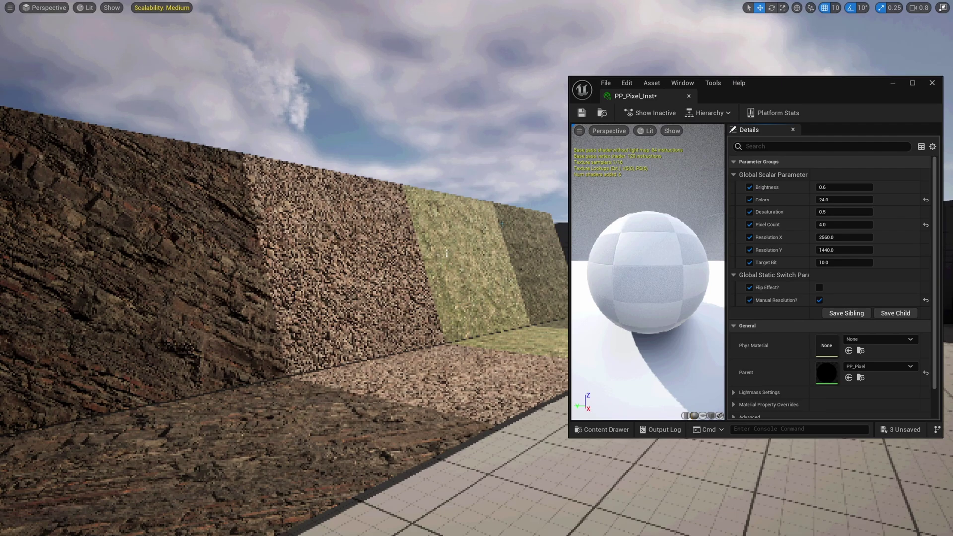
mouse_move(502, 223)
right_mouse_down()
mouse_move(477, 229)
mouse_move(492, 232)
right_mouse_up()
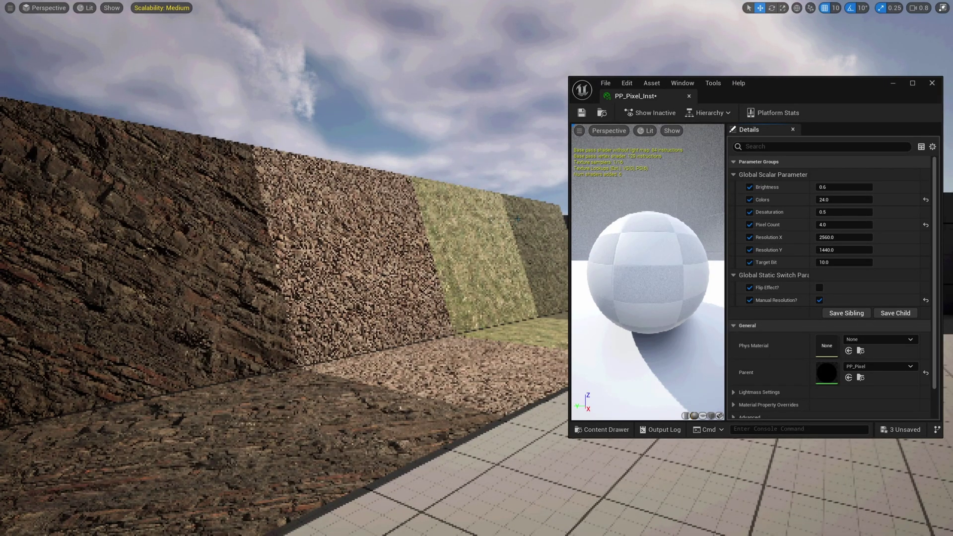
- Reposition the PP_Pixel_Inst window to check the walls, minimize it and return the viewport to normal size
left_click_drag(644, 104, 668, 125)
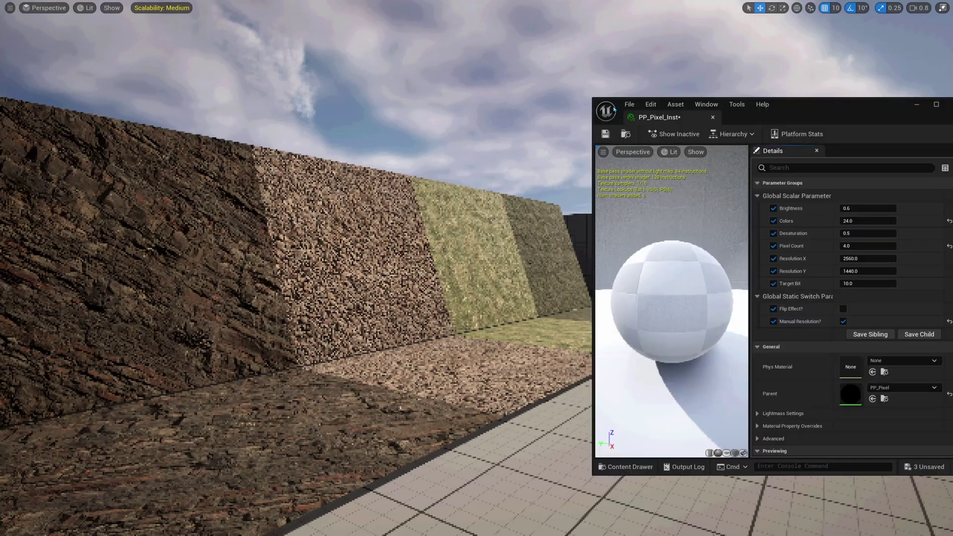
left_click_drag(830, 117, 681, 108)
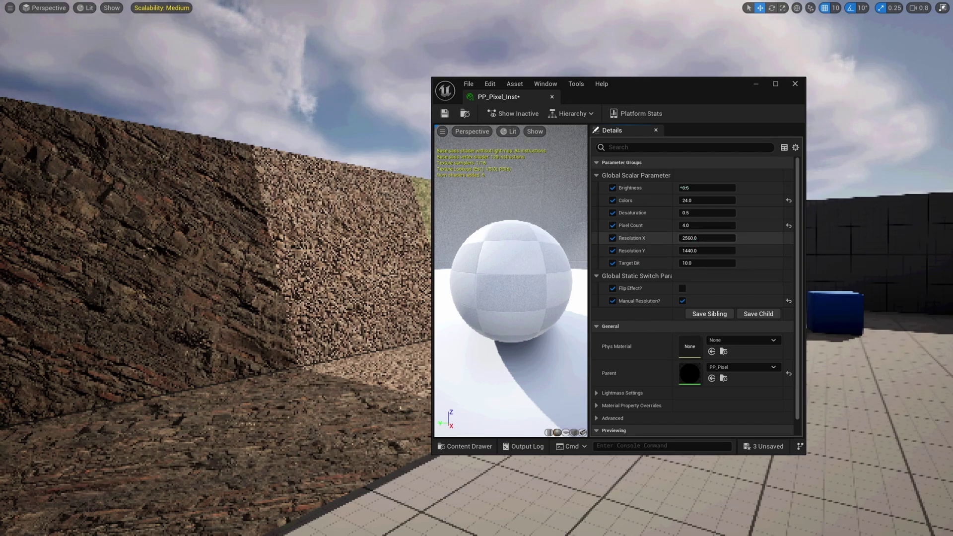
left_click_drag(646, 84, 692, 76)
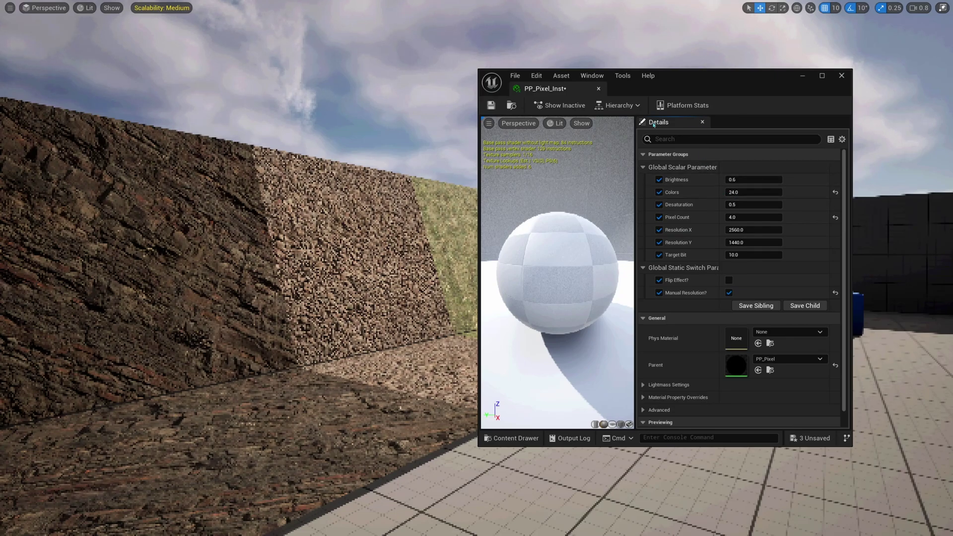
right_click_drag(393, 120, 412, 121)
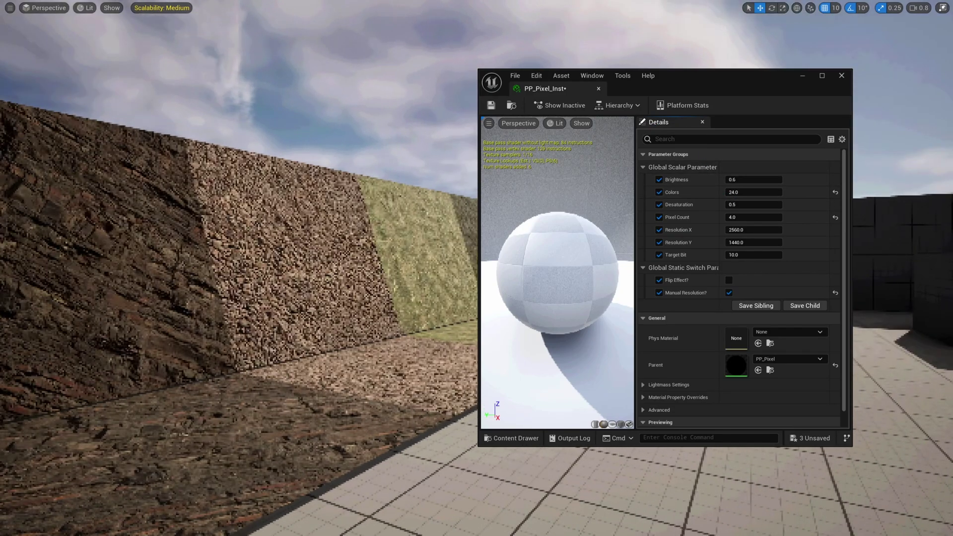
left_click(802, 75)
key("F11")
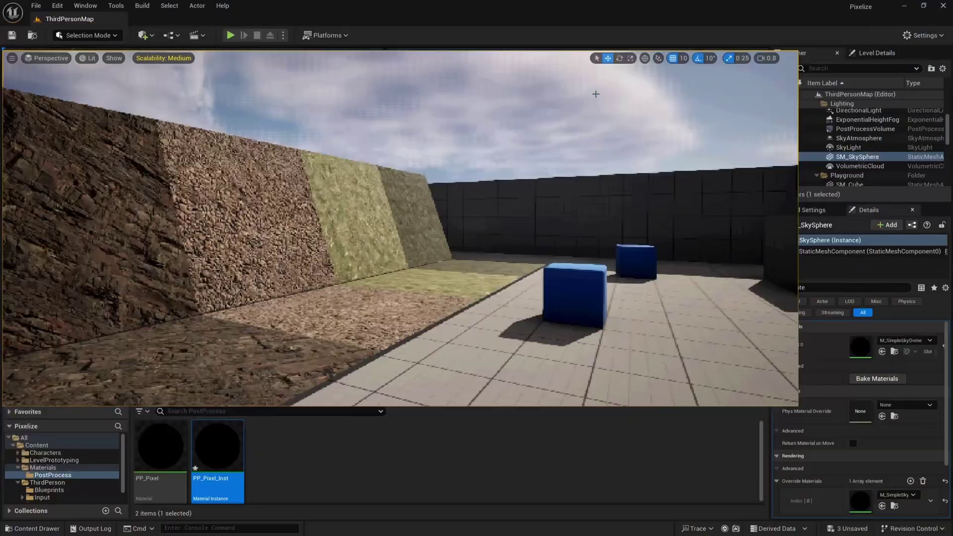
- Open the BP_ThirdPersonCharacter blueprint from the ThirdPerson Blueprints folder and maximize its editor
right_click_drag(411, 201, 373, 205)
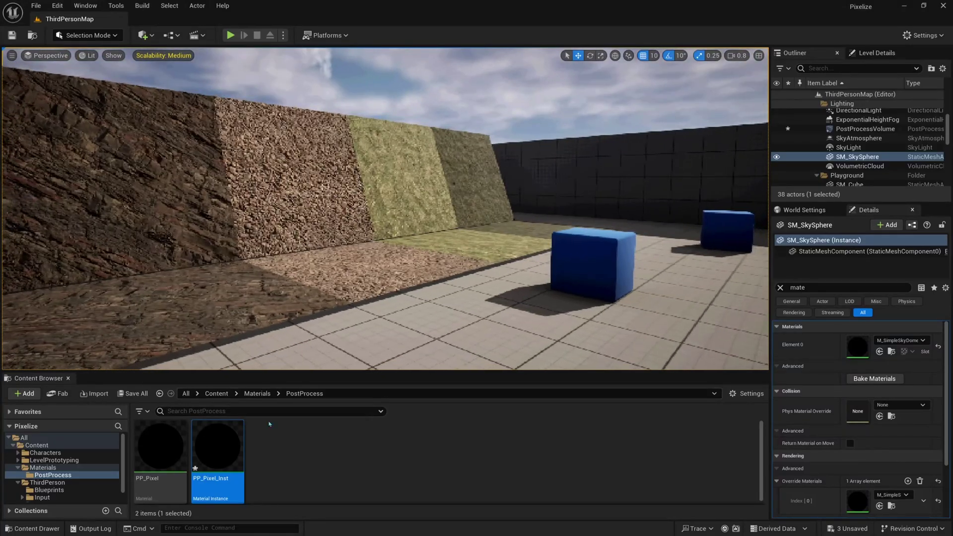
left_click(217, 394)
left_click(333, 452)
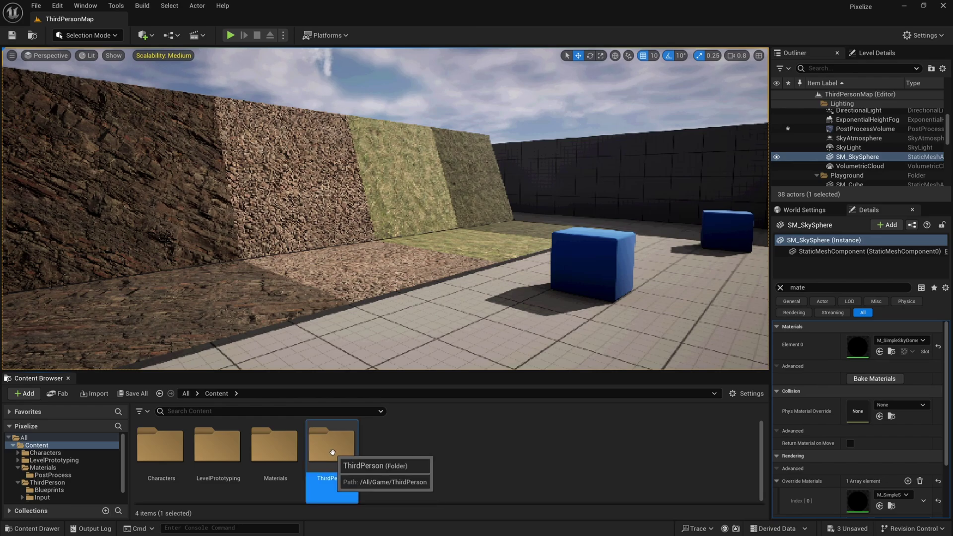
double_click(332, 453)
double_click(162, 445)
left_click(172, 450)
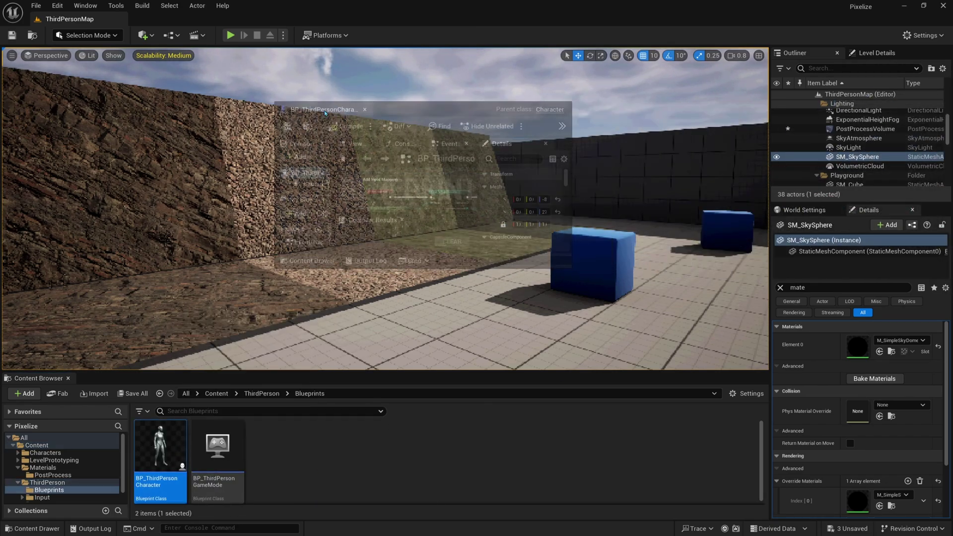
double_click(556, 119)
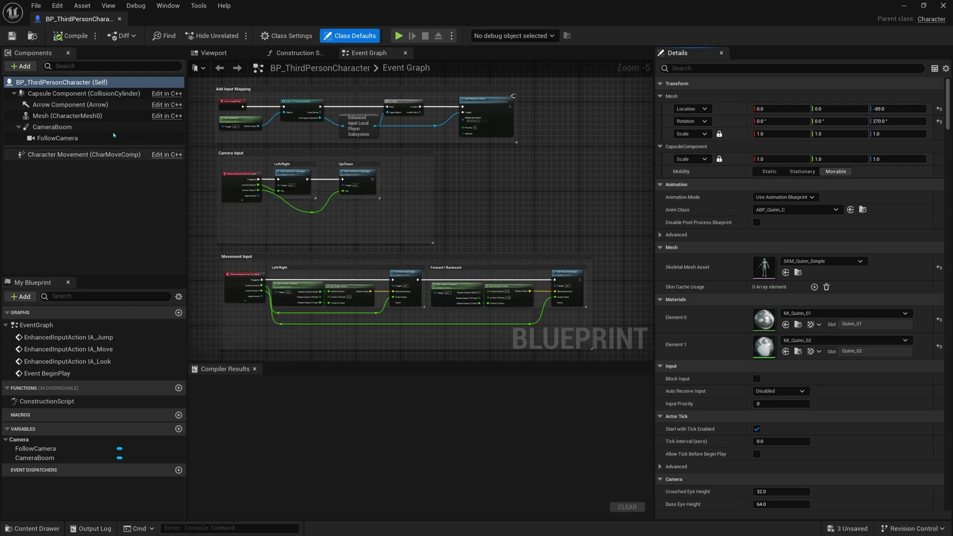
- Enable Render CustomDepth Pass on the character's Mesh component, set its CustomDepth Stencil Value to 10, and compile the blueprint
left_click(79, 118)
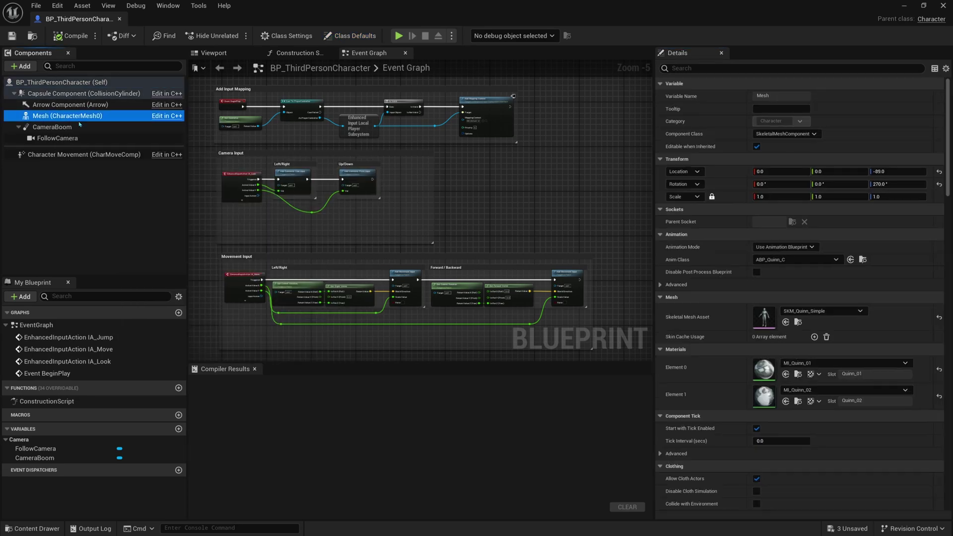
left_click(689, 68)
type("cus")
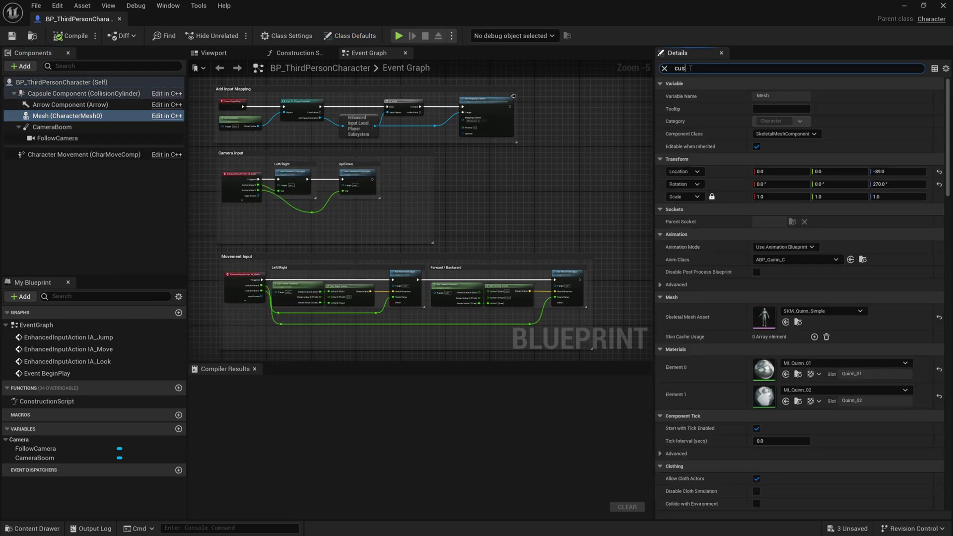
type("tom")
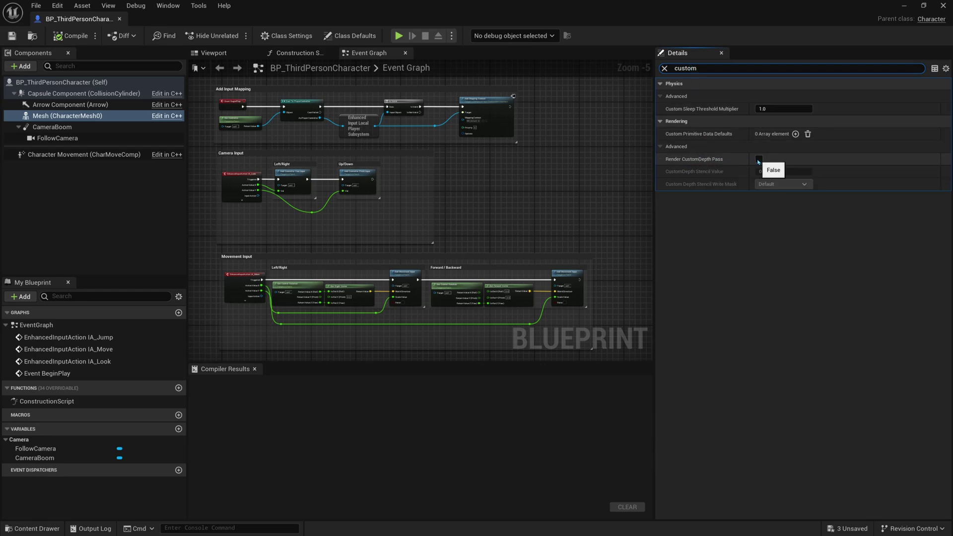
left_click(759, 159)
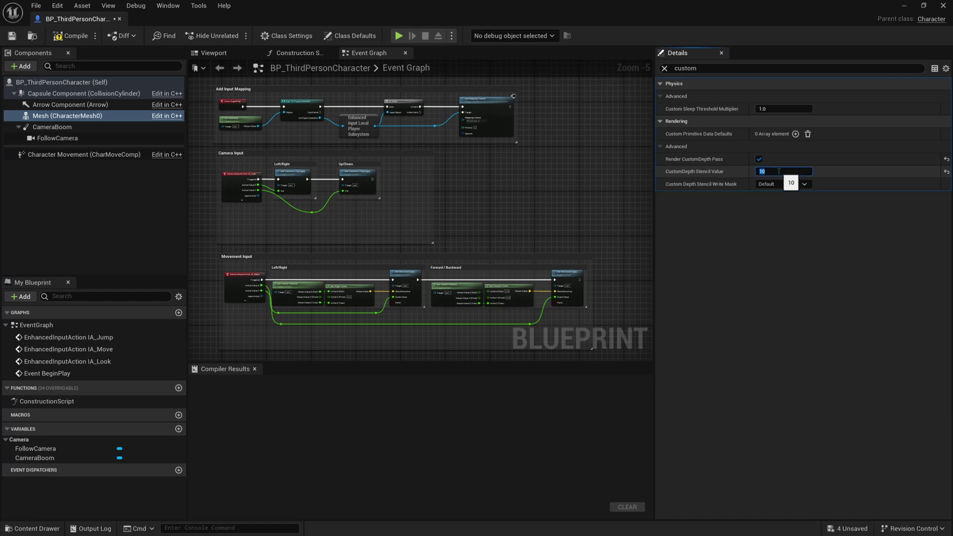
left_click(71, 35)
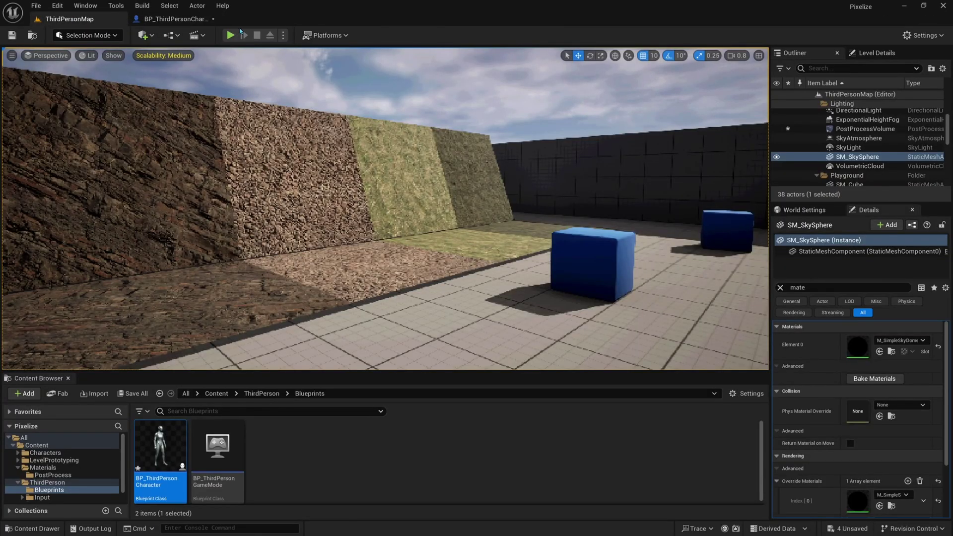
- Play the level, turn the character toward the camera, and show the game full screen
left_click(231, 34)
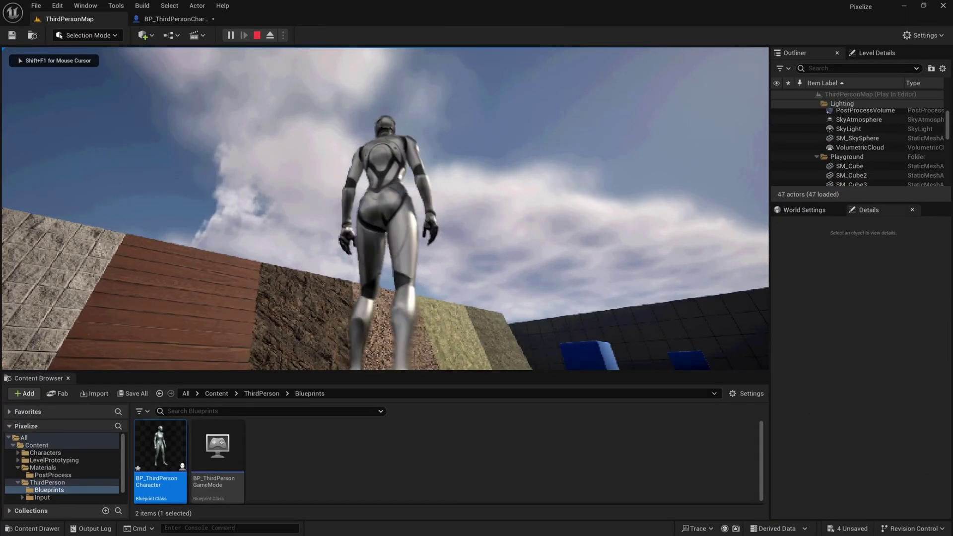
key("s")
key("d")
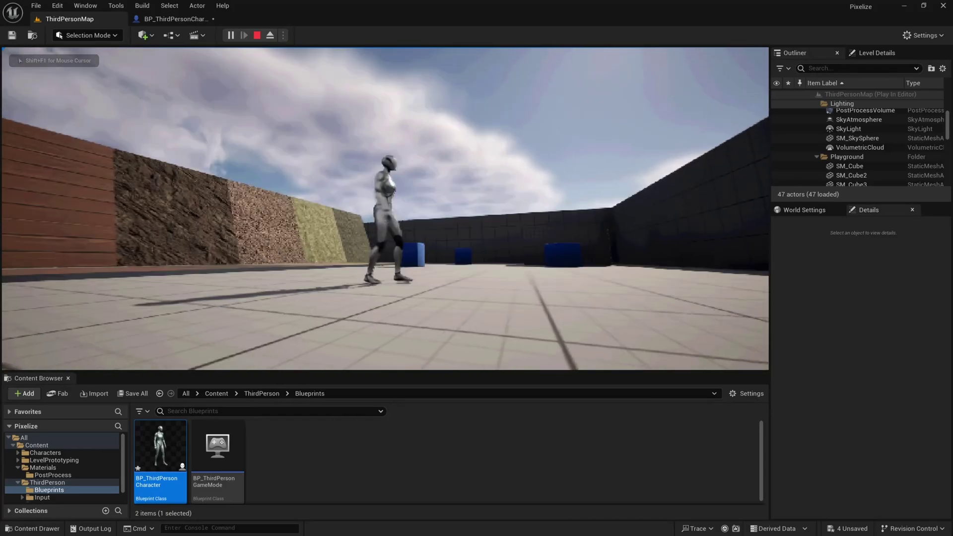
key("s")
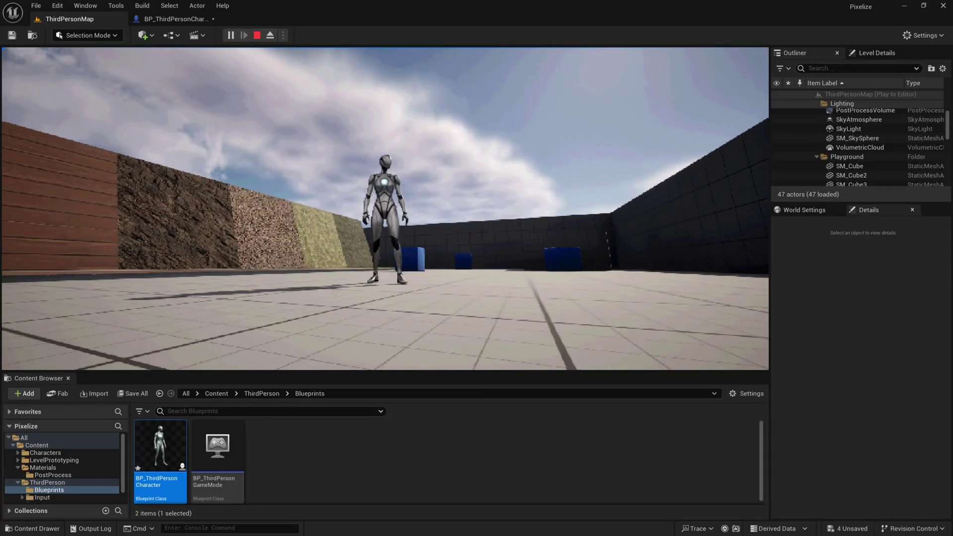
key("F11")
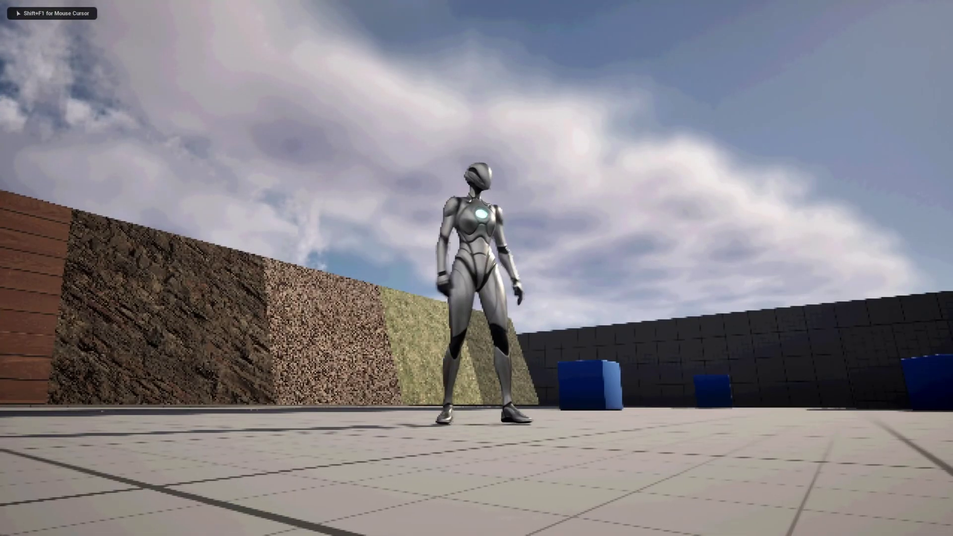
key("s")
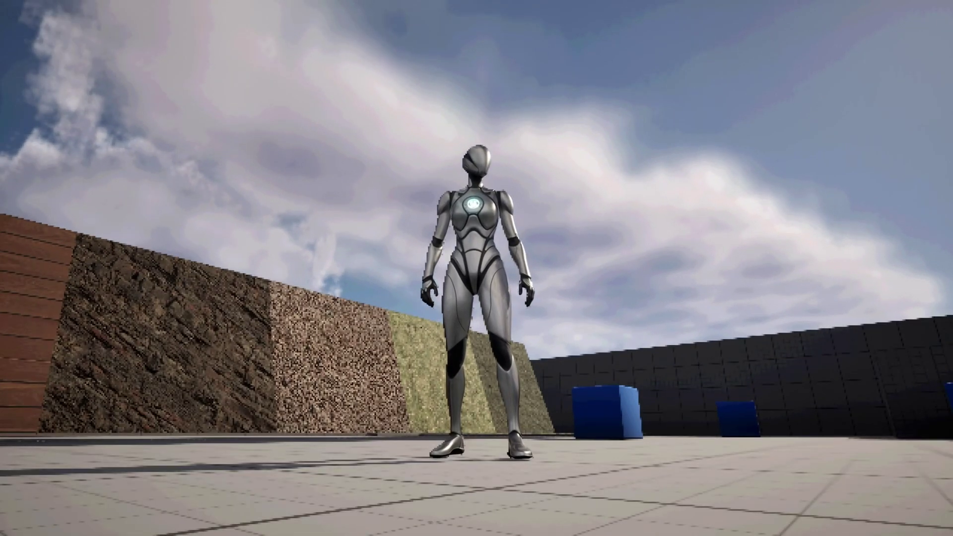
- Turn the character from side to side and step it around to examine its rendering against the pixelated walls
key("a")
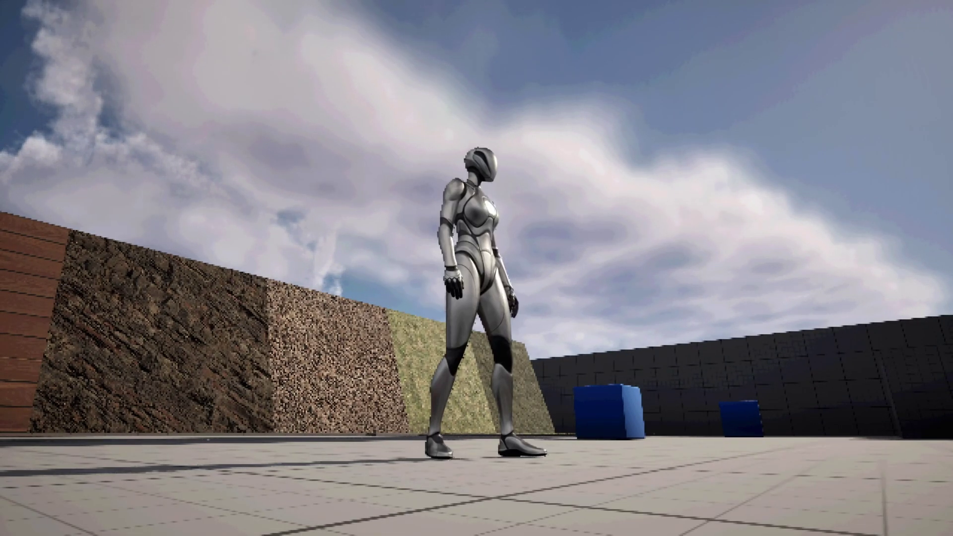
key("s")
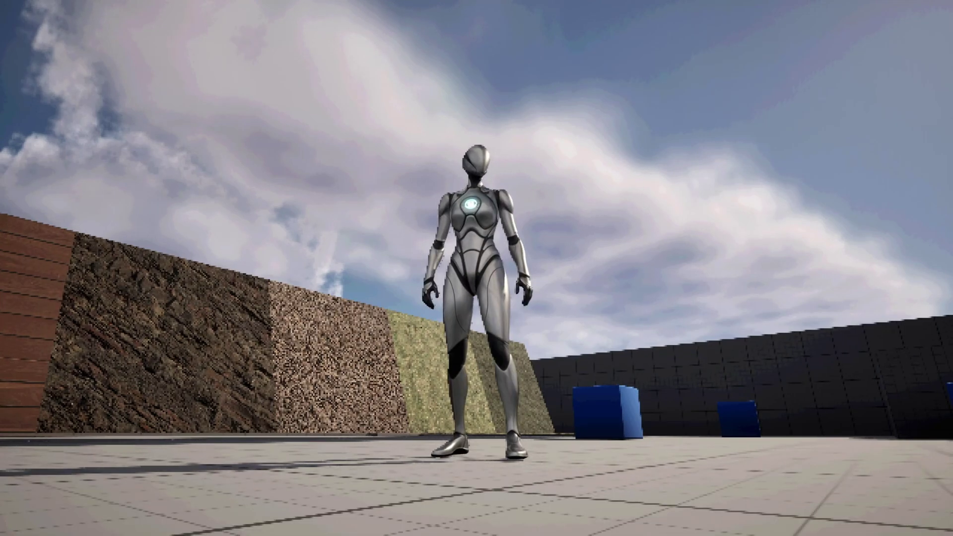
key("a")
key("s")
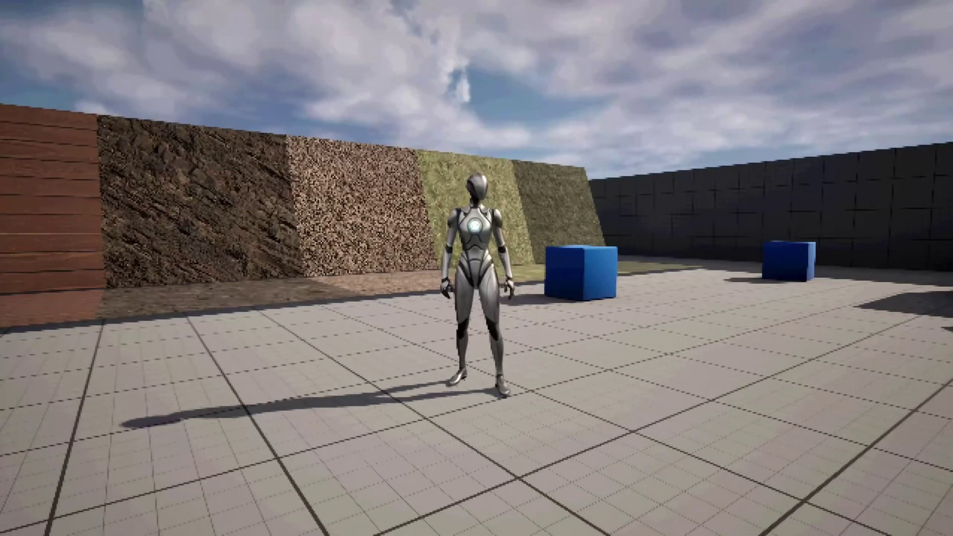
key("w")
key("d")
key("s")
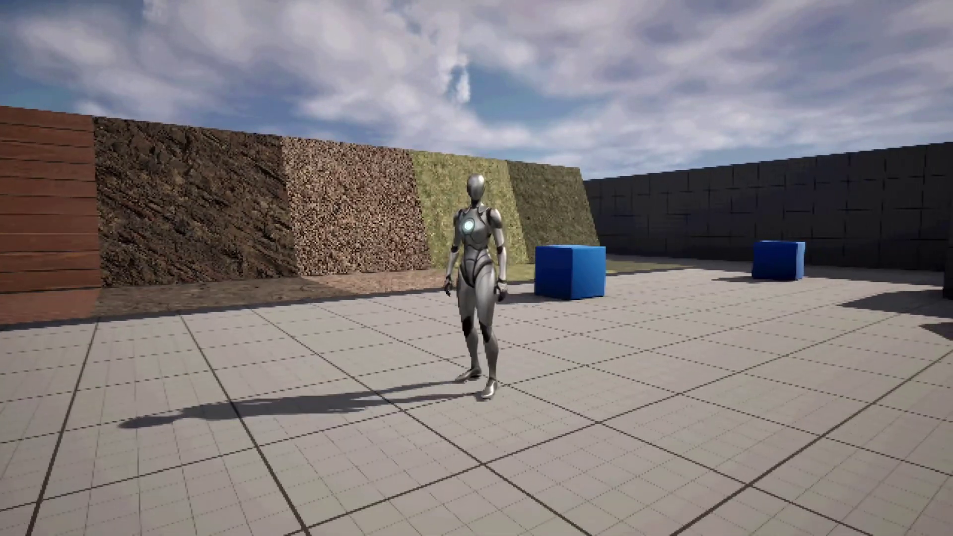
- Run and jump the character around the blue cubes, stop playing, and return the viewport to normal size
key("w")
key("w")
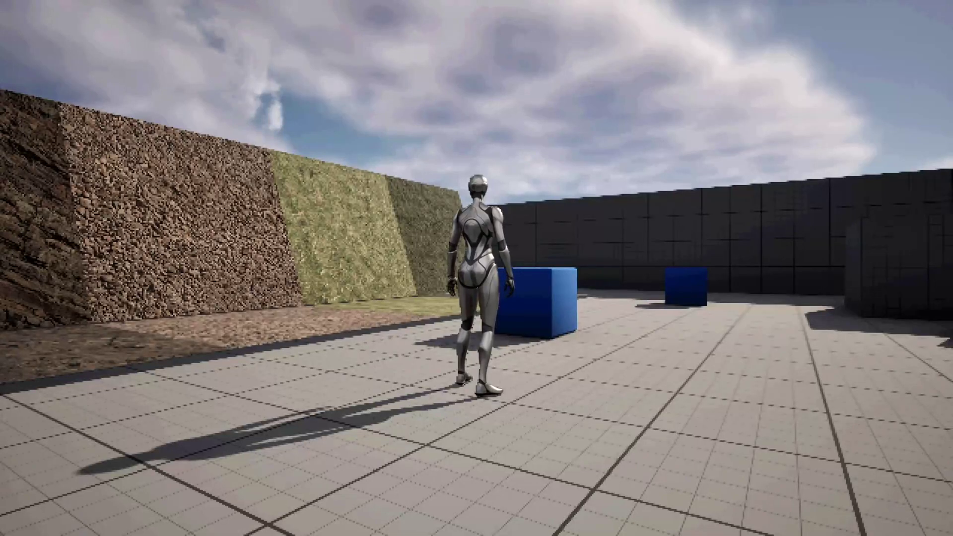
key("d")
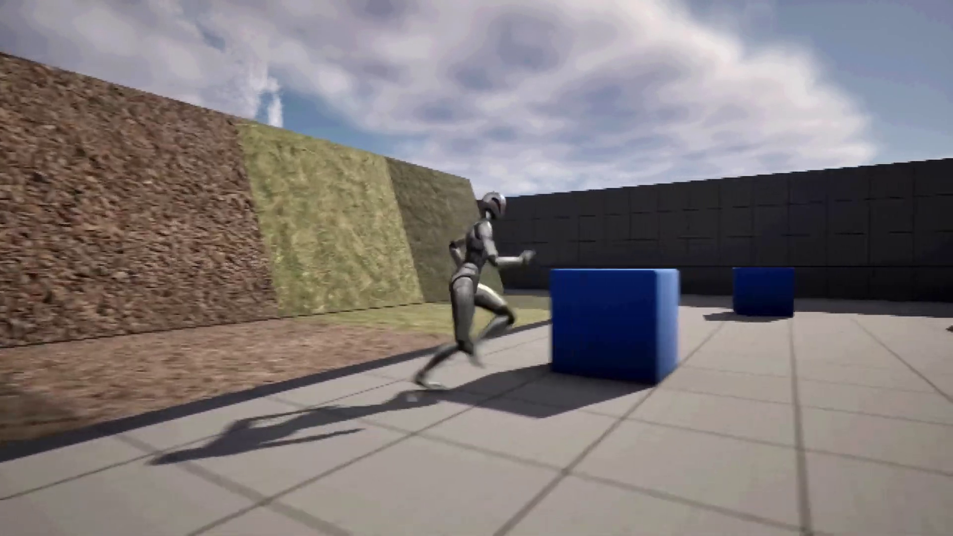
key("w")
key("space")
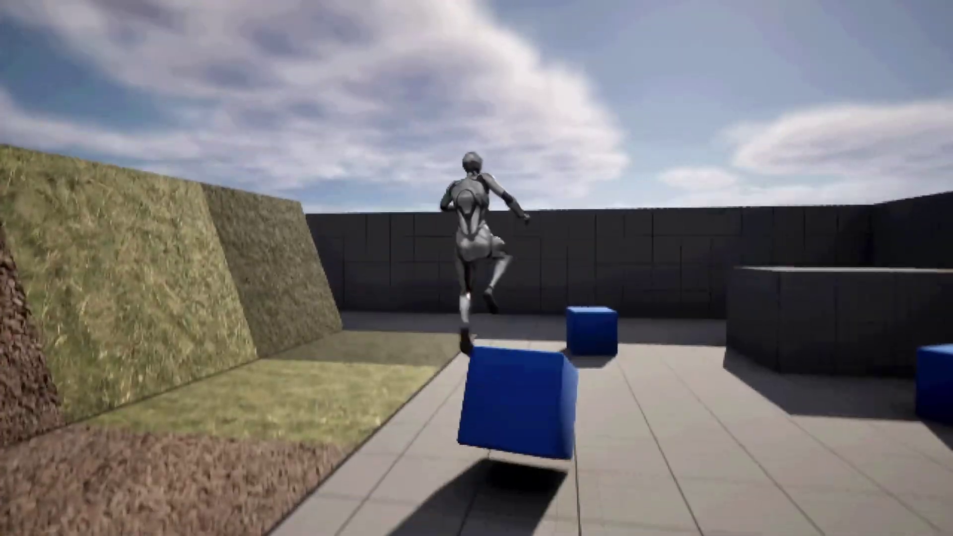
key("s")
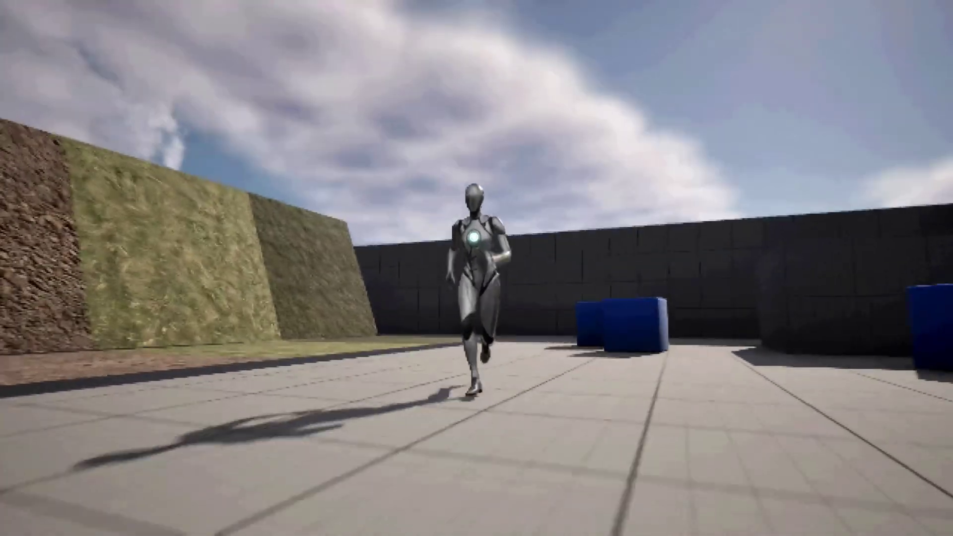
key("a")
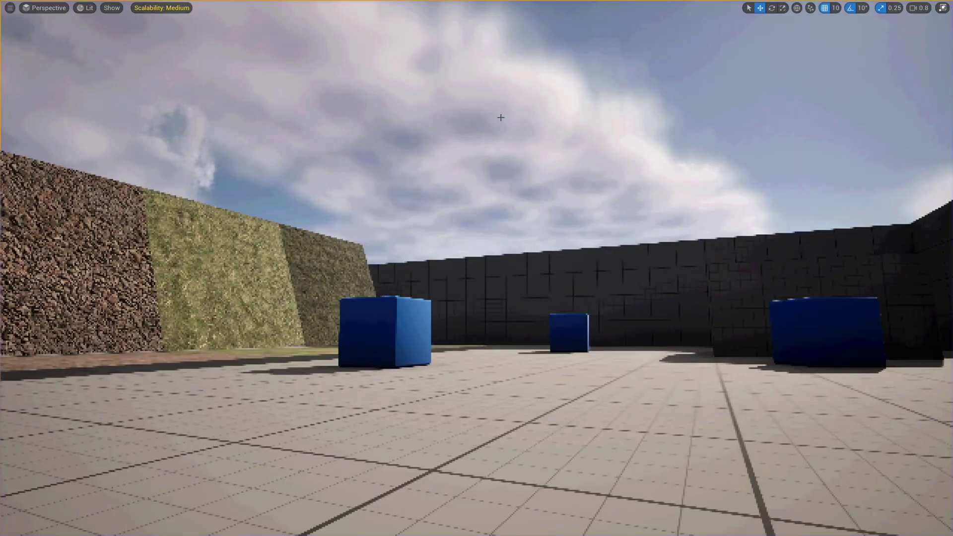
right_click_drag(502, 118, 498, 128)
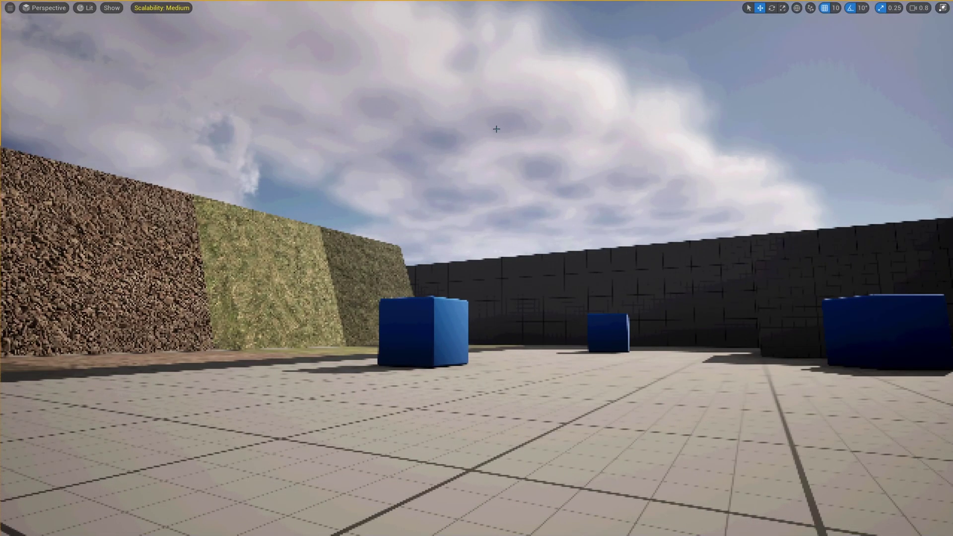
key("F11")
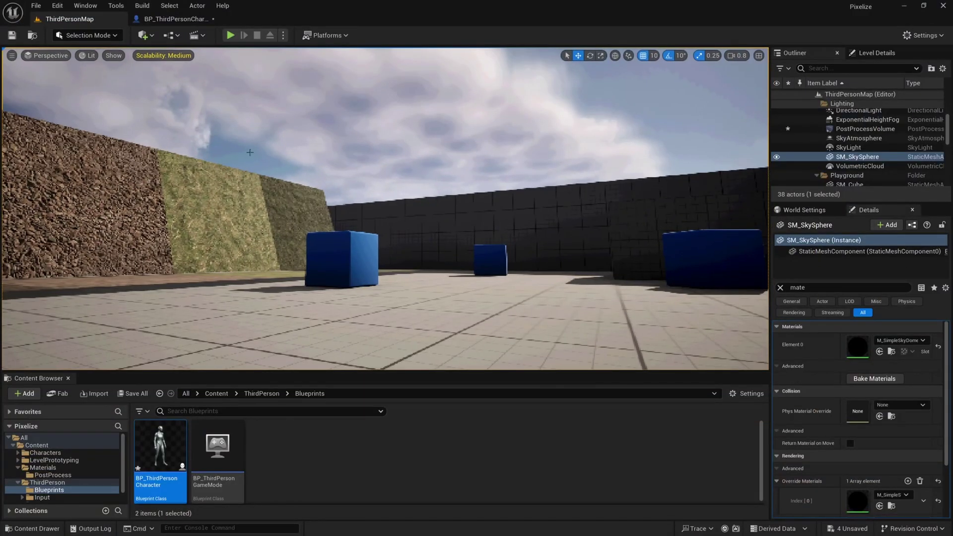
- Open Project Settings, search for "anti ali", and shrink the window so the level viewport can be seen beside it
left_click(58, 6)
left_click(117, 151)
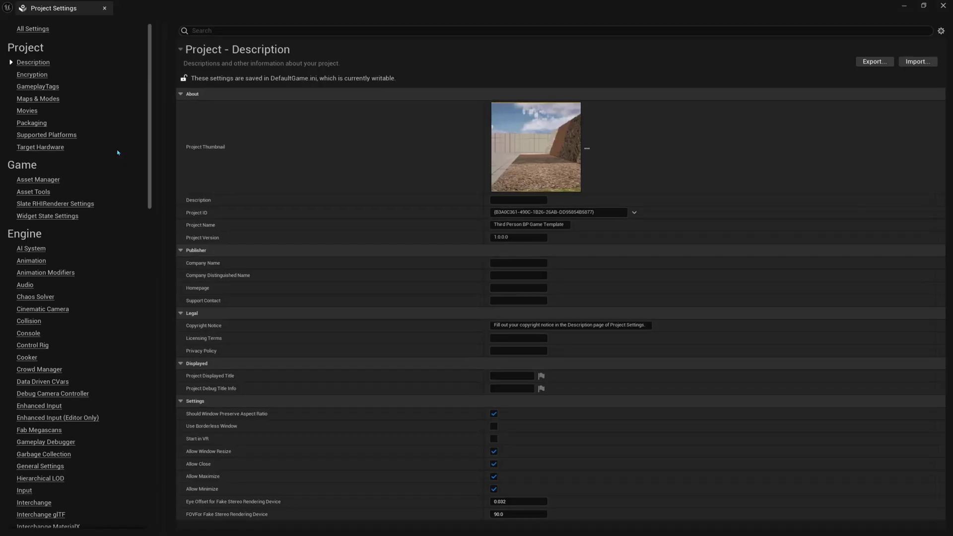
left_click(275, 30)
type("anti ali")
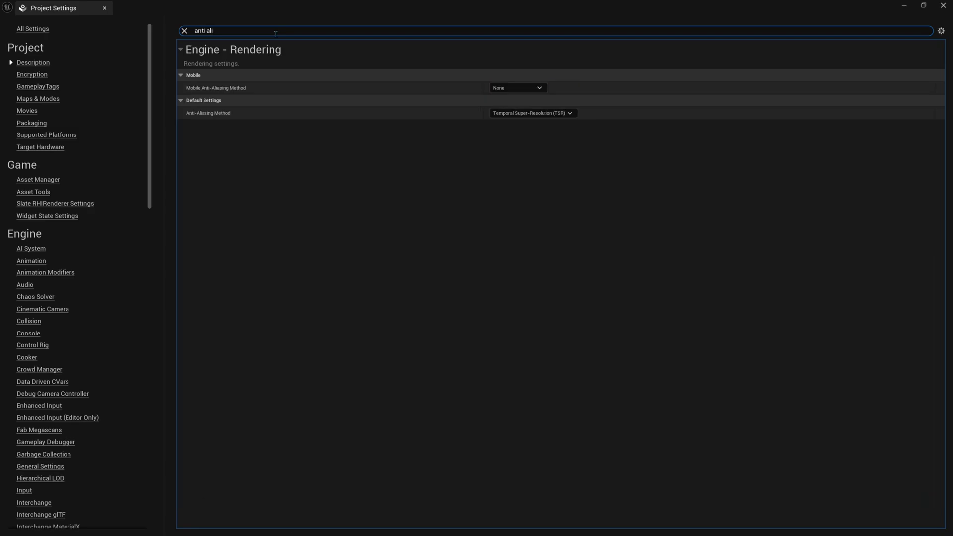
left_click_drag(291, 9, 616, 112)
- Try the None, TAA, FXAA and MSAA options of the default Anti-Aliasing Method on the editor view
left_click(784, 216)
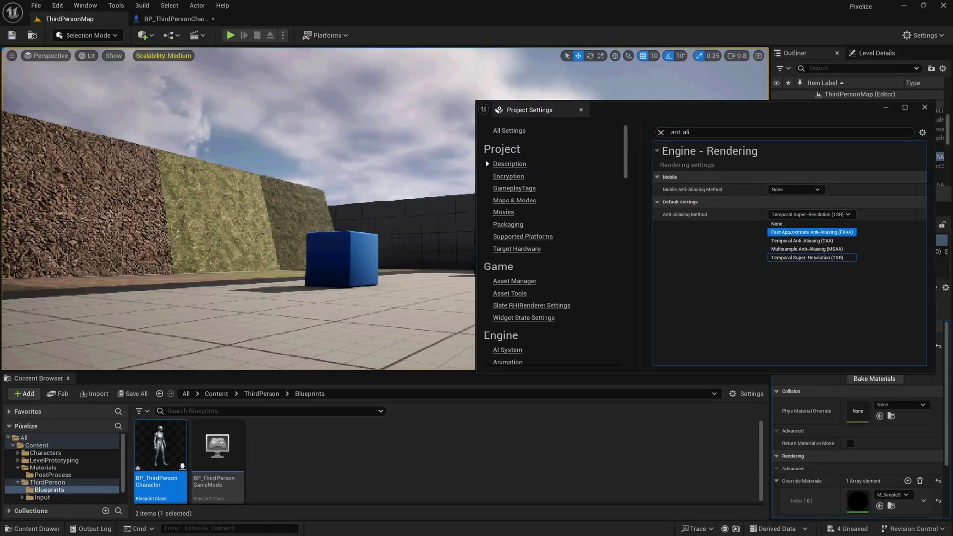
left_click(789, 227)
left_click(807, 215)
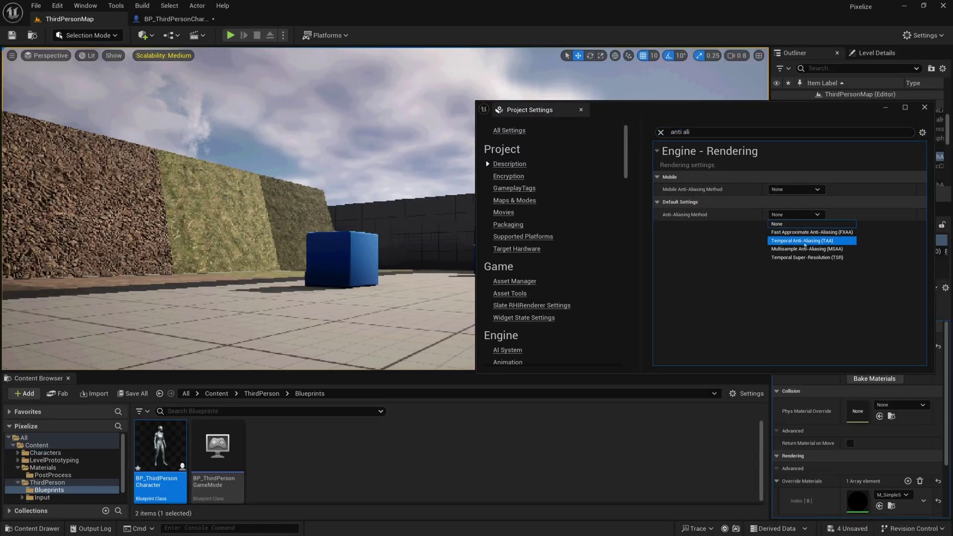
left_click(803, 239)
left_click(807, 215)
left_click(804, 232)
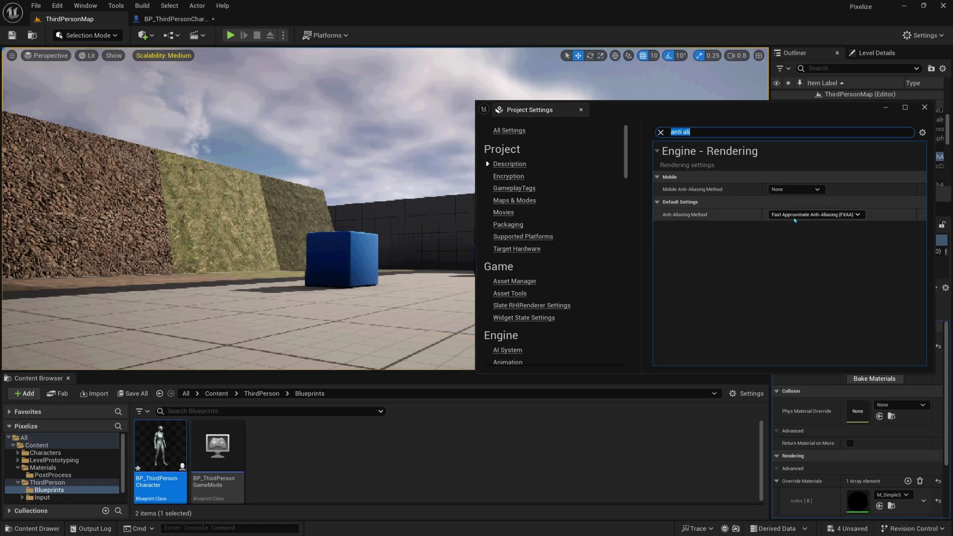
left_click(814, 214)
left_click(804, 248)
left_click(810, 215)
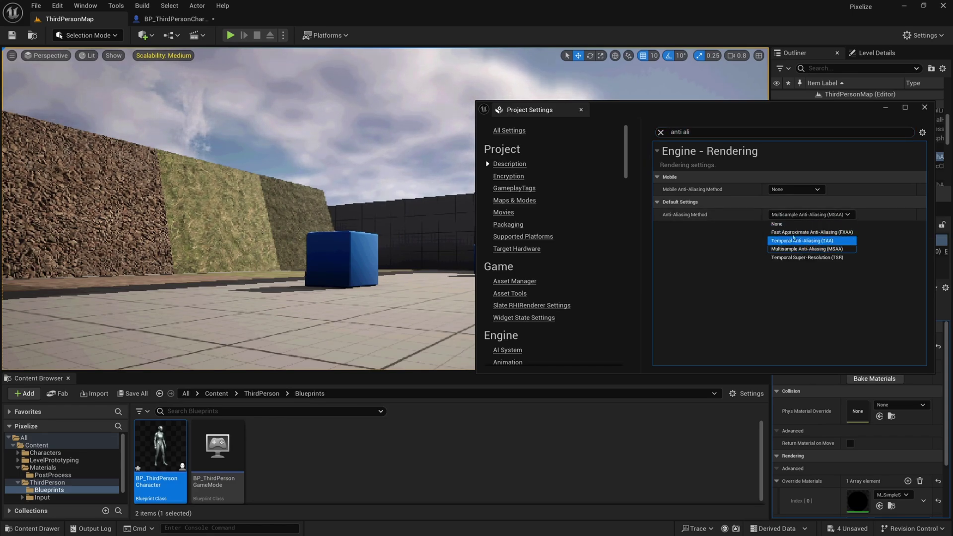
- Play the level with the character facing the camera and compare the None, FXAA, TAA and MSAA anti-aliasing methods
left_click(230, 34)
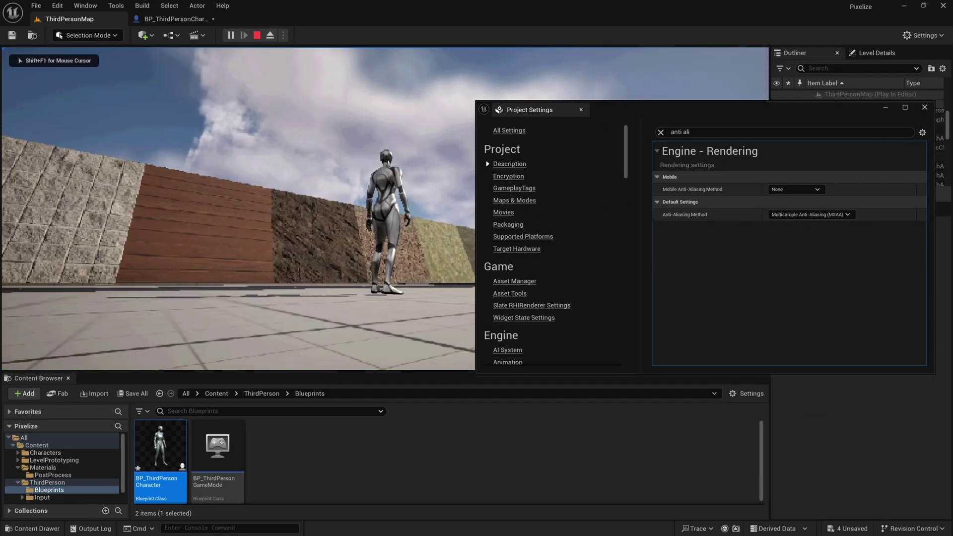
key("s")
left_click(794, 214)
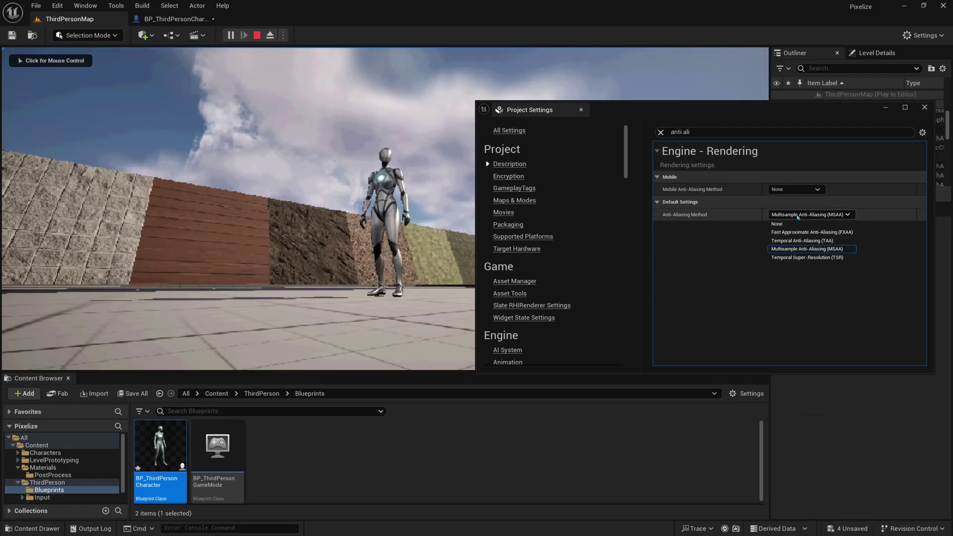
left_click(797, 214)
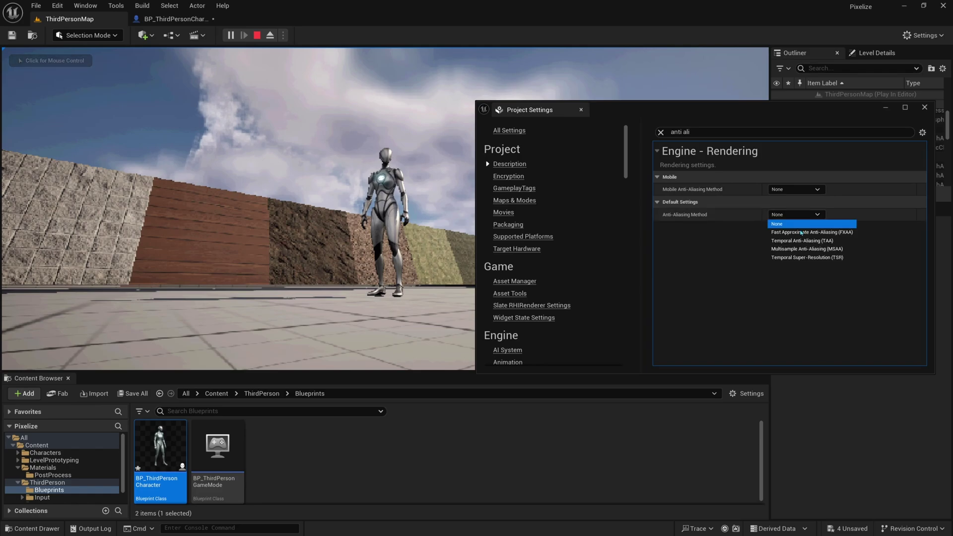
left_click(800, 228)
left_click(799, 217)
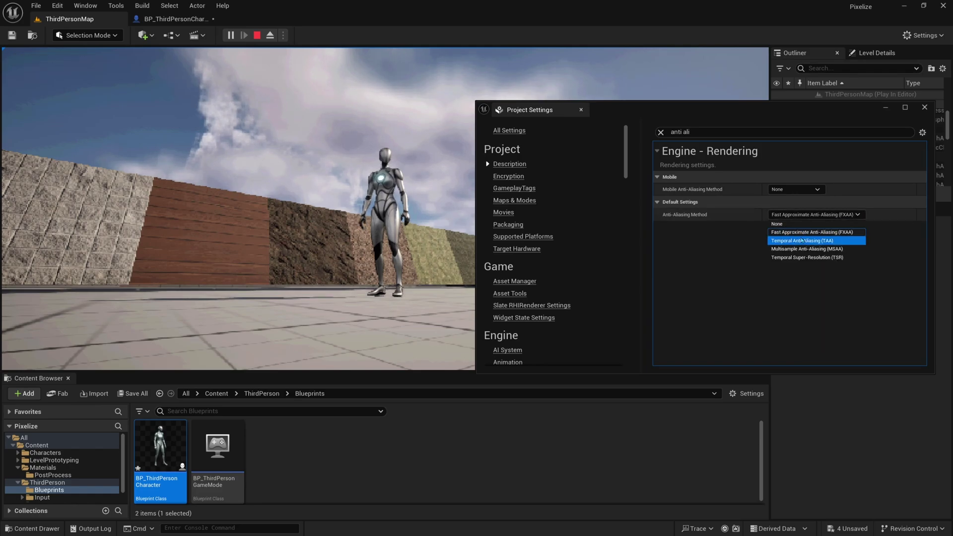
left_click(802, 241)
left_click(814, 215)
left_click(804, 250)
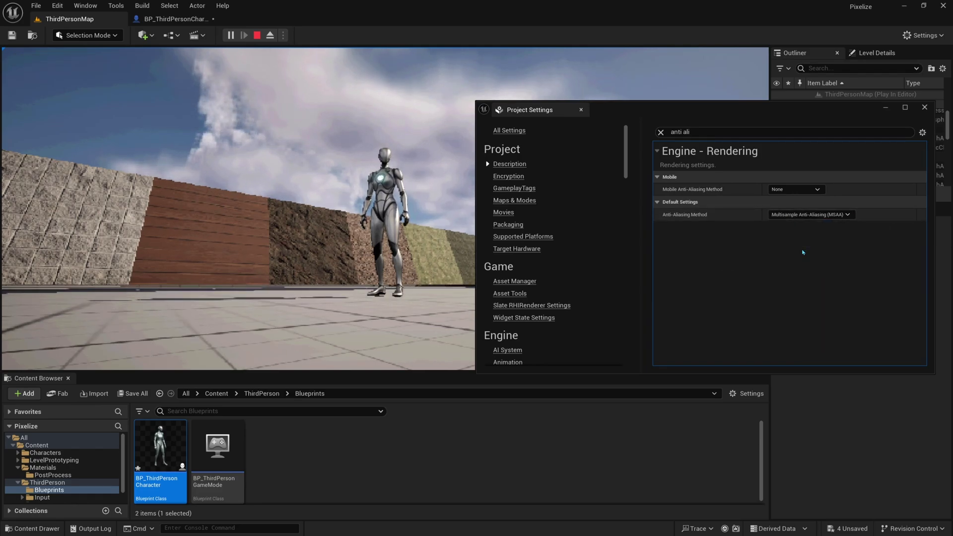
- Try anti-aliasing methods None and FXAA again during play, and set the method to Temporal Anti-Aliasing (TAA)
left_click(801, 215)
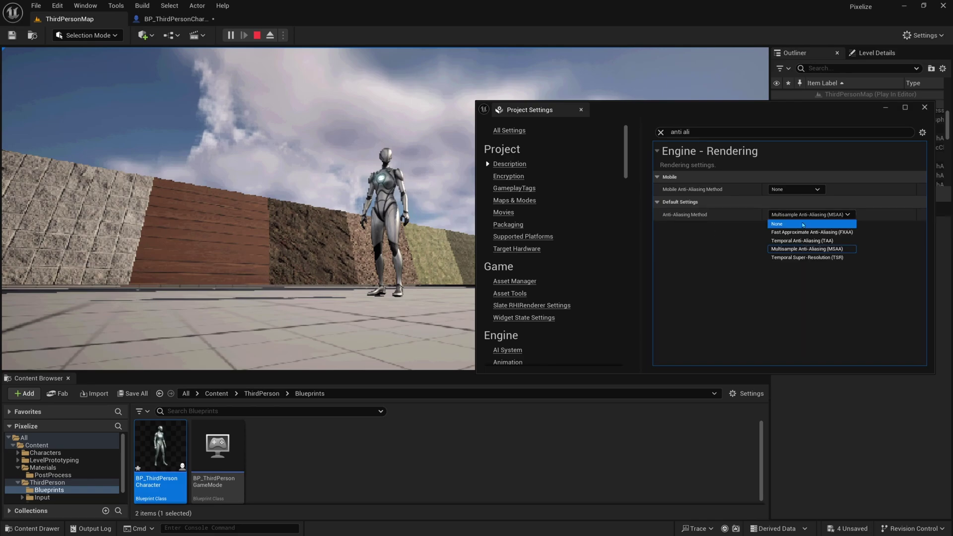
left_click(800, 221)
left_click(803, 214)
left_click(800, 232)
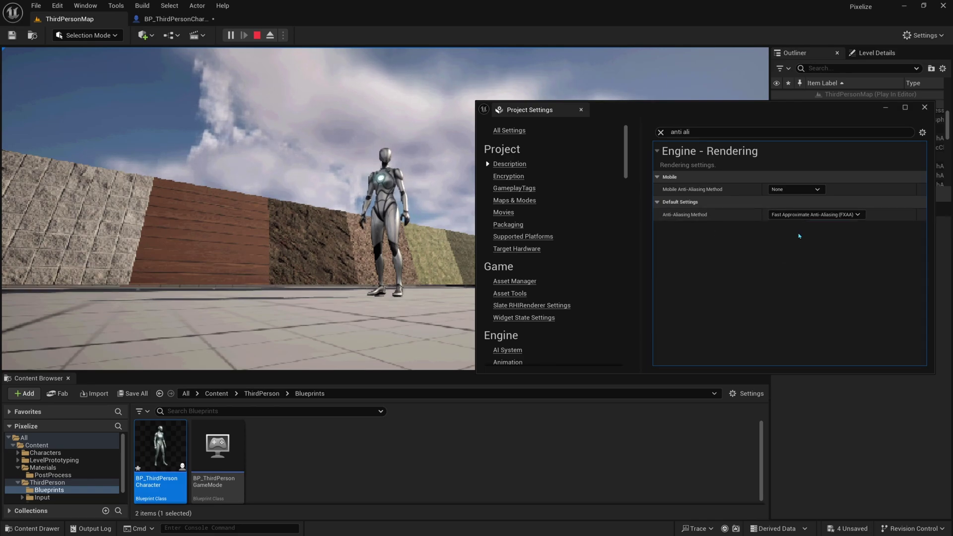
left_click(800, 215)
left_click(803, 240)
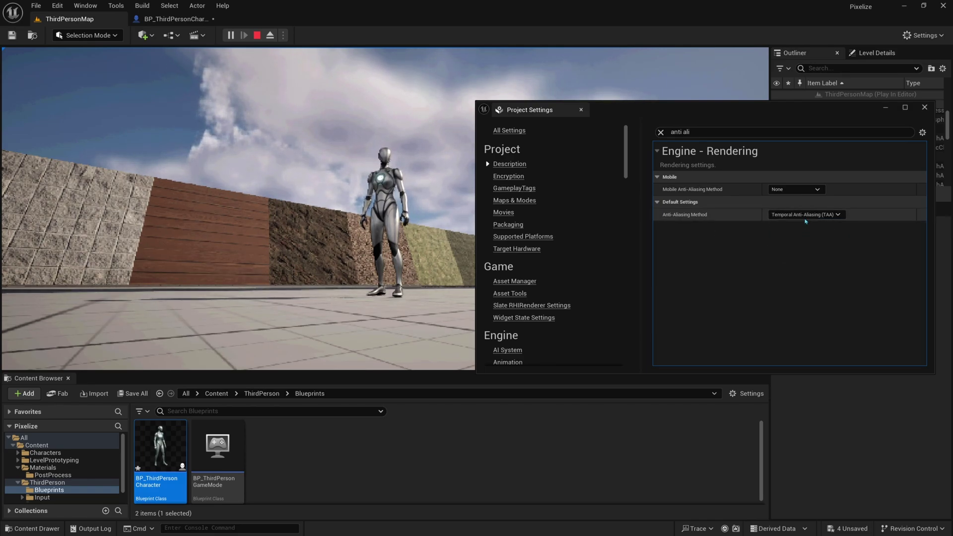
- Set the default Anti-Aliasing Method to Temporal Super-Resolution (TSR), check it by running the character around the level, and close Project Settings
left_click(805, 214)
left_click(805, 258)
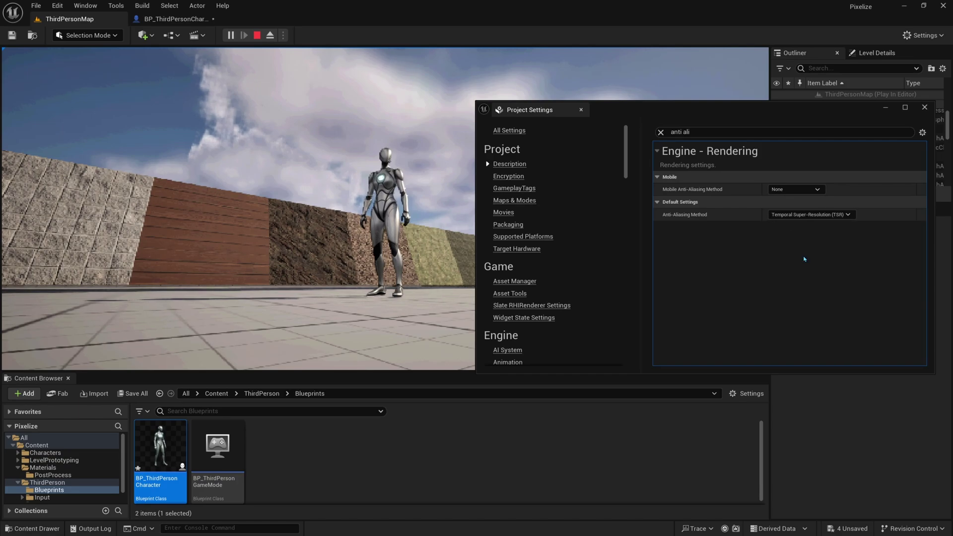
left_click(437, 205)
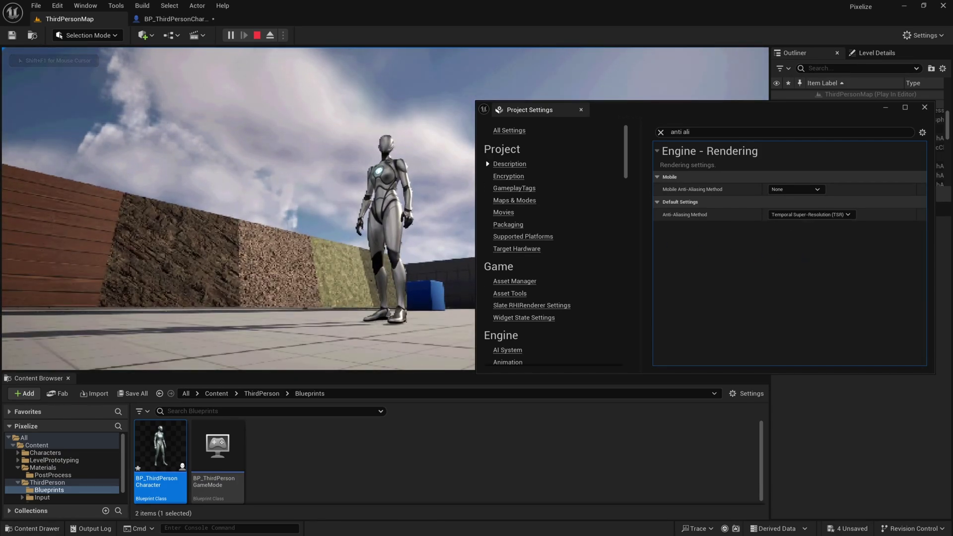
key("w")
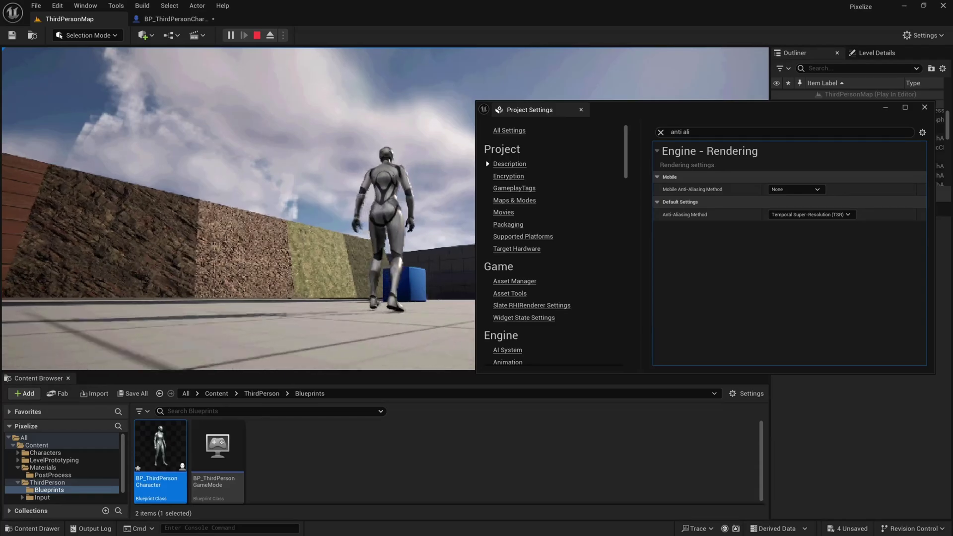
key("a")
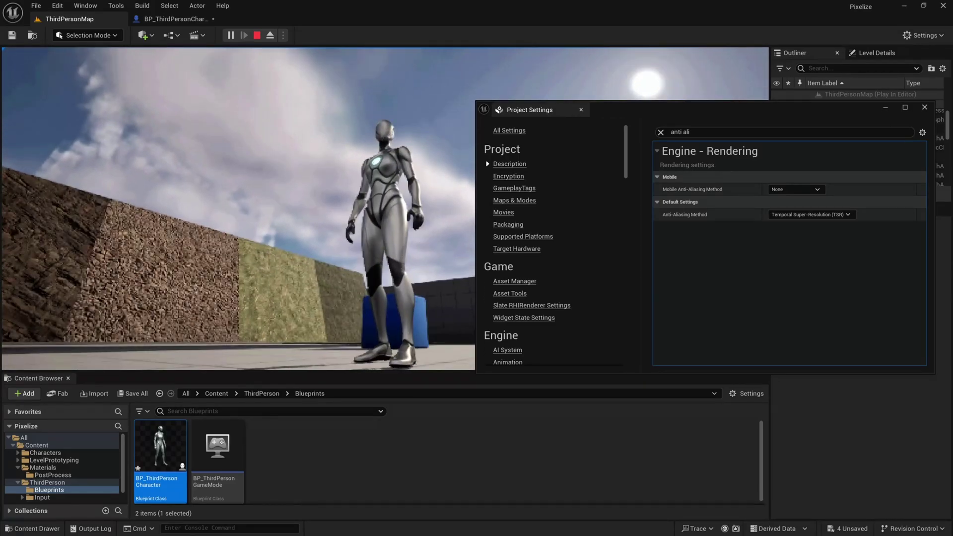
key("w")
key("space")
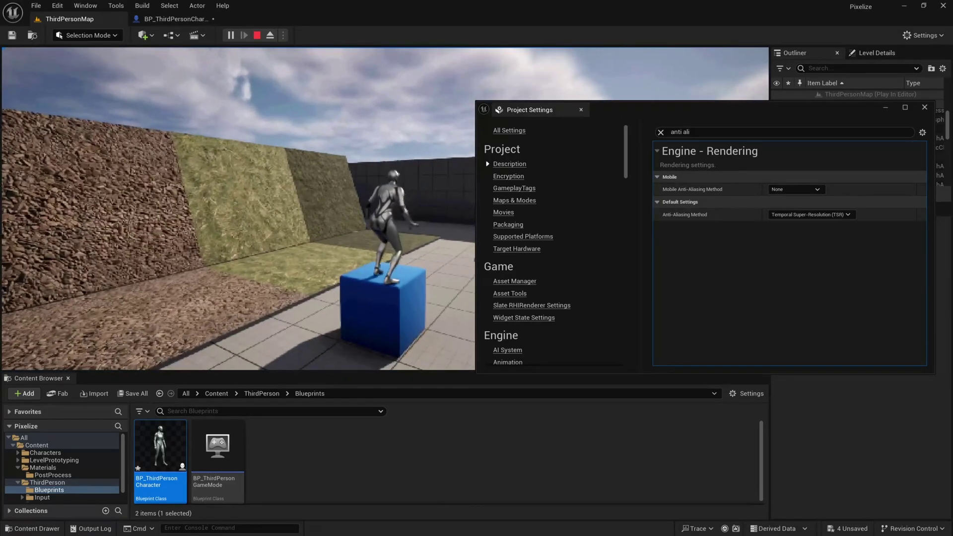
key("space")
key("s")
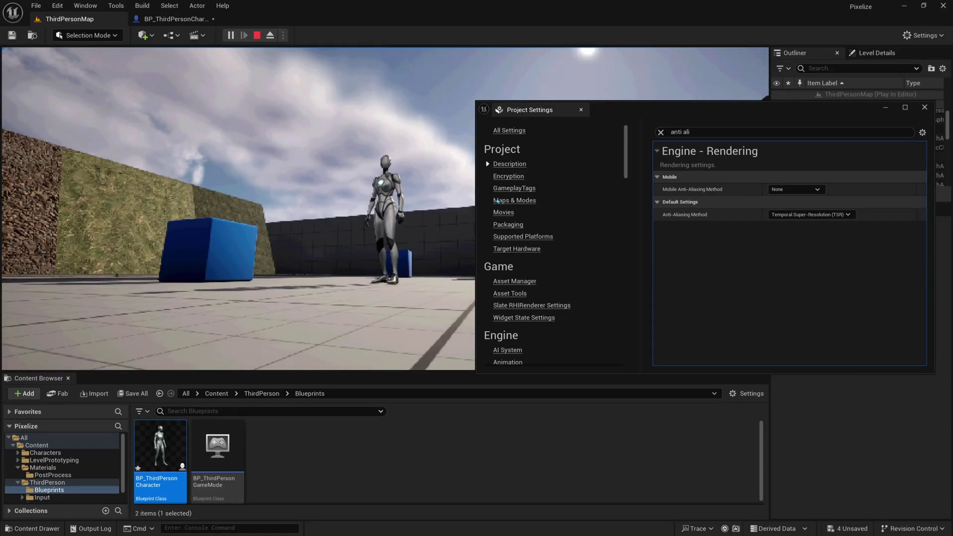
key("Escape")
left_click(925, 108)
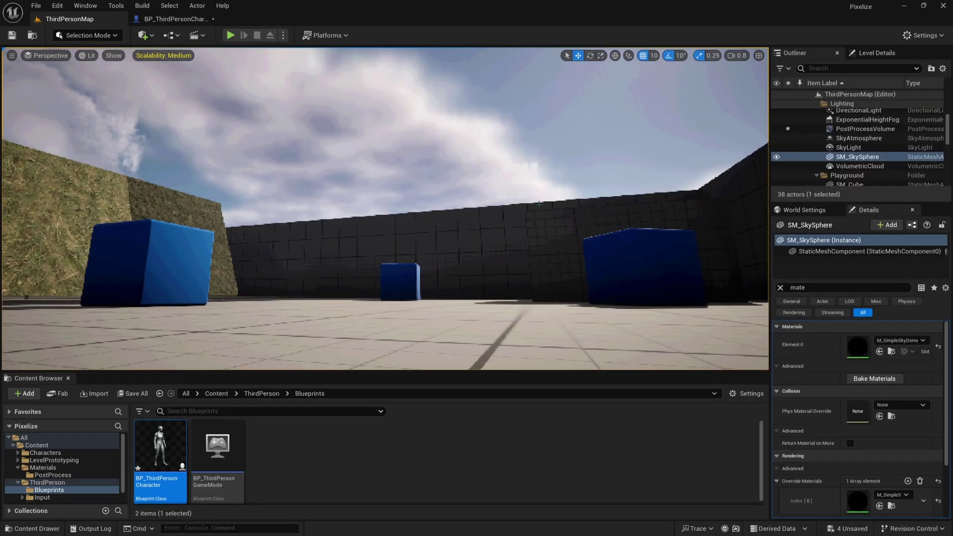
- Open the PP_Pixel_Inst material instance from the Materials/PostProcess folder and enable its Flip Effect? option
left_click(209, 394)
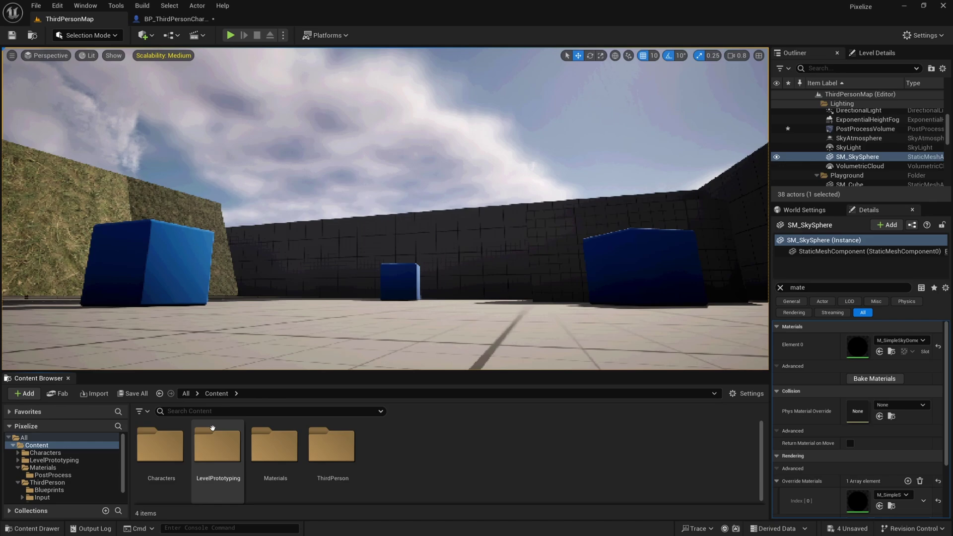
double_click(274, 444)
double_click(179, 447)
double_click(217, 447)
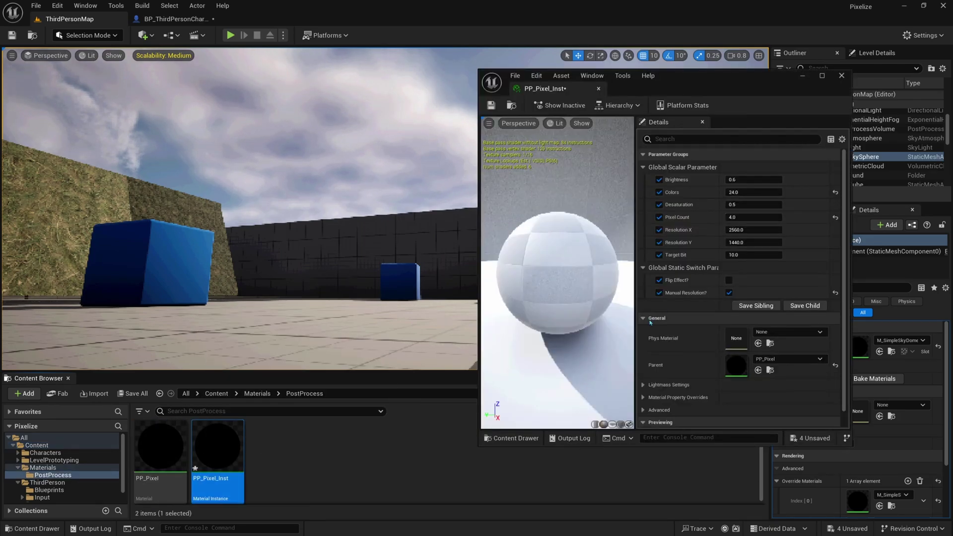
right_click_drag(324, 220, 234, 243)
right_click_drag(324, 220, 348, 233)
right_click_drag(314, 263, 414, 262)
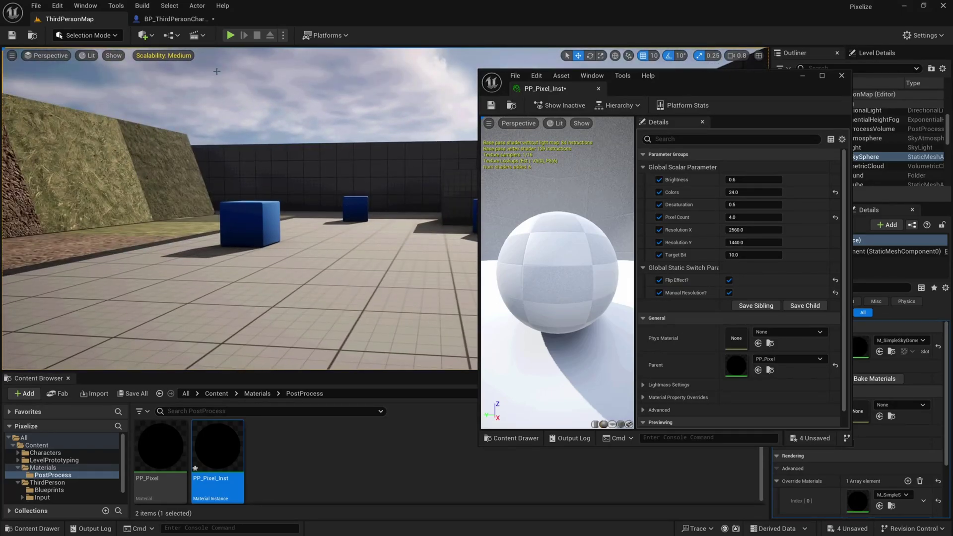
- Play the level with the character facing the camera, raise Pixel Count to about 20.4, and switch the play view to full screen
left_click(231, 35)
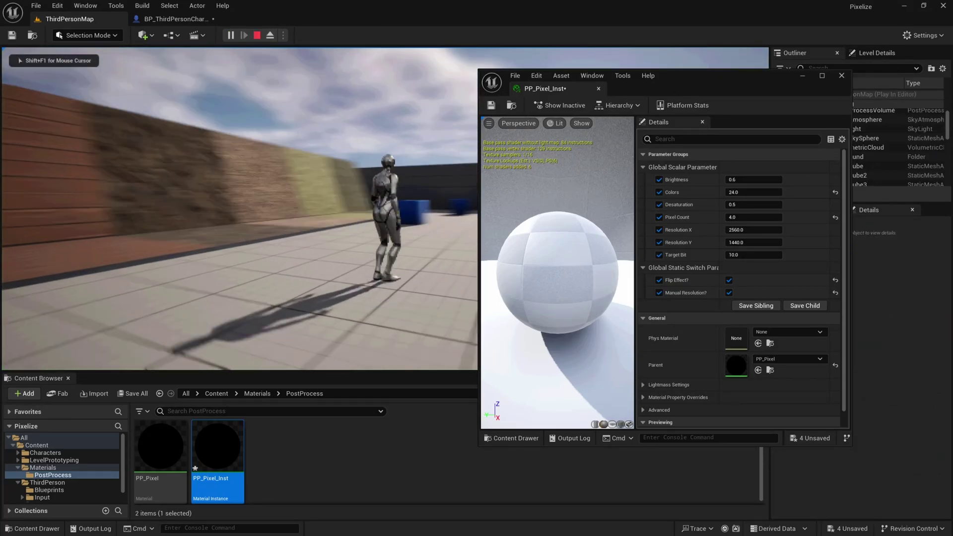
key("s")
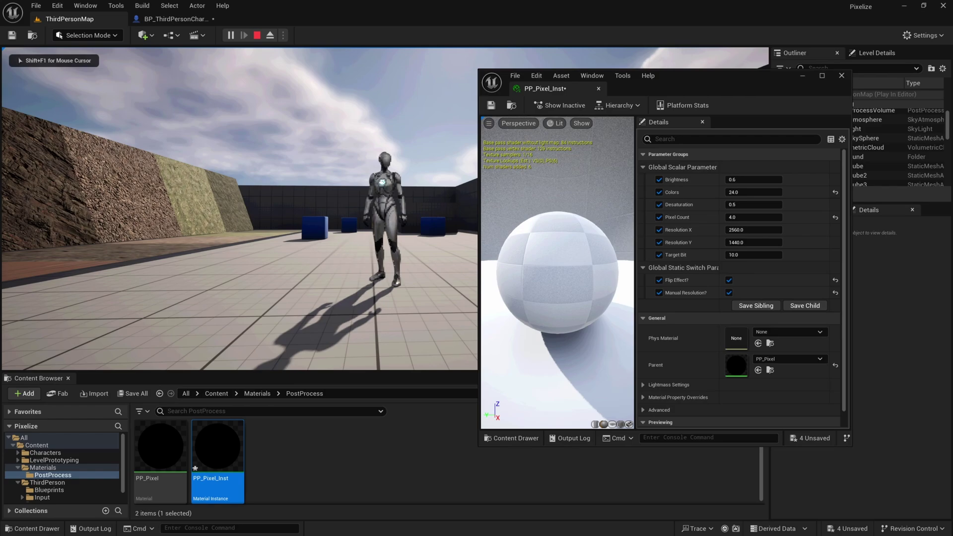
key("d")
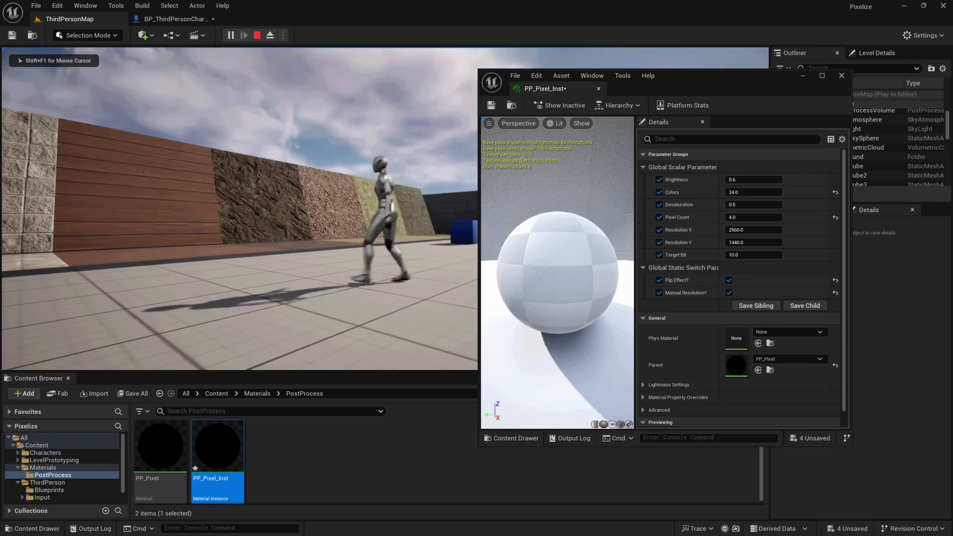
key("s")
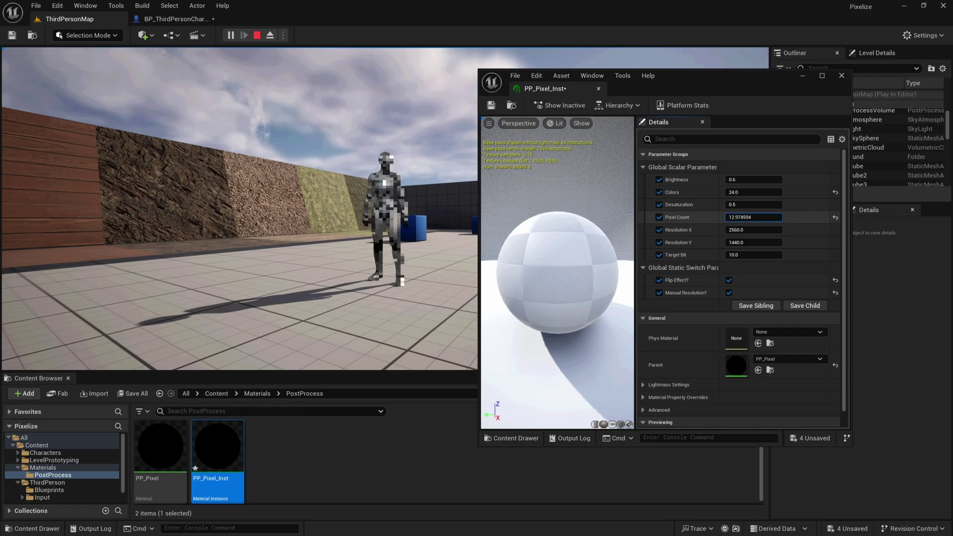
left_click_drag(755, 217, 775, 218)
left_click(437, 214)
key("F11")
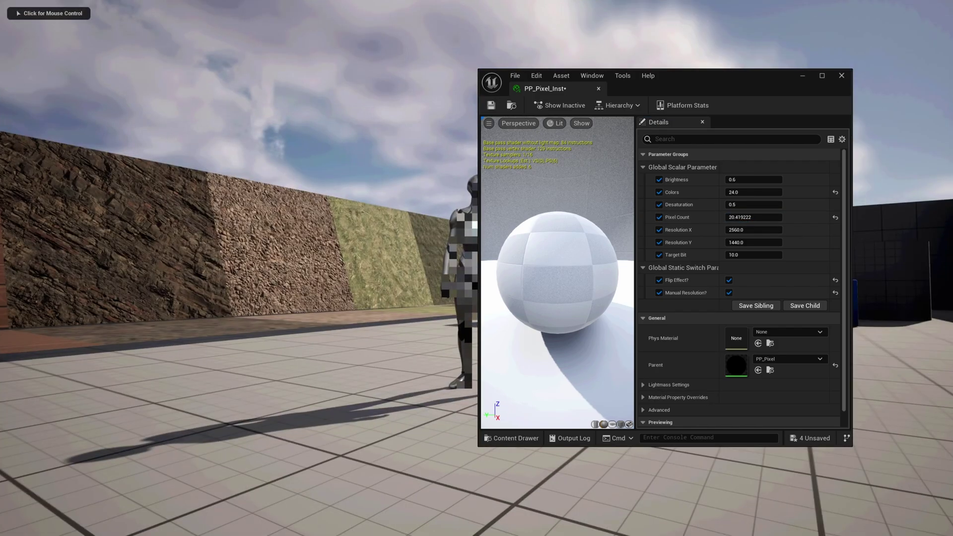
- Move the material instance window aside, walk the character around to inspect the flipped pixel effect, and stop playing
left_click(437, 214)
key("shift+F1")
left_click_drag(691, 89, 862, 92)
left_click(586, 219)
key("d")
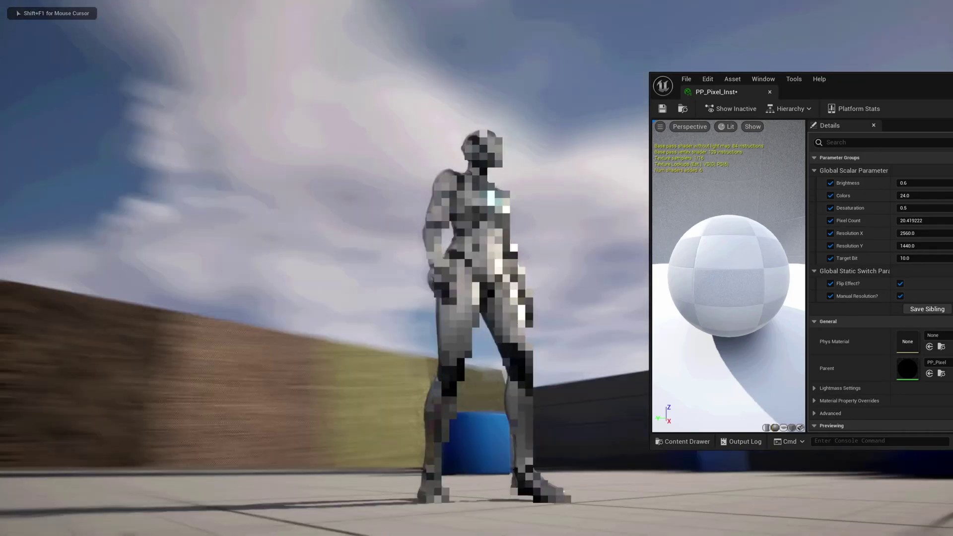
key("d")
key("s")
key("a")
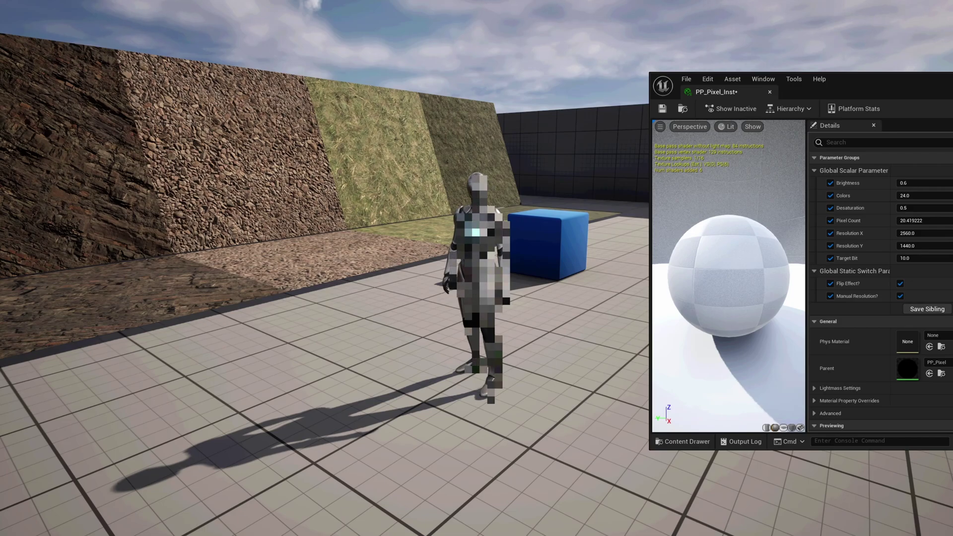
key("Escape")
left_click(784, 219)
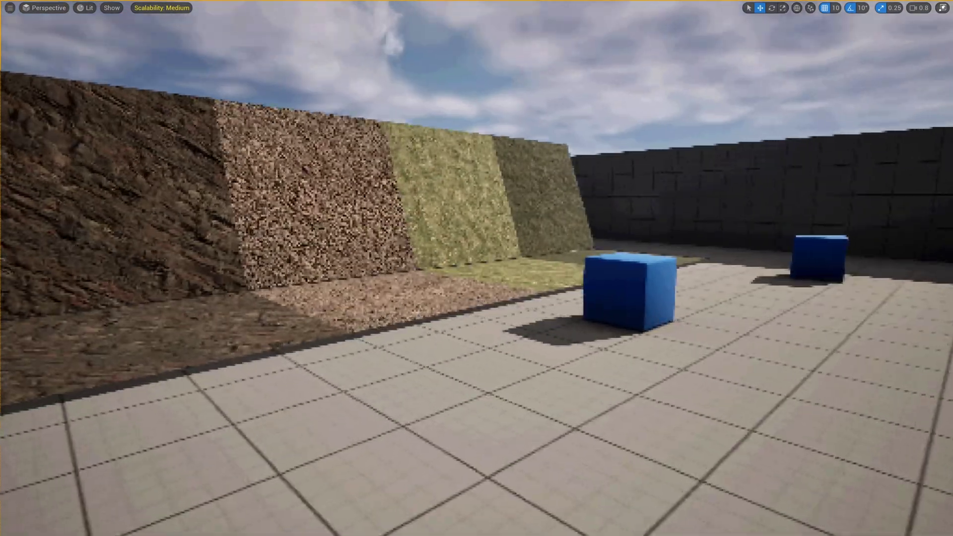
- Inspect the pixelation on the textured walls up close and on the whole level in the full-screen editor view, and restore the normal layout
right_click_drag(477, 268, 253, 194)
key("w")
key("s")
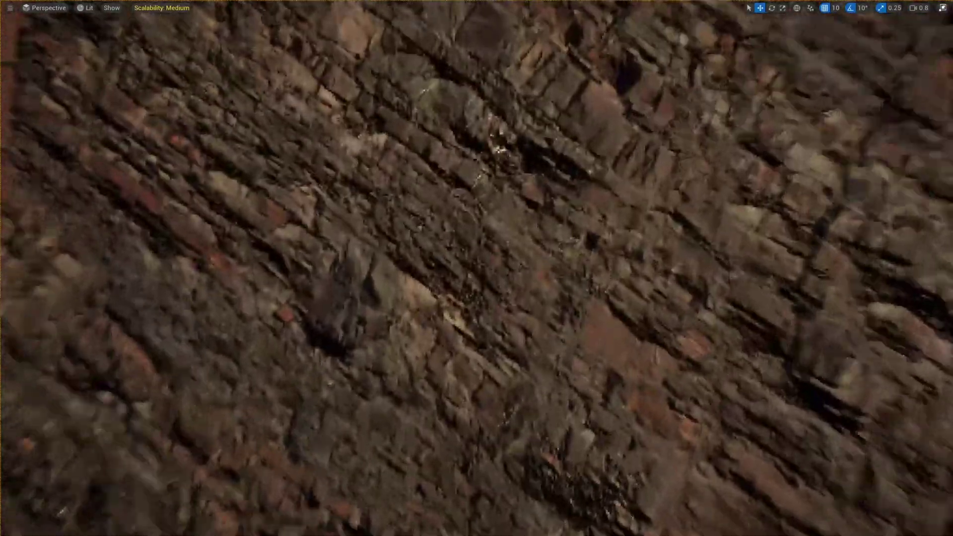
key("w")
key("w")
key("s")
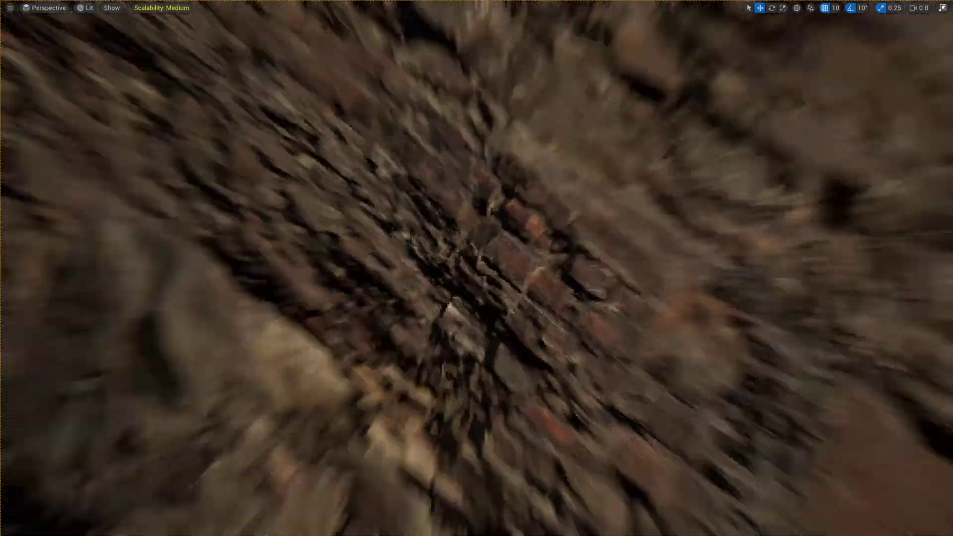
scroll(259, 199, "up", 1)
right_click_drag(253, 194, 281, 216)
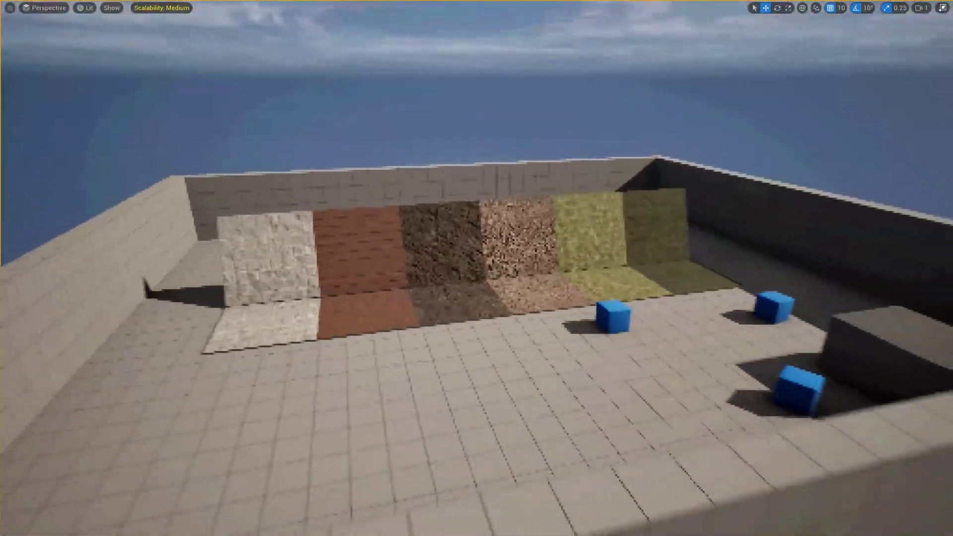
key("s")
scroll(281, 216, "up", 1)
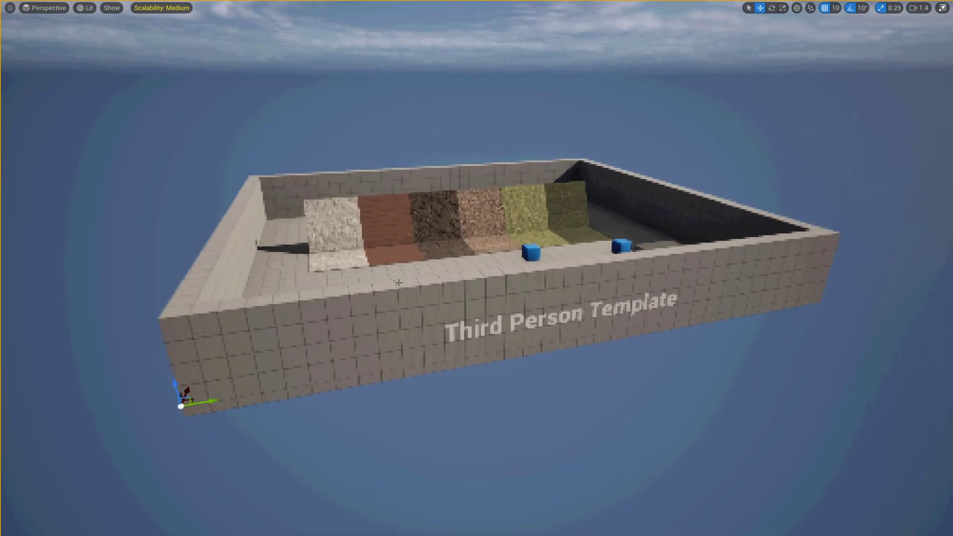
key("w")
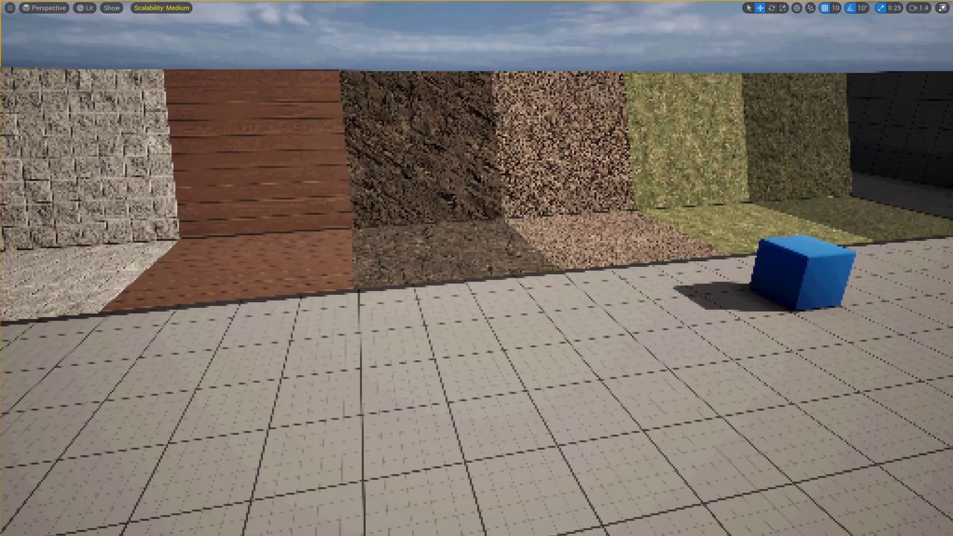
key("w")
right_click_drag(503, 213, 558, 202)
key("w")
key("F11")
right_click_drag(378, 248, 384, 241)
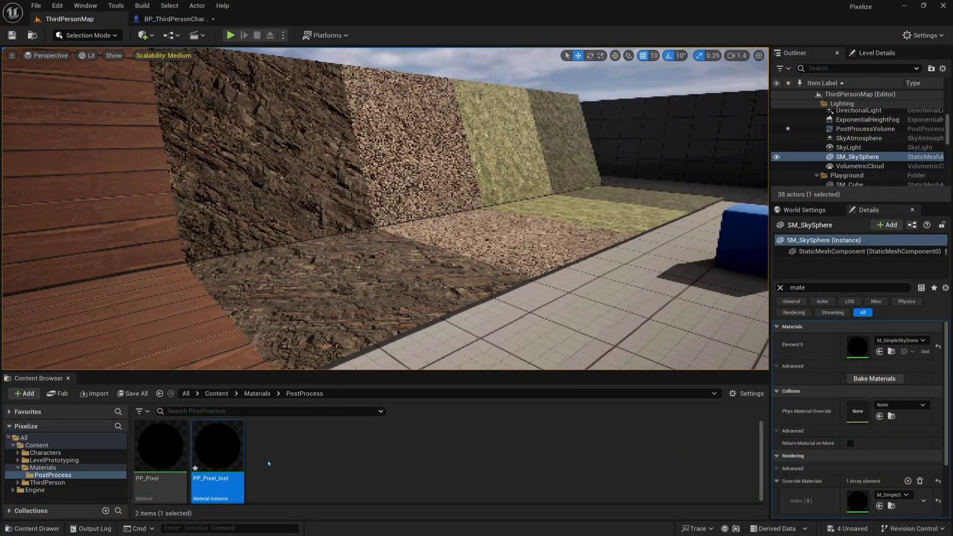
- Open the PP_Pixel material, widen the graph area, and move the Posterize Colors group slightly closer to the output node
double_click(160, 446)
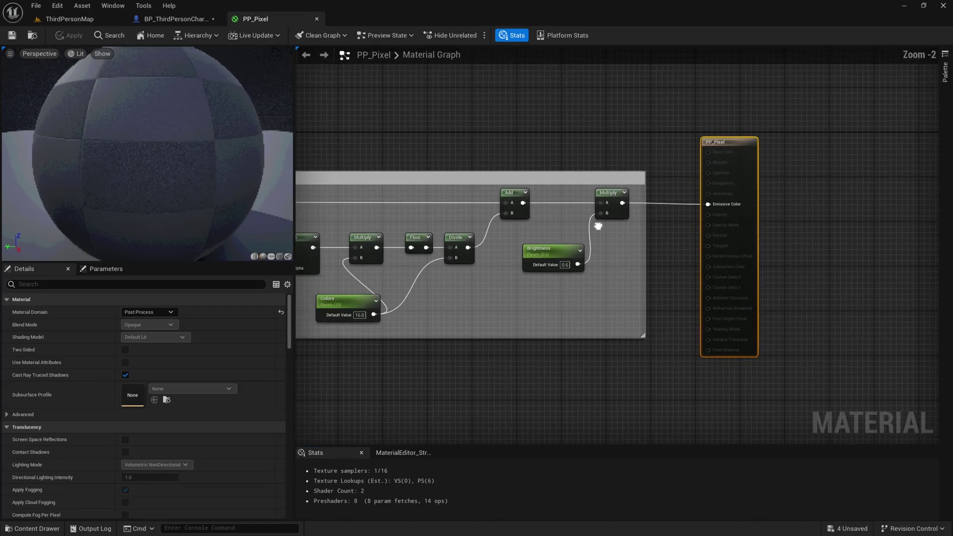
left_click_drag(781, 159, 388, 350)
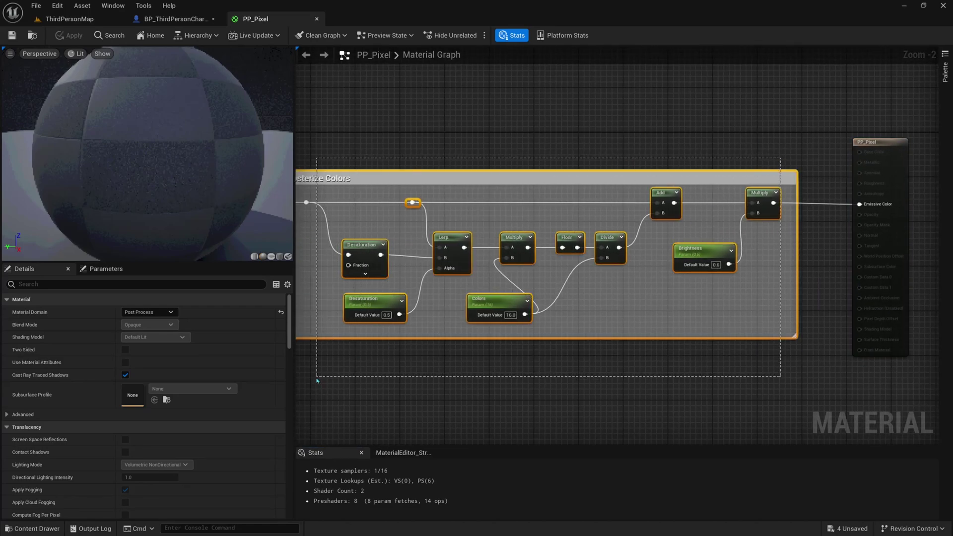
left_click_drag(316, 381, 314, 383)
right_click_drag(315, 383, 498, 367)
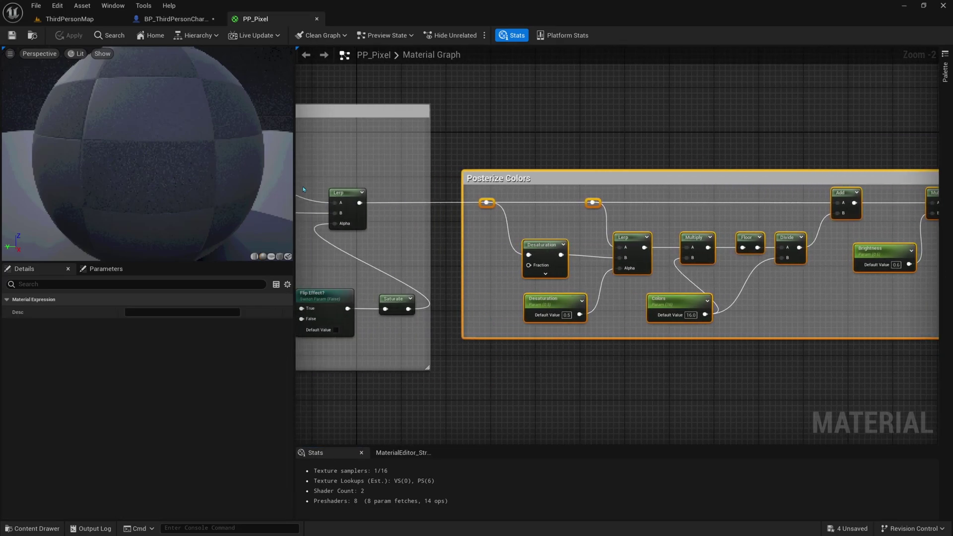
left_click_drag(295, 190, 166, 191)
right_click_drag(249, 191, 460, 195)
scroll(460, 194, "down", 2)
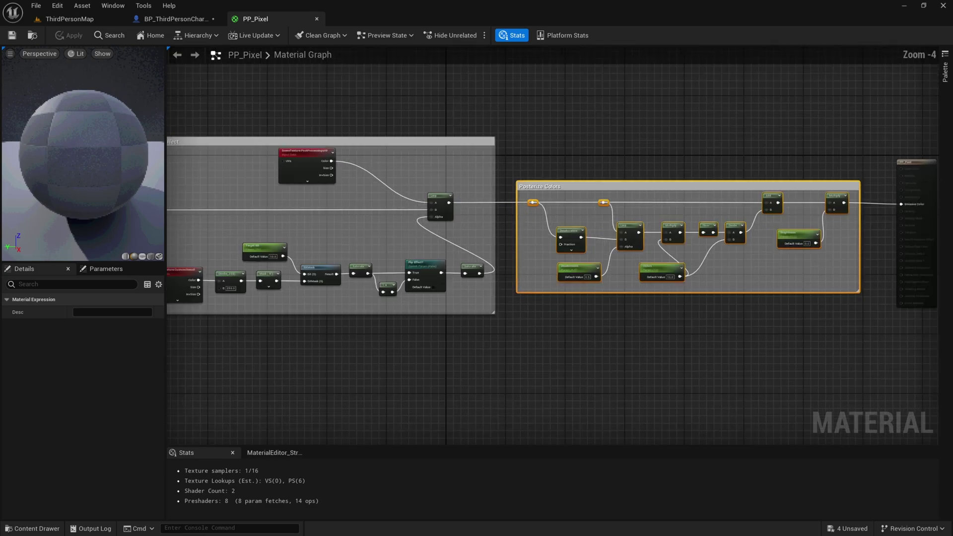
right_click_drag(691, 208, 732, 186)
scroll(732, 187, "down", 1)
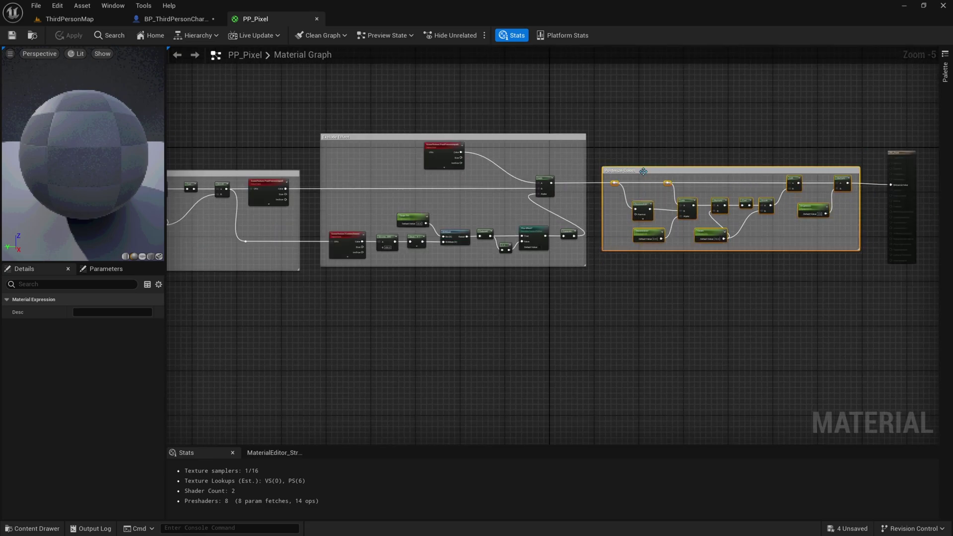
left_click_drag(644, 172, 663, 174)
- Examine how the pixelated and original PostProcessInput0 colors feed the Lerp node in the Exclude Effect group
scroll(511, 205, "up", 3)
right_click_drag(506, 155, 713, 163)
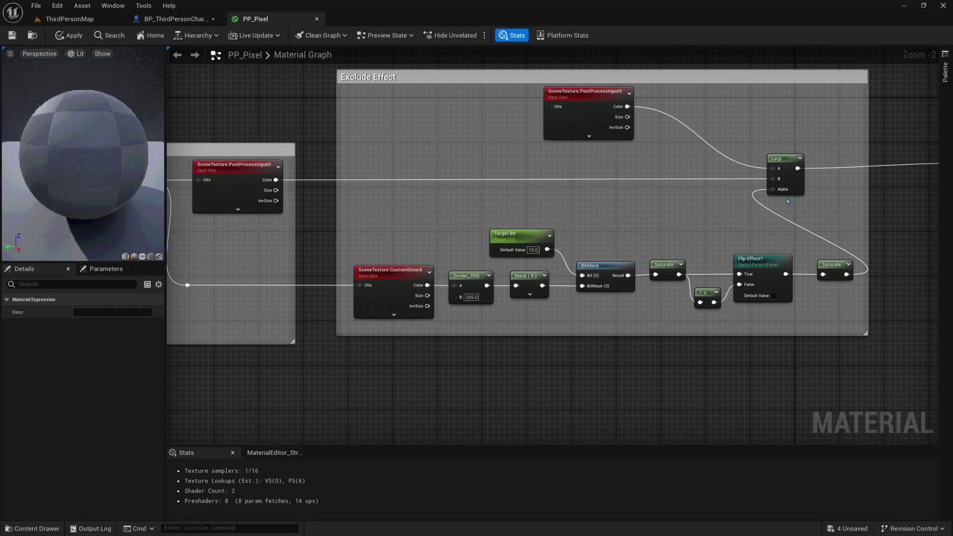
right_click_drag(875, 175, 830, 195)
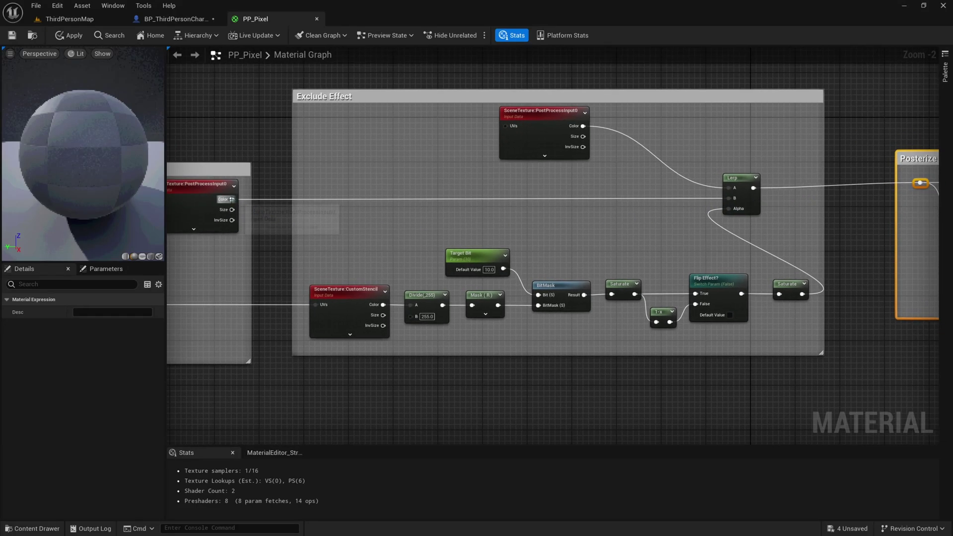
left_click_drag(232, 199, 297, 174)
right_click(619, 197)
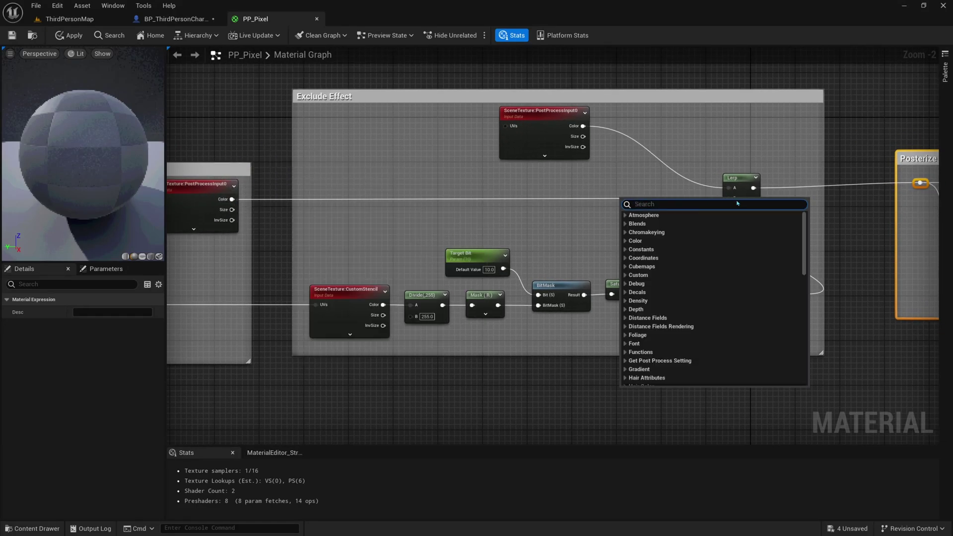
left_click(715, 172)
left_click_drag(737, 199, 733, 199)
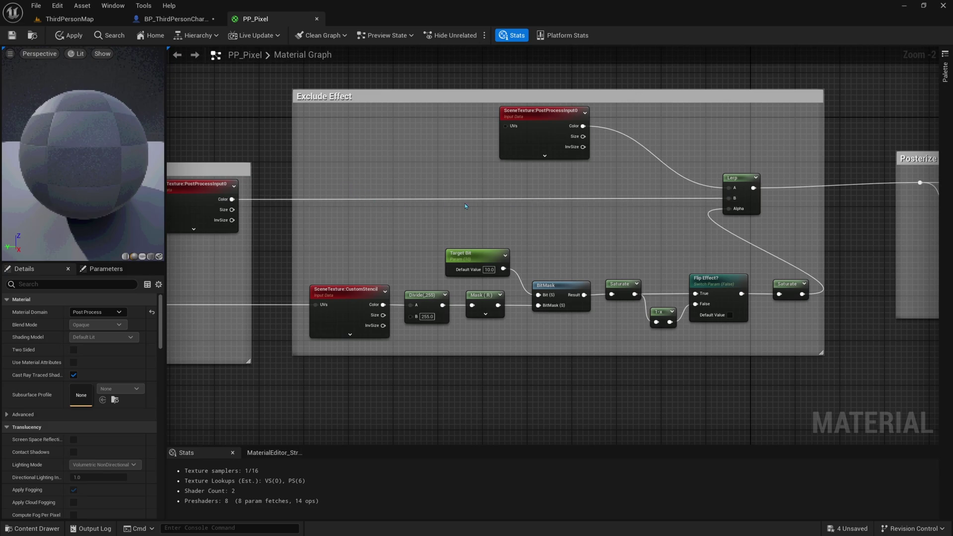
- Examine the Exclude Effect group's custom stencil chain and select its BitMask, Saturate, 1-x and Flip Effect? nodes
right_click_drag(737, 206, 560, 210)
scroll(560, 210, "down", 1)
right_click_drag(660, 177, 540, 173)
left_click(646, 163)
right_click_drag(826, 270, 775, 271)
right_click_drag(282, 234, 615, 225)
left_click(664, 196)
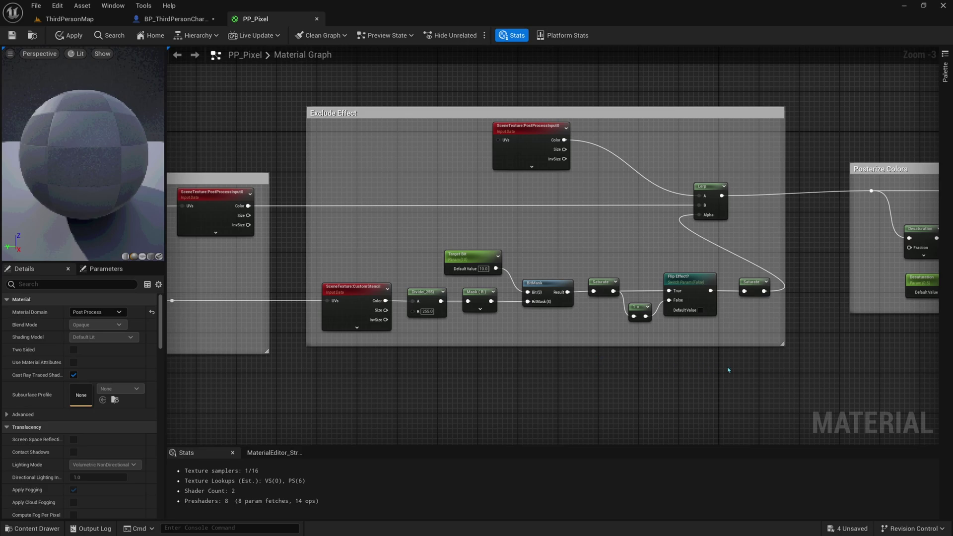
left_click_drag(640, 275, 639, 273)
left_click_drag(727, 378, 538, 283)
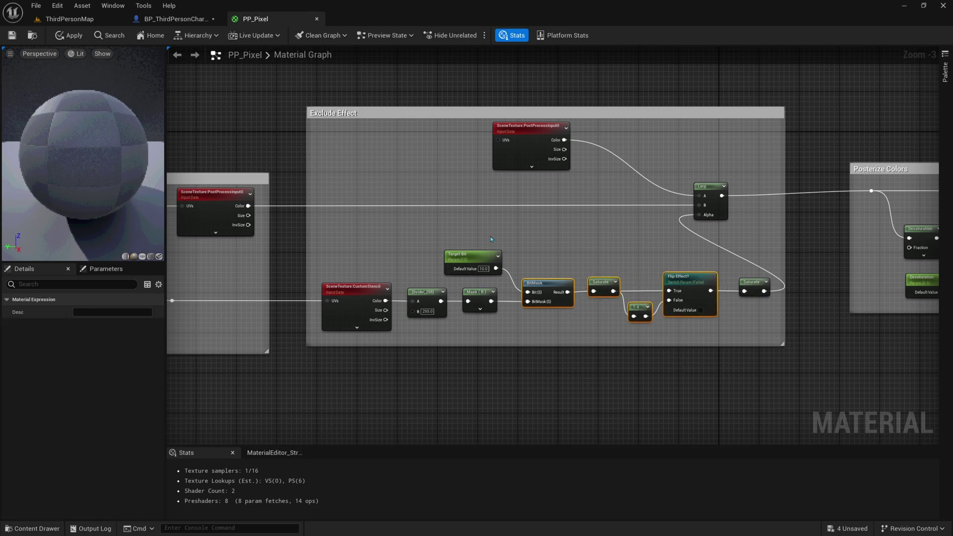
- Select the Target Bit parameter in the Exclude Effect group and examine its connection to the BitMask node
left_click(475, 258)
left_click_drag(471, 263, 474, 263)
left_click_drag(462, 230, 475, 257)
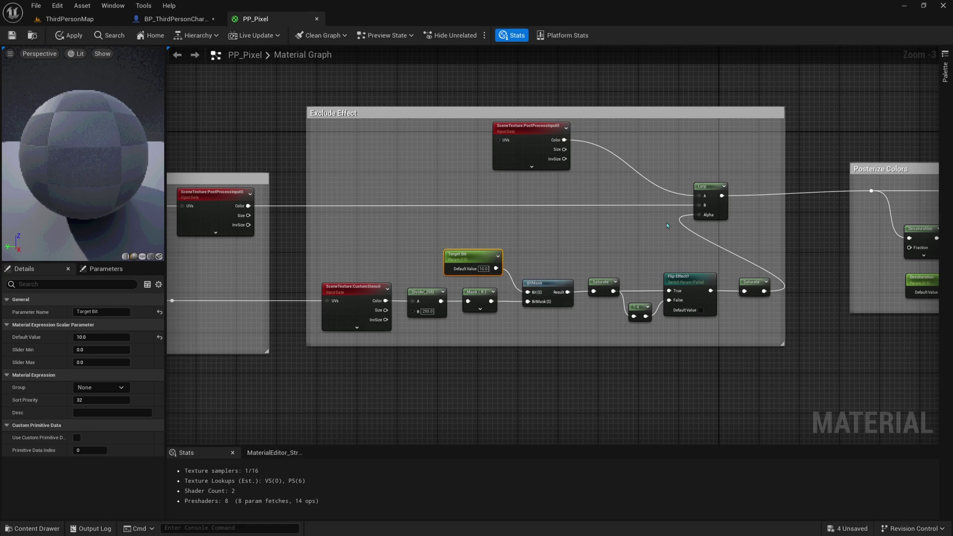
- Move the Posterize Colors group slightly toward the Exclude Effect group so its incoming wire lines up with the Lerp output
right_click_drag(841, 195, 466, 236)
left_click_drag(451, 169, 608, 316)
left_click(421, 172)
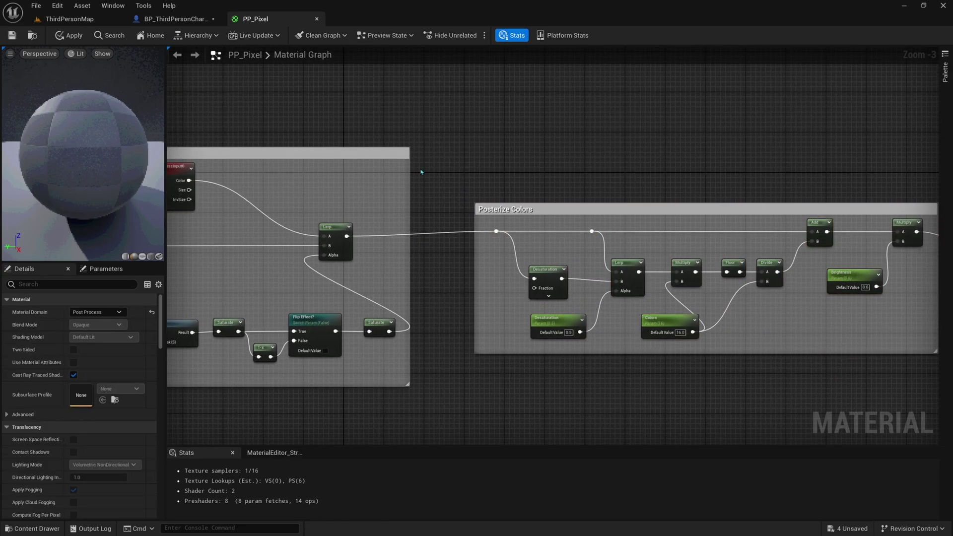
right_click_drag(563, 163, 396, 166)
left_click(531, 216)
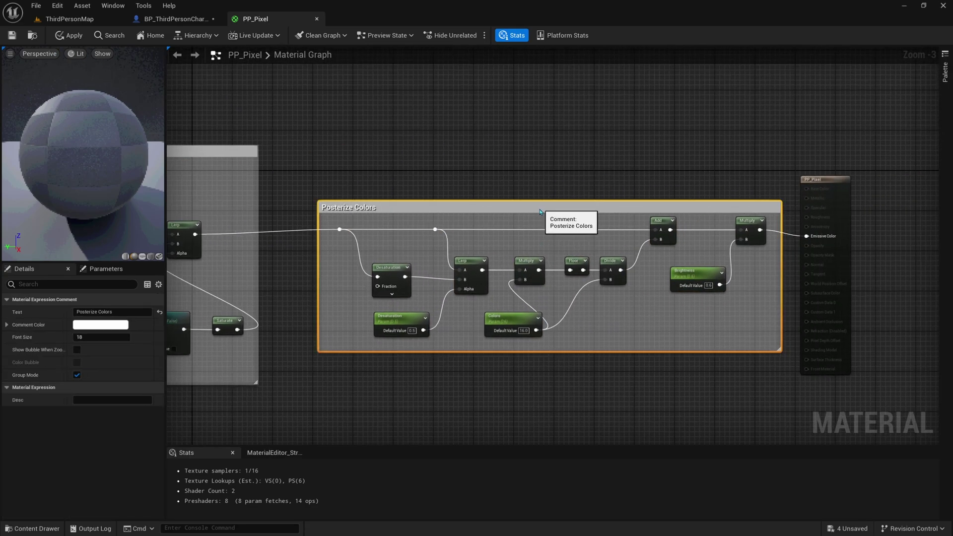
- Review the PostProcessInput0 and Lerp nodes within the Exclude Effect group and save the PP_Pixel material
right_click_drag(460, 206, 794, 194)
left_click_drag(562, 228, 363, 181)
right_click_drag(523, 190, 632, 190)
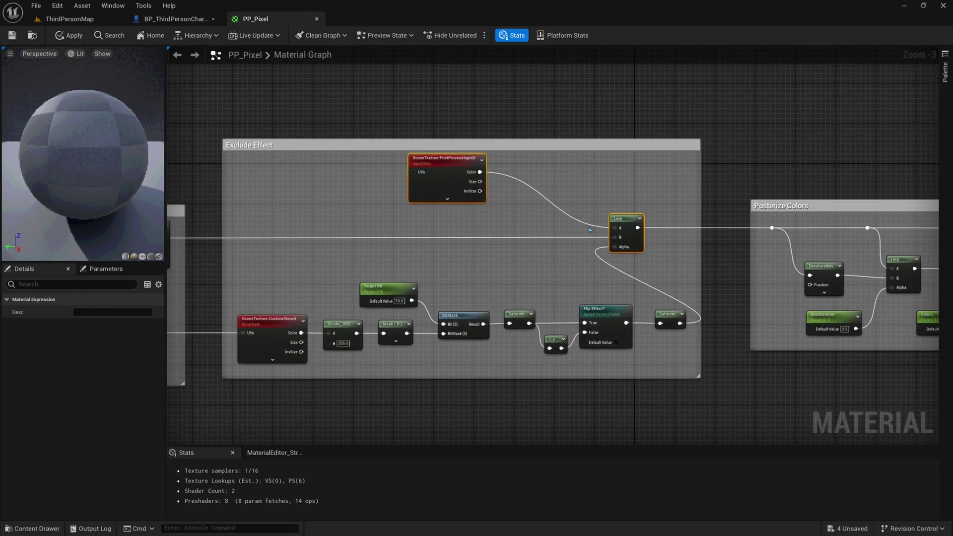
left_click(418, 199)
left_click(234, 144)
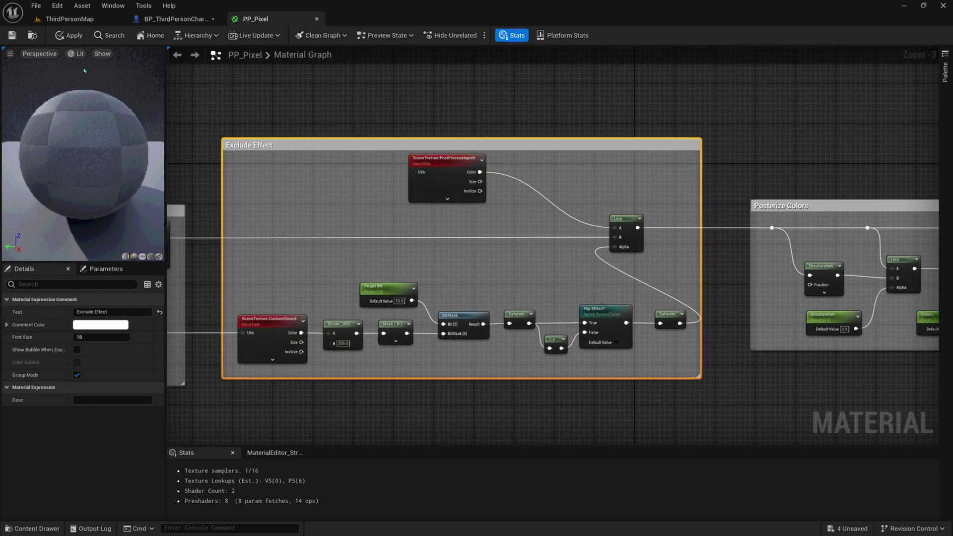
key("ctrl+s")
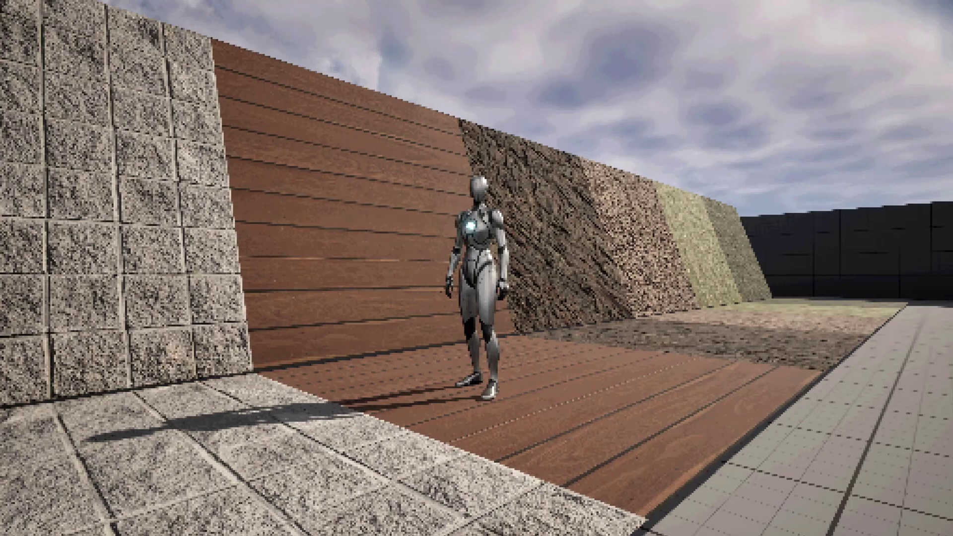